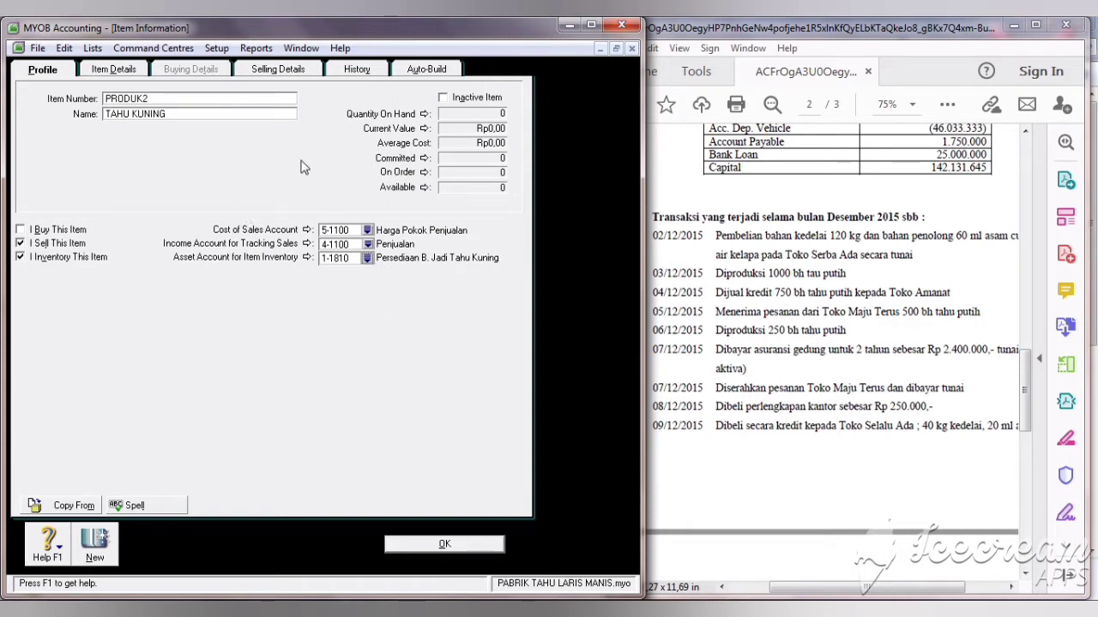
# Step: Review the item details and selling price of TAHU KUNING (PRODUK2)
pyautogui.click(118, 74)
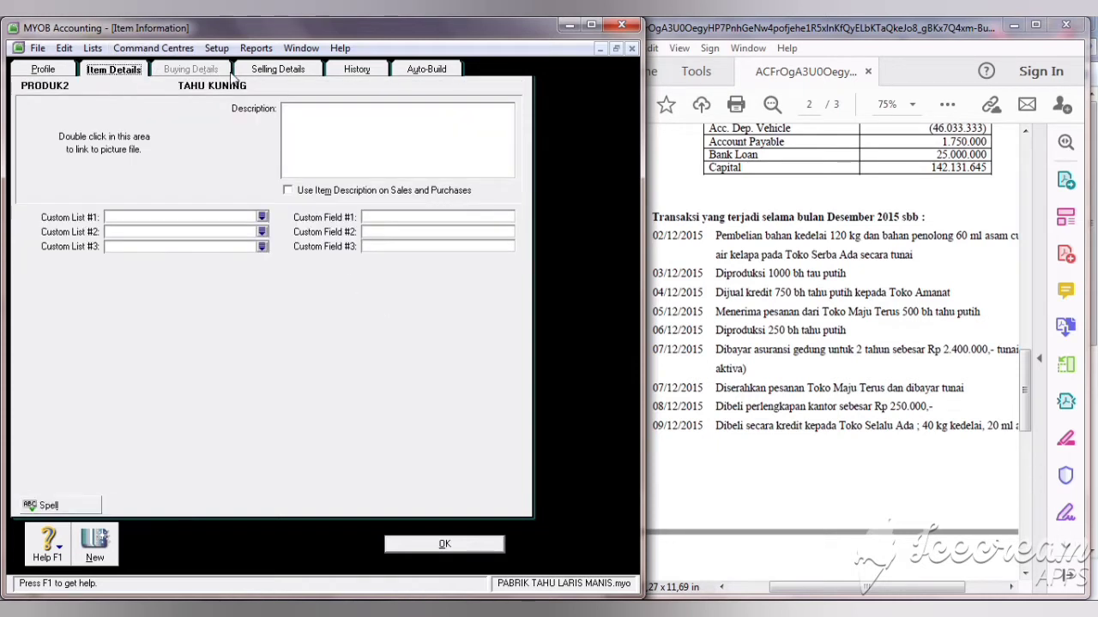
pyautogui.click(274, 74)
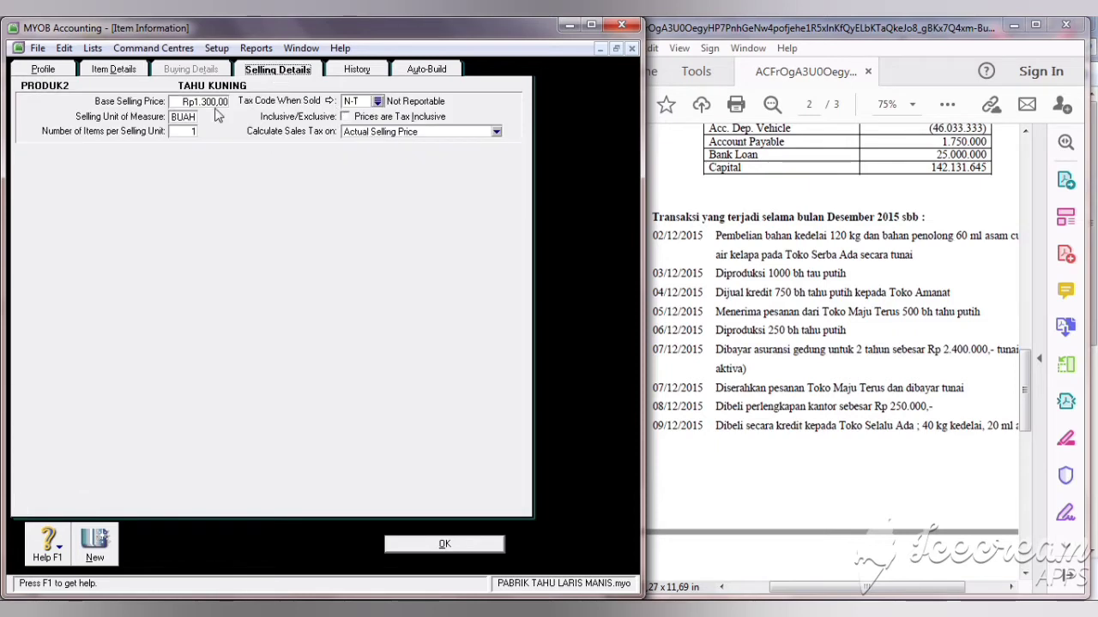
pyautogui.click(438, 545)
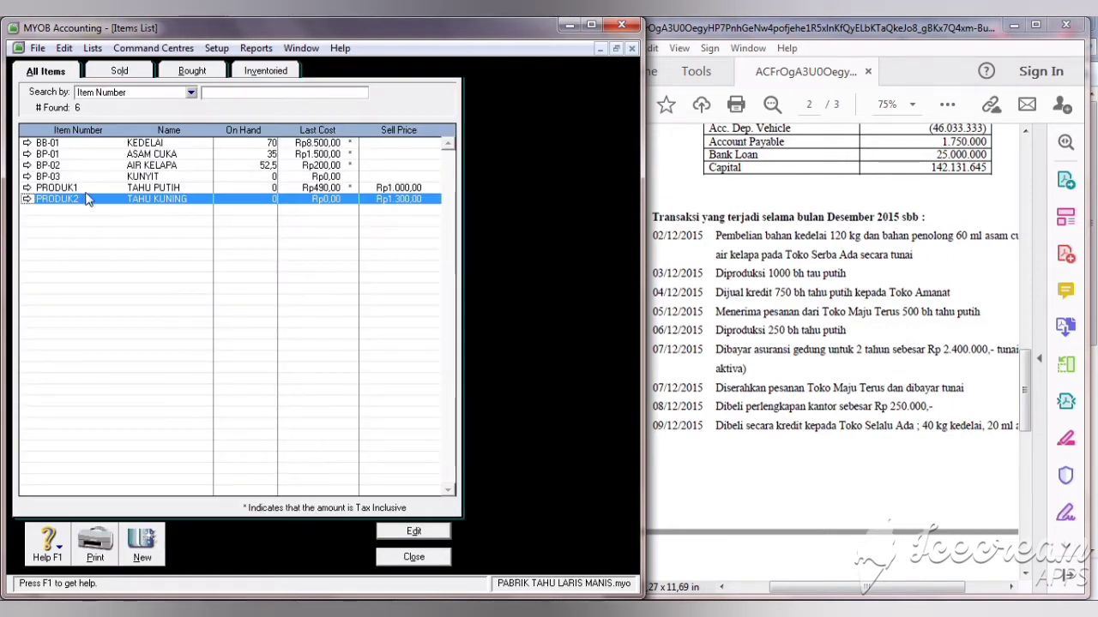
# Step: Check that TAHU PUTIH (PRODUK1) sells at Rp1.000,00, then return to the Items List
pyautogui.click(27, 189)
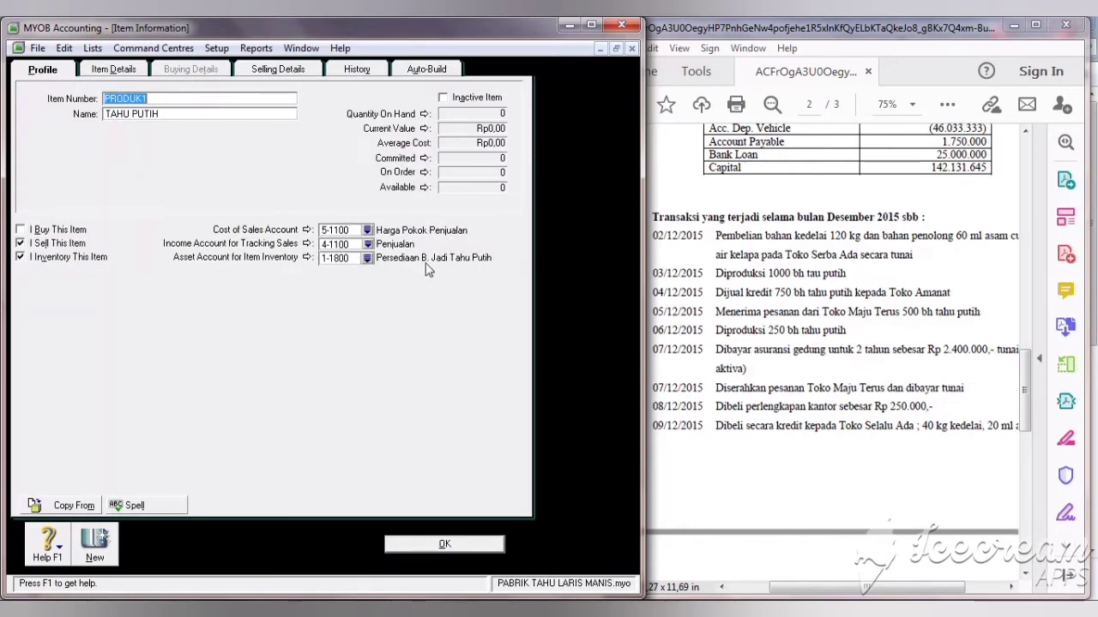
pyautogui.click(276, 72)
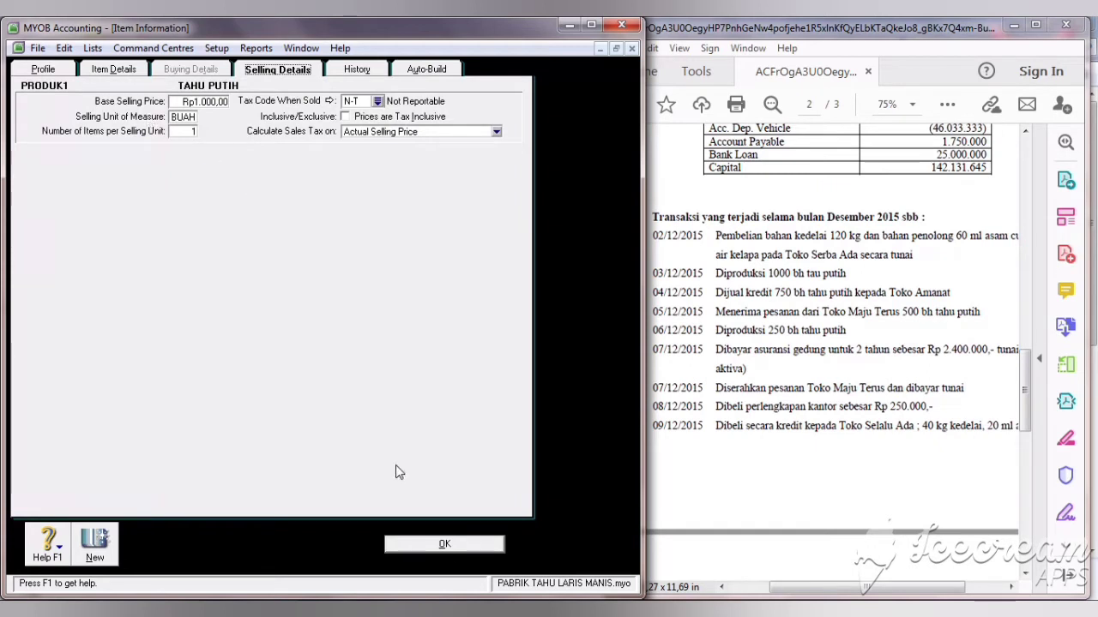
pyautogui.click(446, 545)
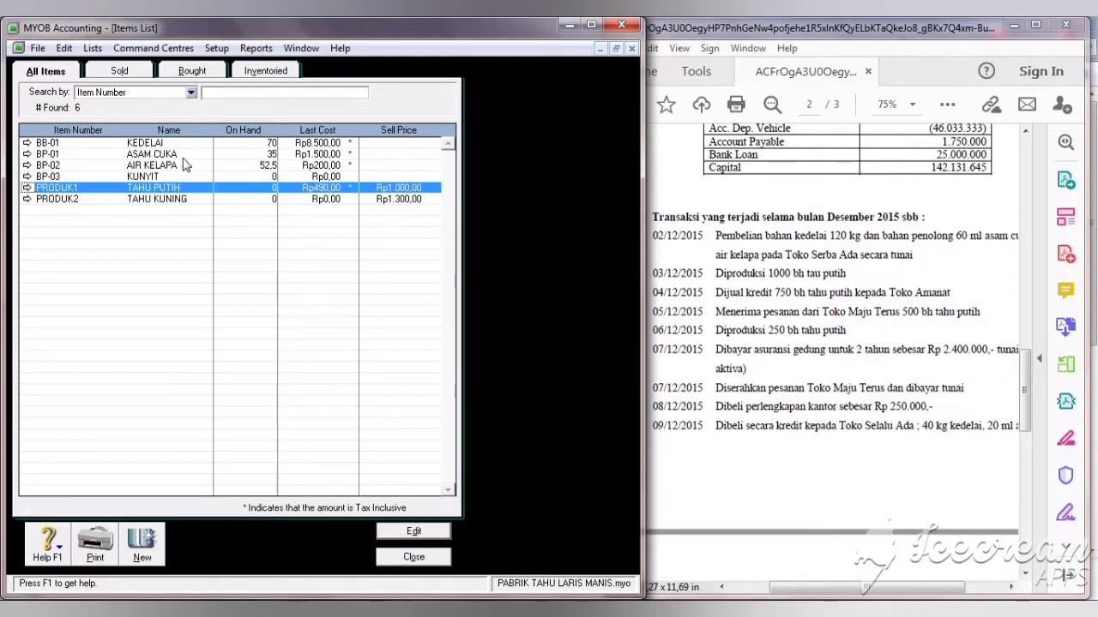
# Step: Close the Items List and scroll through every December entry in the Transaction Journal's All view
pyautogui.click(432, 563)
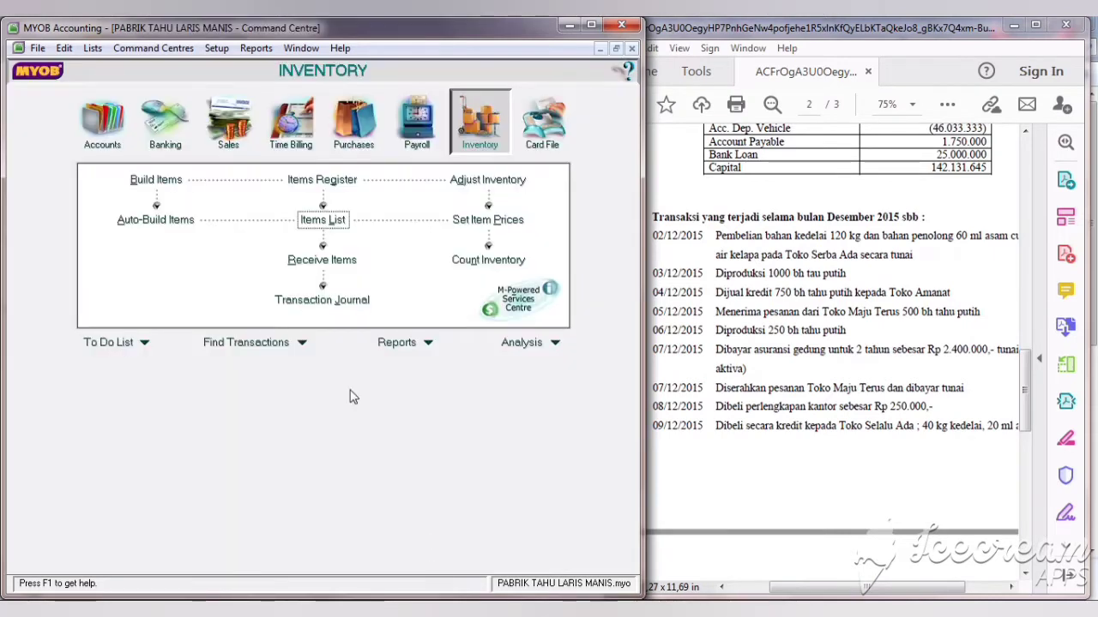
pyautogui.click(319, 300)
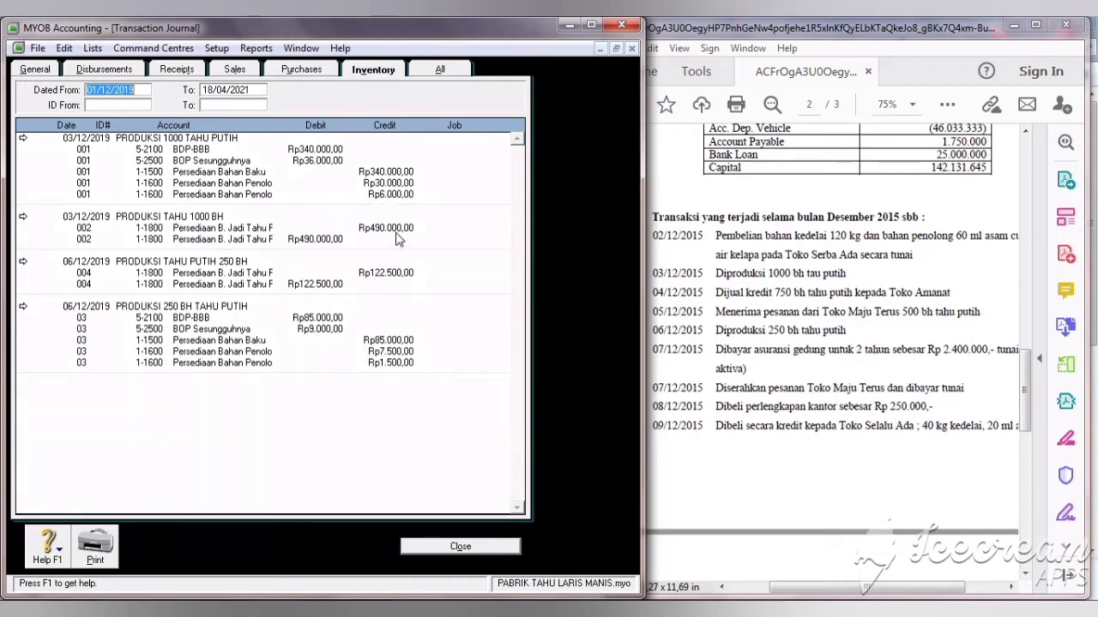
pyautogui.click(442, 70)
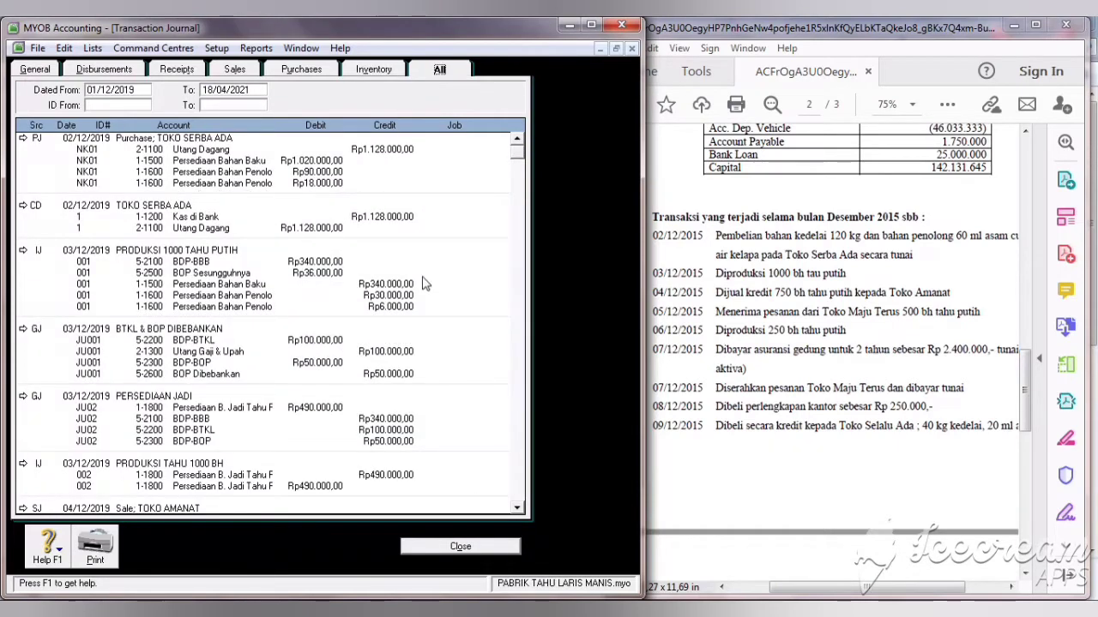
pyautogui.scroll(-10, 514, 459)
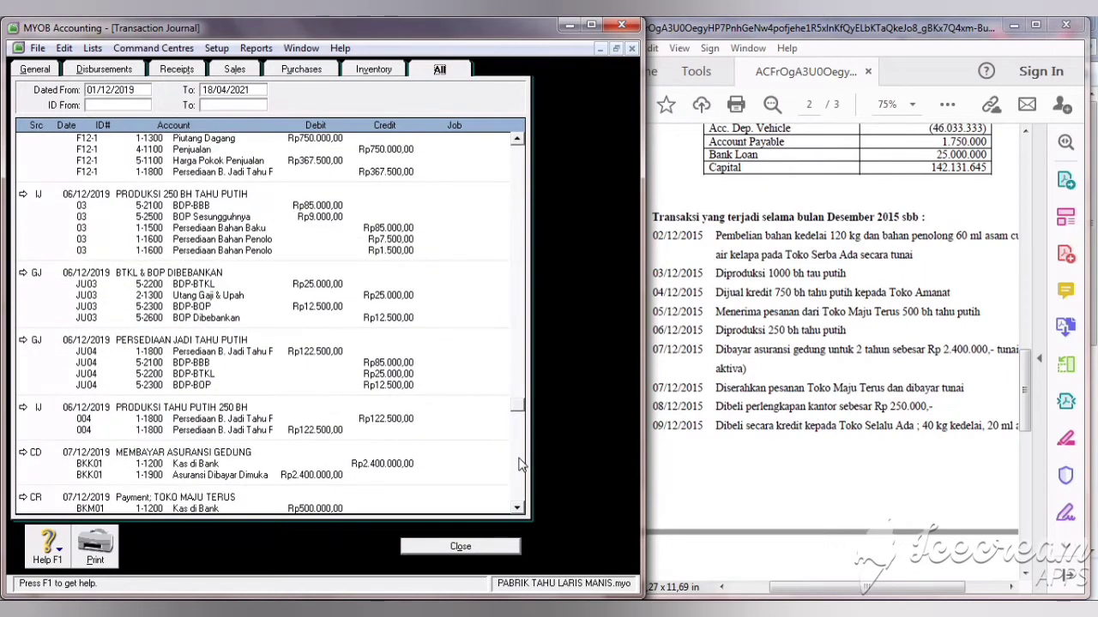
pyautogui.scroll(-4, 519, 464)
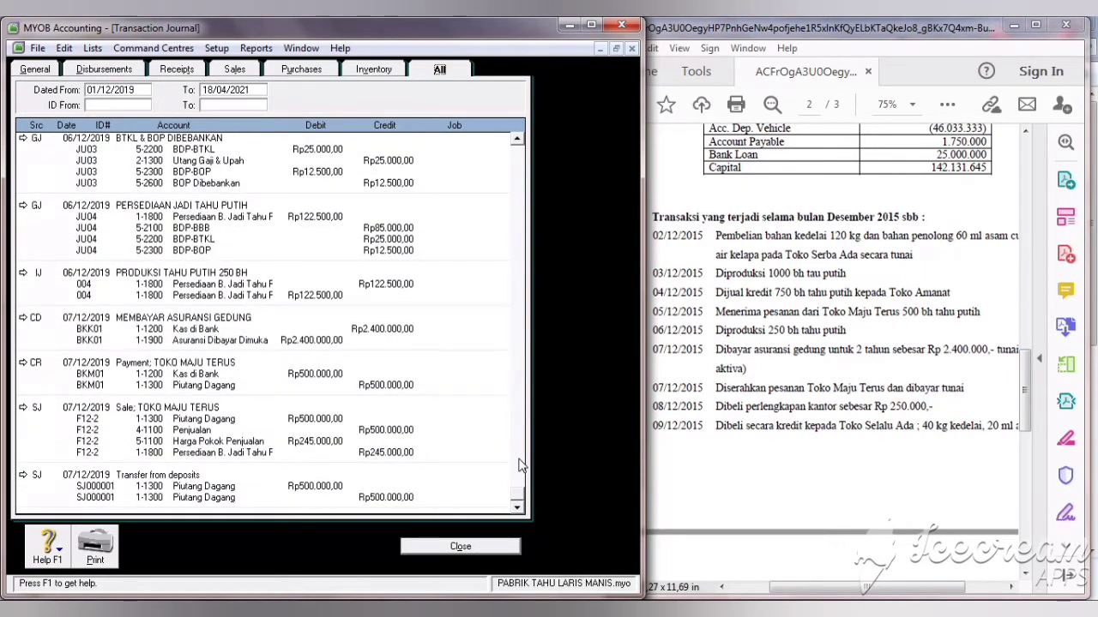
pyautogui.click(459, 547)
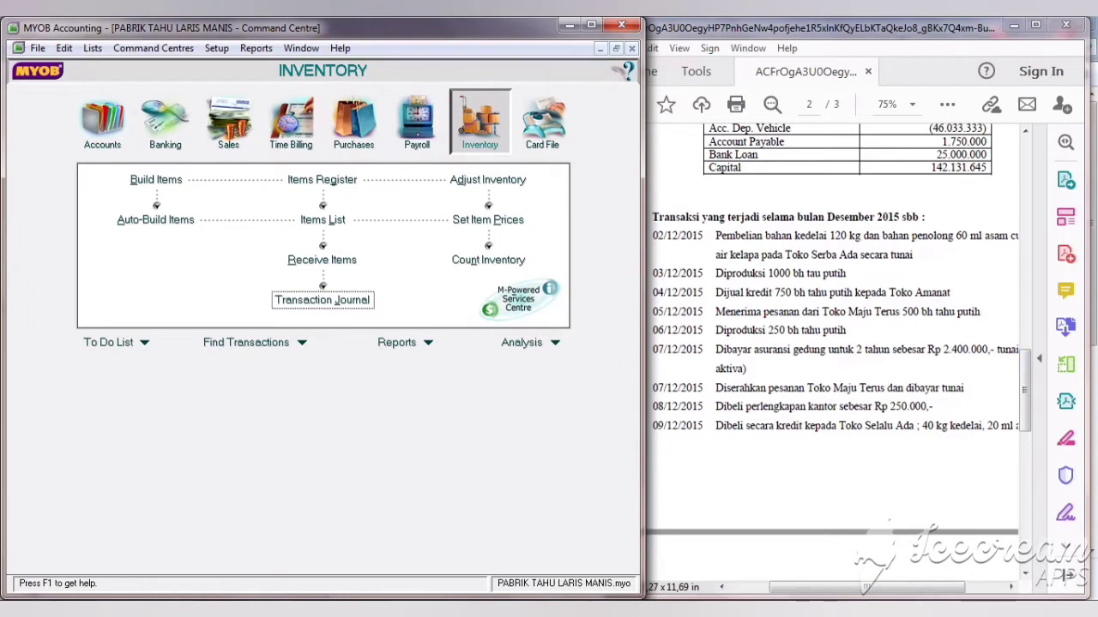
# Step: Bring up the Banking command centre beside the December transaction list
pyautogui.moveTo(1025, 406); pyautogui.dragTo(1042, 449)
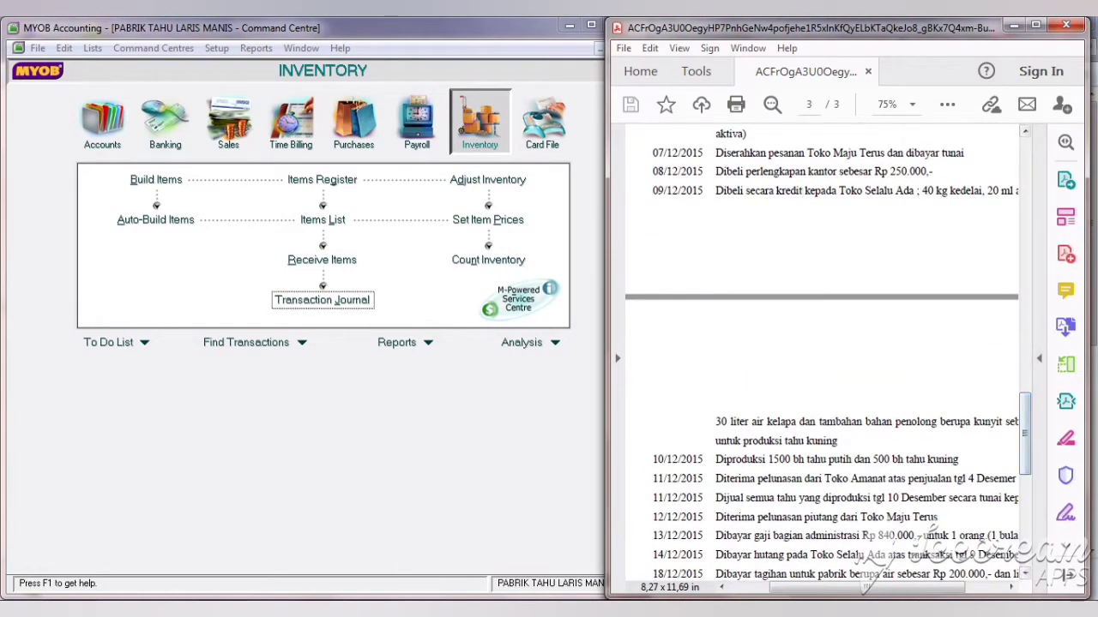
pyautogui.moveTo(814, 595); pyautogui.dragTo(814, 589)
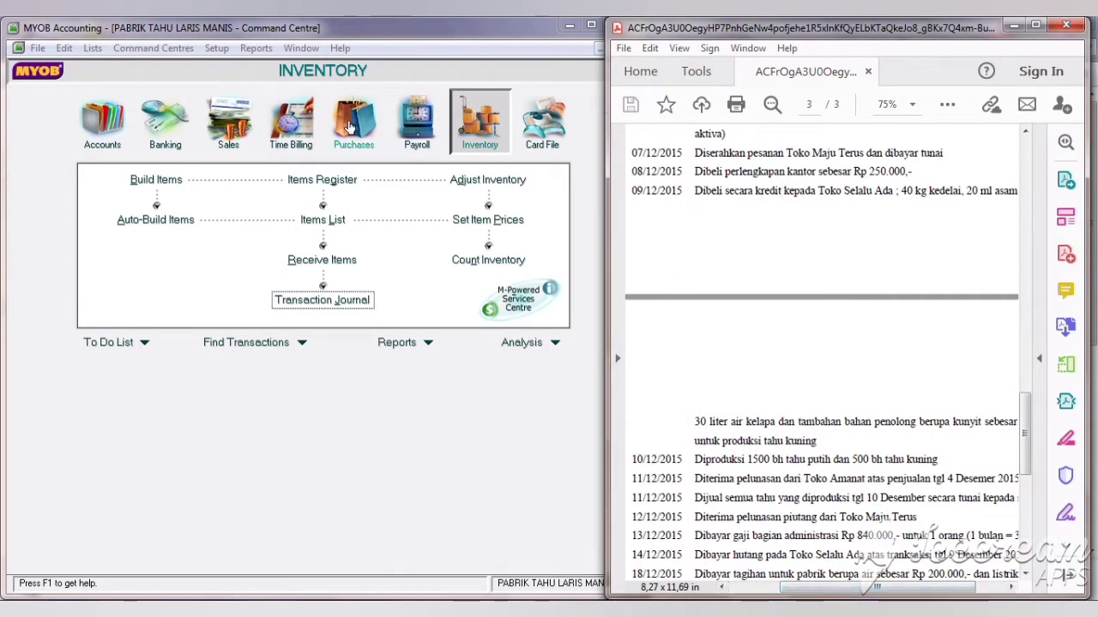
pyautogui.click(169, 116)
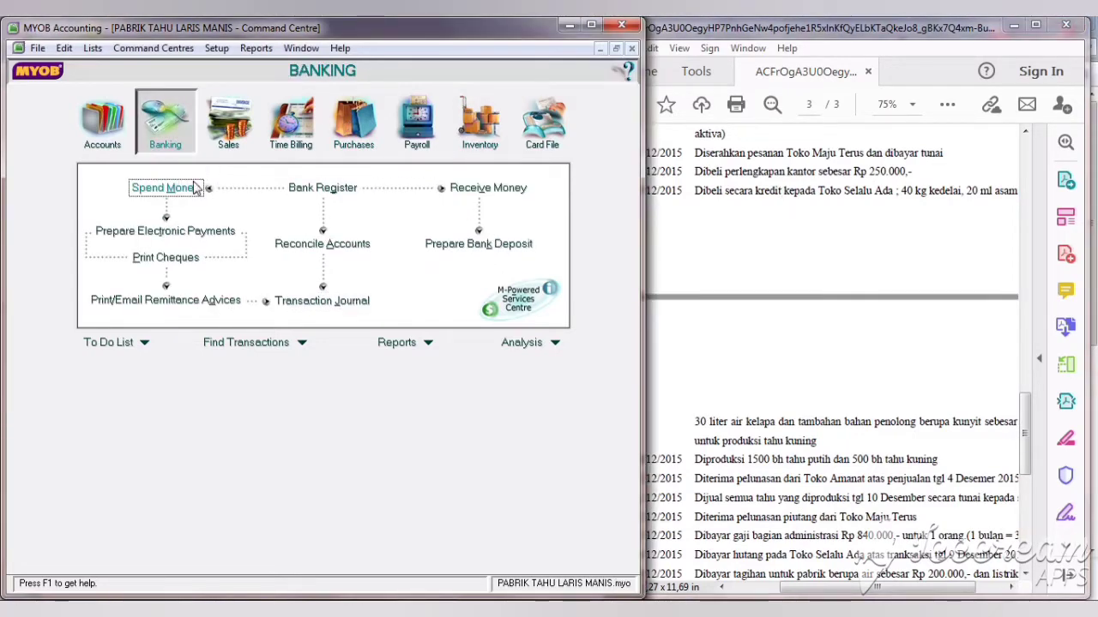
# Step: Start Spend Money payment BKK02 dated 08/12/2019 for Rp250.000
pyautogui.click(195, 188)
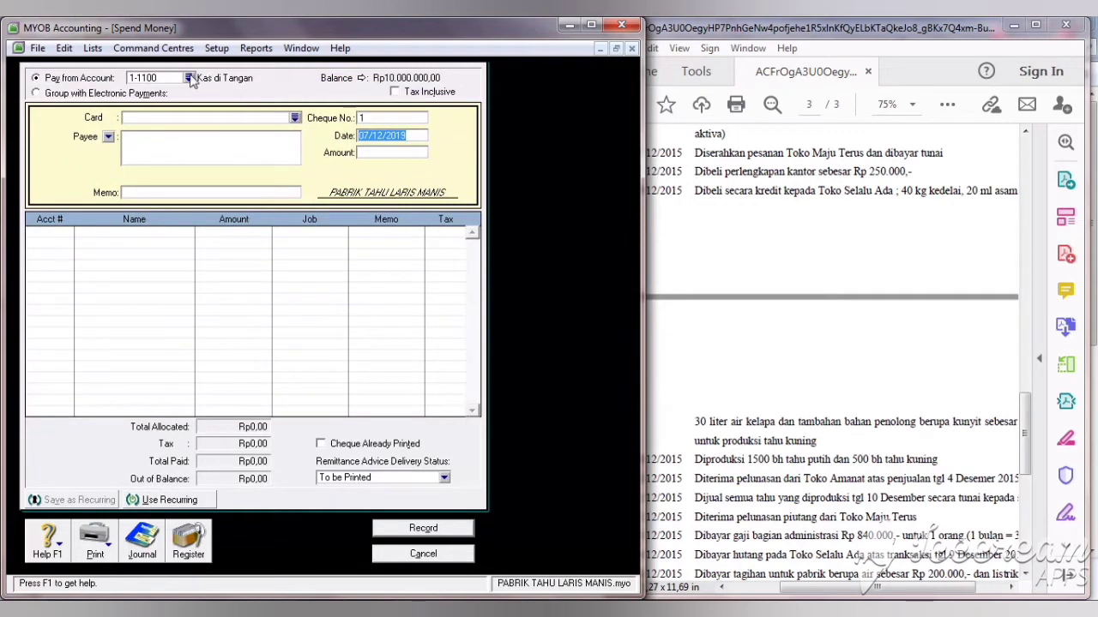
pyautogui.click(389, 118)
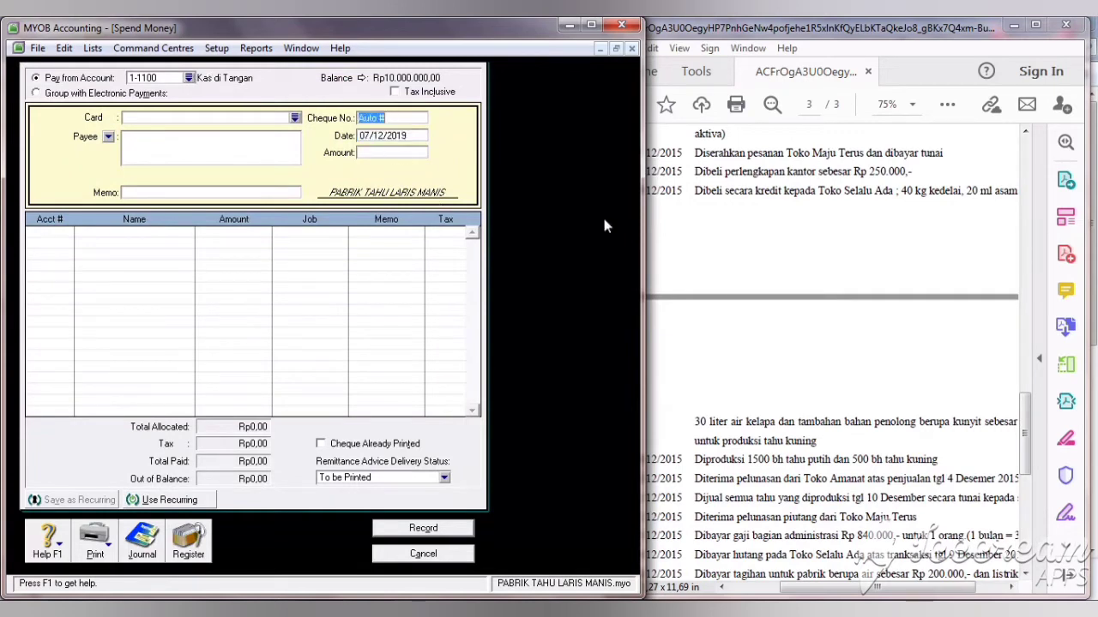
pyautogui.write('b')
pyautogui.click(800, 415)
pyautogui.click(369, 135)
pyautogui.press('BackSpace')
pyautogui.write('8')
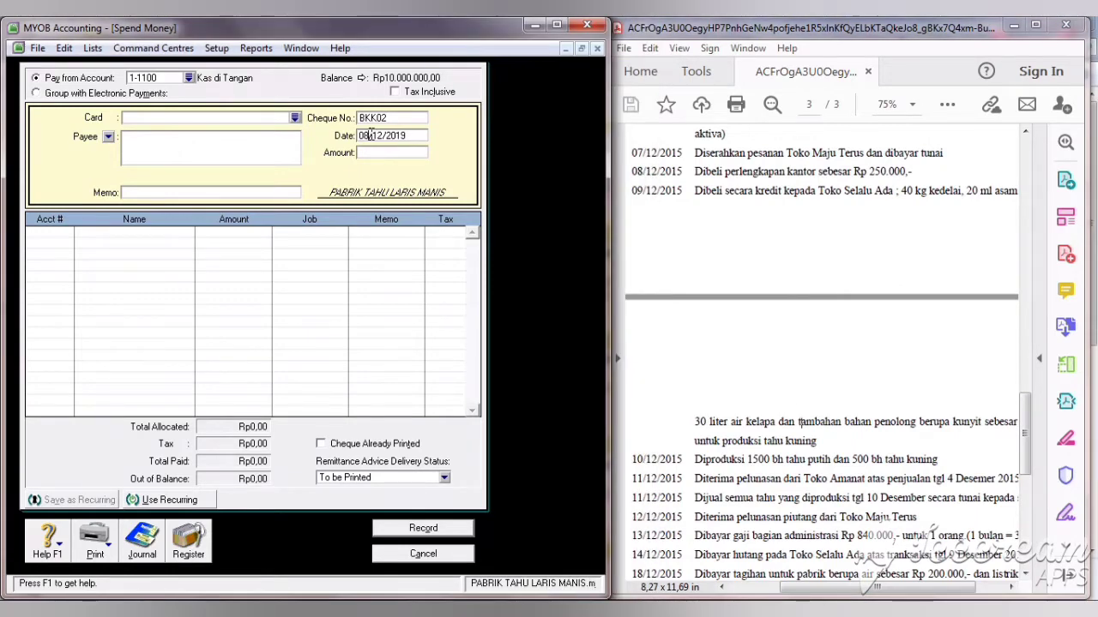
pyautogui.click(388, 152)
pyautogui.write('2')
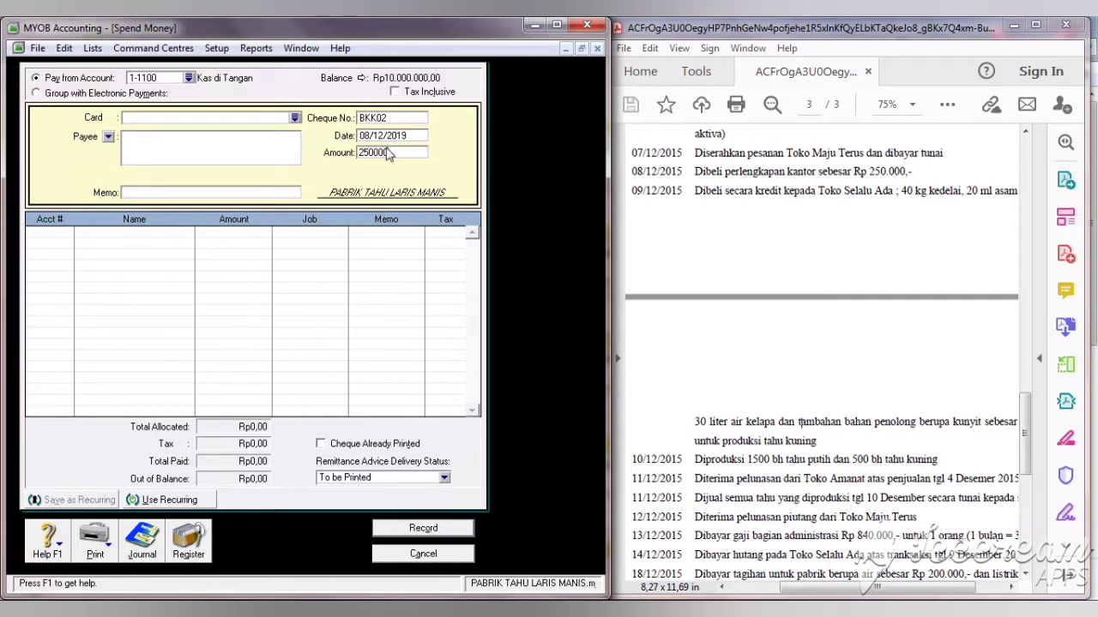
pyautogui.write('50.000')
pyautogui.press('Tab')
pyautogui.click(219, 117)
# Step: Add memo PEMBELIAN PERLENGKAPAN, allocate it to 1-1400 Perlengkapan, and record the payment
pyautogui.click(196, 191)
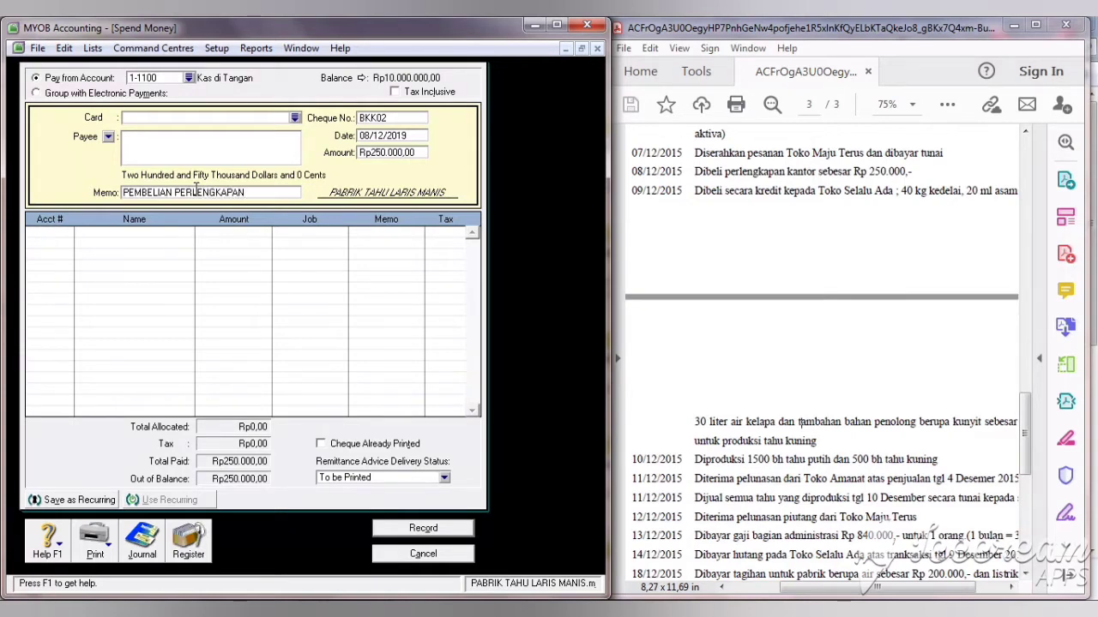
pyautogui.click(62, 233)
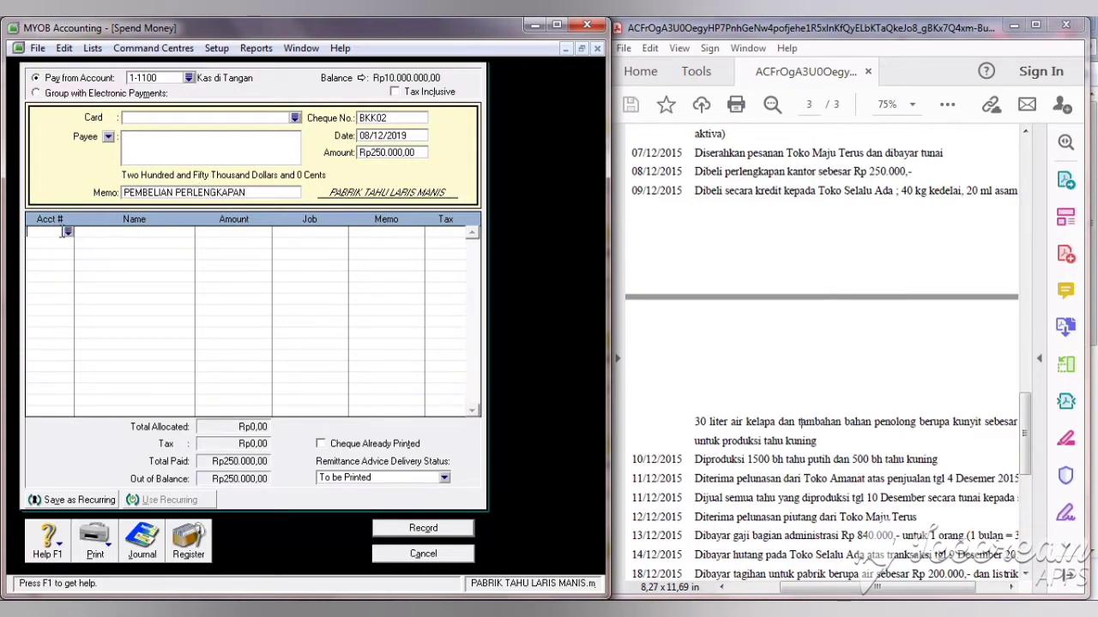
pyautogui.write('6-')
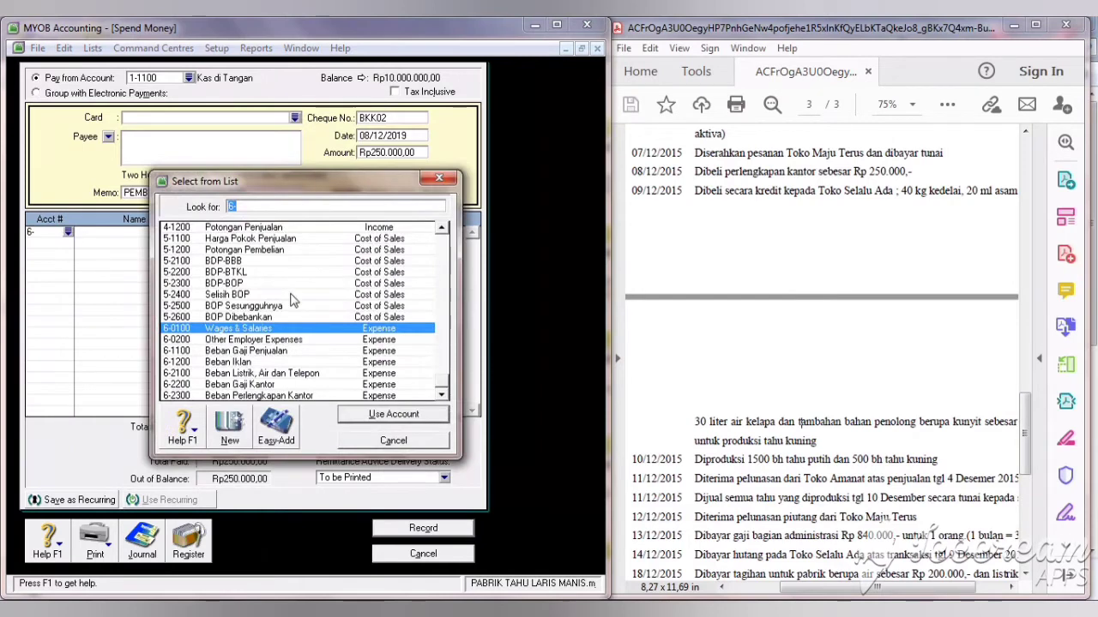
pyautogui.moveTo(442, 382); pyautogui.dragTo(442, 238)
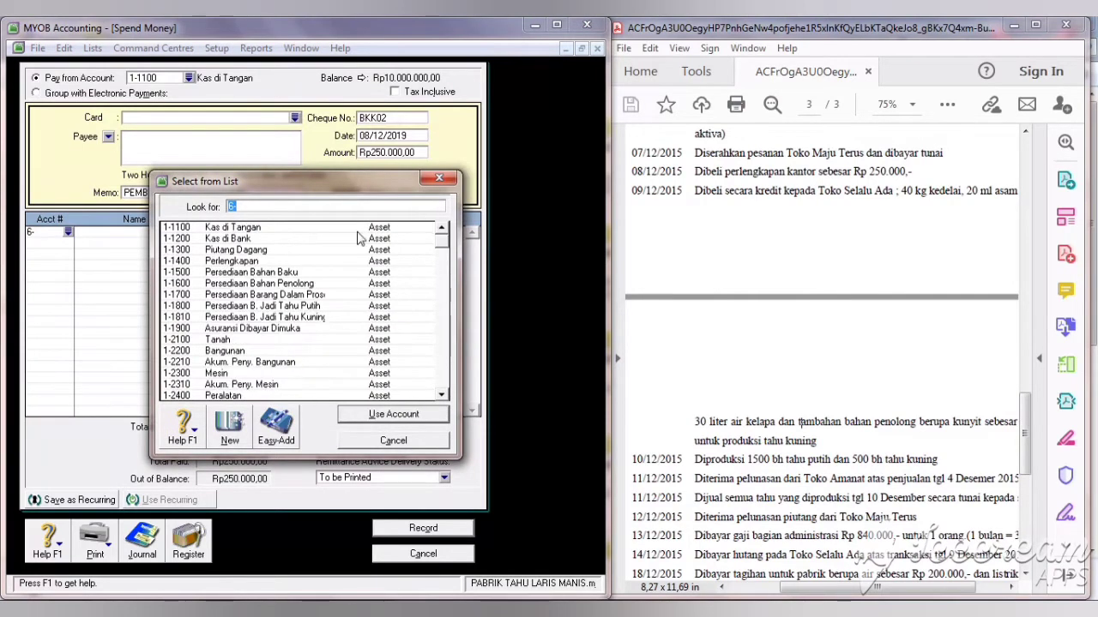
pyautogui.click(279, 262)
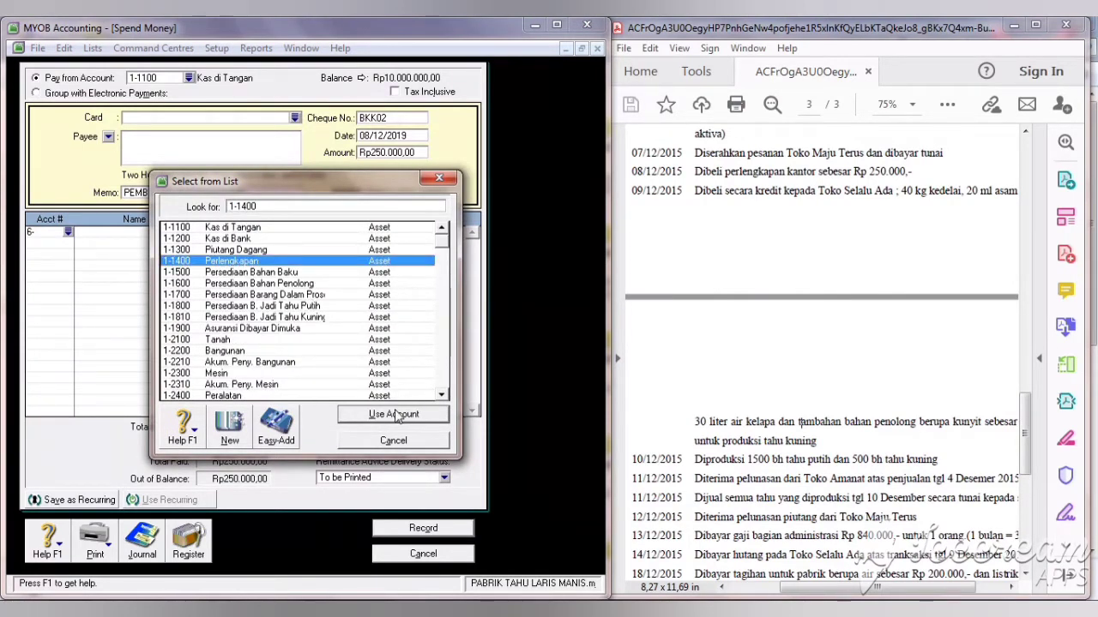
pyautogui.click(398, 415)
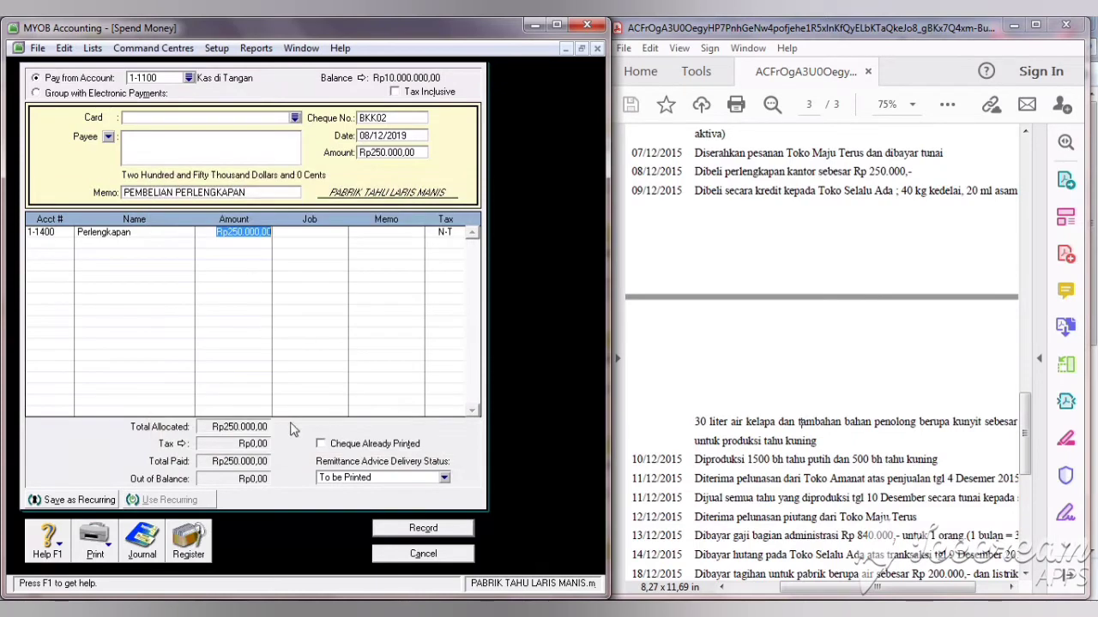
pyautogui.click(400, 533)
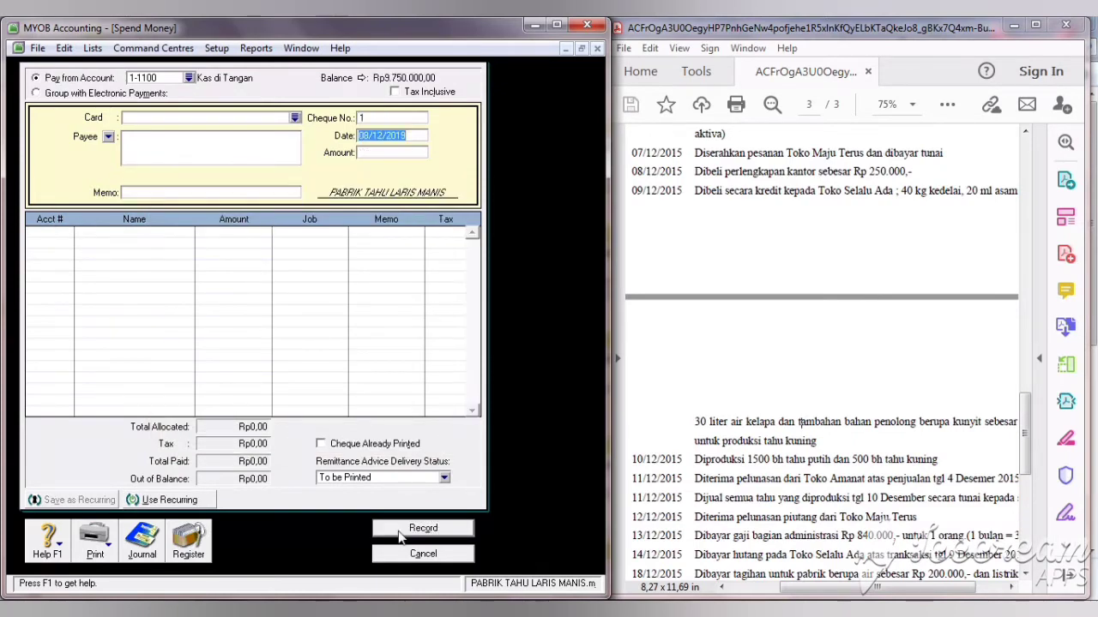
pyautogui.click(411, 556)
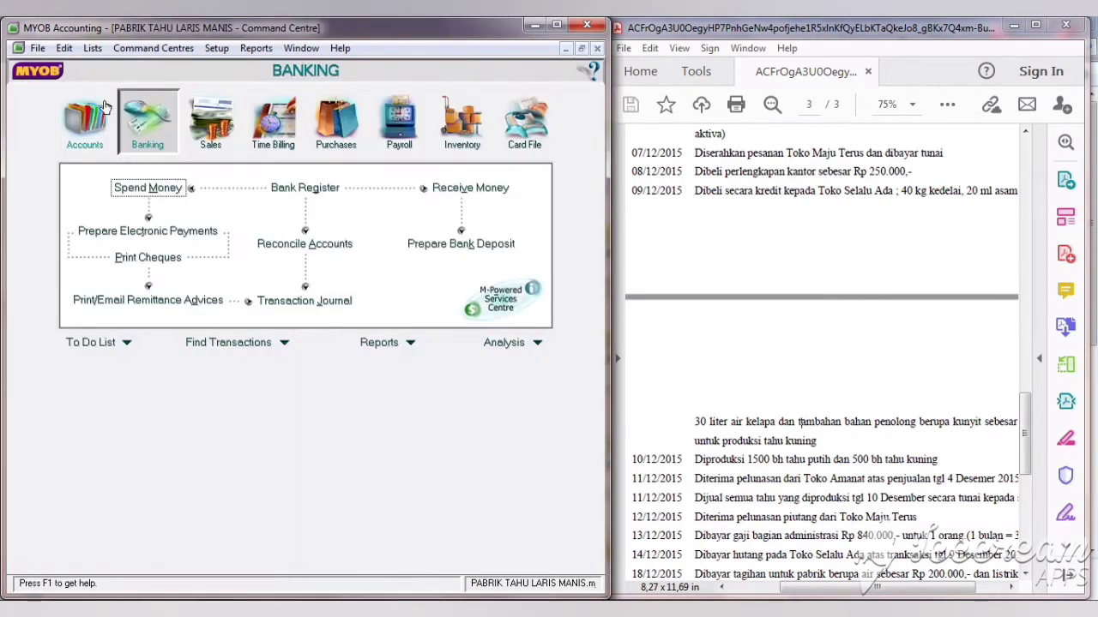
# Step: Rename account 1-1400 from Perlengkapan to Perlengkapan Kantor
pyautogui.click(79, 115)
pyautogui.click(305, 188)
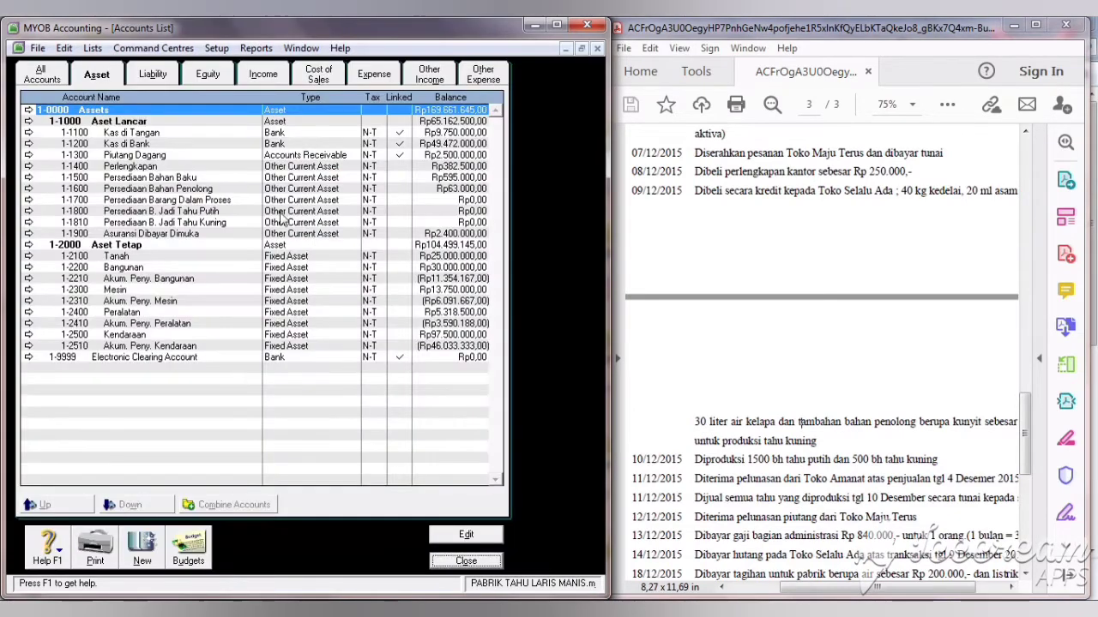
pyautogui.doubleClick(148, 168)
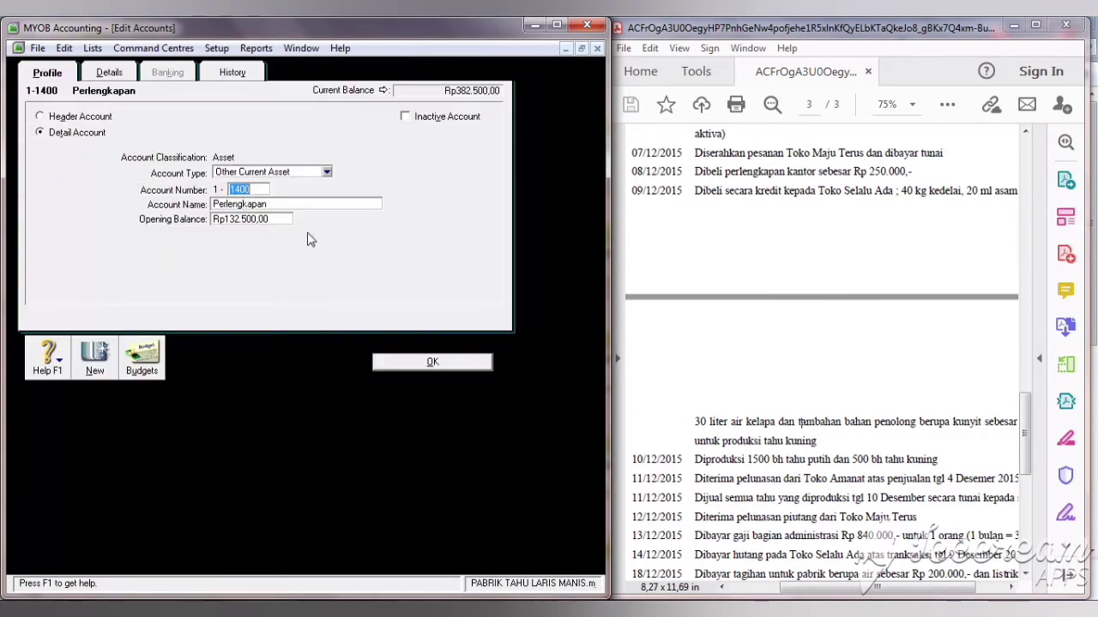
pyautogui.doubleClick(276, 205)
pyautogui.click(276, 205)
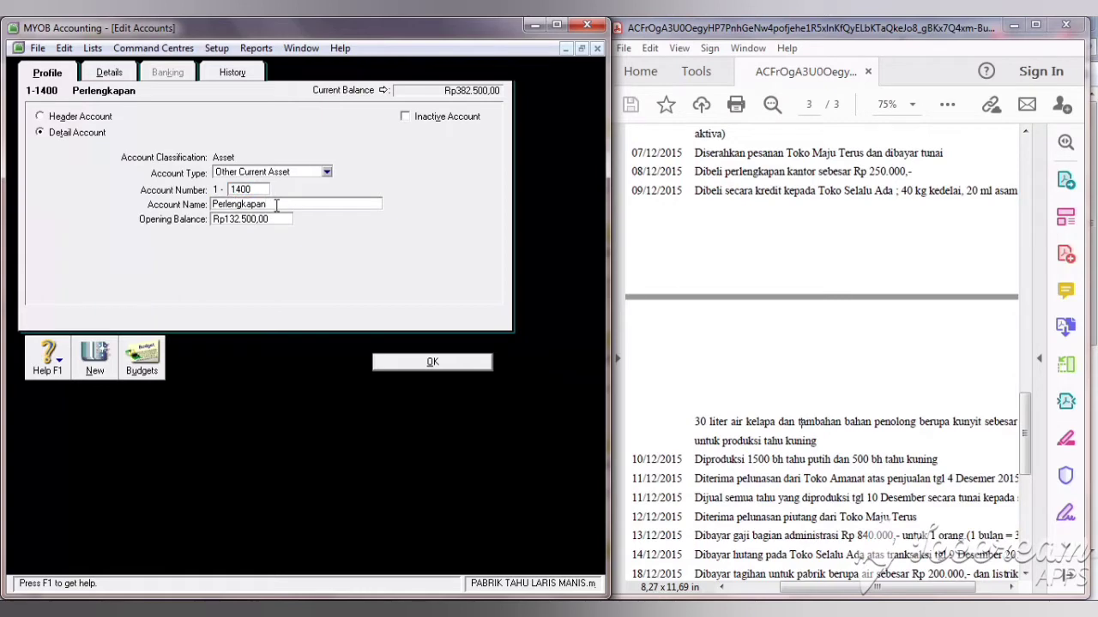
pyautogui.write('Kantor')
pyautogui.click(431, 363)
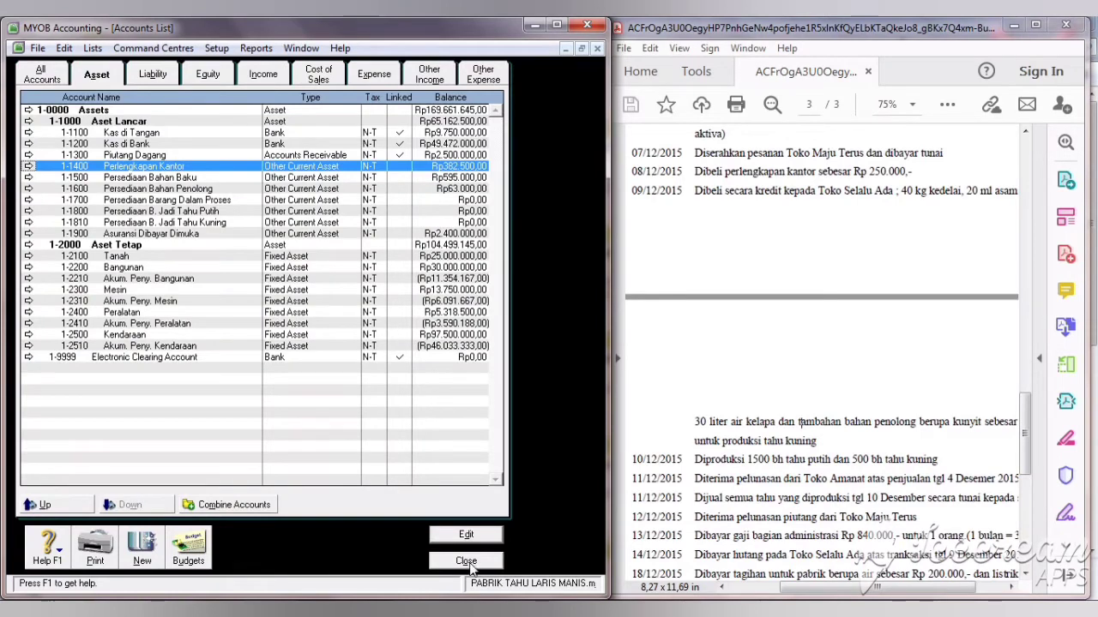
# Step: Close the Accounts List and widen the PDF transaction document window
pyautogui.click(466, 562)
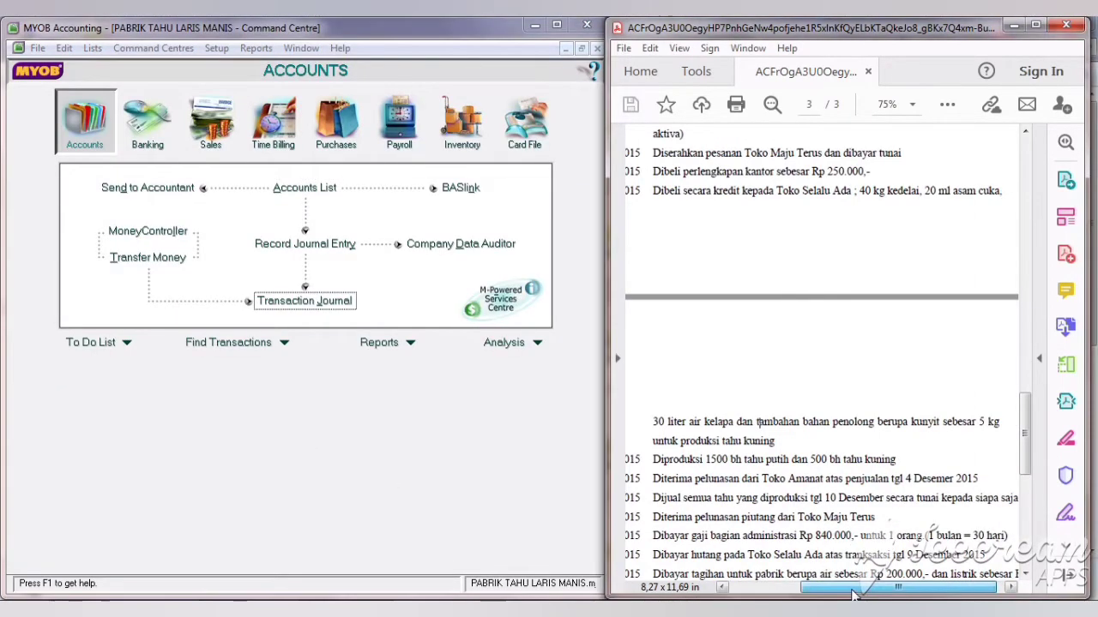
pyautogui.moveTo(852, 589); pyautogui.dragTo(838, 592)
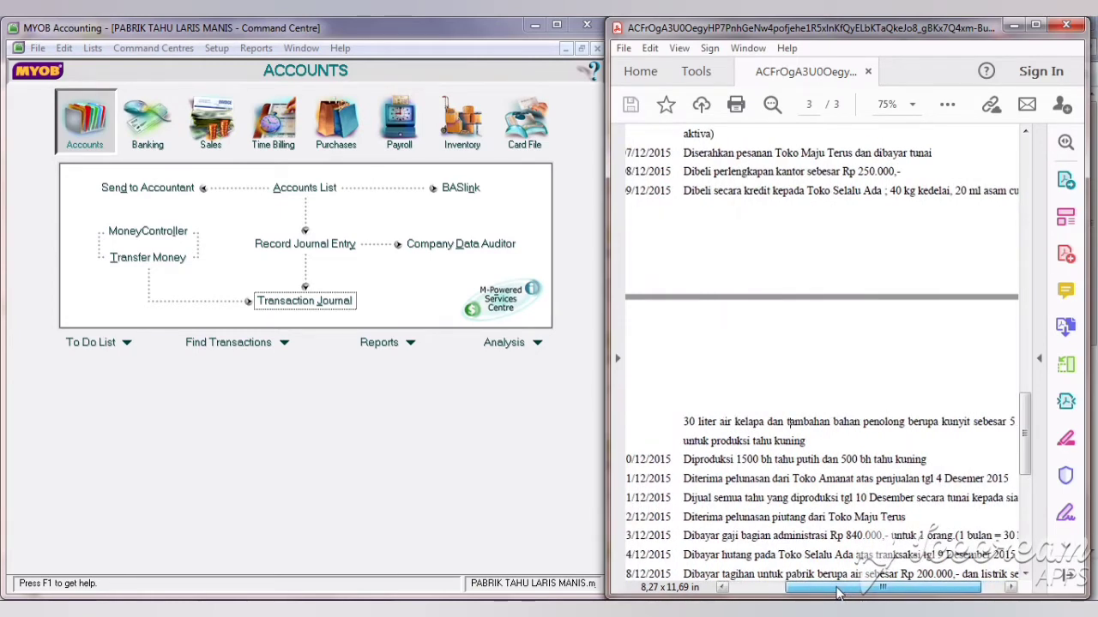
pyautogui.moveTo(838, 592); pyautogui.dragTo(832, 592)
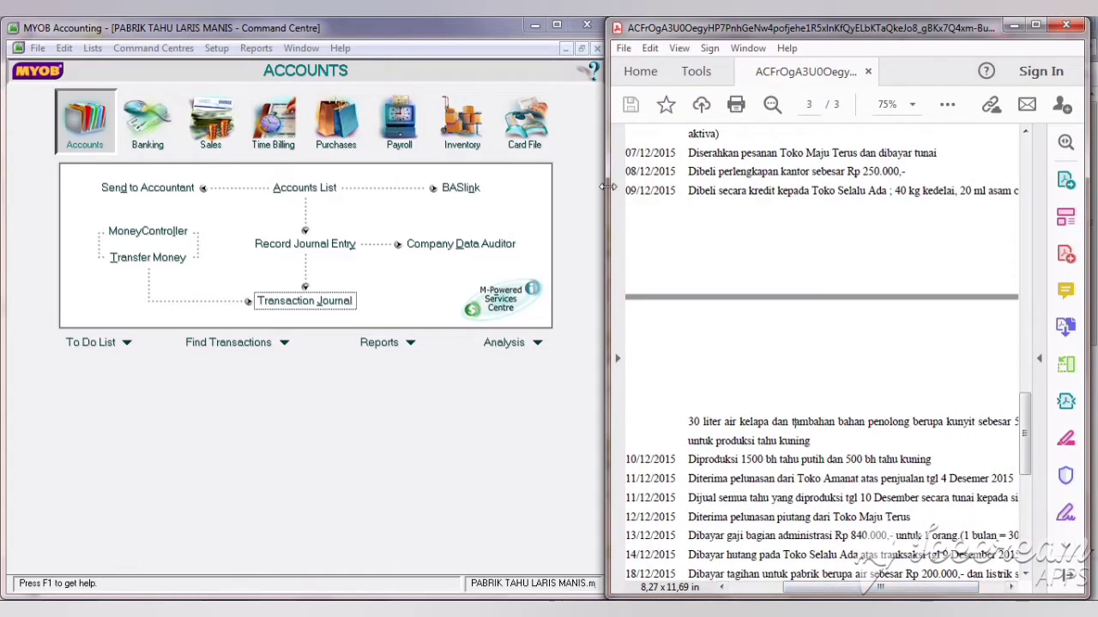
pyautogui.moveTo(606, 187); pyautogui.dragTo(582, 187)
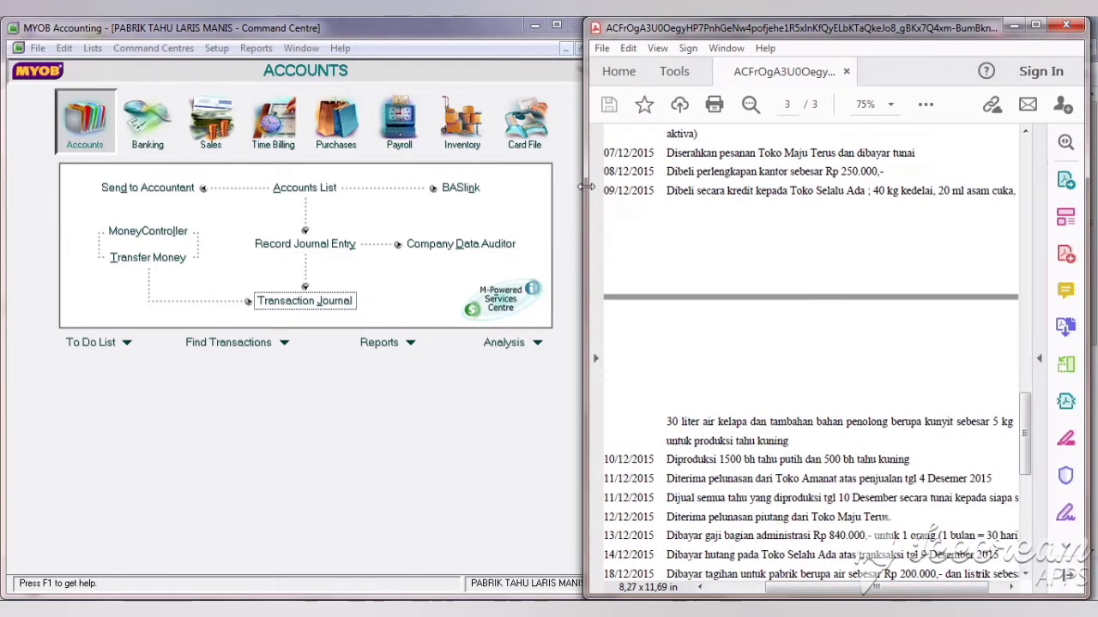
# Step: Start purchase bill SD01 from TOKO SELALU ADA dated 09/12/2019
pyautogui.click(336, 142)
pyautogui.click(306, 221)
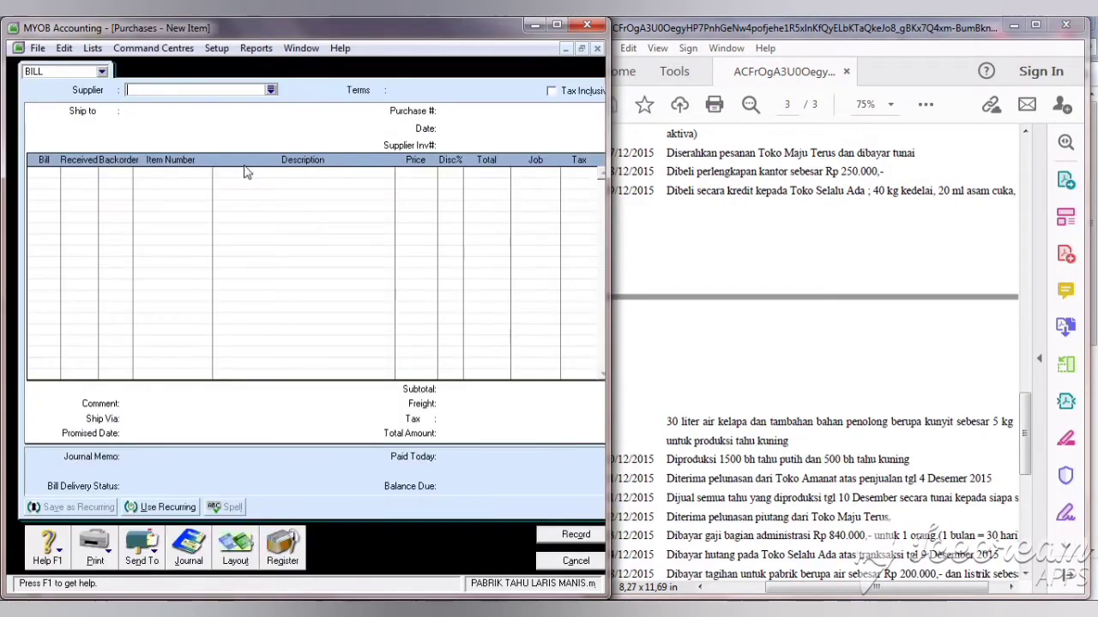
pyautogui.click(270, 90)
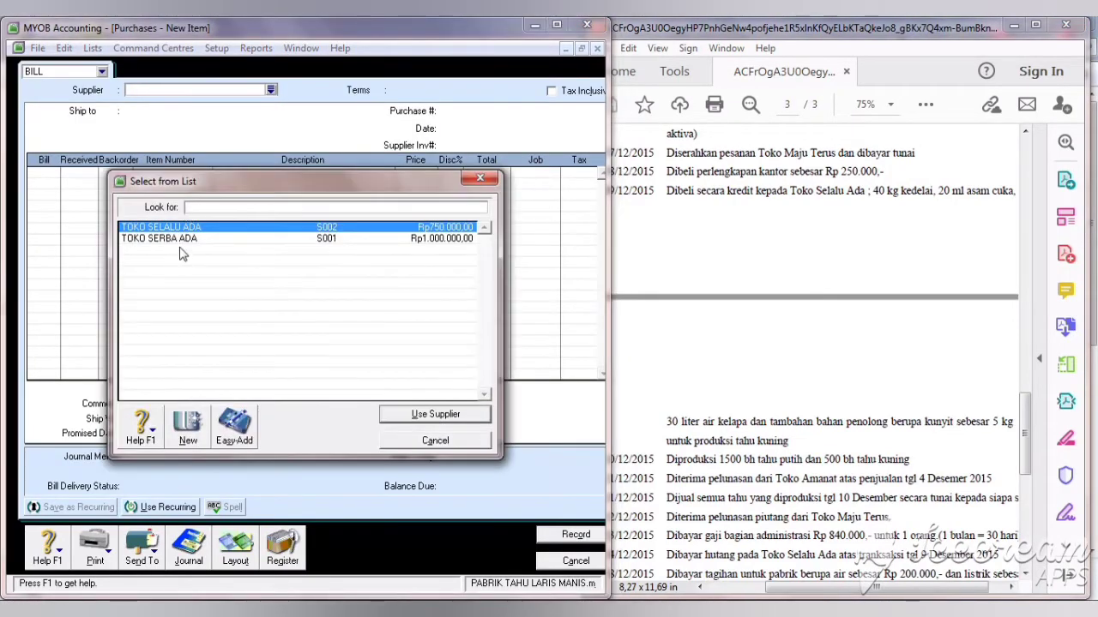
pyautogui.click(425, 415)
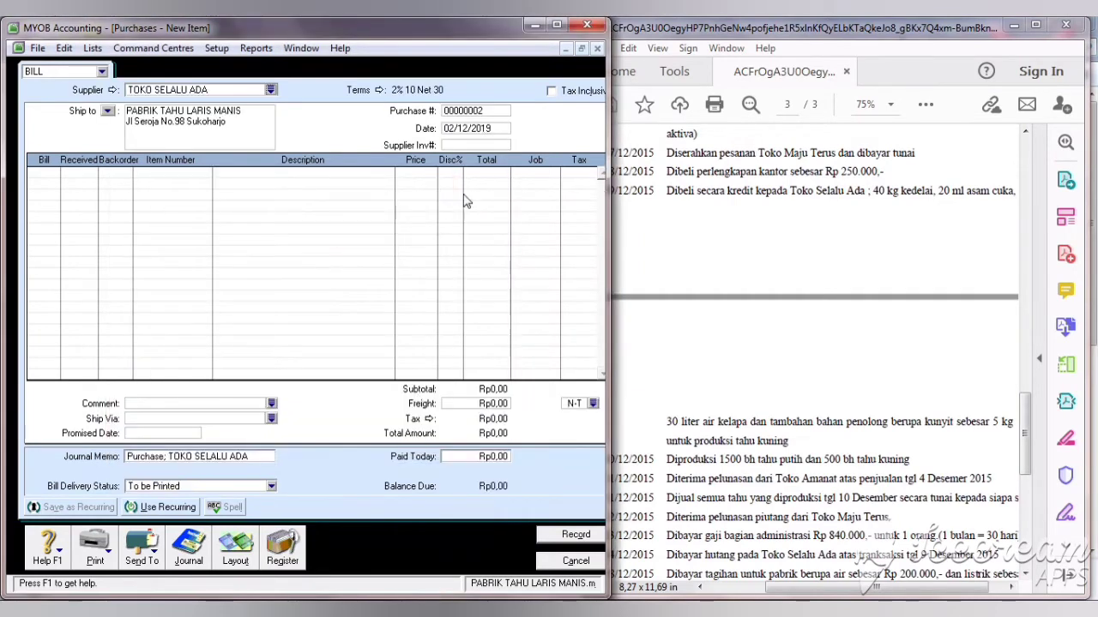
pyautogui.click(482, 112)
pyautogui.write('sd')
pyautogui.click(456, 131)
pyautogui.press('BackSpace')
pyautogui.write('9')
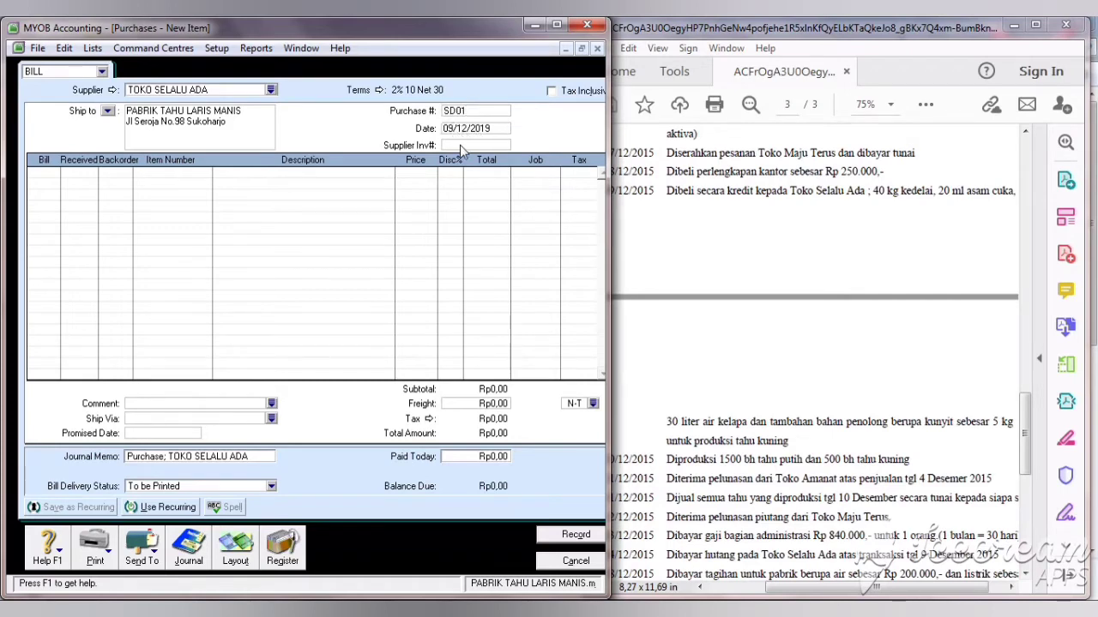
# Step: Add bill lines for 40 KEDELAI, 20 ASAM CUKA and 30 AIR KELAPA
pyautogui.click(43, 172)
pyautogui.press('Tab')
pyautogui.press('Tab')
pyautogui.press('Tab')
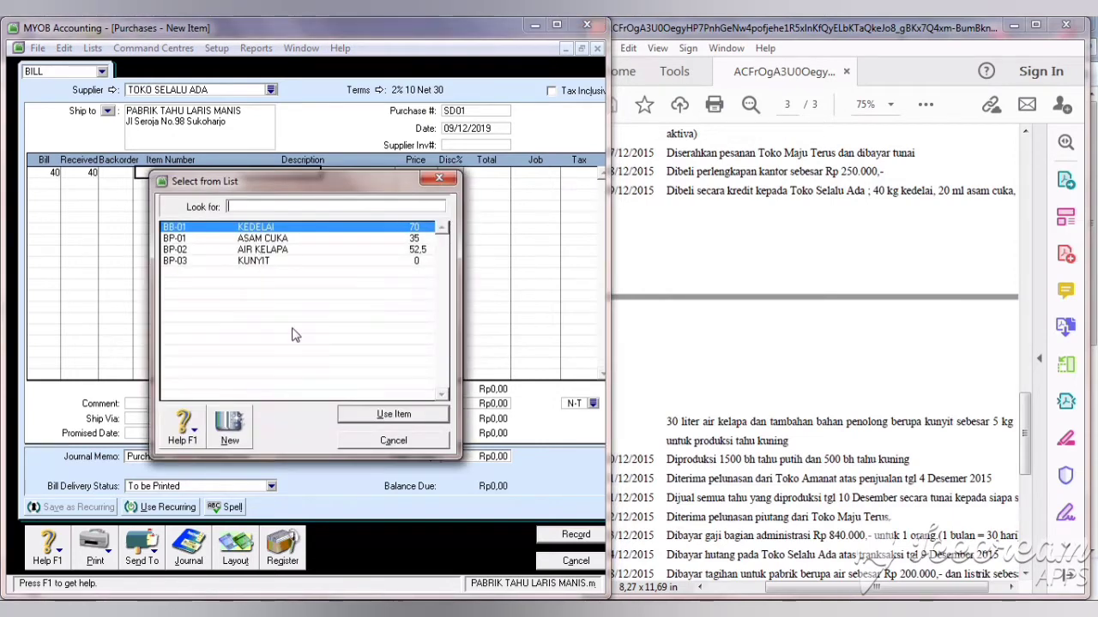
pyautogui.click(387, 422)
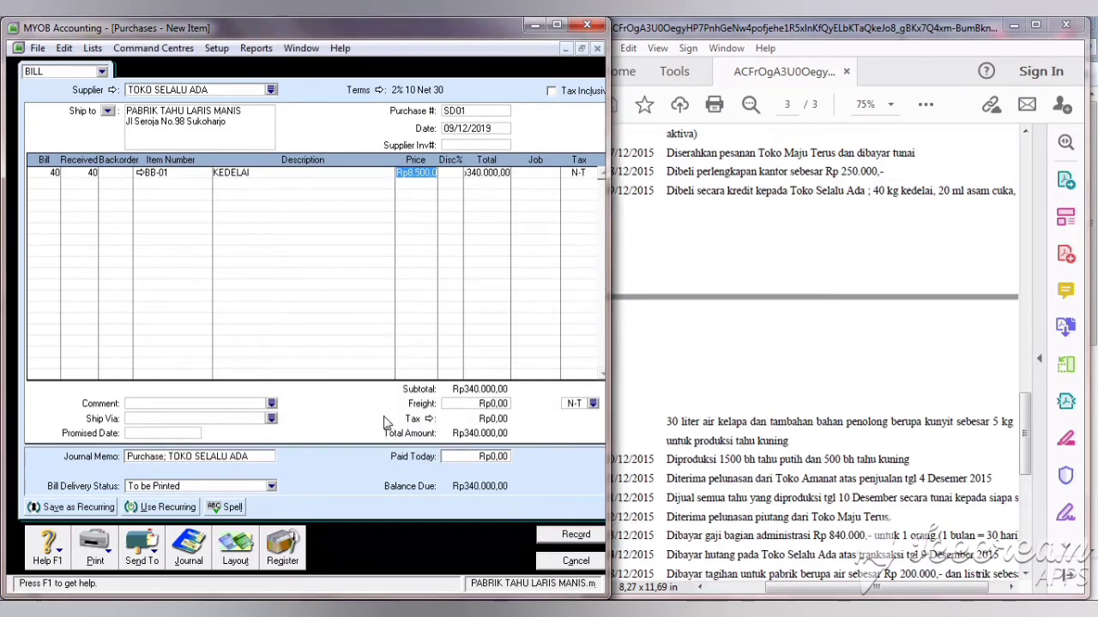
pyautogui.click(47, 194)
pyautogui.click(42, 187)
pyautogui.press('Tab')
pyautogui.press('Tab')
pyautogui.press('Tab')
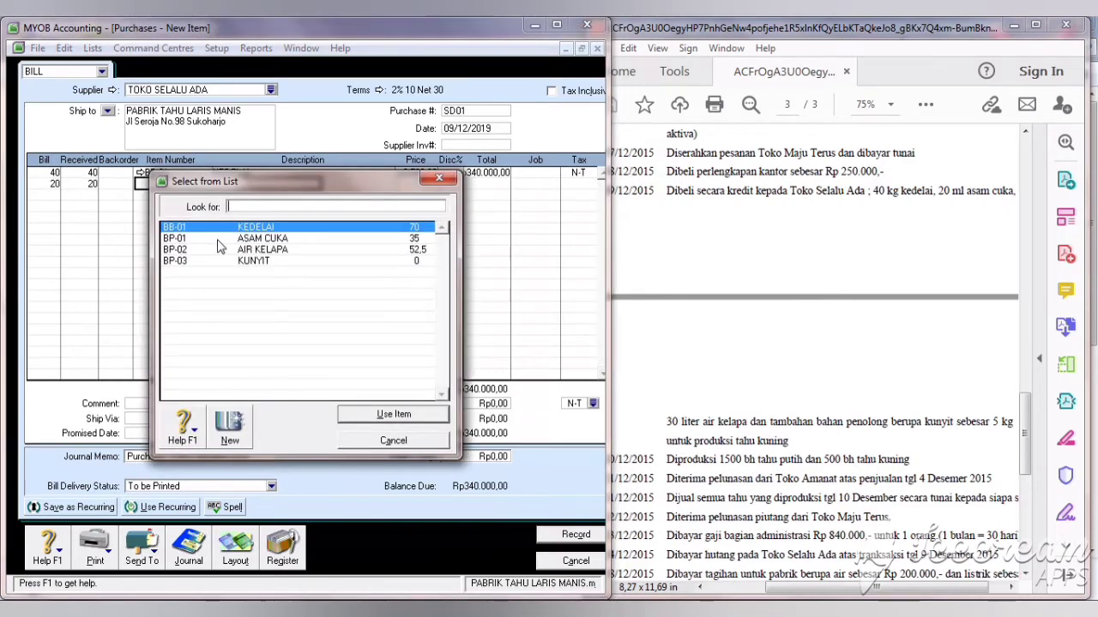
pyautogui.click(218, 239)
pyautogui.click(382, 415)
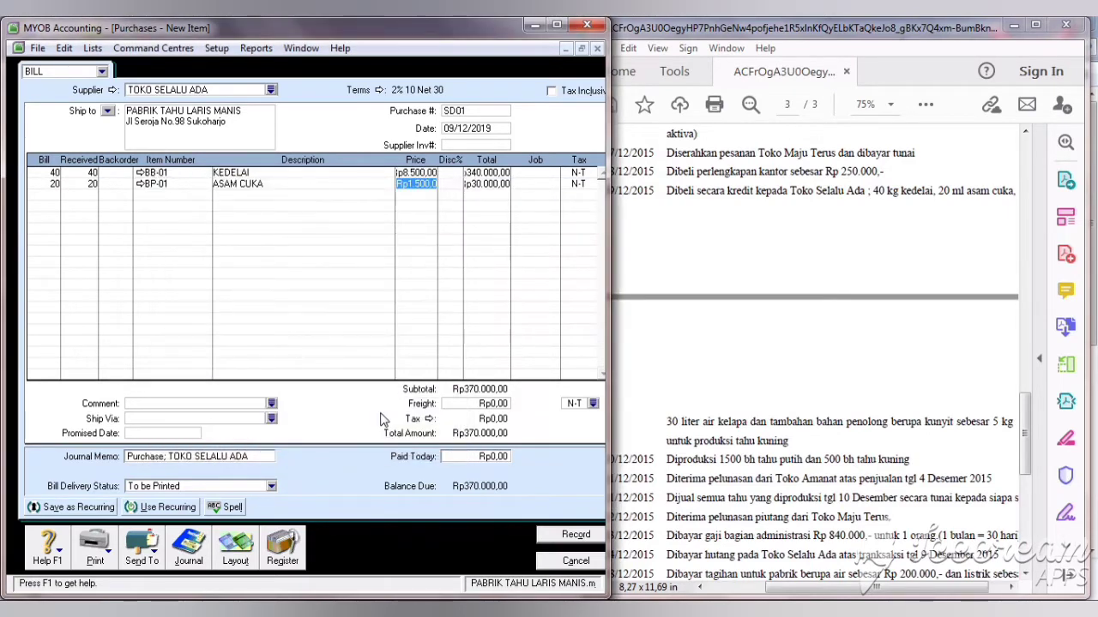
pyautogui.click(40, 195)
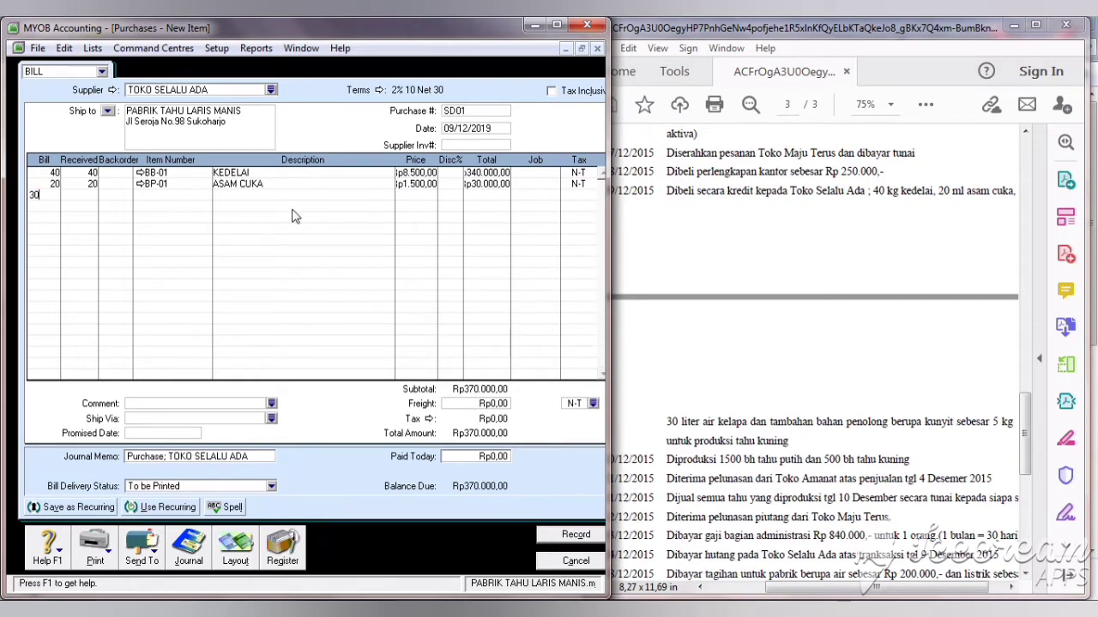
pyautogui.press('Tab')
pyautogui.press('Tab')
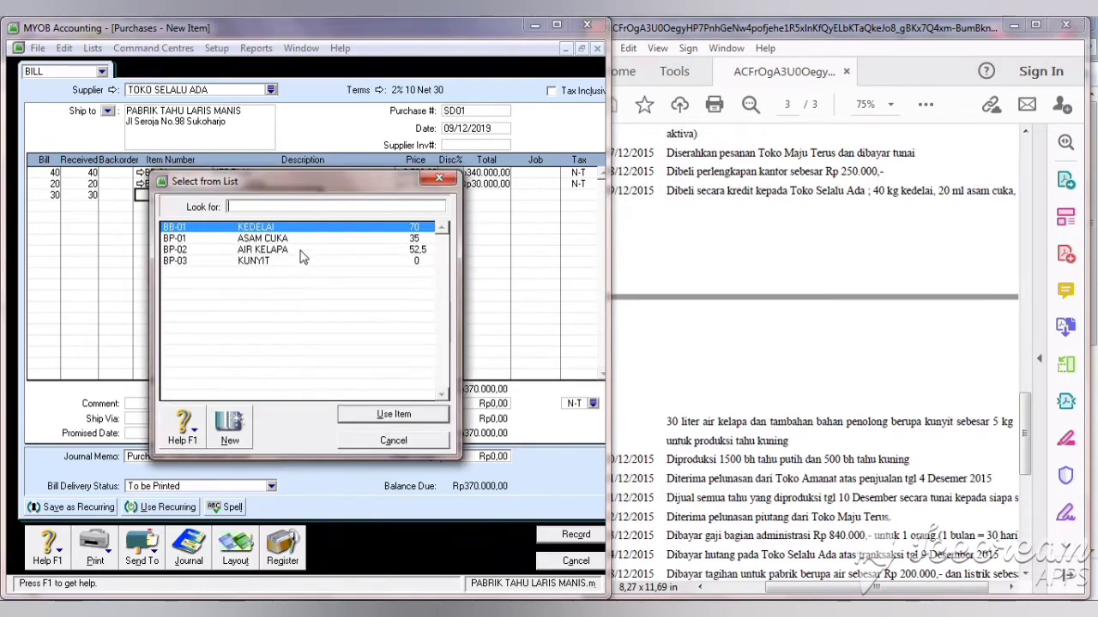
pyautogui.click(300, 249)
pyautogui.click(395, 419)
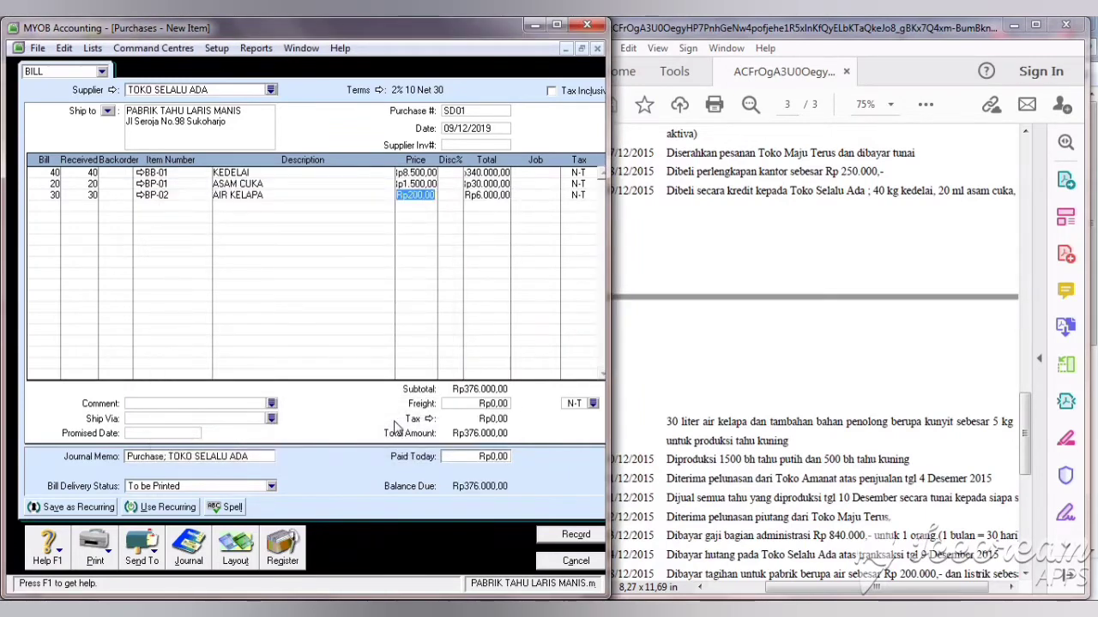
# Step: Add 5 KUNYIT at Rp2.000 and record the Rp386.000 bill, keeping the existing tax code
pyautogui.click(34, 206)
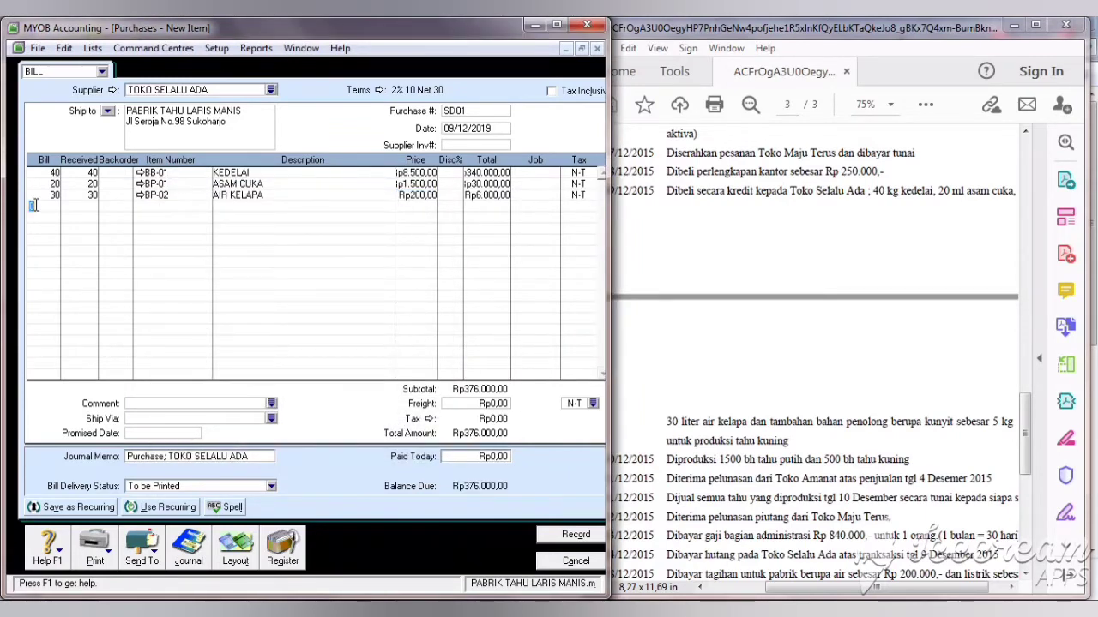
pyautogui.write('5')
pyautogui.press('Tab')
pyautogui.press('Tab')
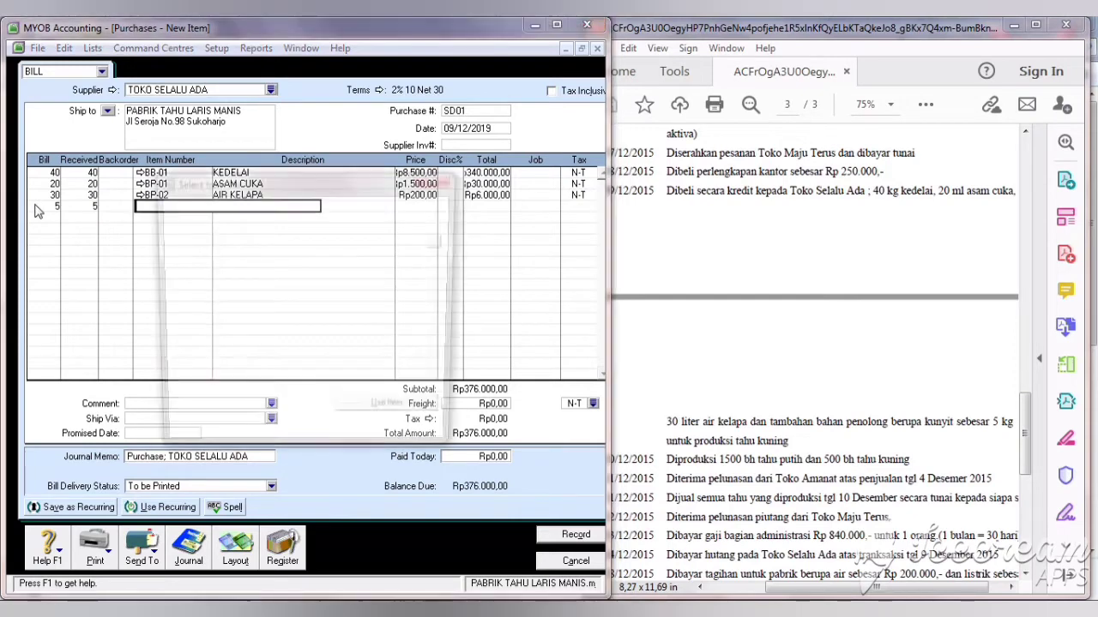
pyautogui.click(213, 262)
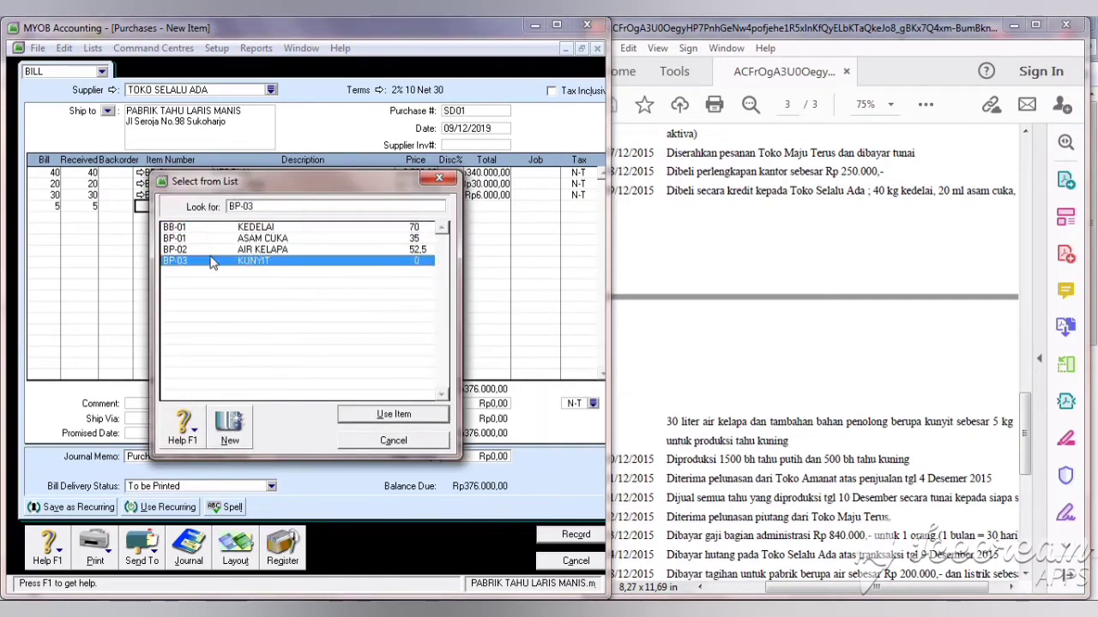
pyautogui.click(366, 413)
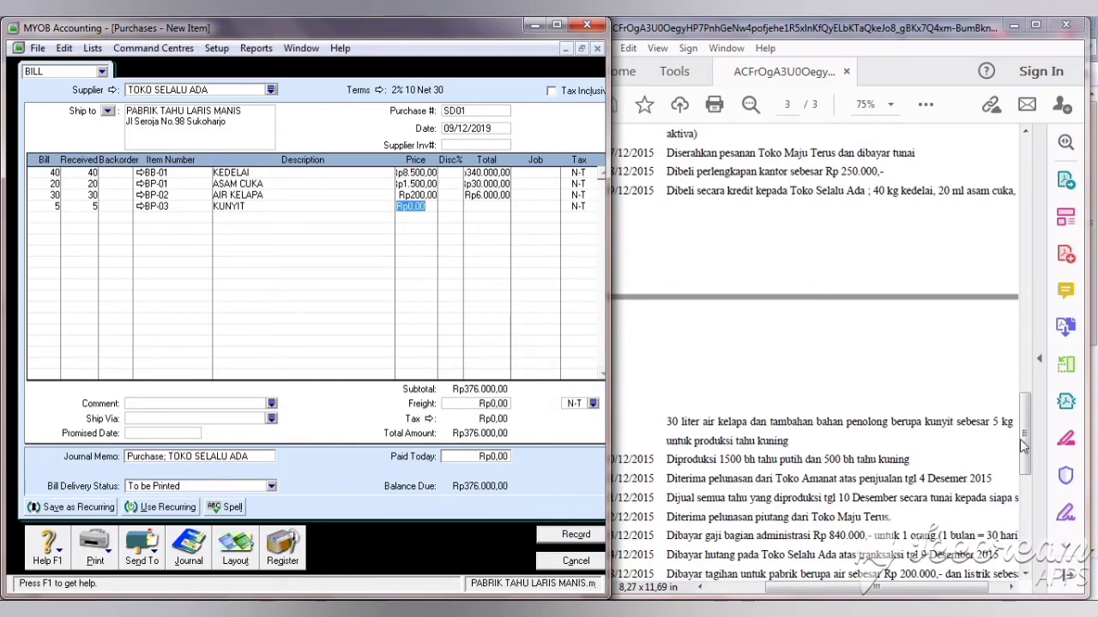
pyautogui.moveTo(1025, 439); pyautogui.dragTo(1017, 395)
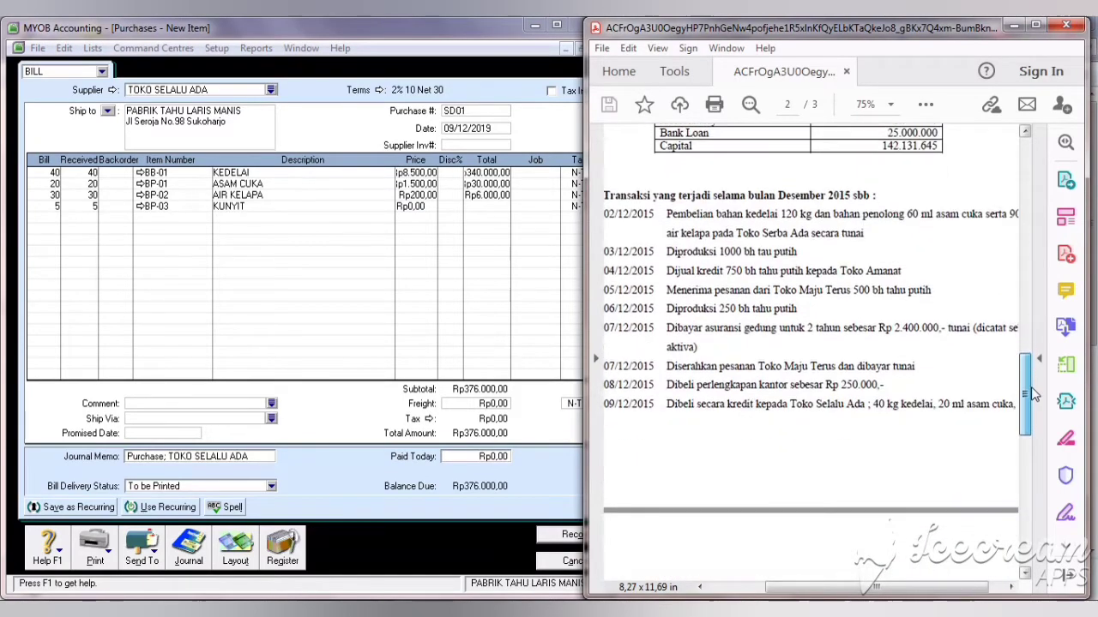
pyautogui.click(429, 208)
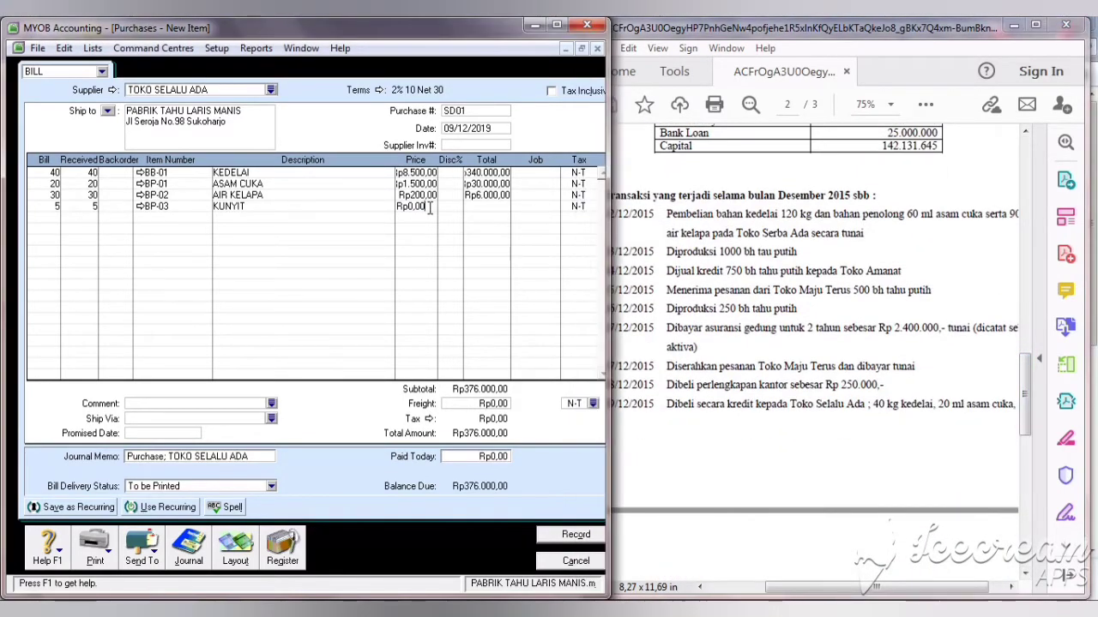
pyautogui.press('BackSpace')
pyautogui.press('BackSpace')
pyautogui.press('BackSpace')
pyautogui.press('BackSpace')
pyautogui.press('BackSpace')
pyautogui.press('BackSpace')
pyautogui.write('200')
pyautogui.press('Tab')
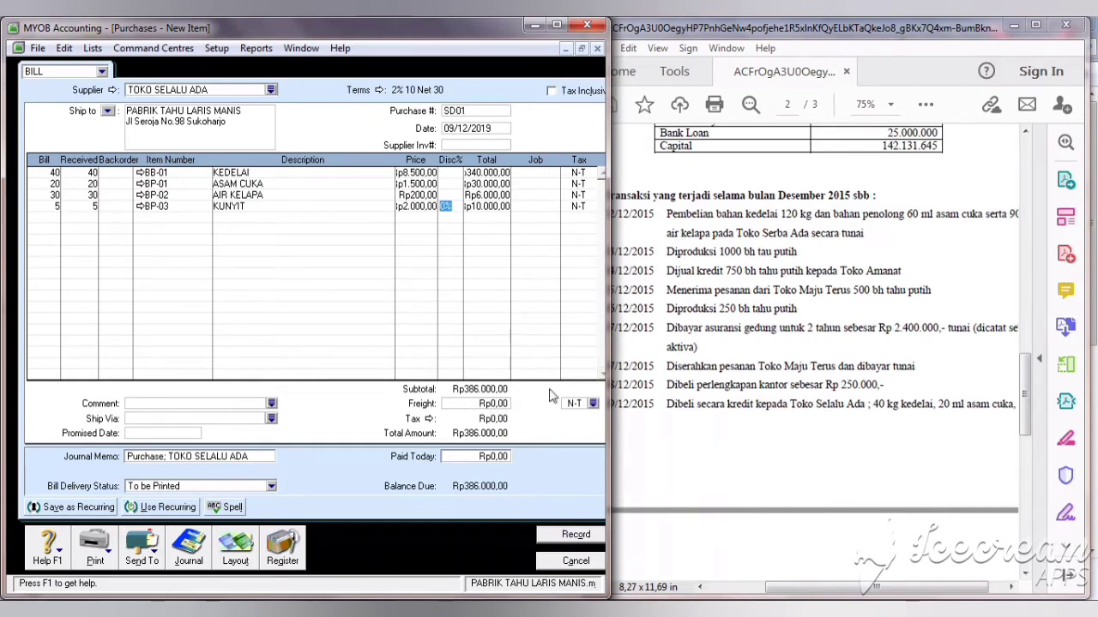
pyautogui.click(576, 534)
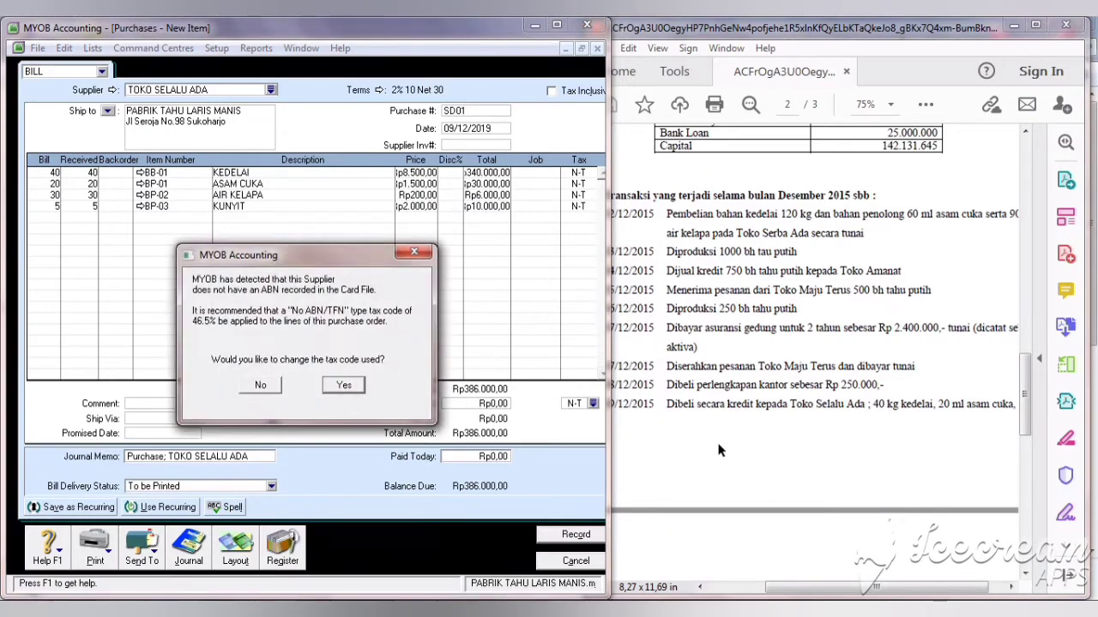
pyautogui.click(260, 386)
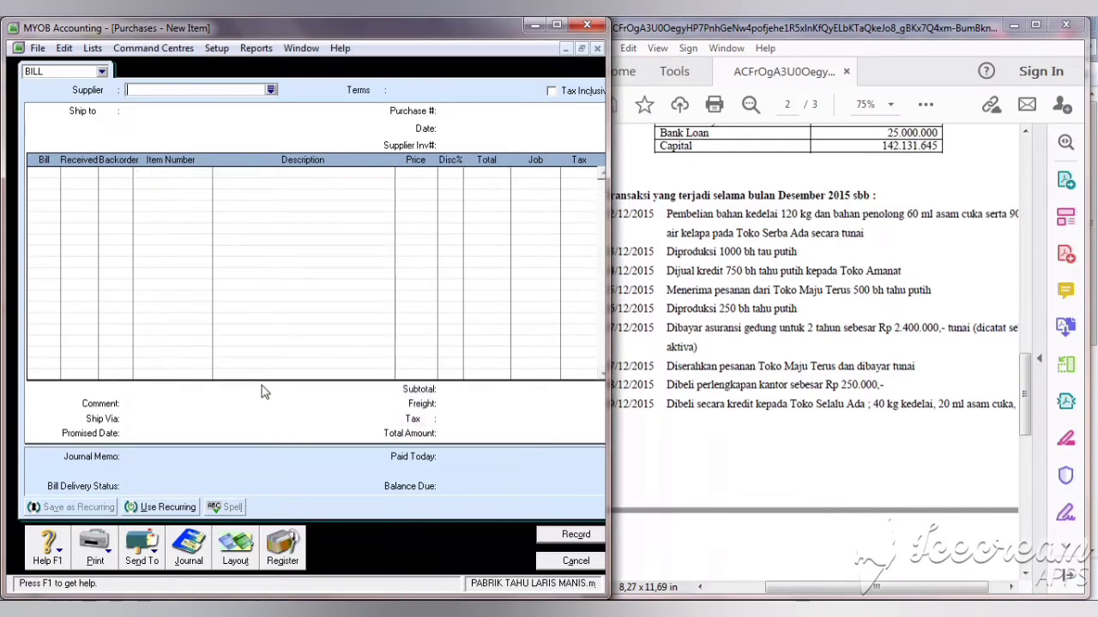
# Step: Discard the blank purchase bill and open a new inventory adjustment
pyautogui.click(1026, 484)
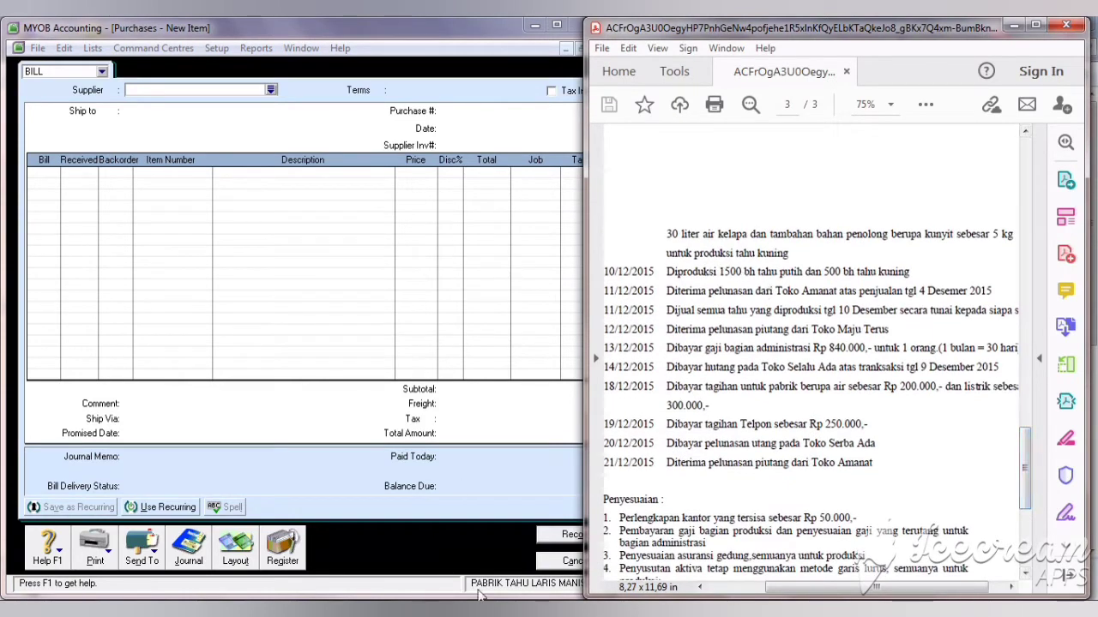
pyautogui.click(543, 563)
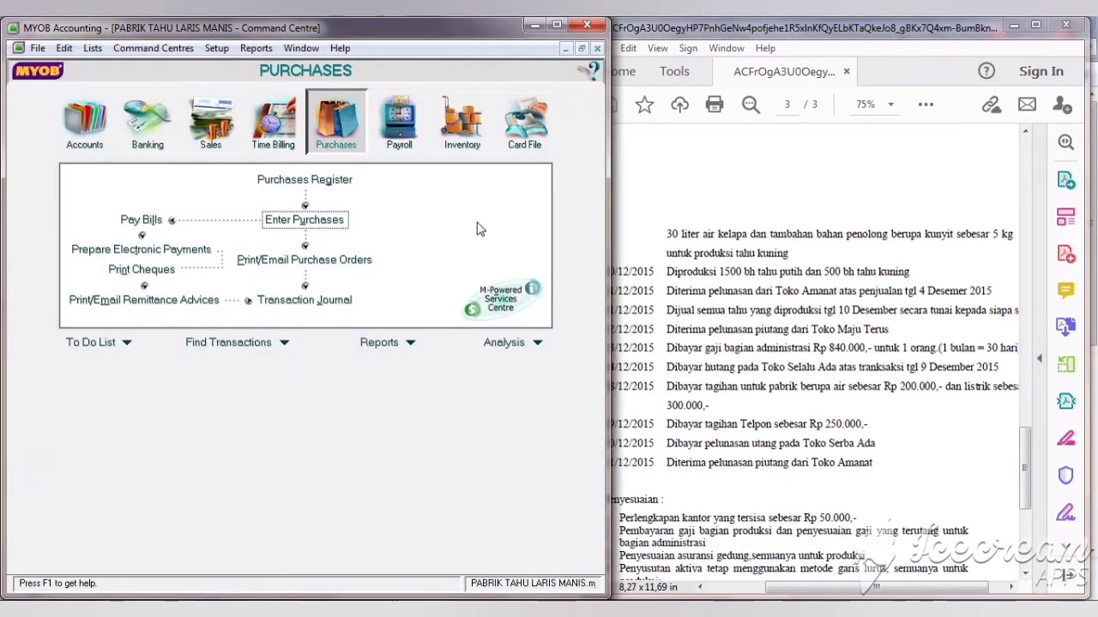
pyautogui.click(461, 120)
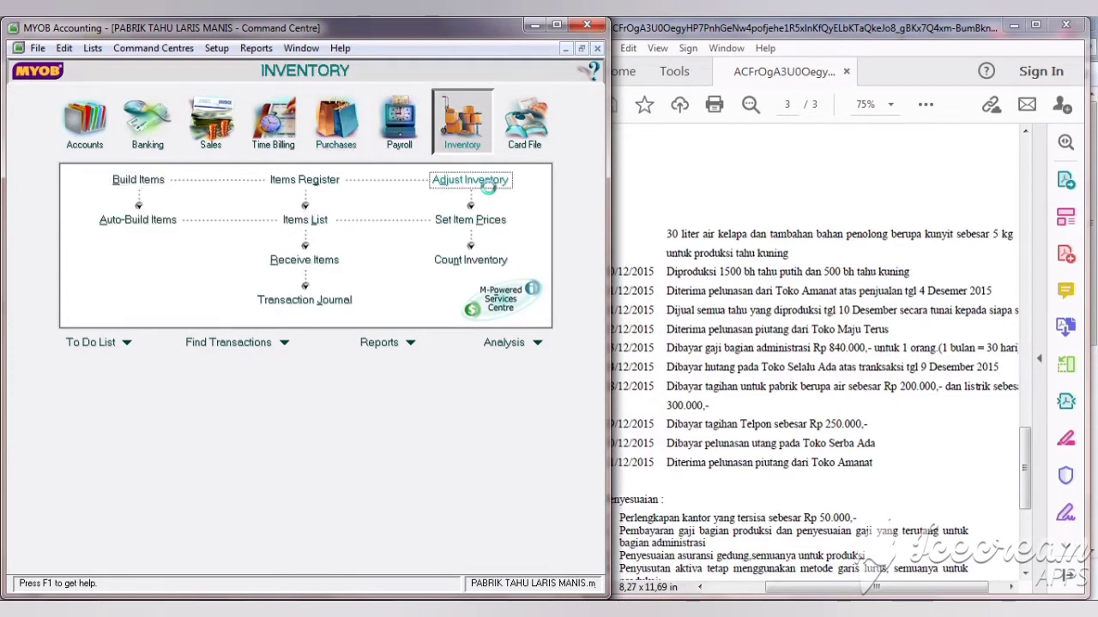
pyautogui.click(467, 182)
# Step: Number the adjustment 005 with memo 'PRODUKSI 1500 TH PUTIH & 500 TH KUNING'
pyautogui.click(178, 75)
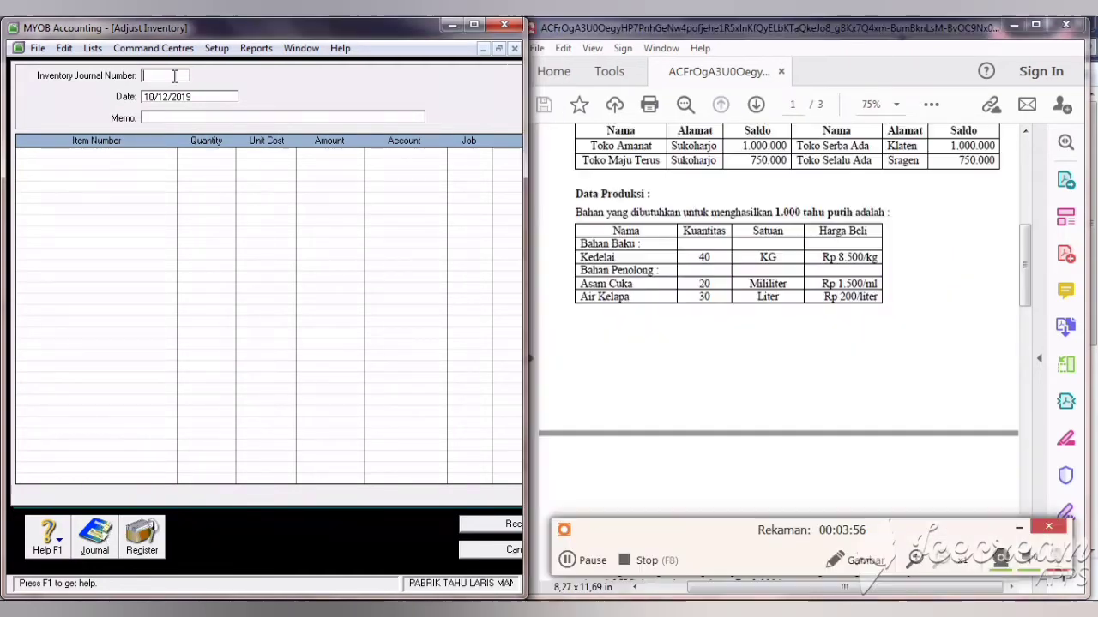
pyautogui.write('005')
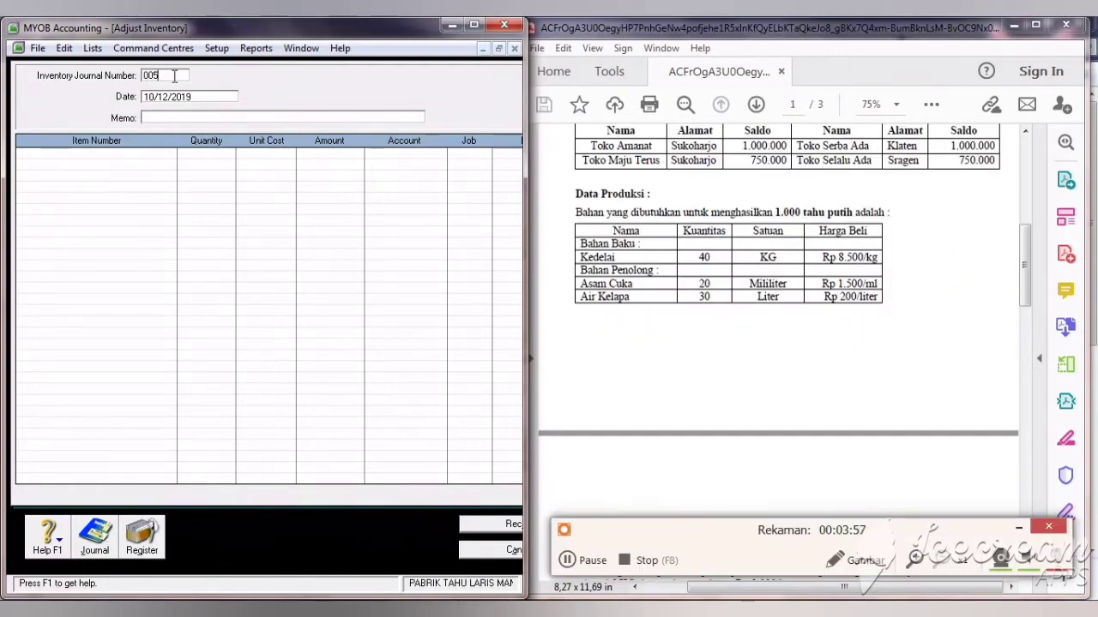
pyautogui.click(184, 116)
pyautogui.write('PRO')
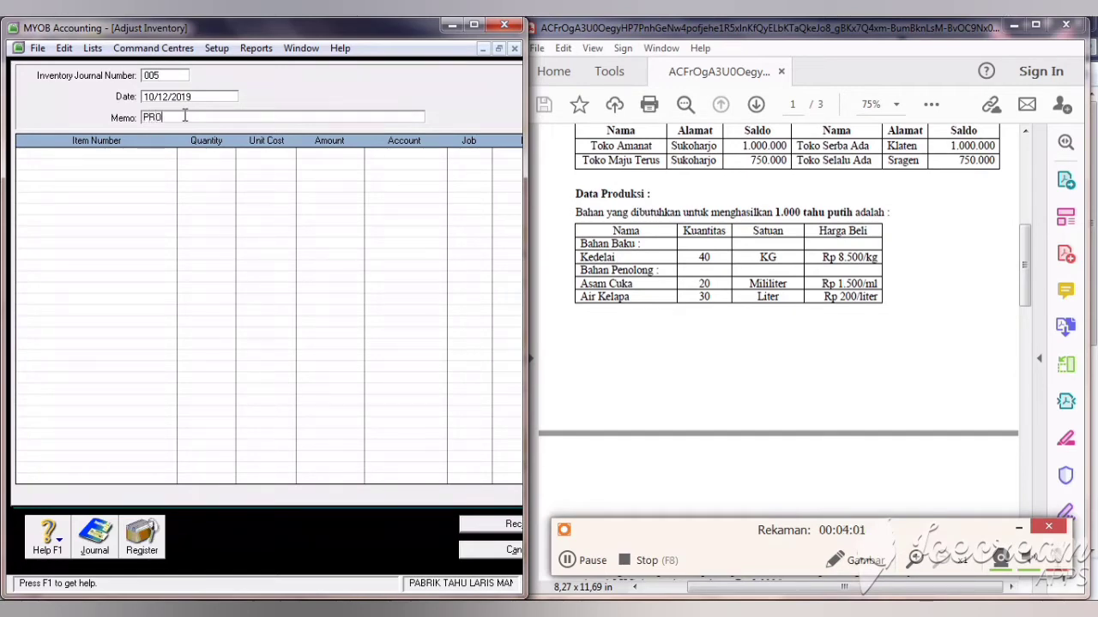
pyautogui.write('DUKSI 1500 TH PUTIH & 500 TH KUNING')
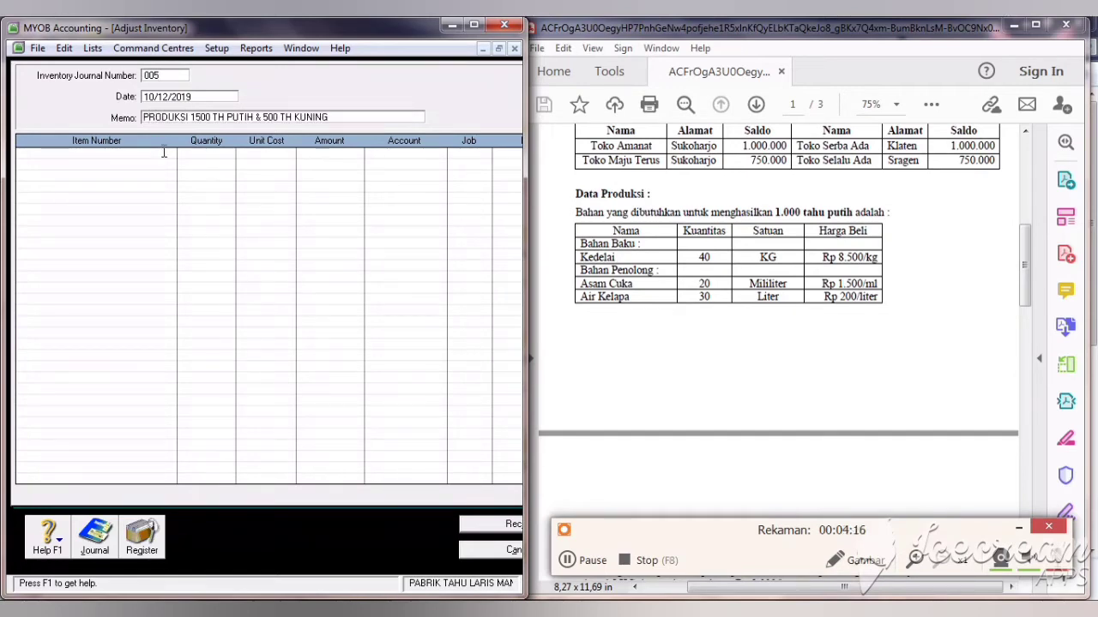
pyautogui.click(165, 155)
pyautogui.press('Tab')
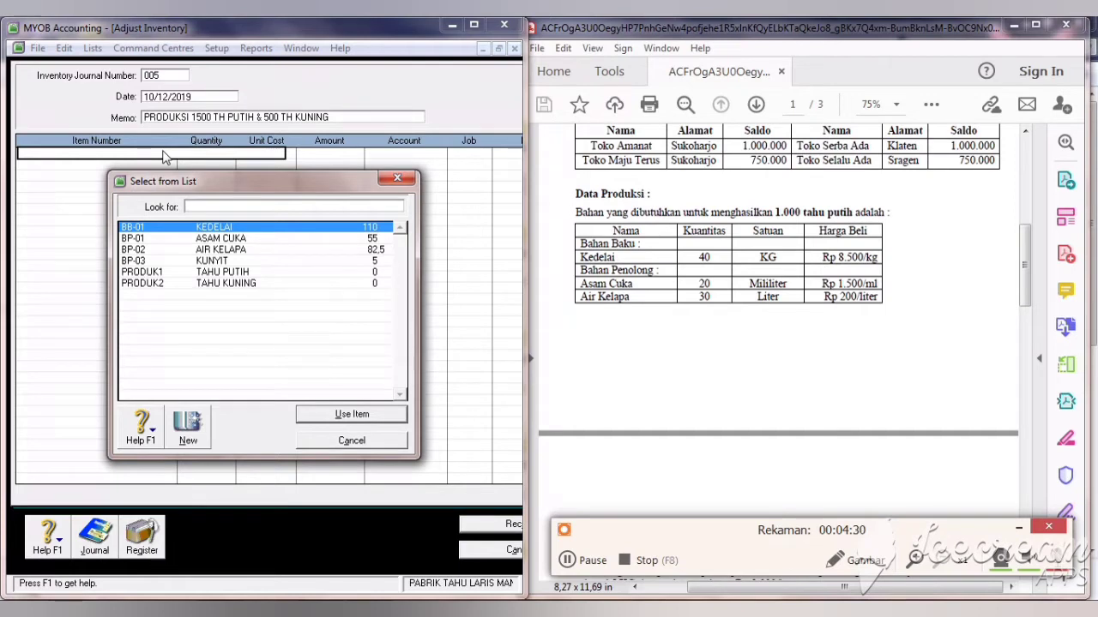
# Step: Add a KEDELAI BB-01 line of -60 charged to account 5-2100 BDP-BBB TAHU PUTIH
pyautogui.write('BB-01')
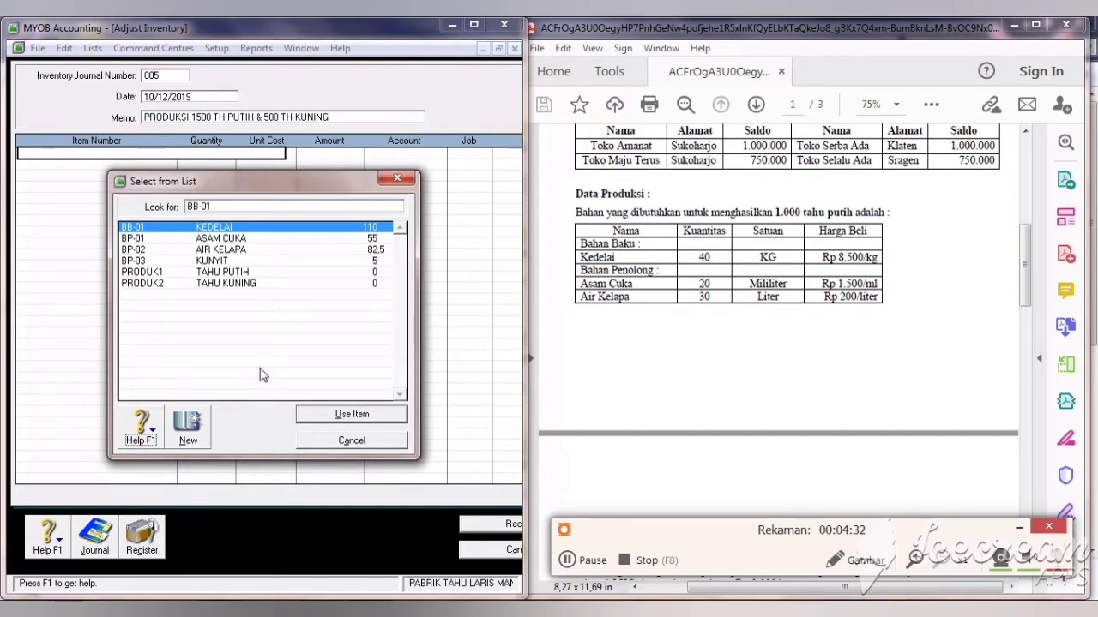
pyautogui.click(340, 415)
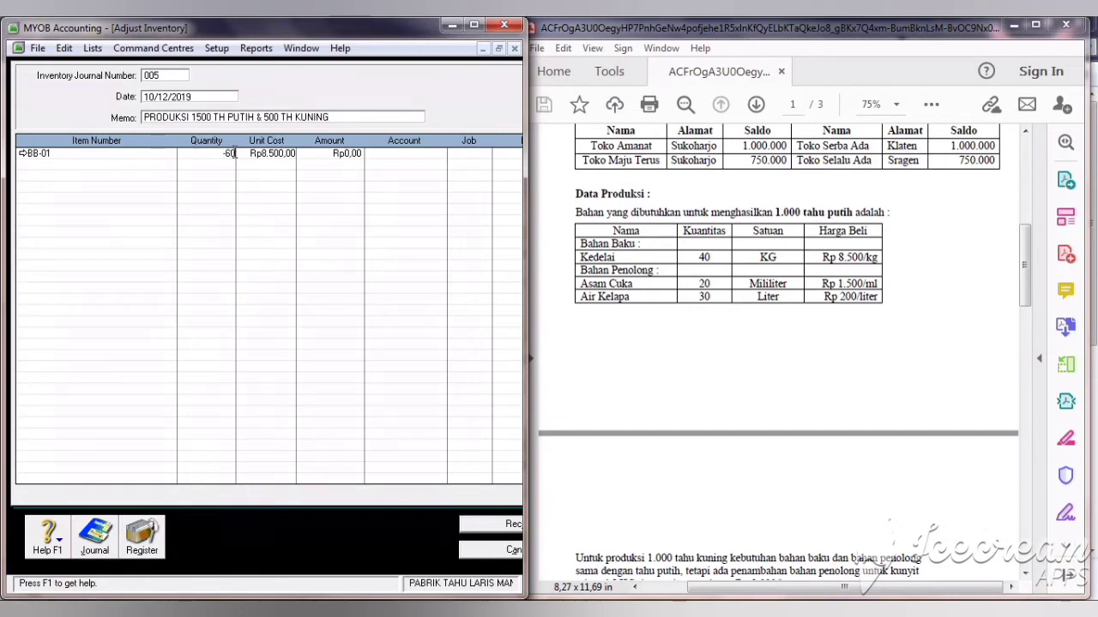
pyautogui.press('Tab')
pyautogui.press('Tab')
pyautogui.press('Tab')
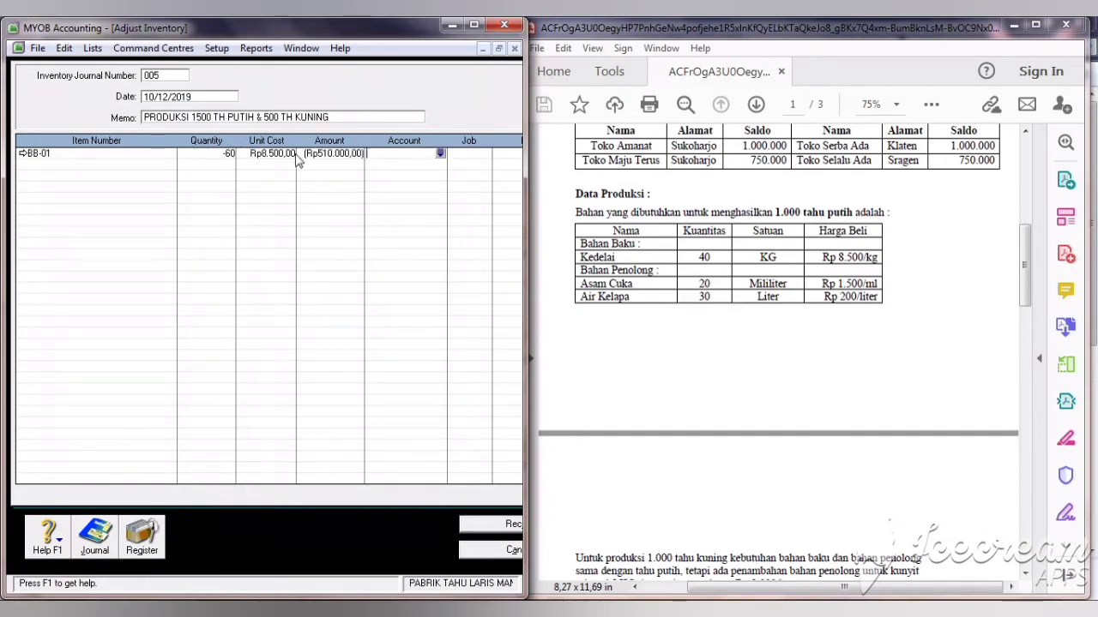
pyautogui.write('6-')
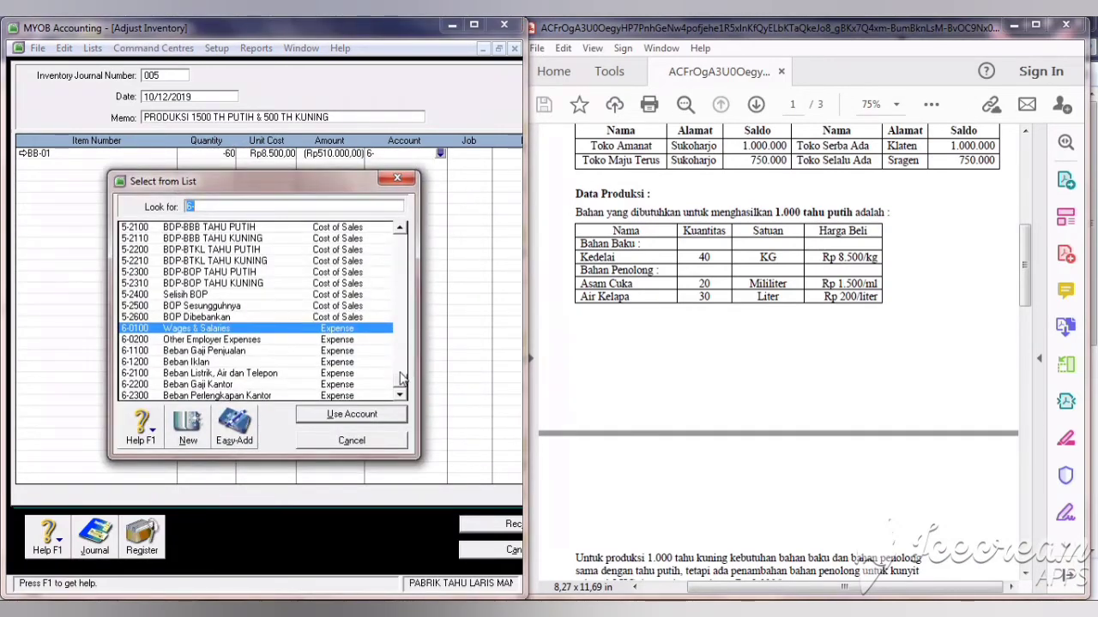
pyautogui.click(243, 229)
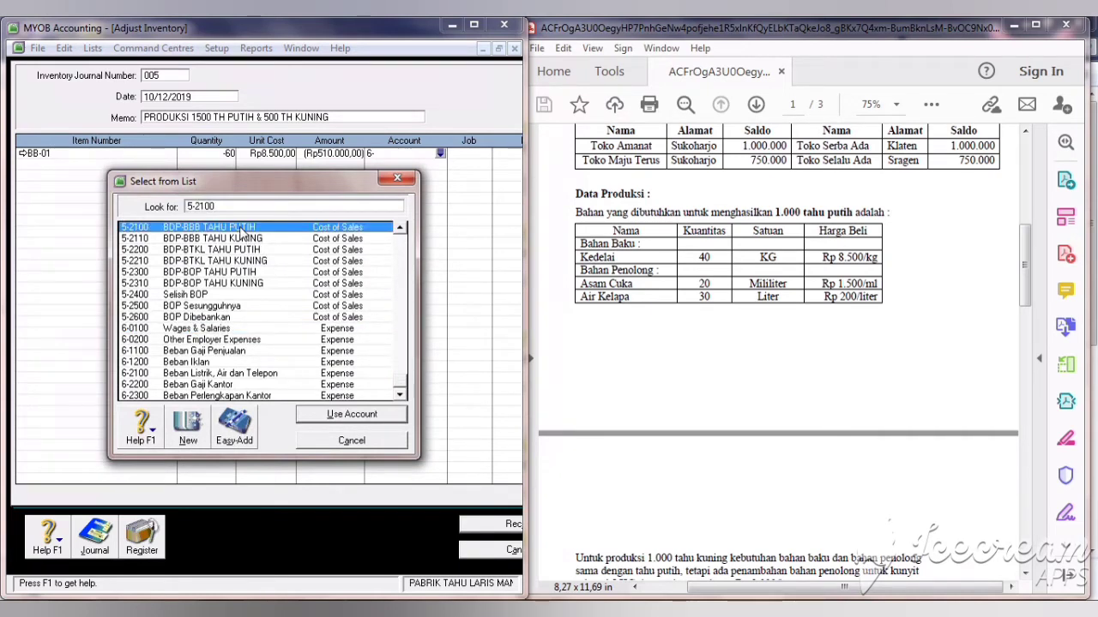
pyautogui.click(371, 418)
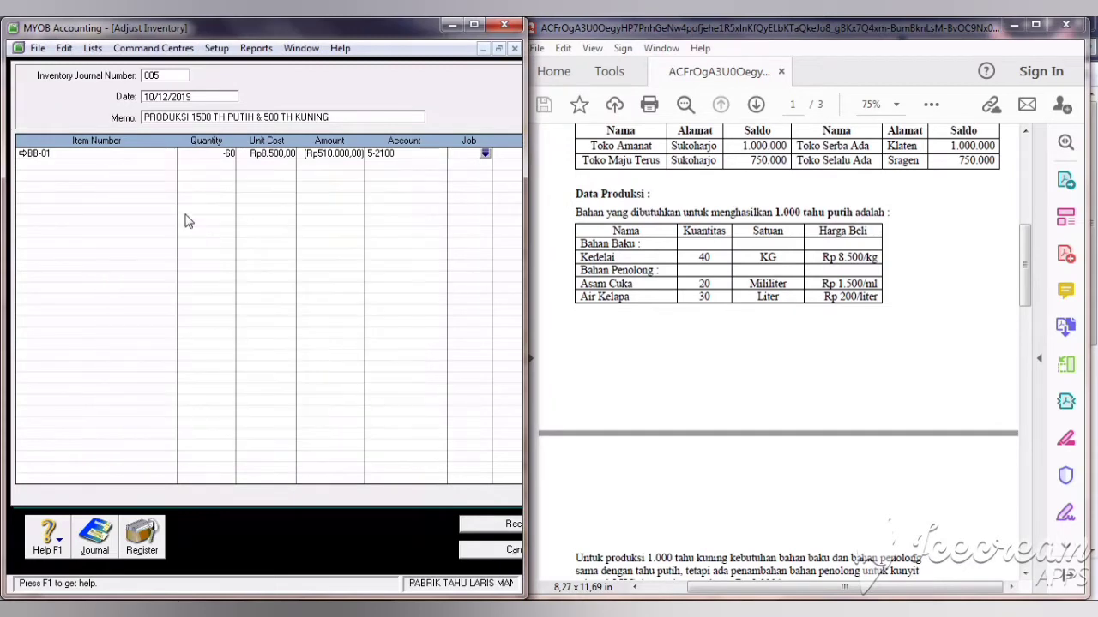
# Step: Add a second KEDELAI BB-01 line of -20 charged to account 5-2110
pyautogui.click(46, 167)
pyautogui.press('Return')
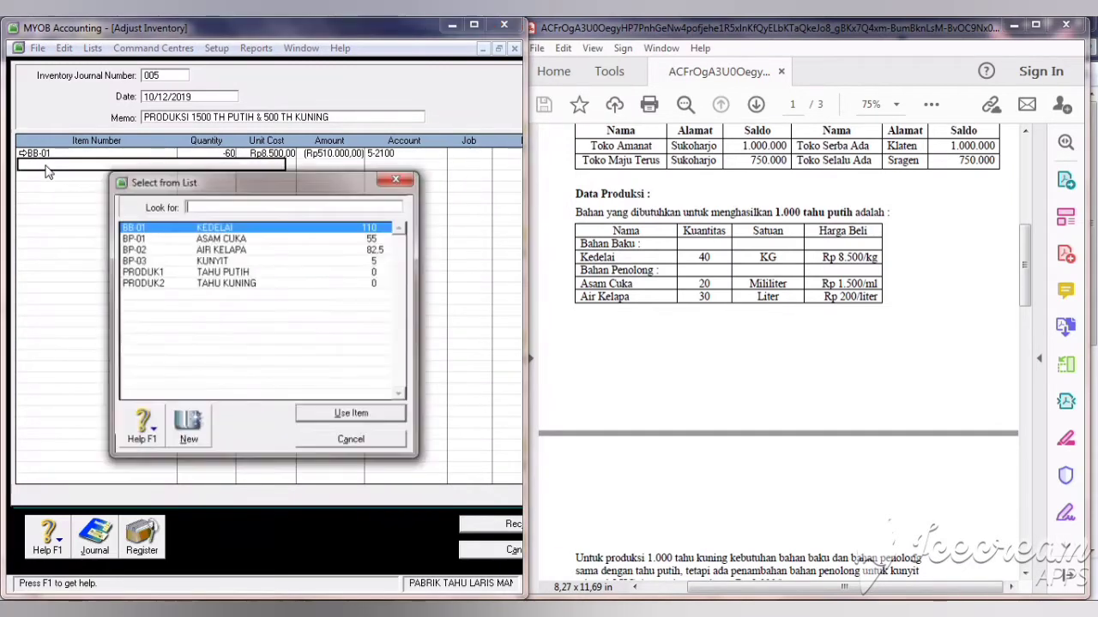
pyautogui.click(325, 416)
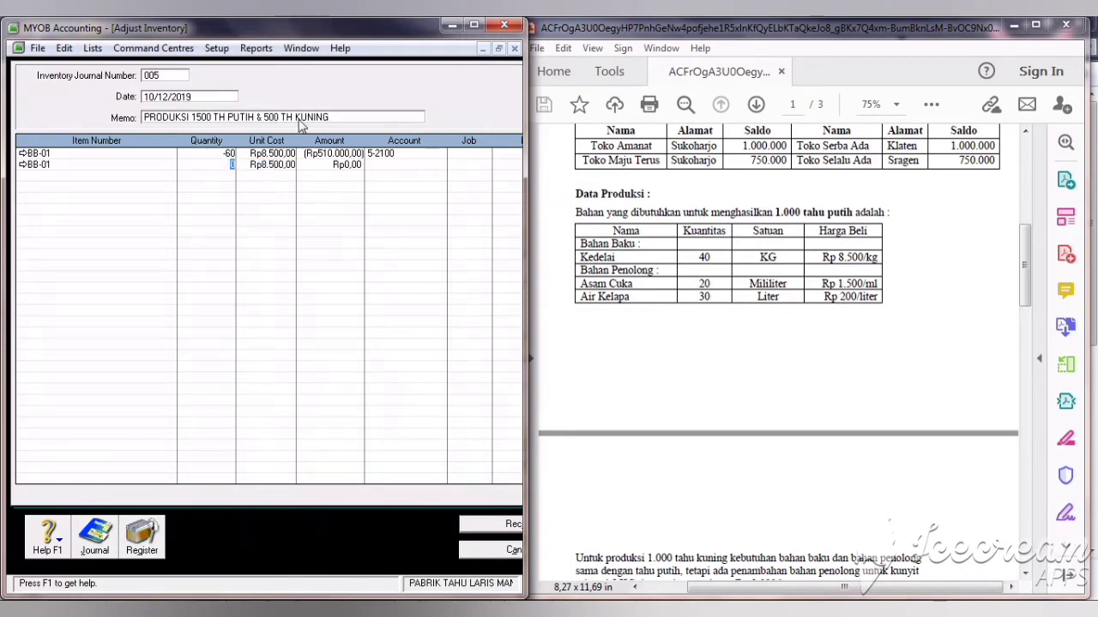
pyautogui.write('-20')
pyautogui.press('Tab')
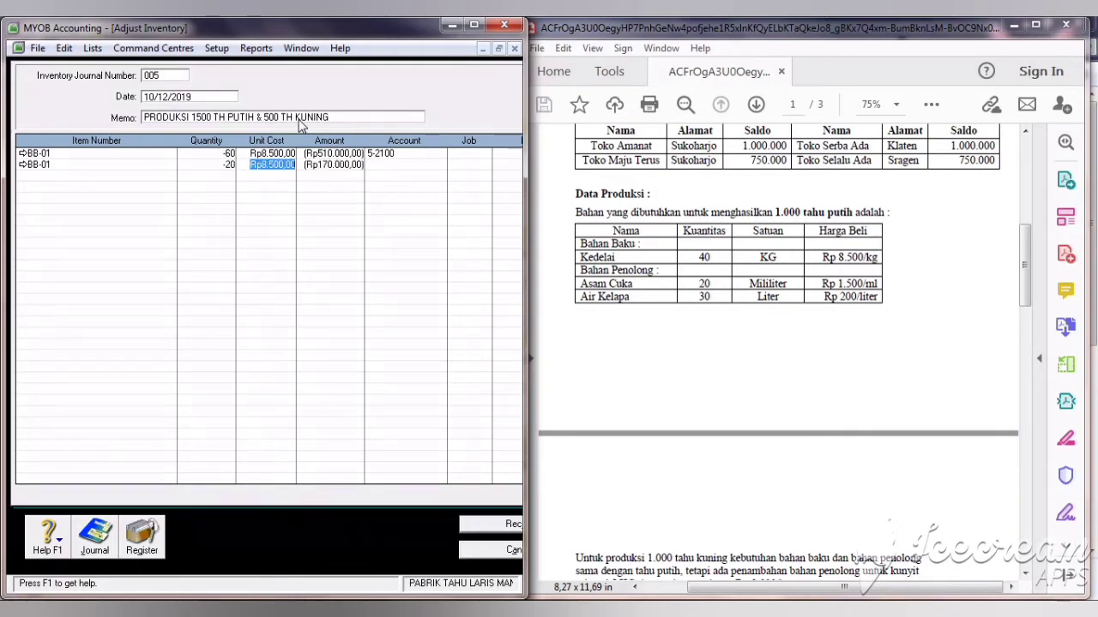
pyautogui.press('Tab')
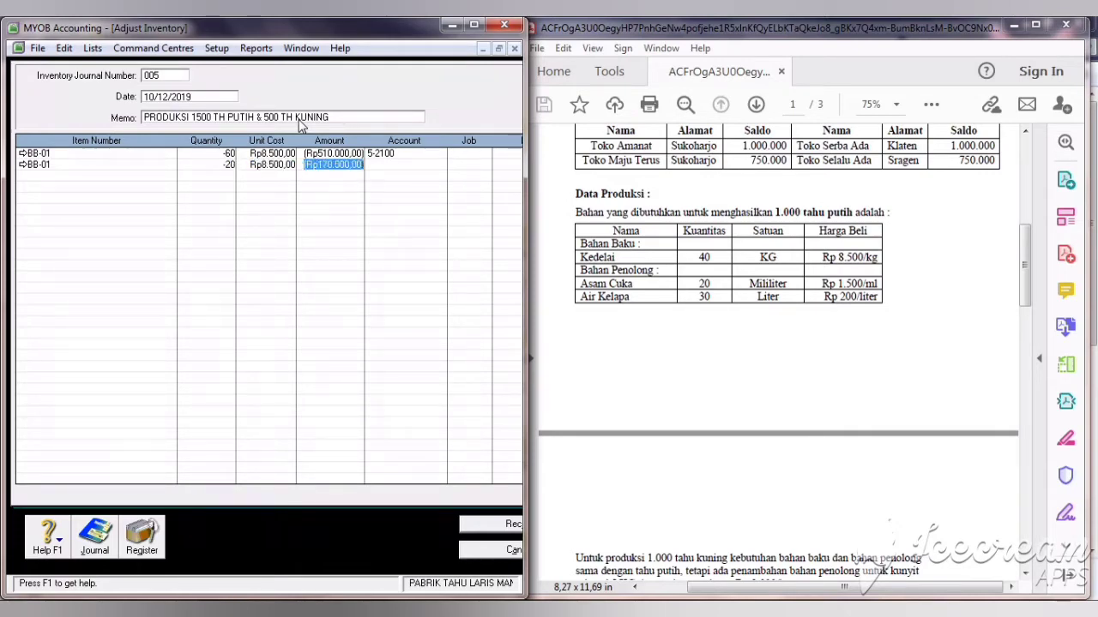
pyautogui.press('Tab')
pyautogui.write('6')
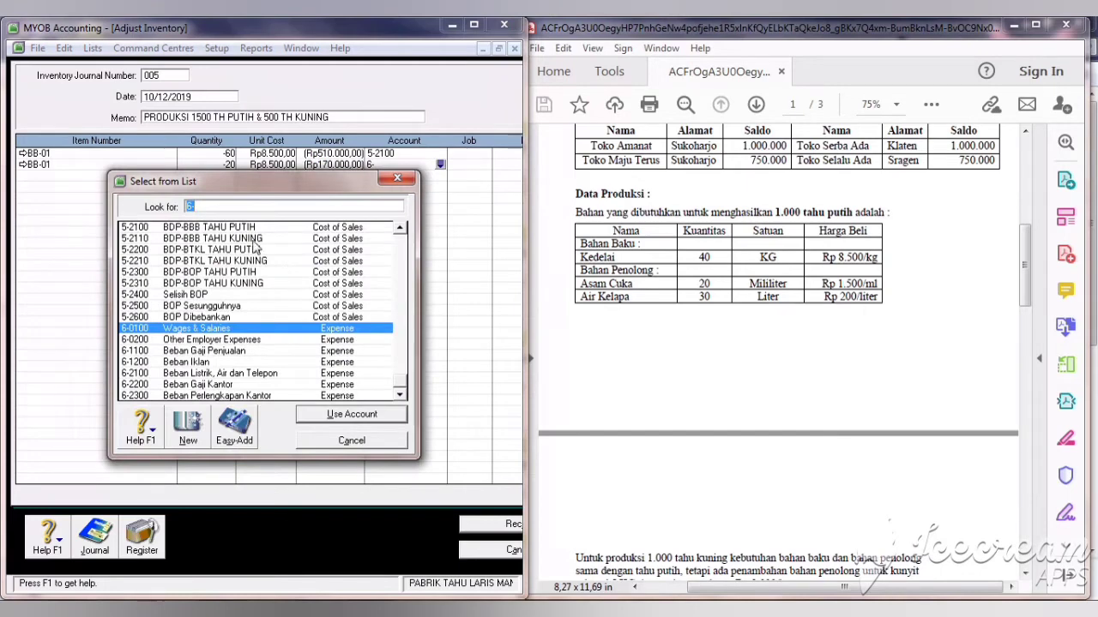
pyautogui.write('5-2110')
pyautogui.click(360, 416)
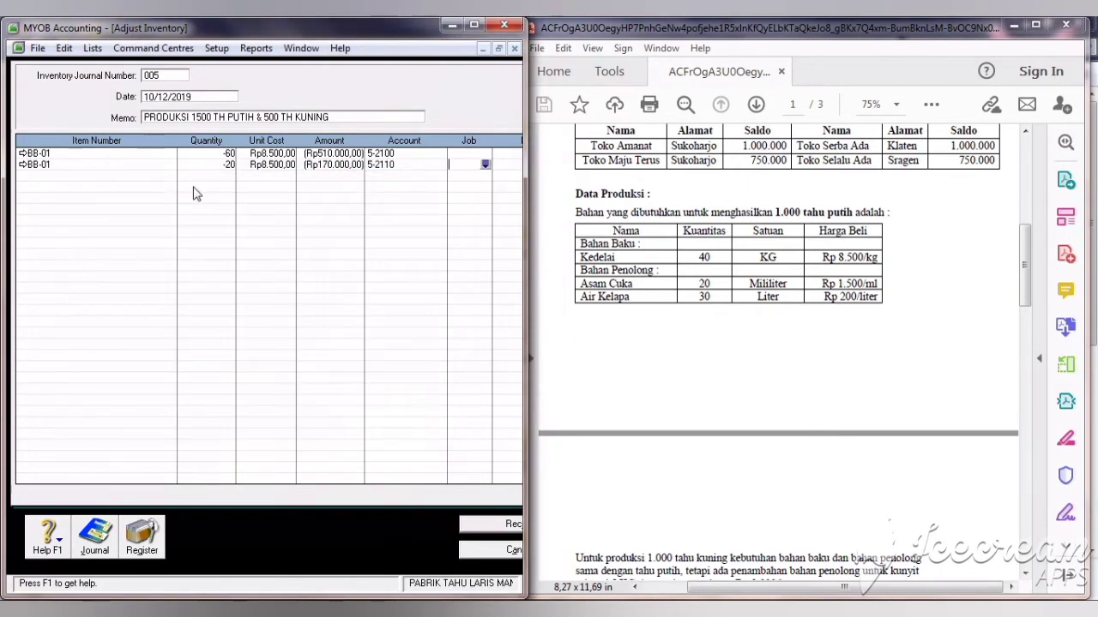
pyautogui.click(91, 178)
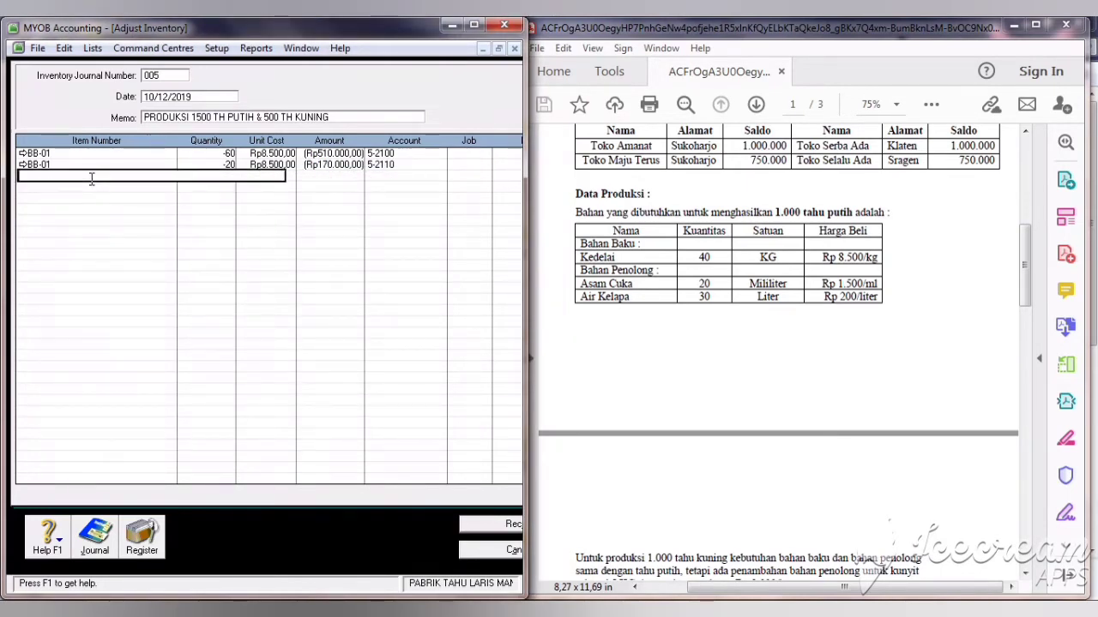
pyautogui.press('Tab')
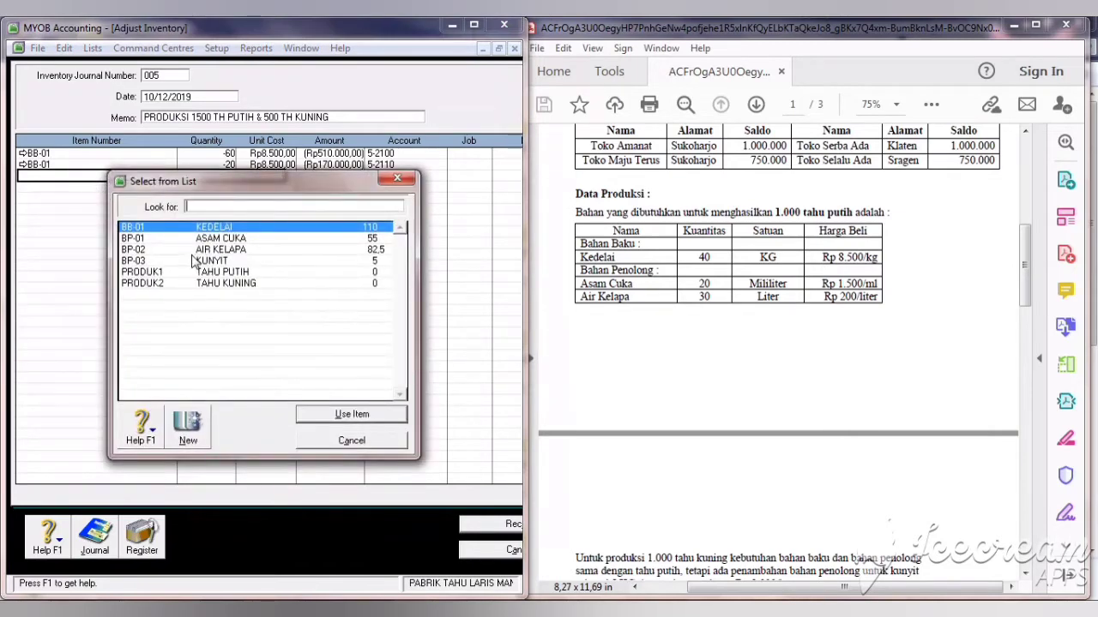
# Step: Add an ASAM CUKA (BP-01) line with quantity -30 charged to account 5-2500
pyautogui.write('BP-01')
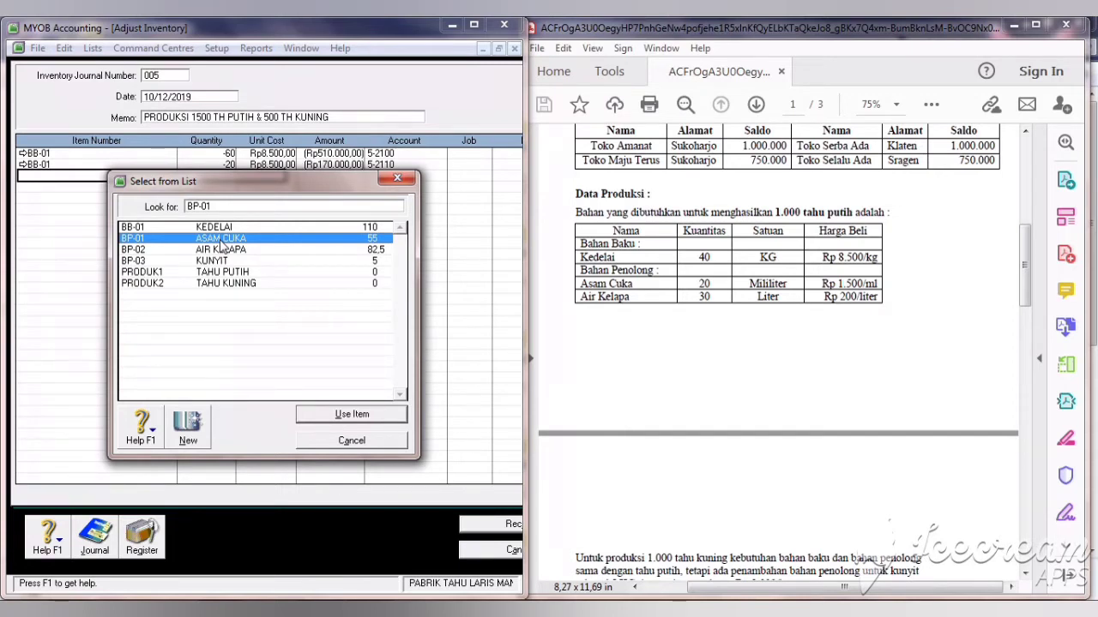
pyautogui.doubleClick(221, 242)
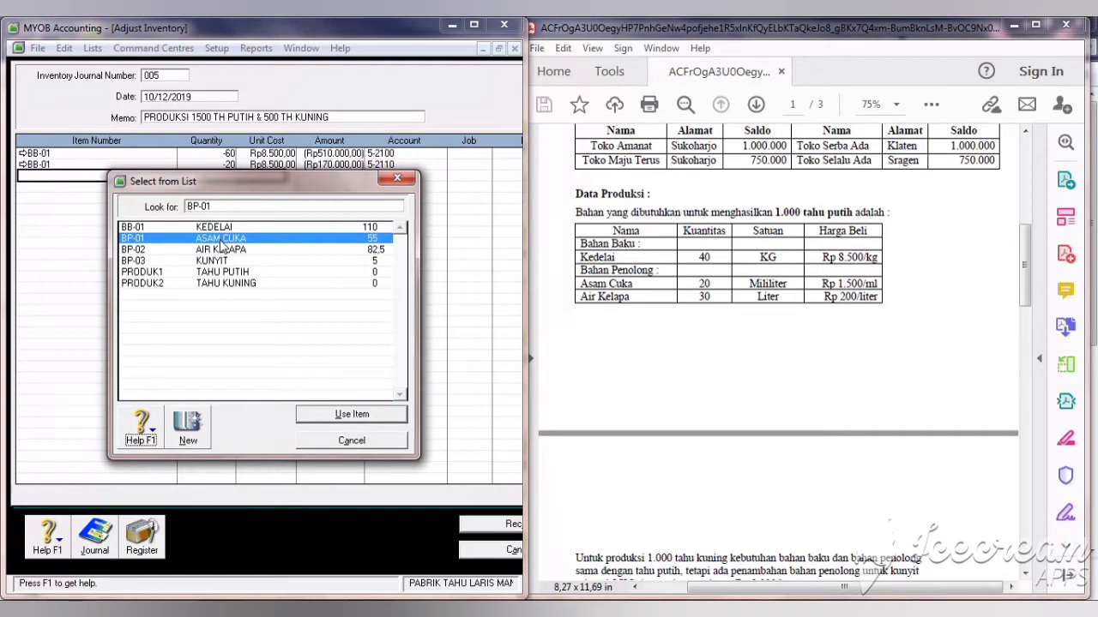
pyautogui.click(324, 417)
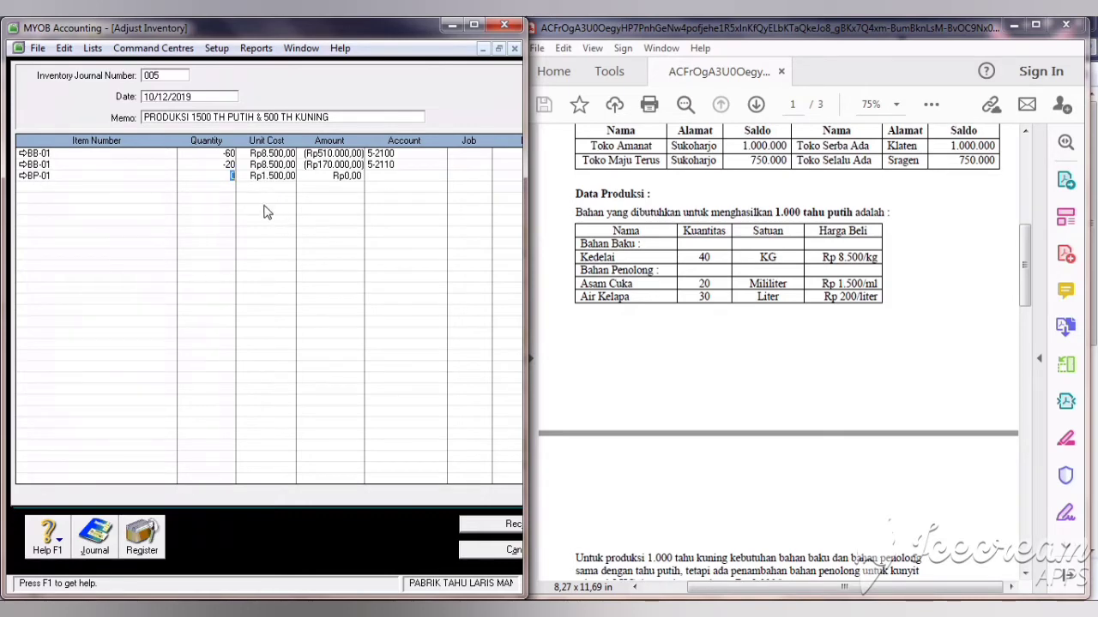
pyautogui.write('30')
pyautogui.press('Tab')
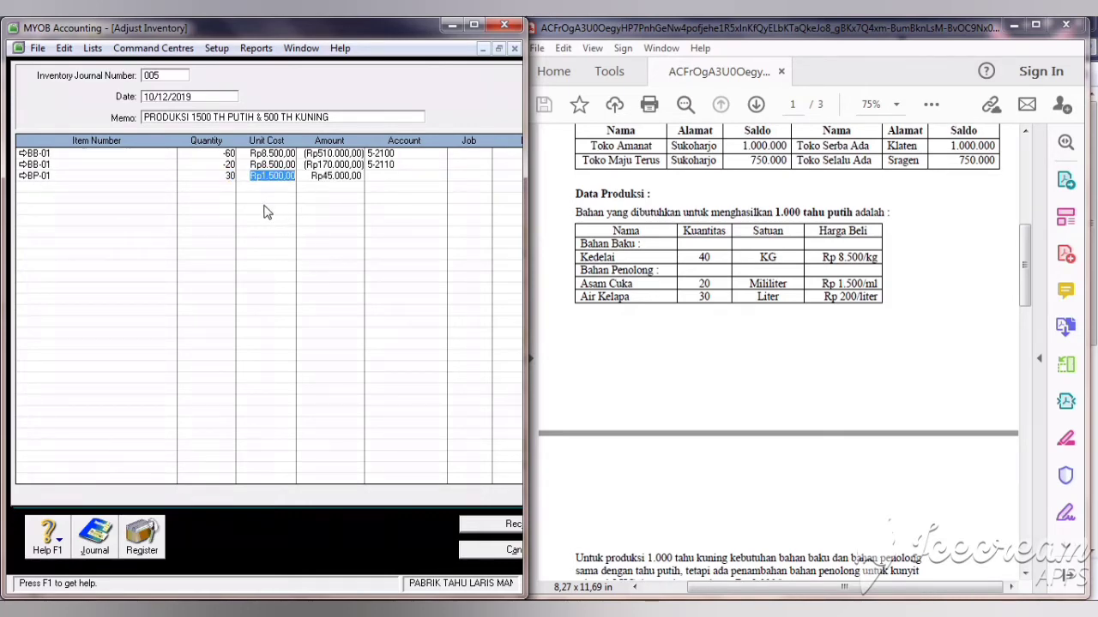
pyautogui.press('Left')
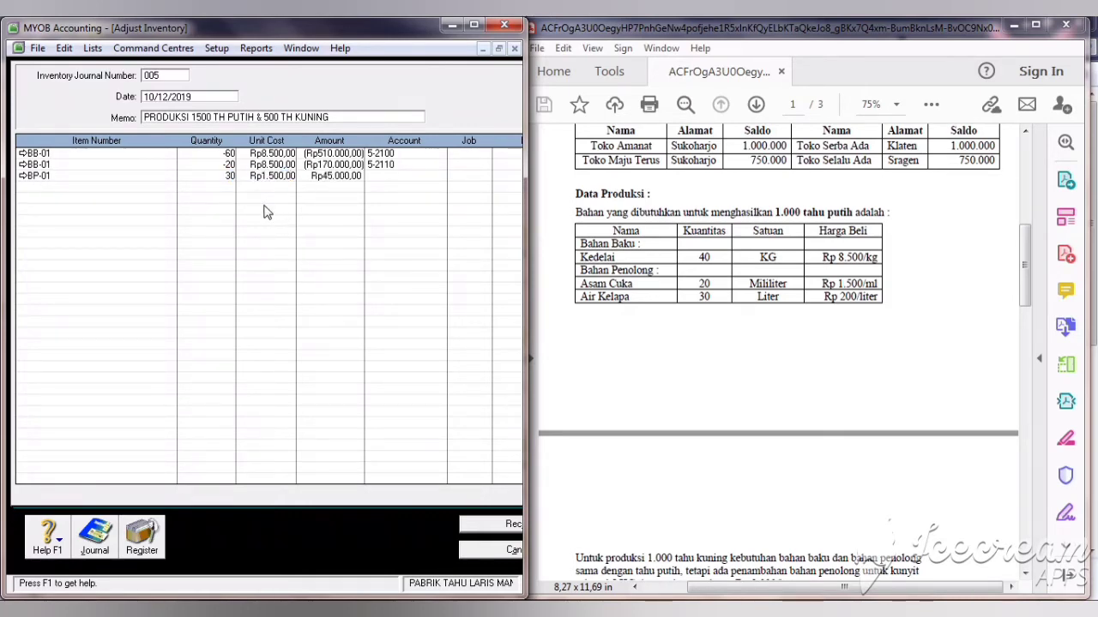
pyautogui.click(224, 175)
pyautogui.write('-')
pyautogui.press('Tab')
pyautogui.press('Tab')
pyautogui.press('Tab')
pyautogui.write('6')
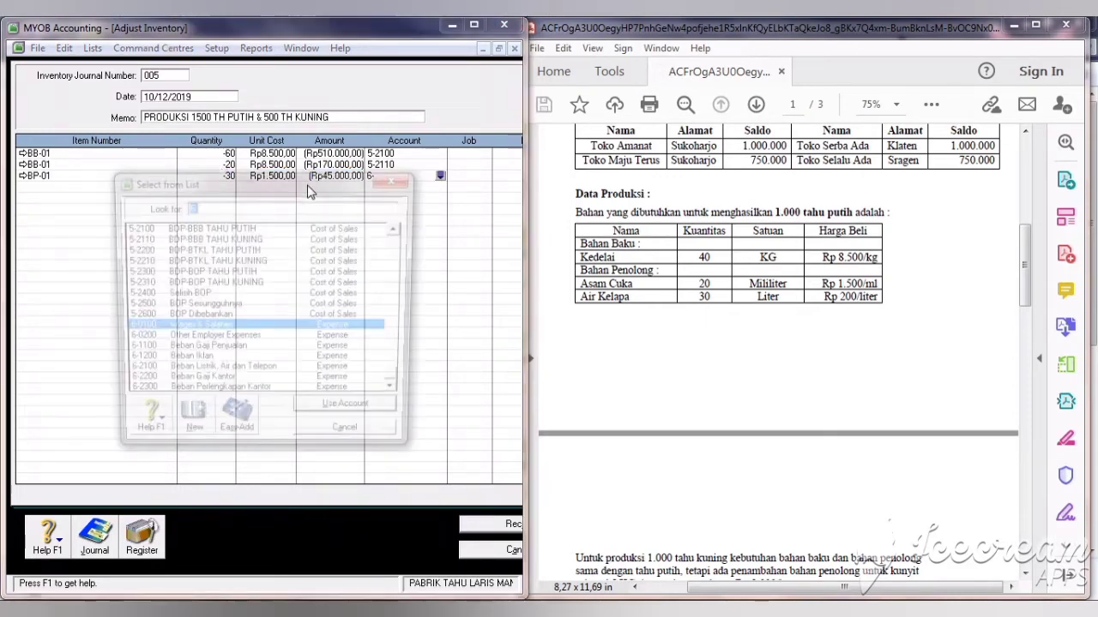
pyautogui.click(199, 306)
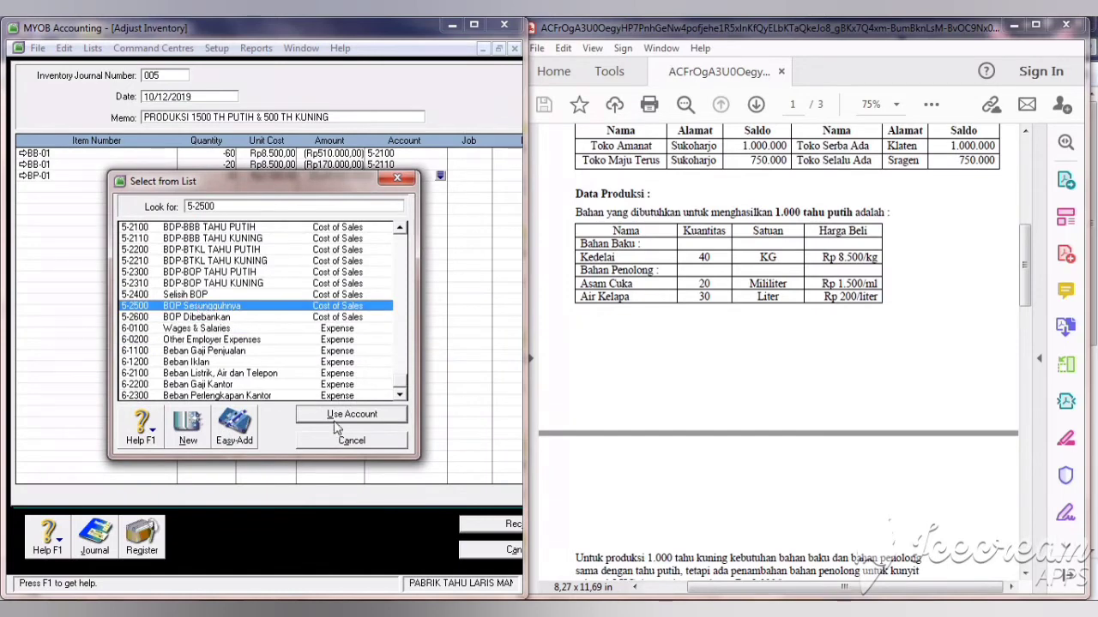
pyautogui.click(339, 417)
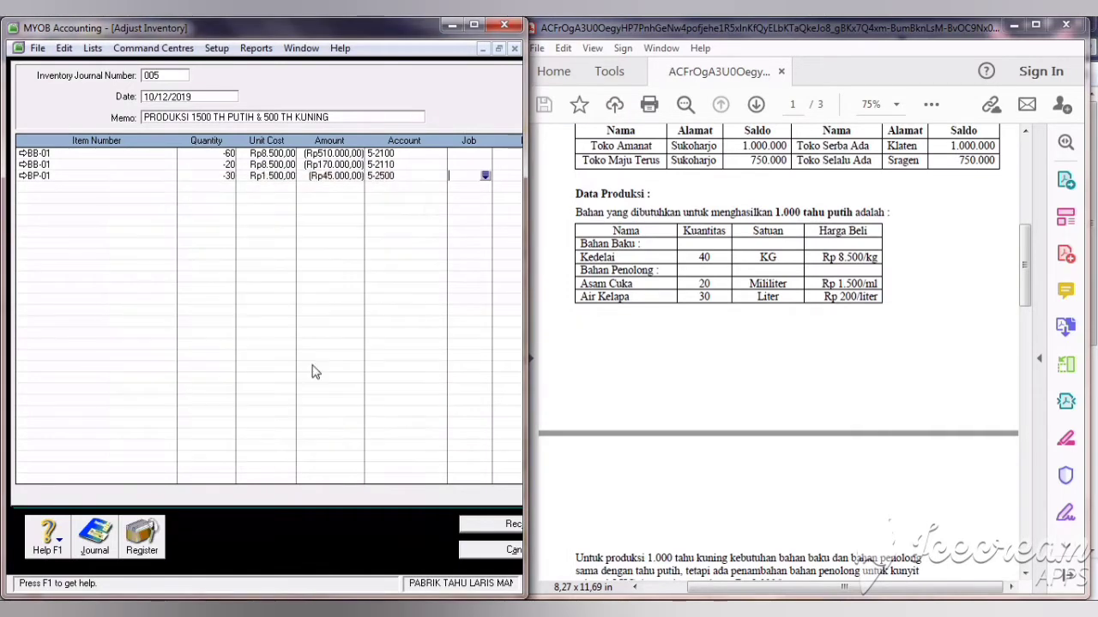
# Step: Add another ASAM CUKA line with quantity -10 to account 5-2500
pyautogui.click(67, 189)
pyautogui.press('Tab')
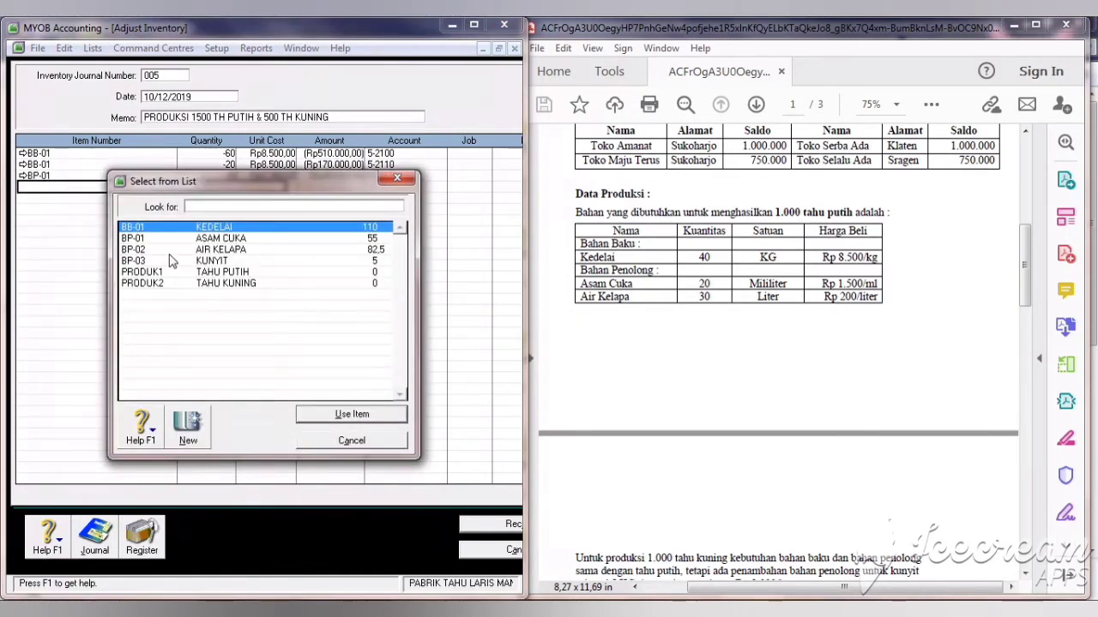
pyautogui.click(171, 240)
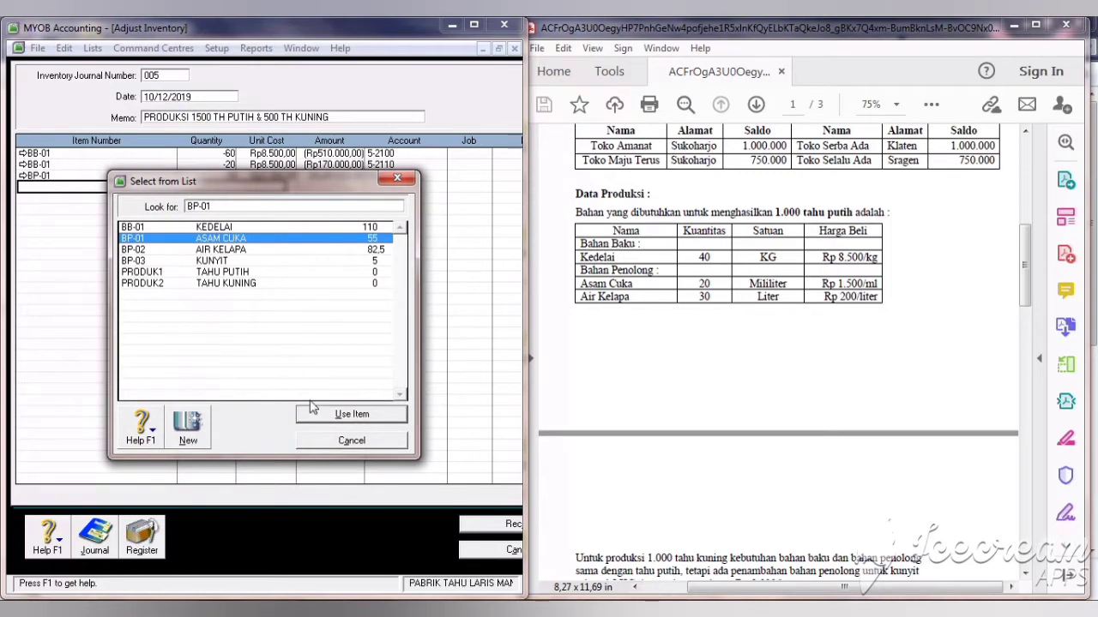
pyautogui.click(351, 415)
pyautogui.write('-10')
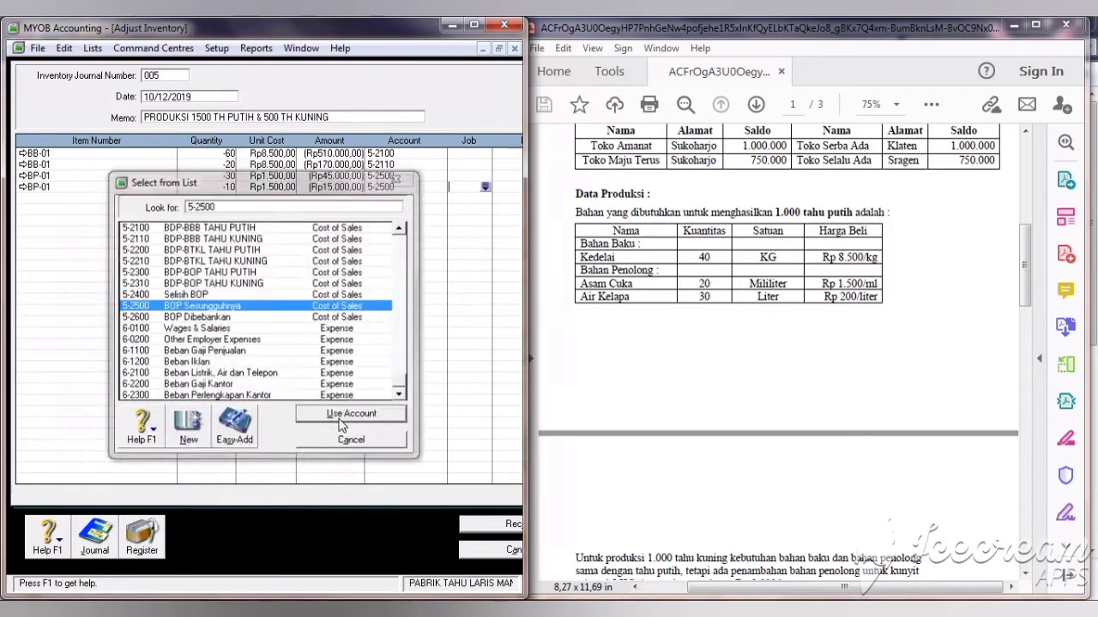
pyautogui.click(341, 418)
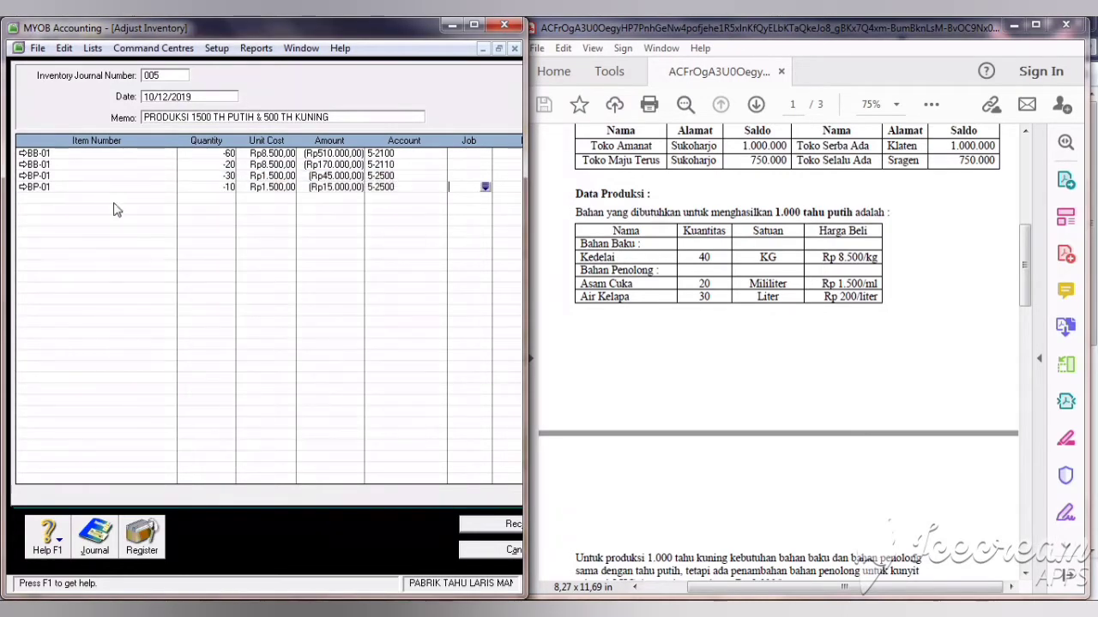
# Step: Add an AIR KELAPA (BP-02) line with a negative quantity to account 5-2500
pyautogui.click(47, 199)
pyautogui.press('Tab')
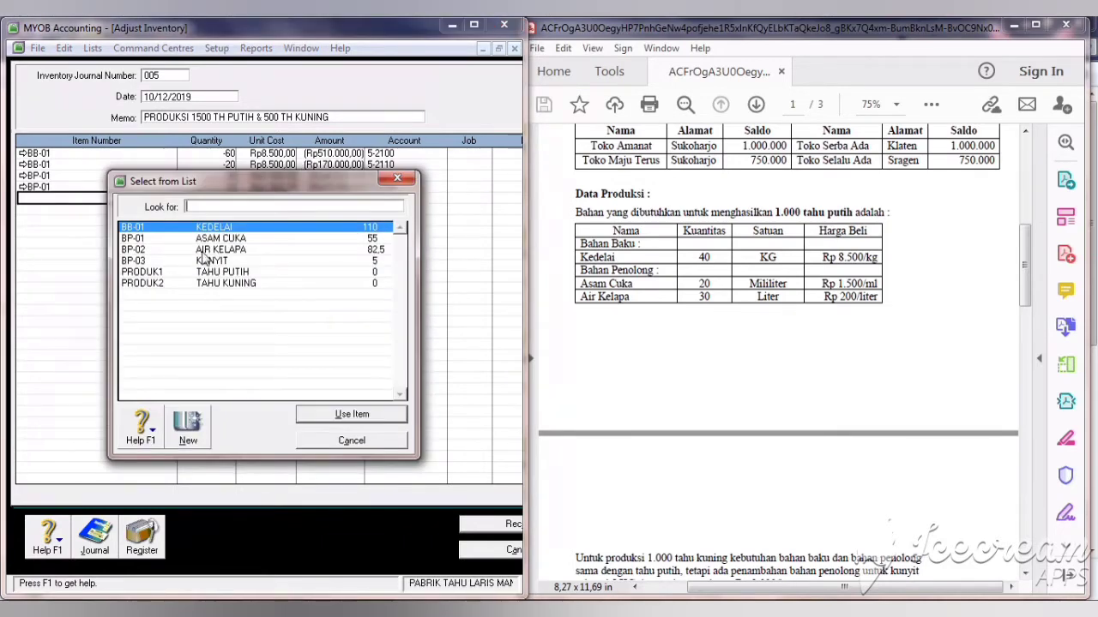
pyautogui.click(203, 251)
pyautogui.click(351, 415)
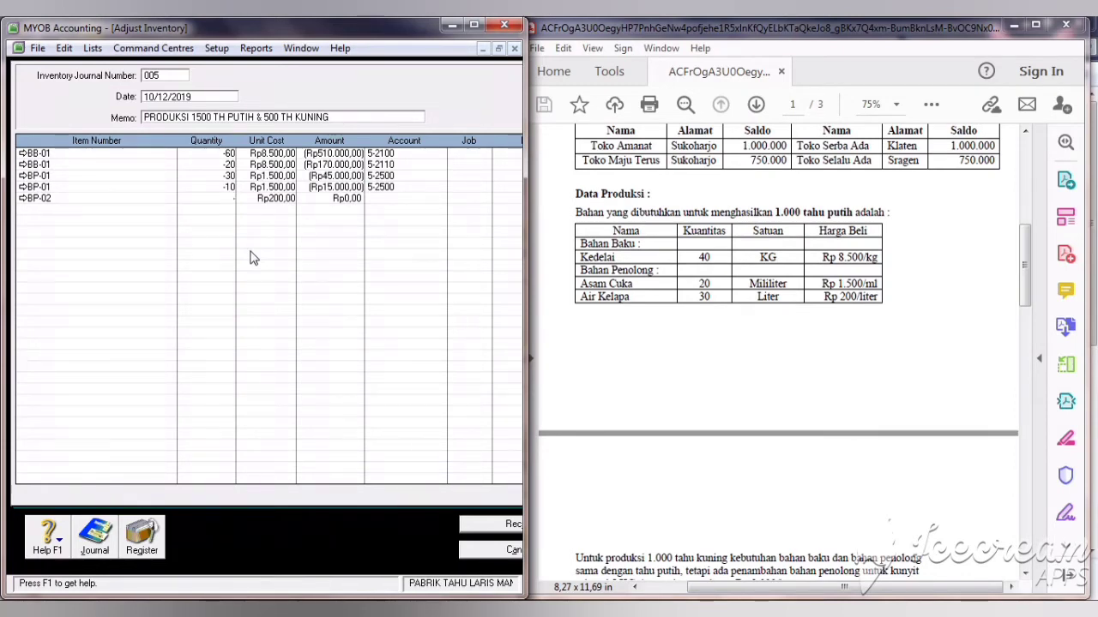
pyautogui.write('-')
pyautogui.press('Tab')
pyautogui.press('Tab')
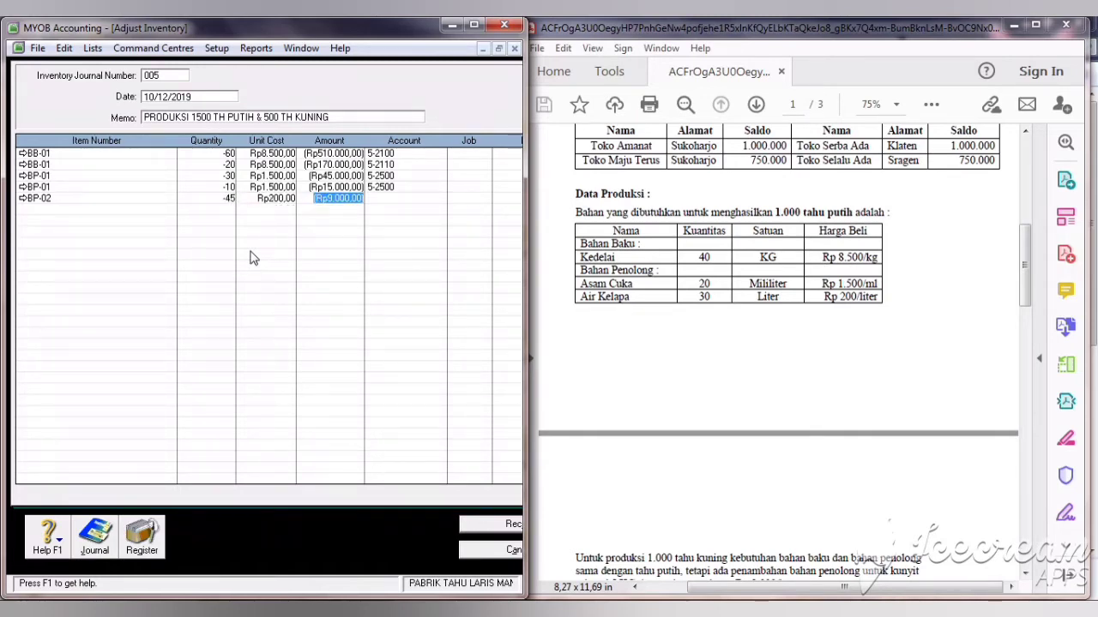
pyautogui.press('Tab')
pyautogui.write('6')
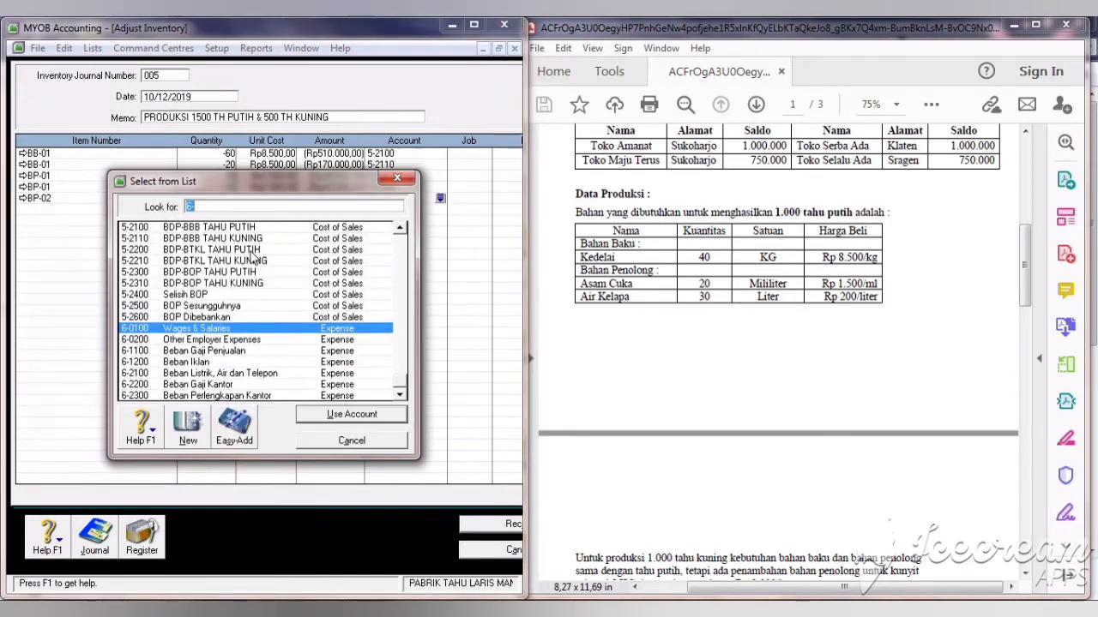
pyautogui.click(221, 306)
pyautogui.click(326, 420)
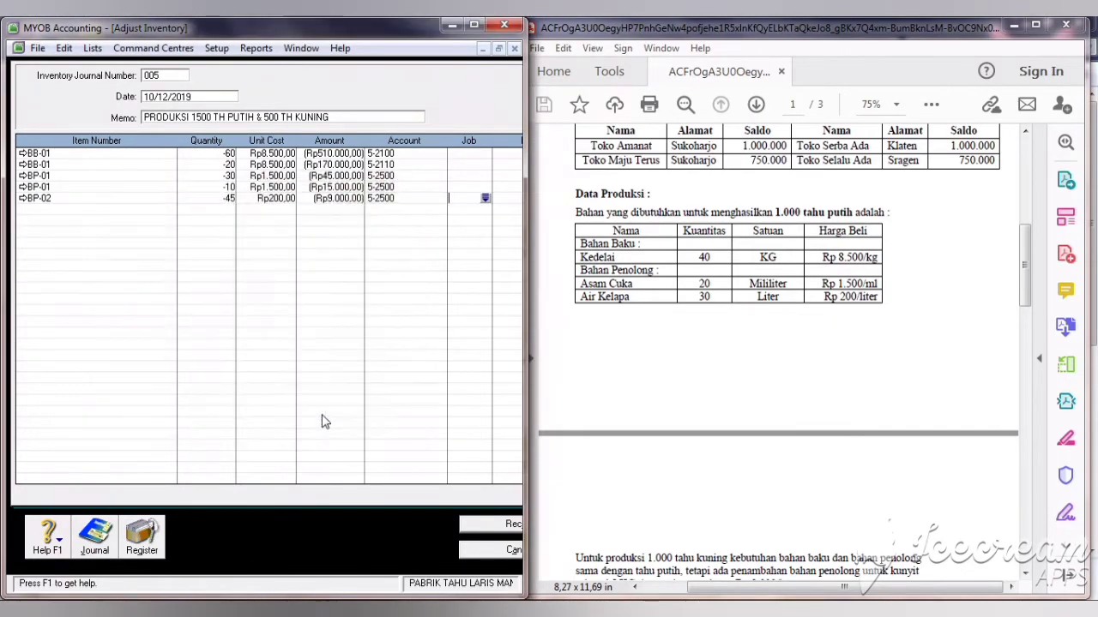
# Step: Add a KUNYIT (BP-03) line with quantity -2,5 to account 5-2500
pyautogui.click(79, 212)
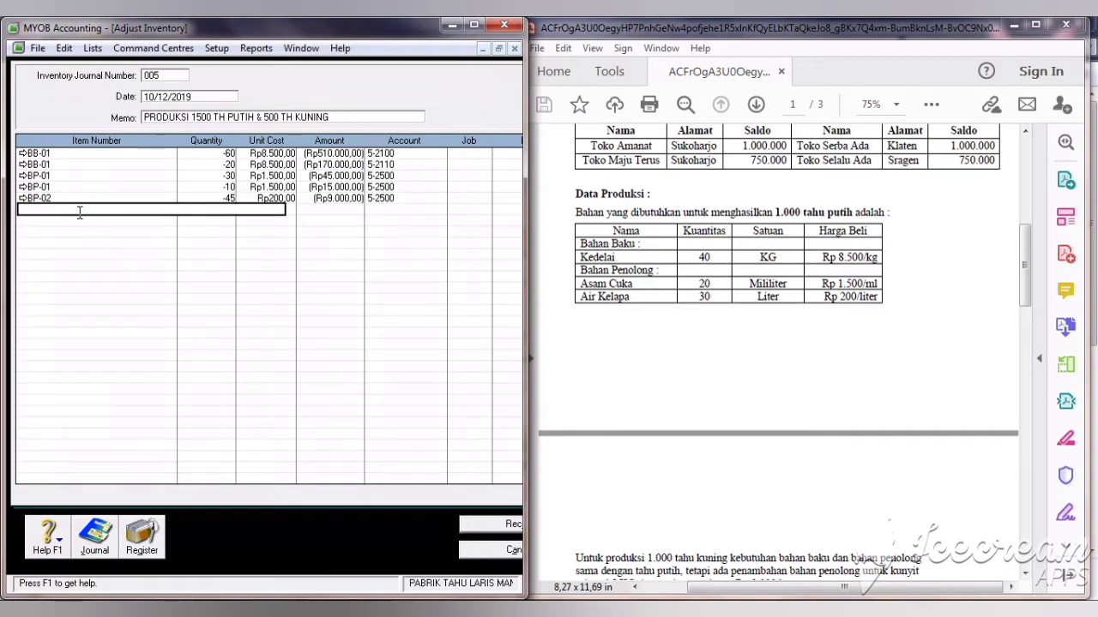
pyautogui.press('Tab')
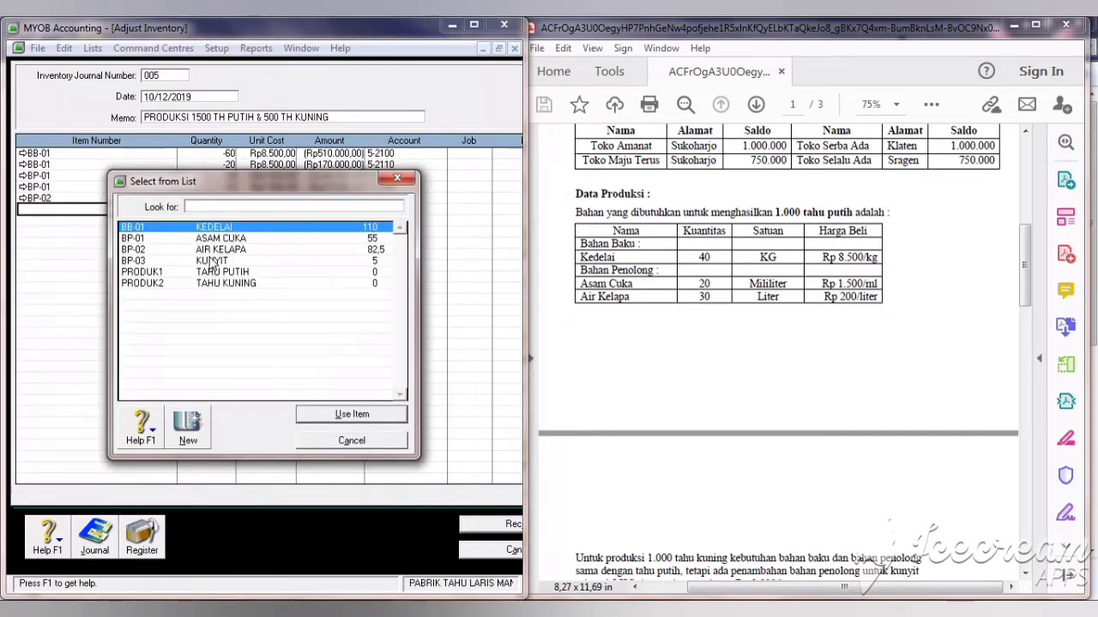
pyautogui.click(212, 261)
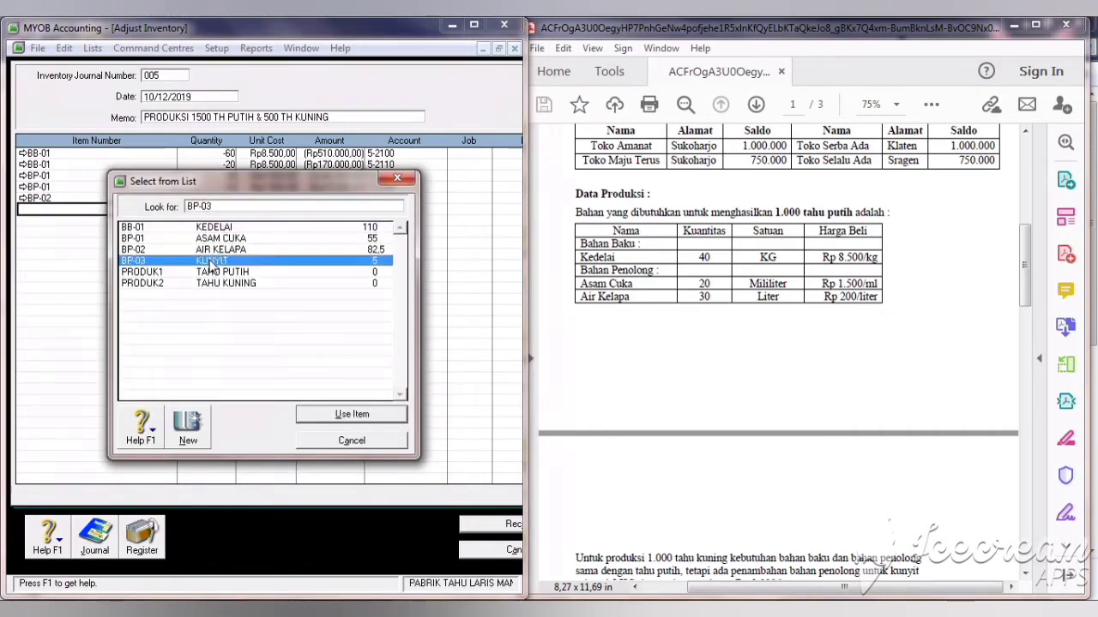
pyautogui.click(331, 416)
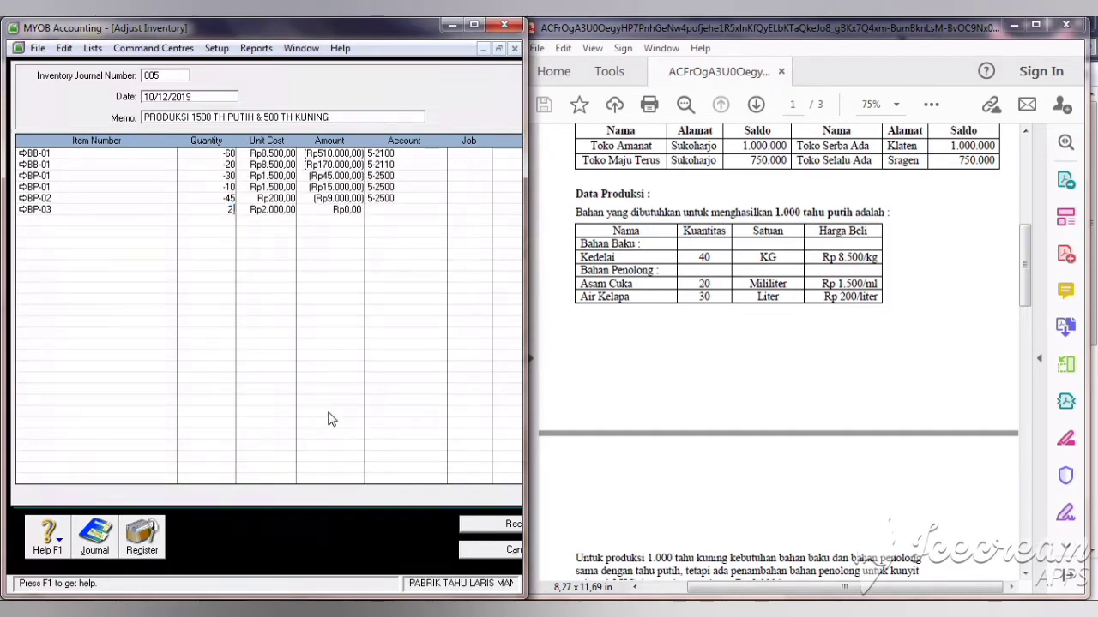
pyautogui.write('2,5')
pyautogui.press('Tab')
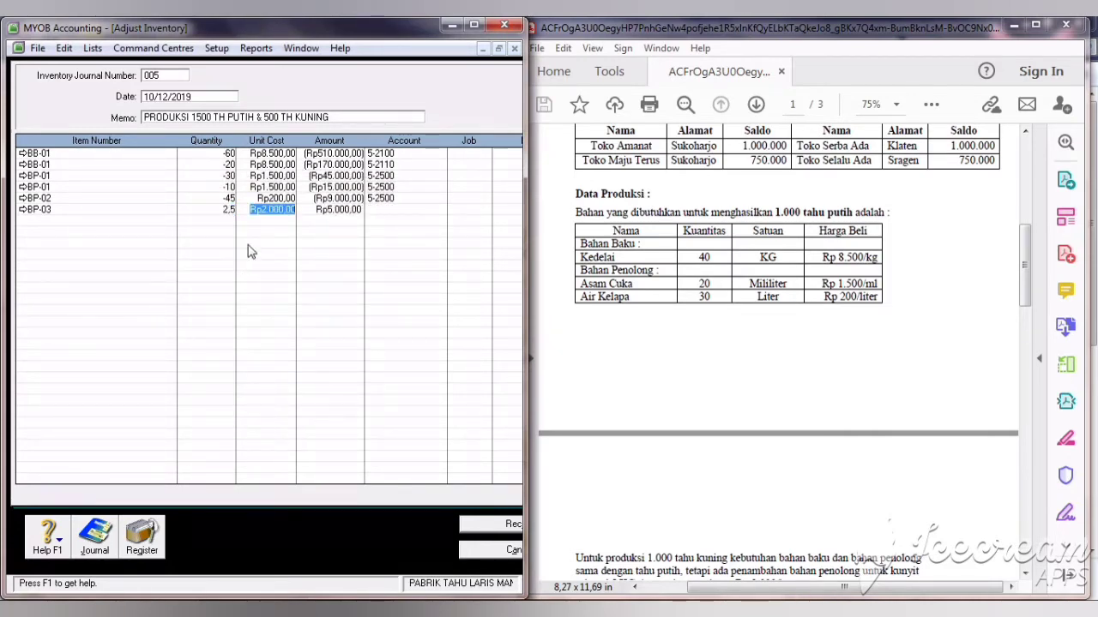
pyautogui.click(221, 208)
pyautogui.click(221, 208)
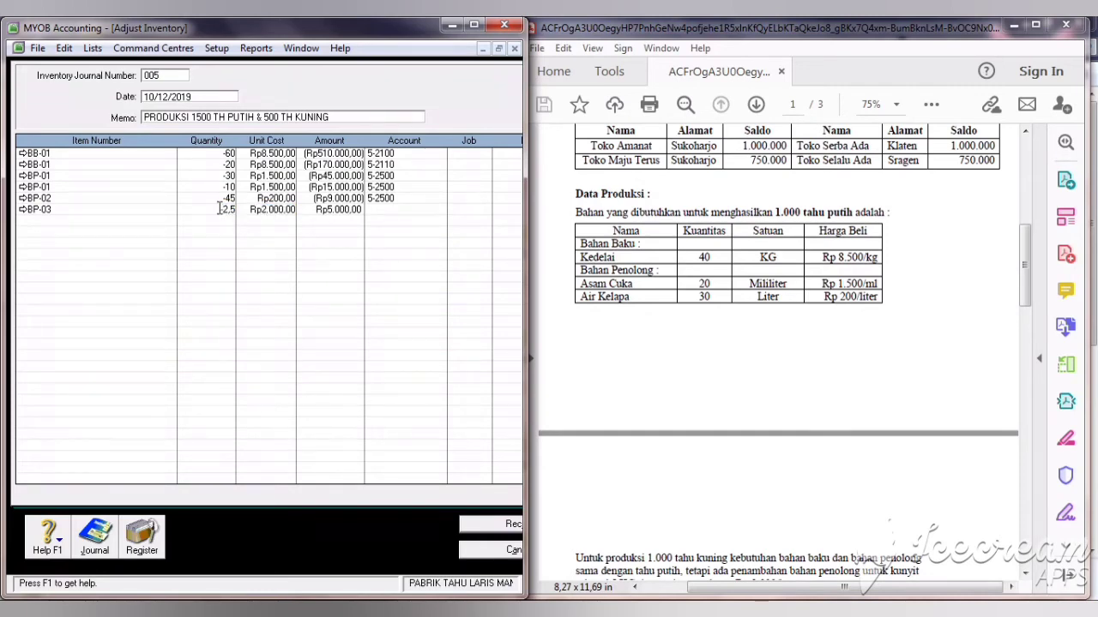
pyautogui.write('-')
pyautogui.press('Tab')
pyautogui.press('Tab')
pyautogui.press('Tab')
pyautogui.write('6')
pyautogui.press('Tab')
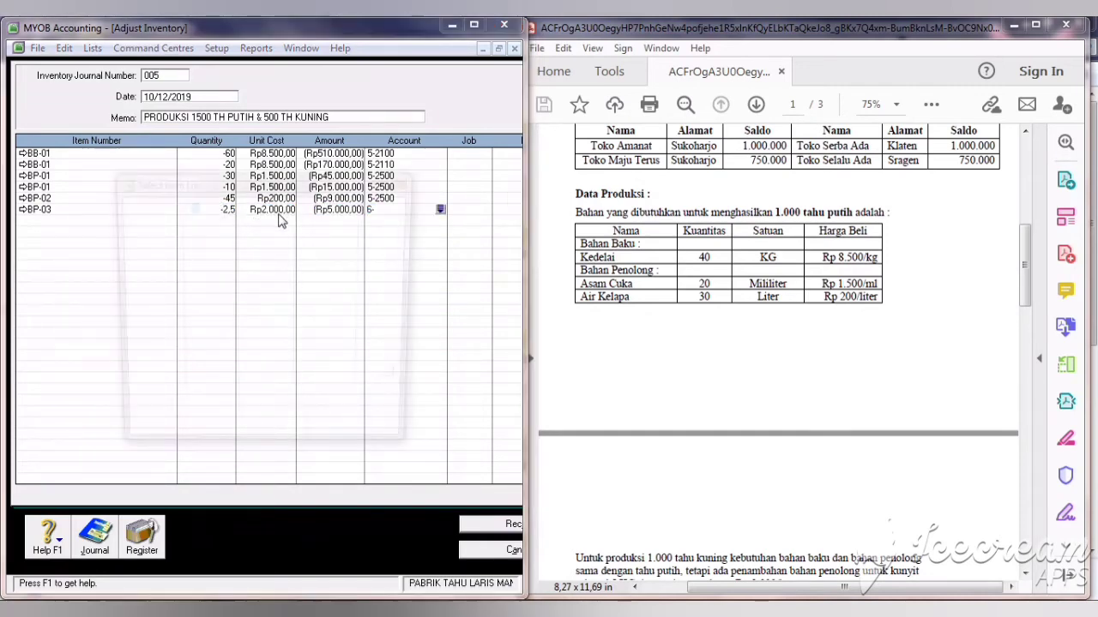
pyautogui.click(206, 306)
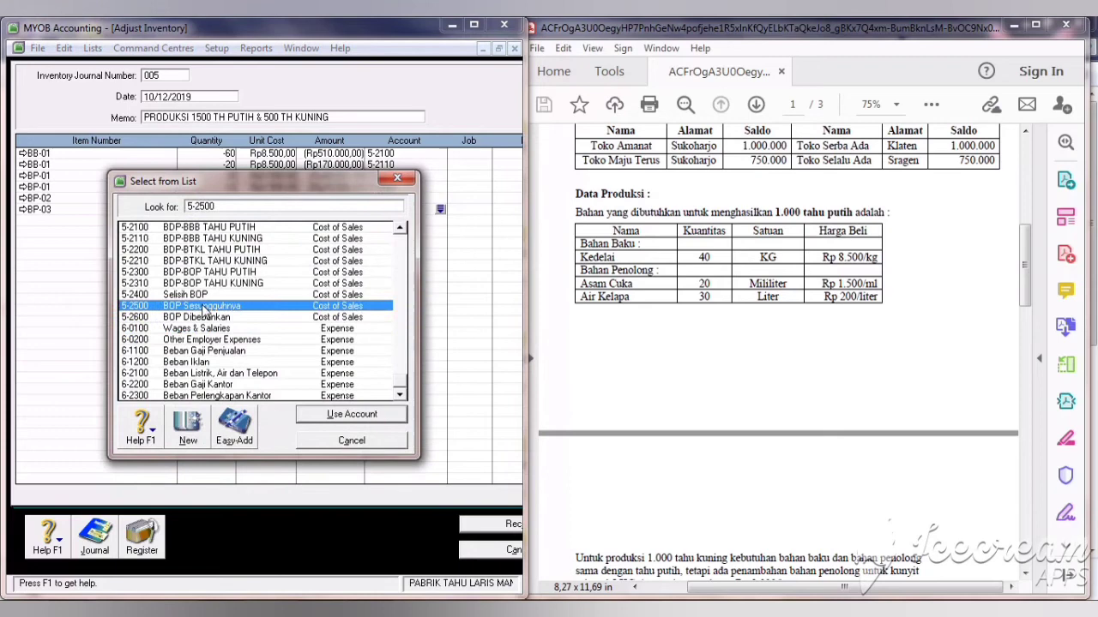
pyautogui.click(330, 417)
# Step: Check the BP-01 and BP-02 lines and record adjustment 005
pyautogui.click(373, 198)
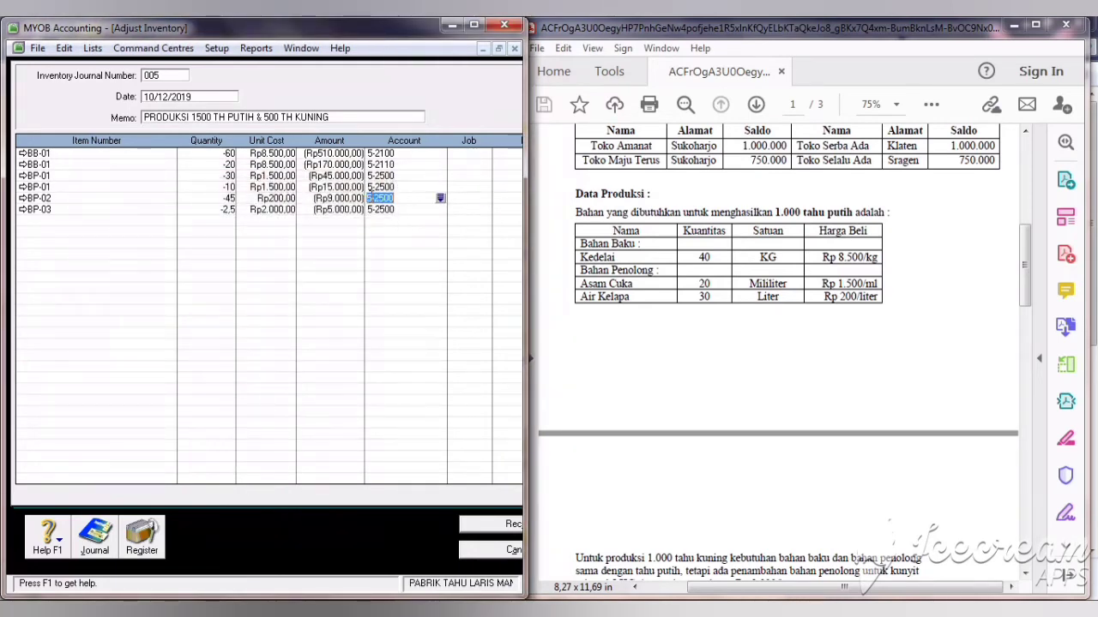
pyautogui.click(318, 187)
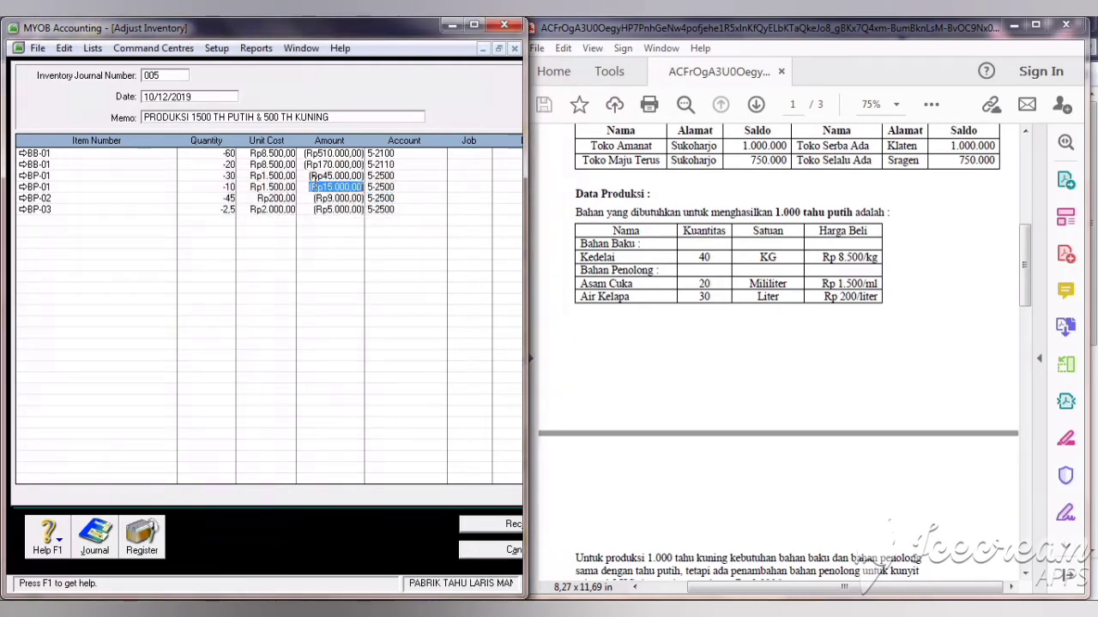
pyautogui.click(504, 530)
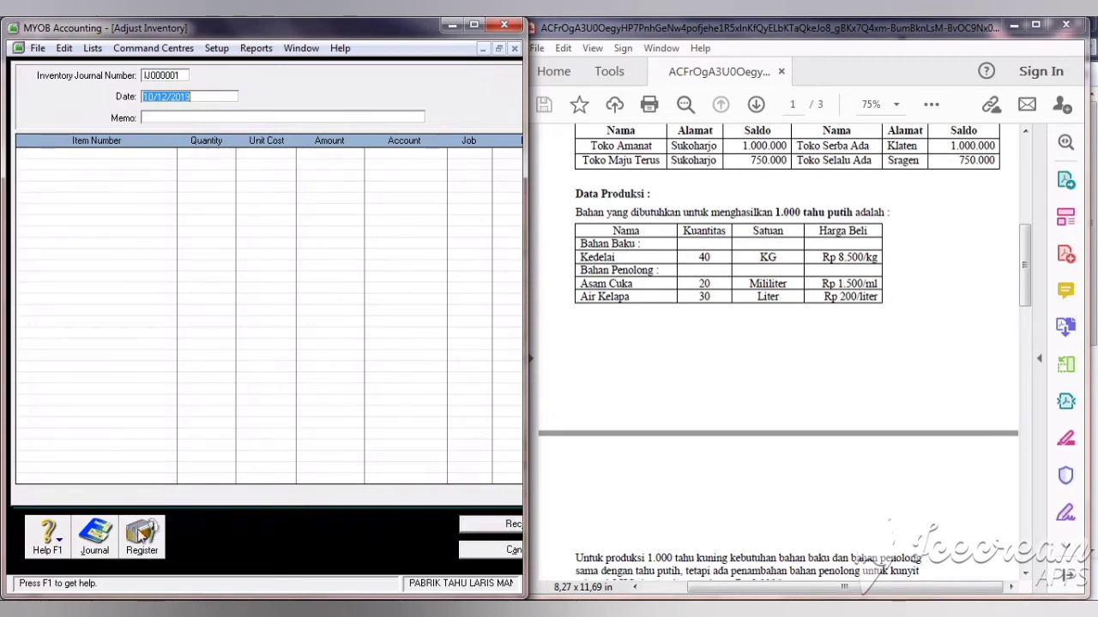
# Step: Start general journal JU05 dated 10/12/2019 with memo 'BTKL & BOP'
pyautogui.click(94, 536)
pyautogui.click(156, 136)
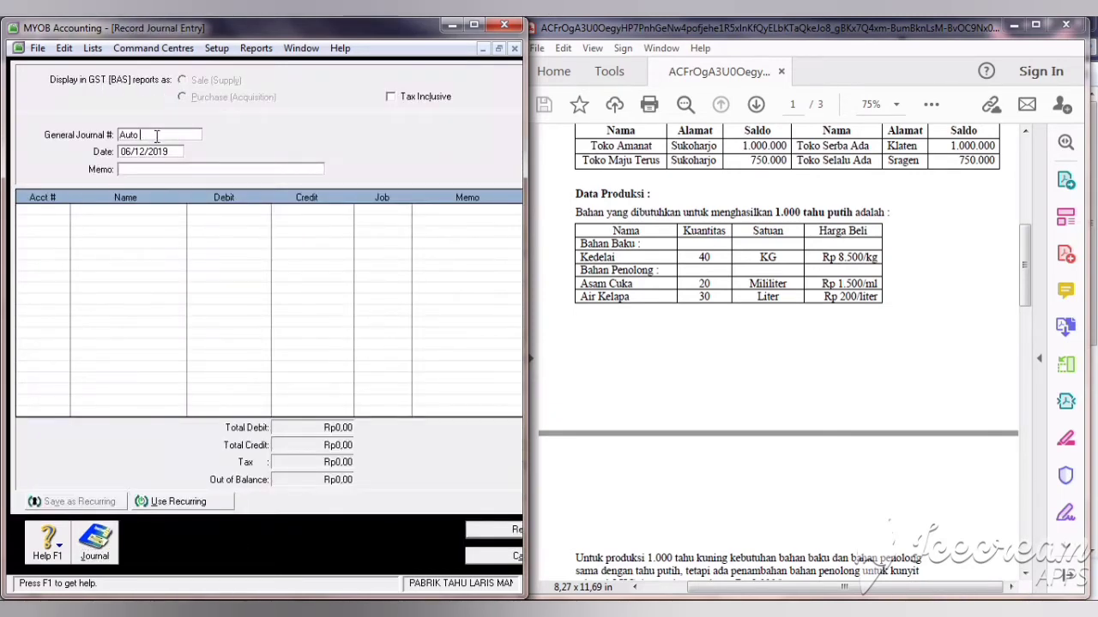
pyautogui.press('BackSpace')
pyautogui.press('BackSpace')
pyautogui.press('BackSpace')
pyautogui.press('BackSpace')
pyautogui.press('BackSpace')
pyautogui.write('10/')
pyautogui.press('Tab')
pyautogui.write('BTKL &')
# Step: Debit 5-2200 BDP-BTKL Tahu Putih Rp150.000
pyautogui.click(57, 212)
pyautogui.click(63, 209)
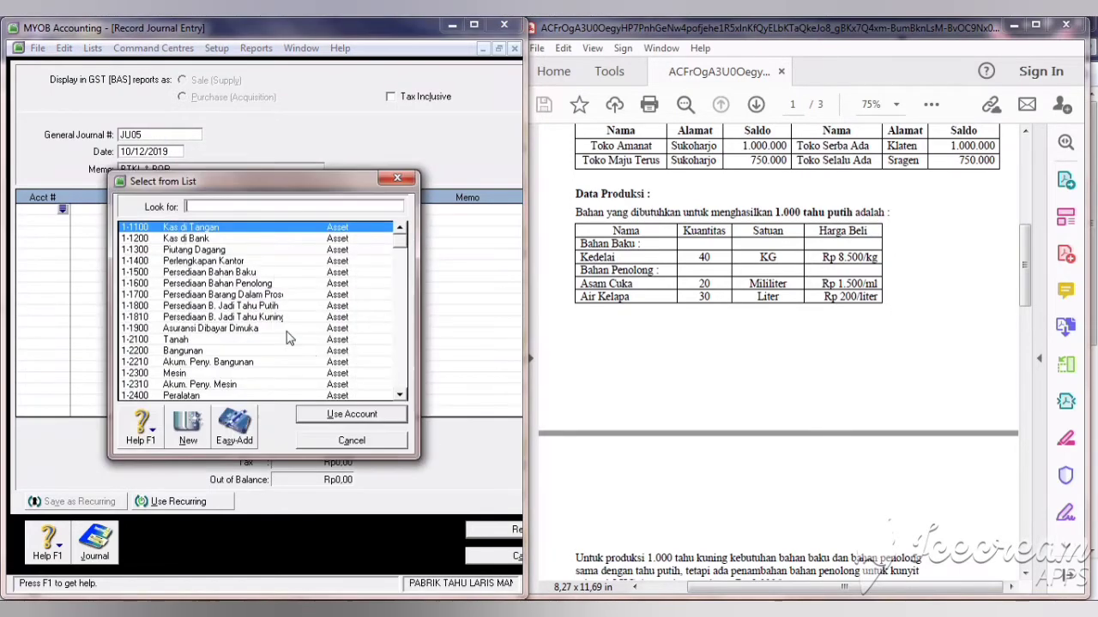
pyautogui.click(398, 301)
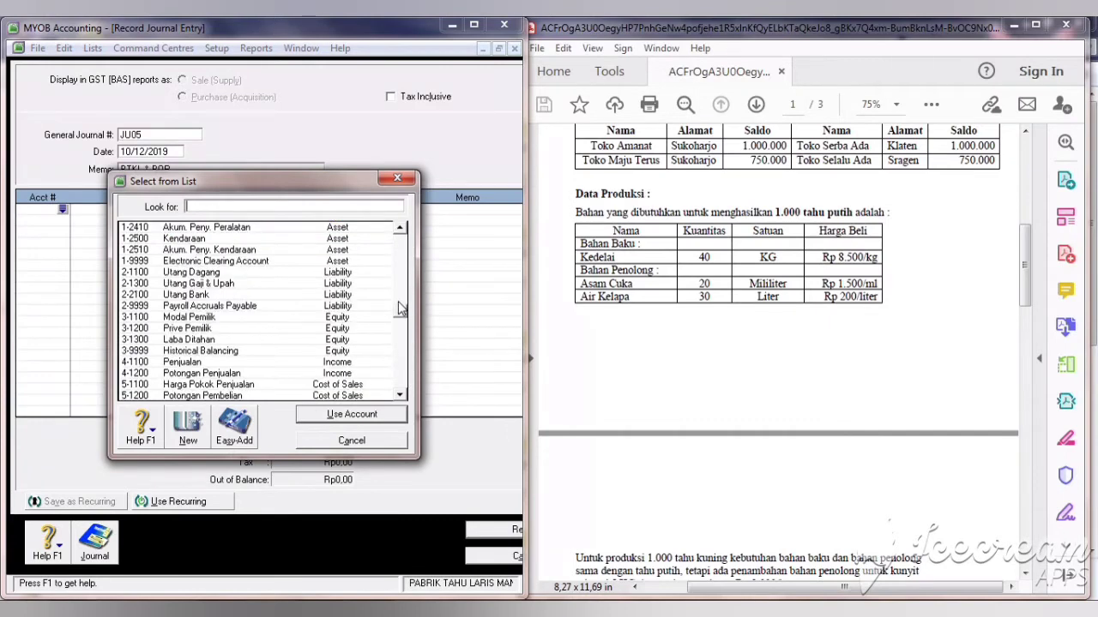
pyautogui.moveTo(400, 311); pyautogui.dragTo(401, 346)
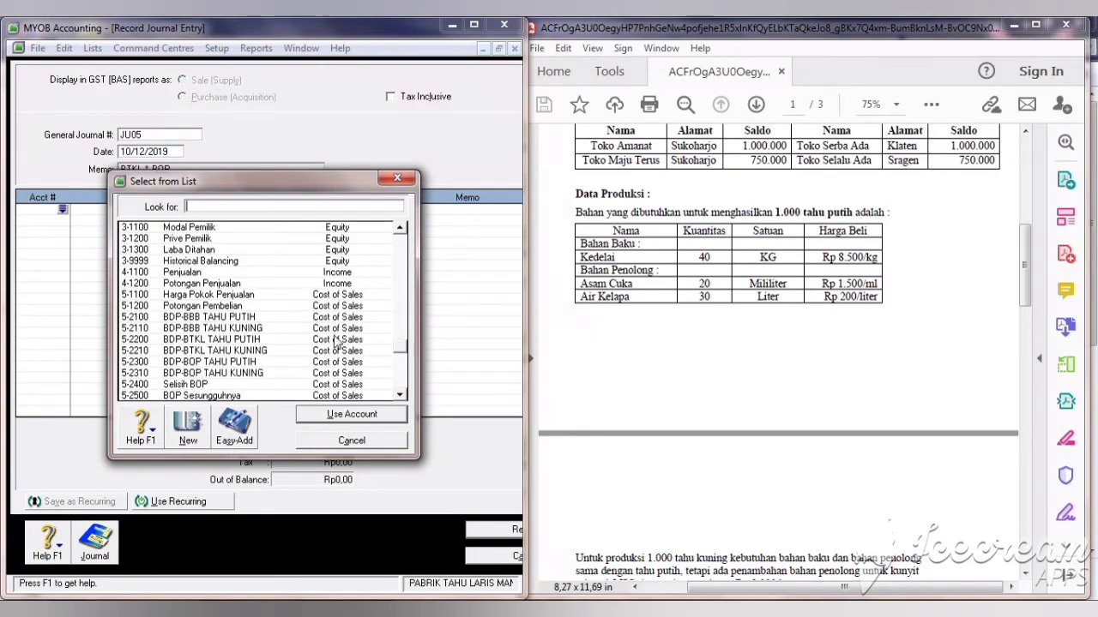
pyautogui.click(255, 340)
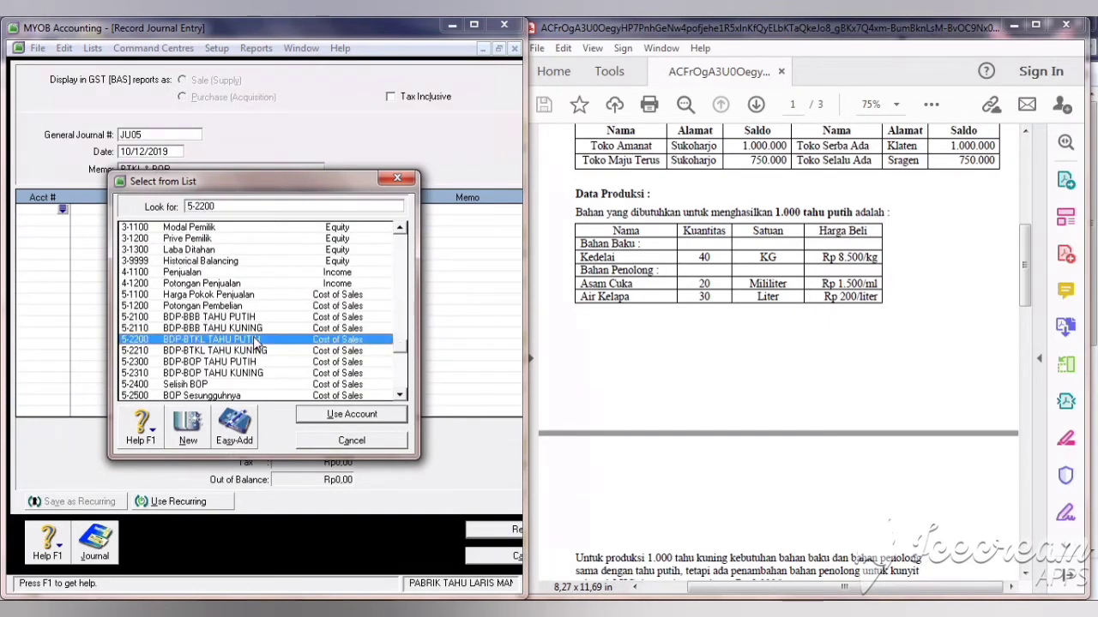
pyautogui.click(329, 418)
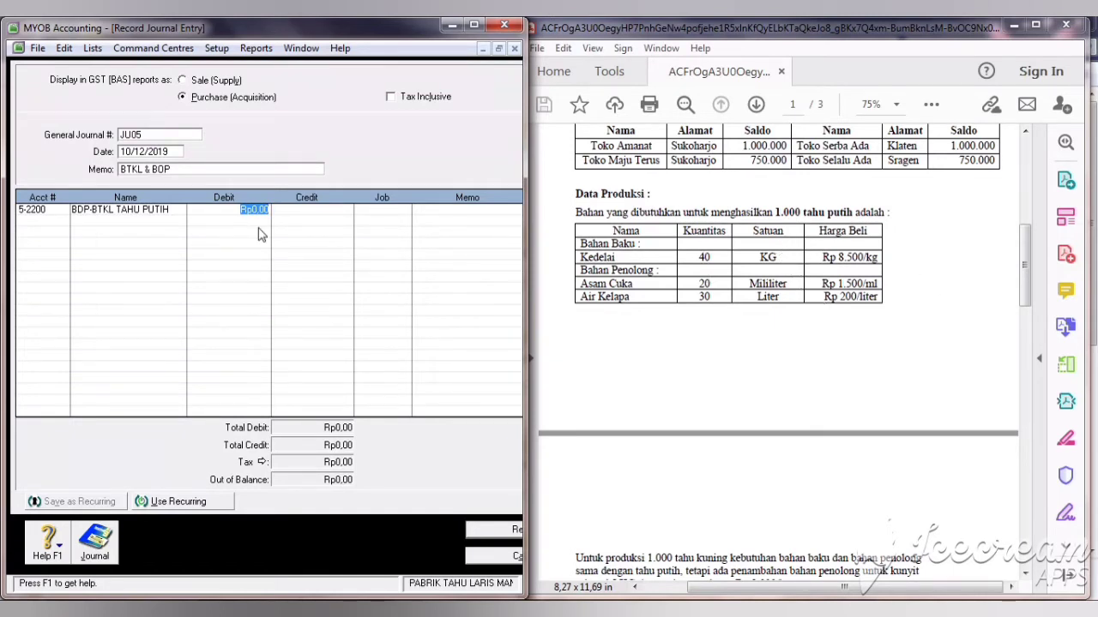
pyautogui.write('150000')
pyautogui.press('Tab')
# Step: Debit 5-2210 BDP-BTKL Tahu Kuning Rp50.000
pyautogui.press('Return')
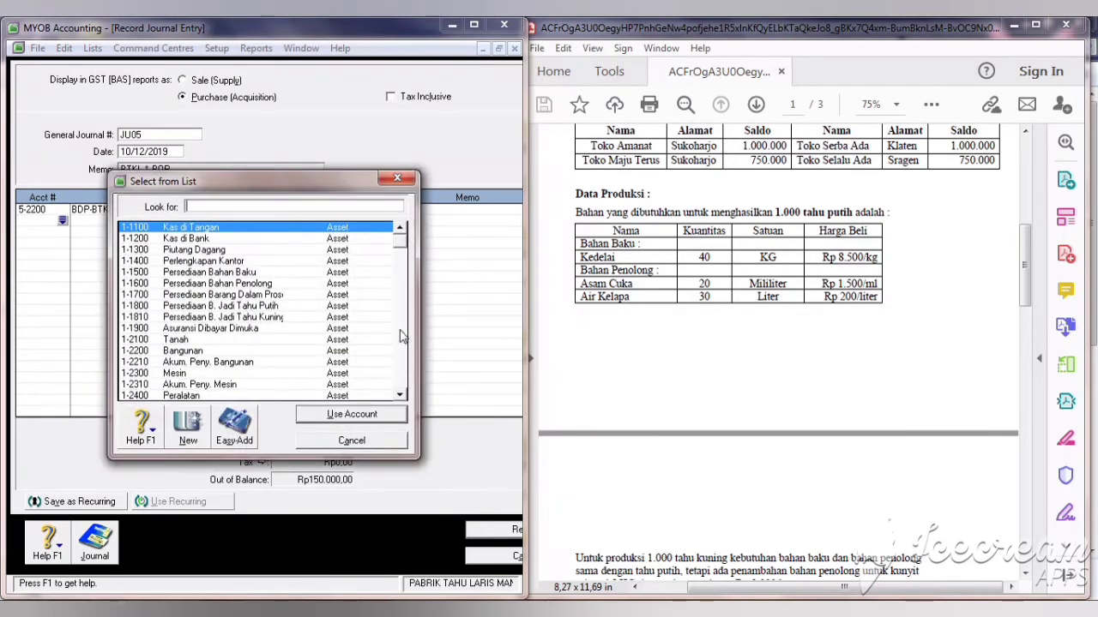
pyautogui.moveTo(400, 242); pyautogui.dragTo(392, 356)
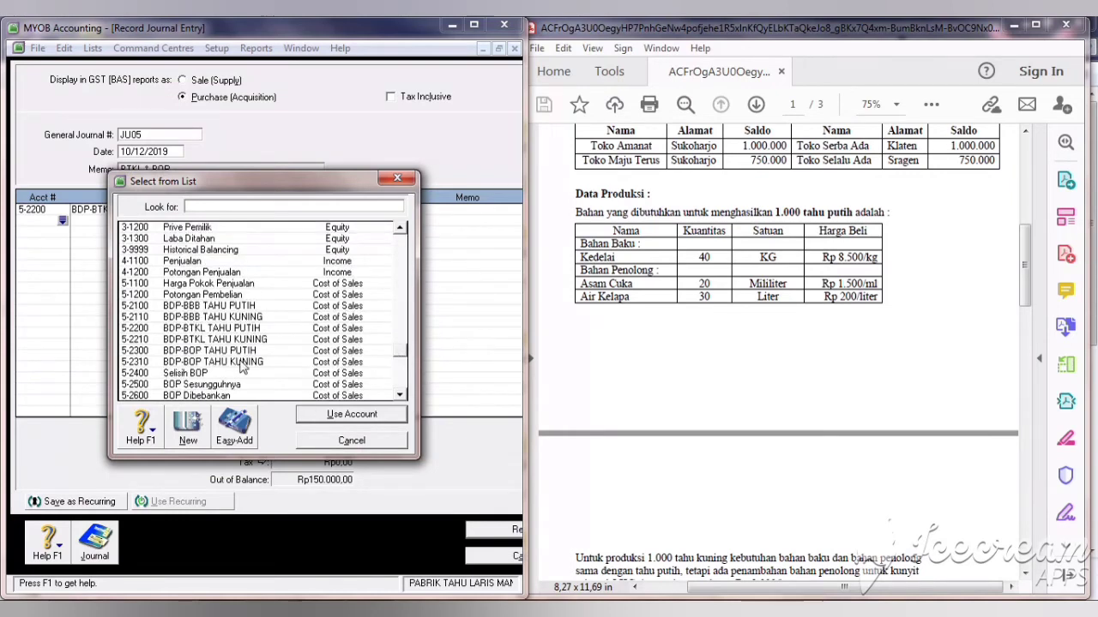
pyautogui.click(221, 319)
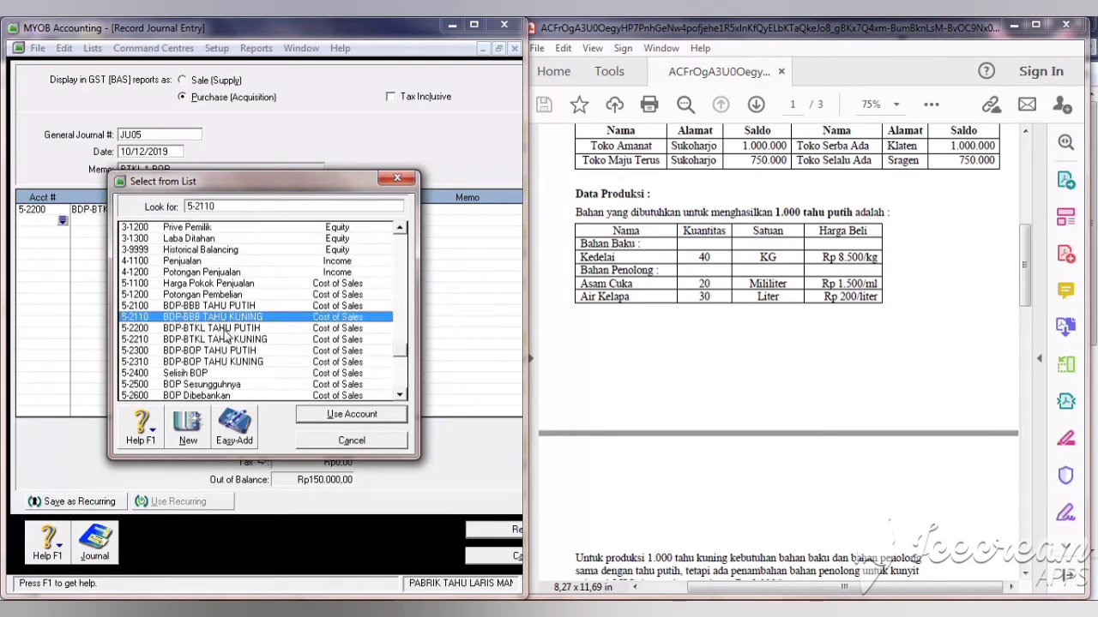
pyautogui.click(228, 341)
pyautogui.click(332, 415)
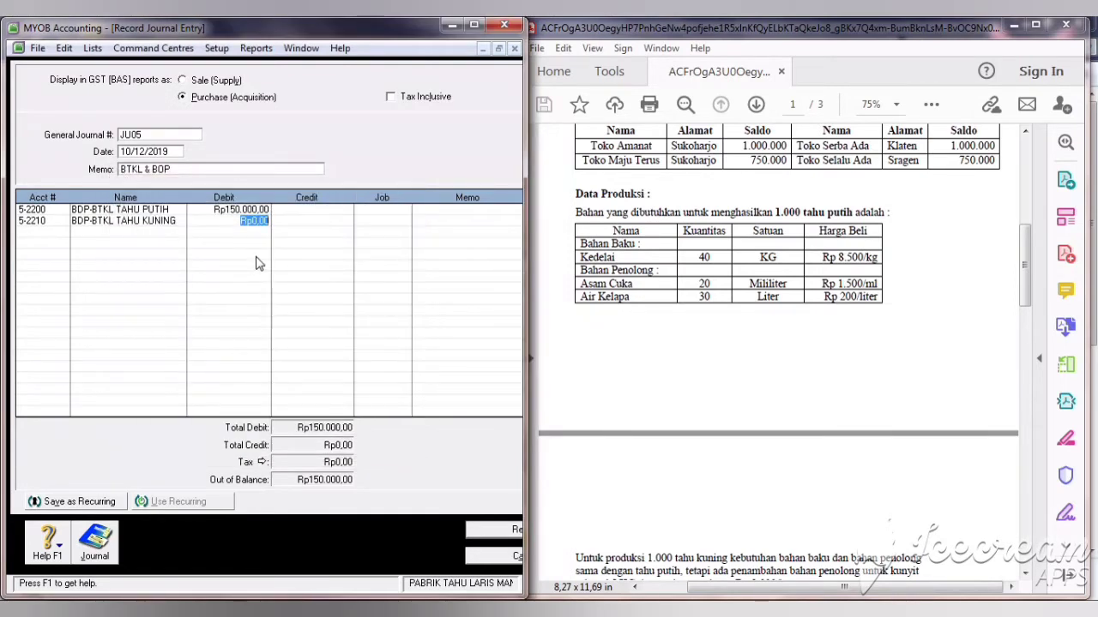
pyautogui.write('50.000')
pyautogui.press('Tab')
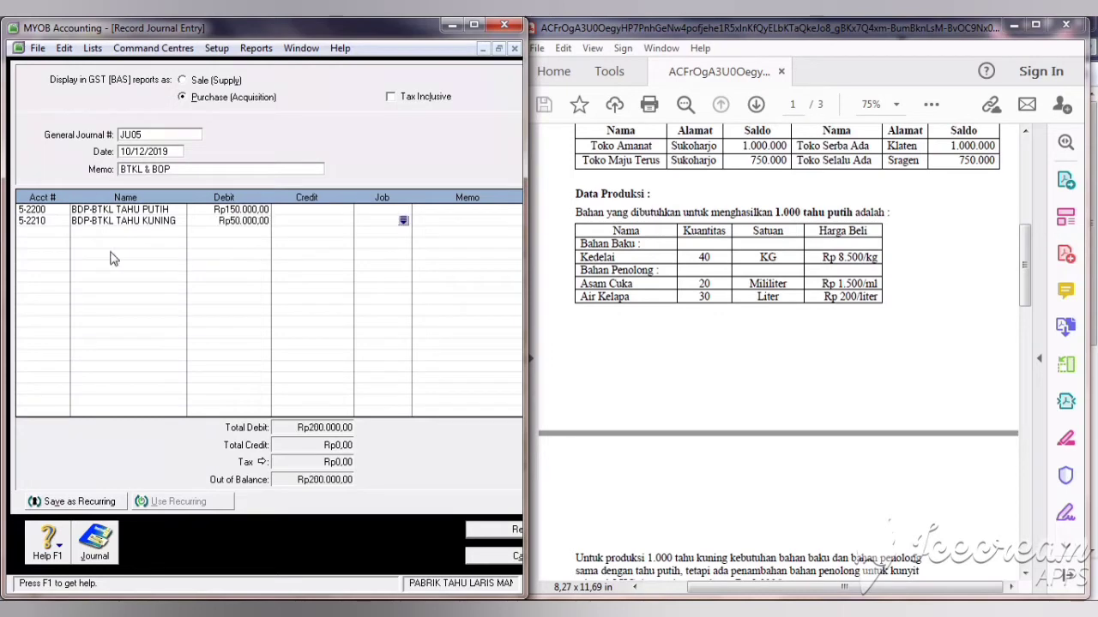
# Step: Credit 2-1300 Utang Gaji & Upah Rp200.000
pyautogui.click(31, 232)
pyautogui.write('2-1300')
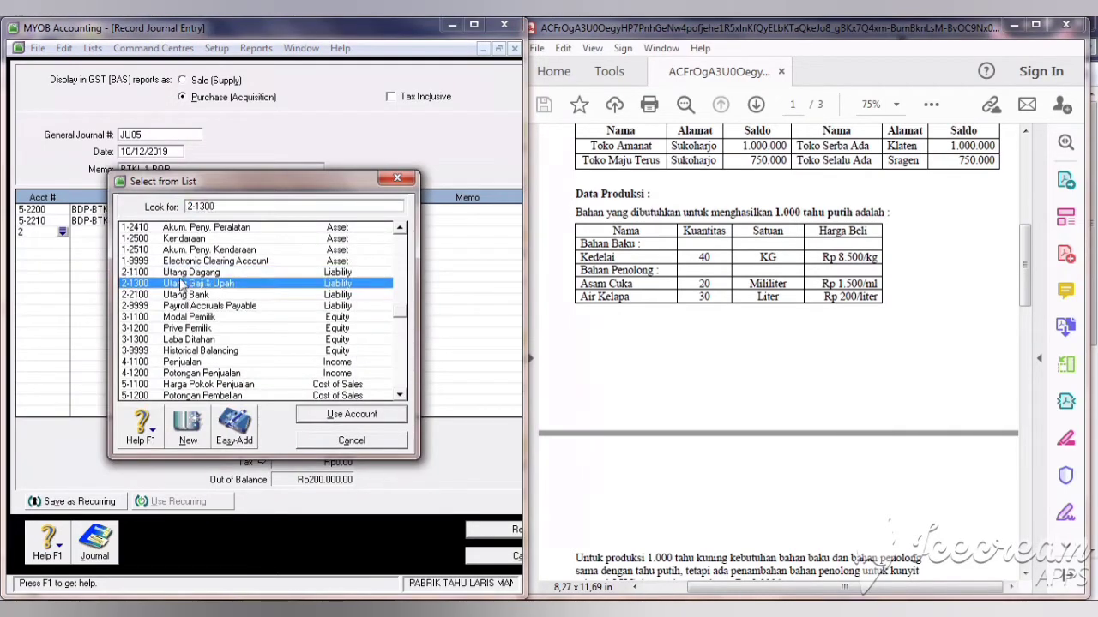
pyautogui.click(343, 417)
pyautogui.press('Tab')
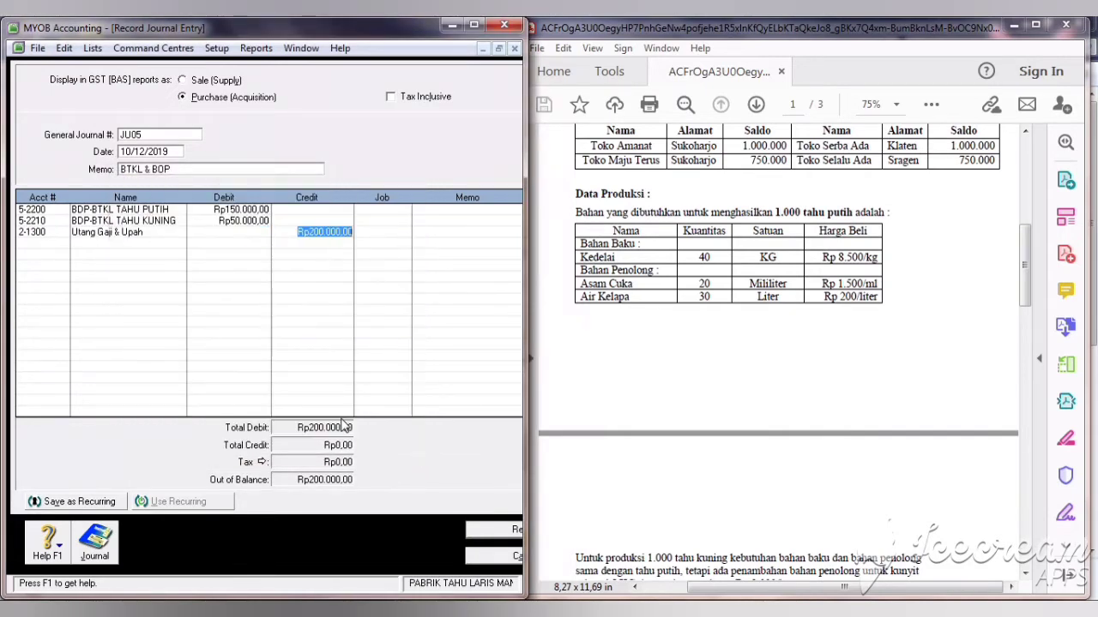
pyautogui.click(58, 245)
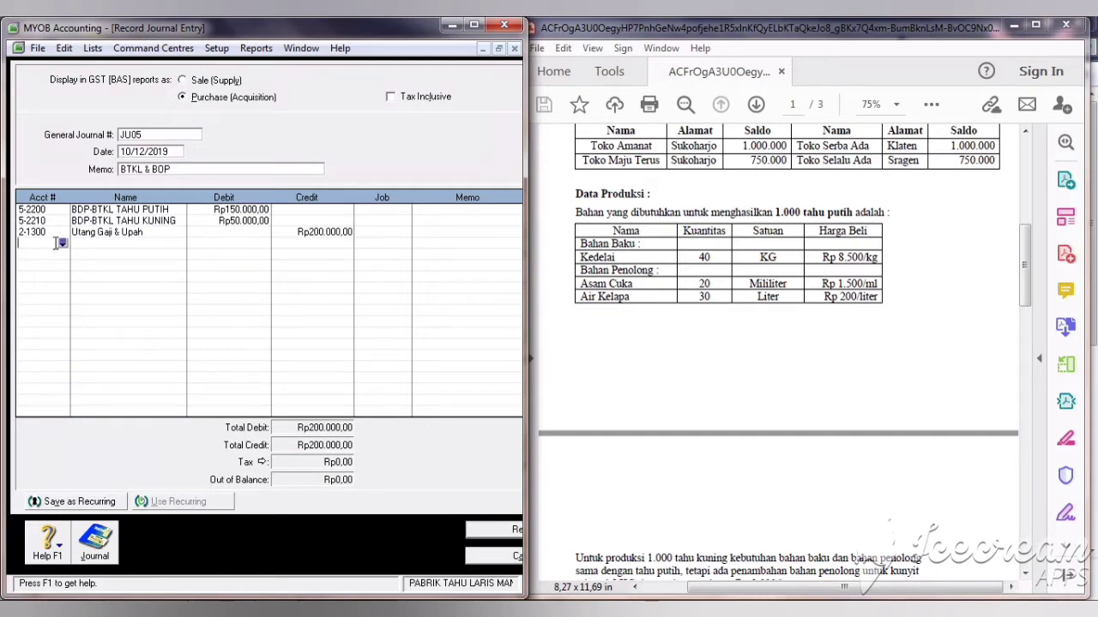
# Step: Debit 5-2300 BDP-BOP Tahu Putih Rp75.000
pyautogui.click(61, 244)
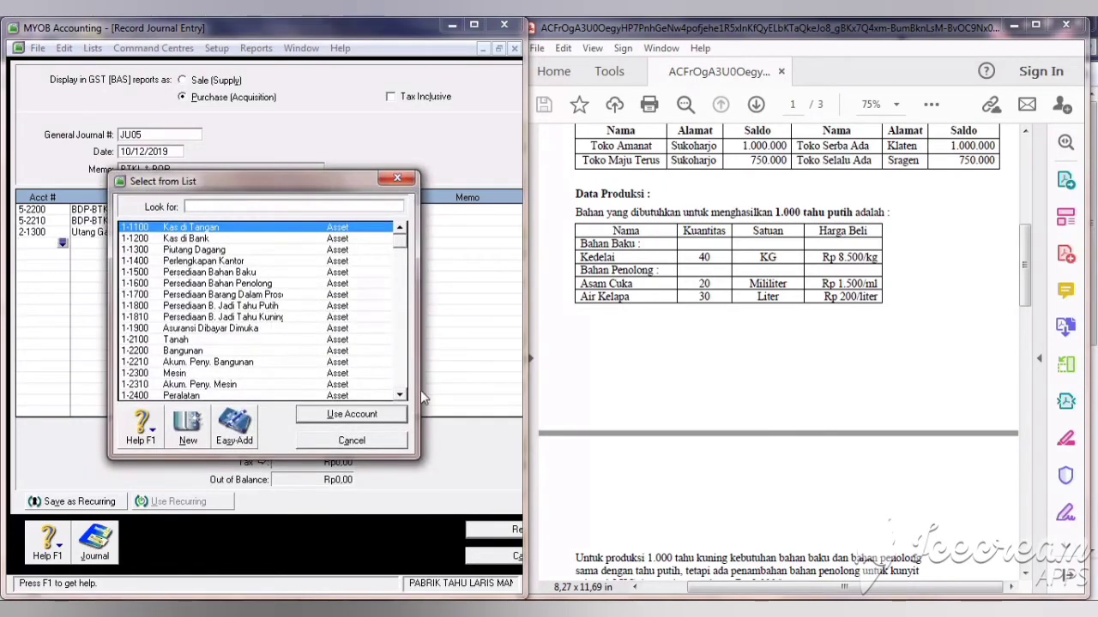
pyautogui.scroll(-20, 401, 373)
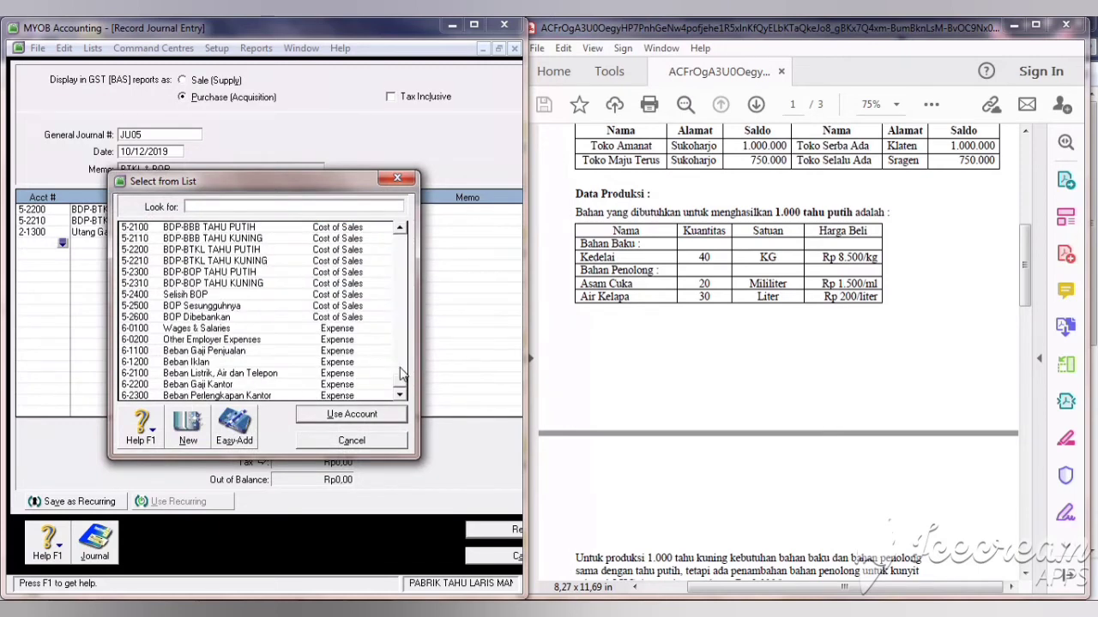
pyautogui.click(210, 273)
pyautogui.click(337, 416)
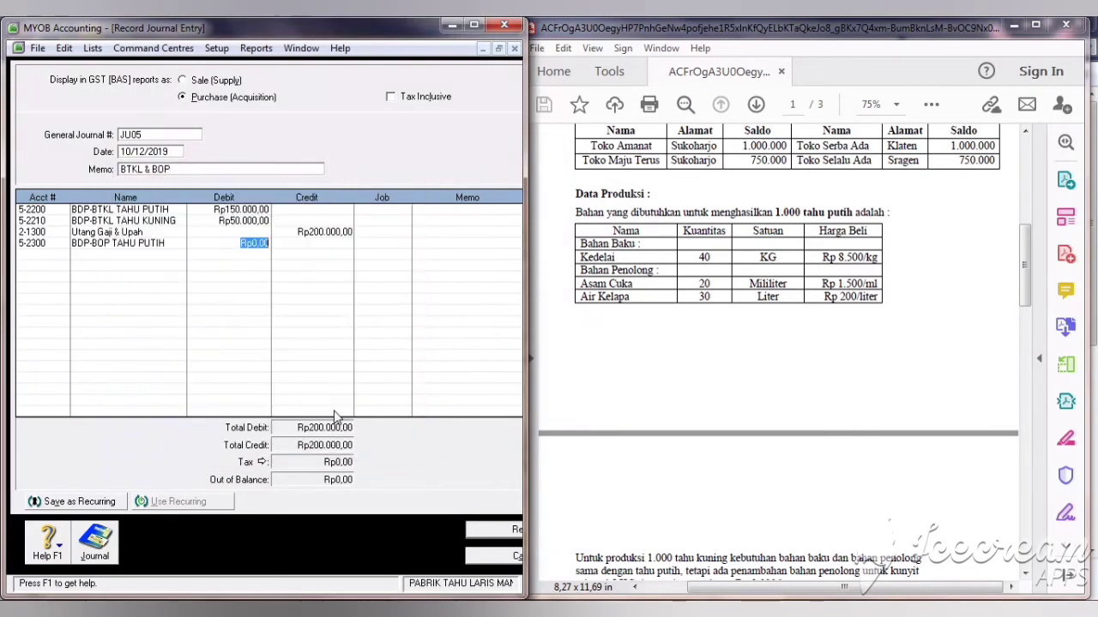
pyautogui.write('75000')
pyautogui.press('Return')
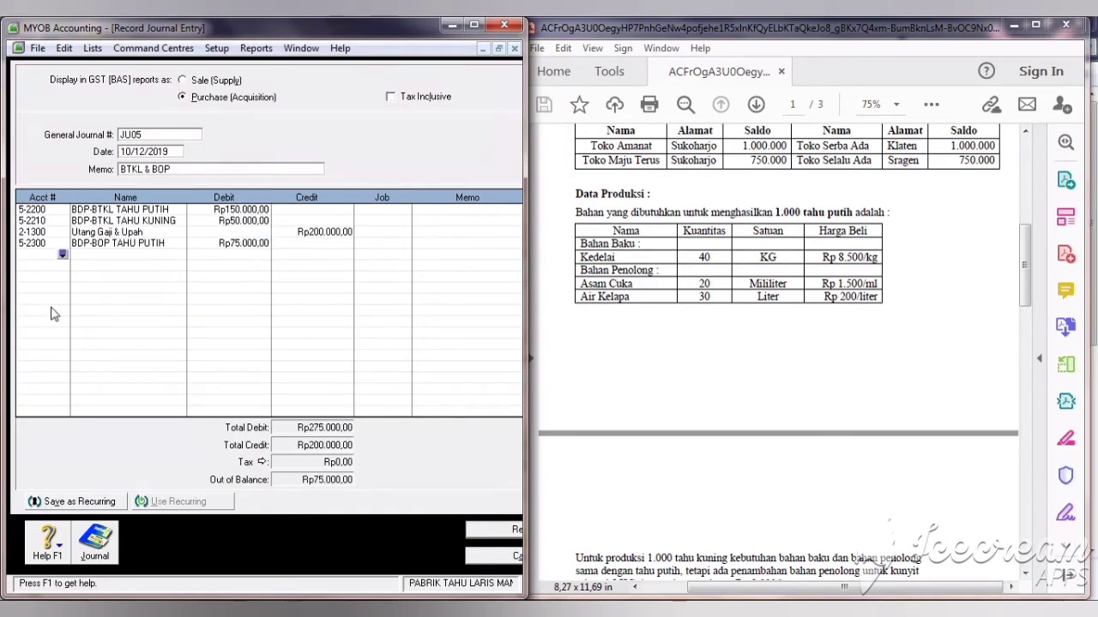
# Step: Debit 5-2310 BDP-BOP Tahu Kuning Rp25.000
pyautogui.press('Return')
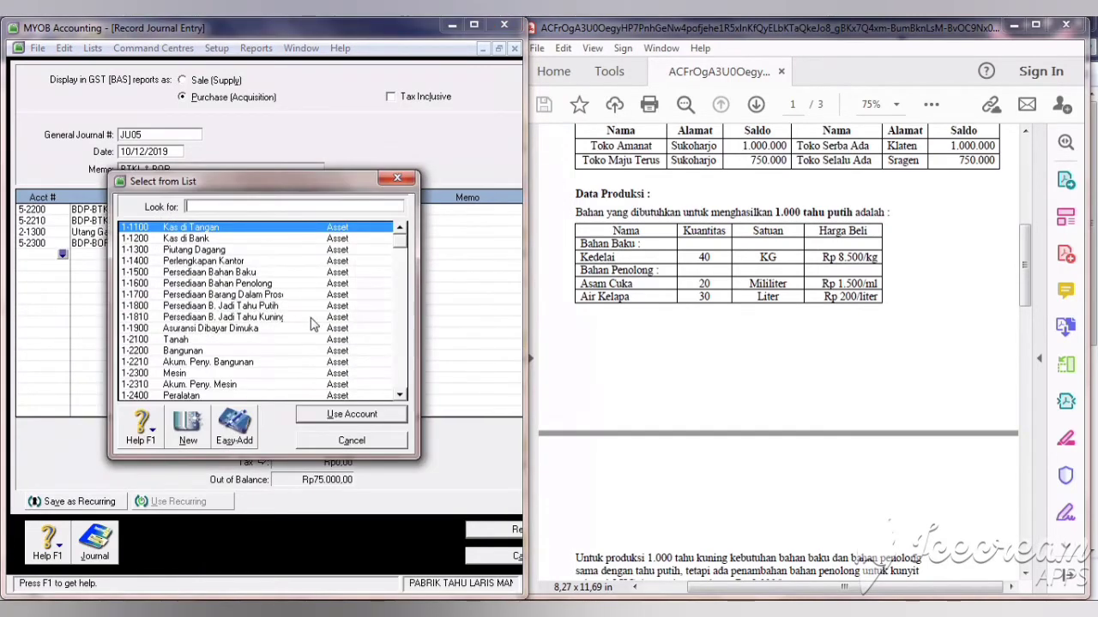
pyautogui.click(401, 344)
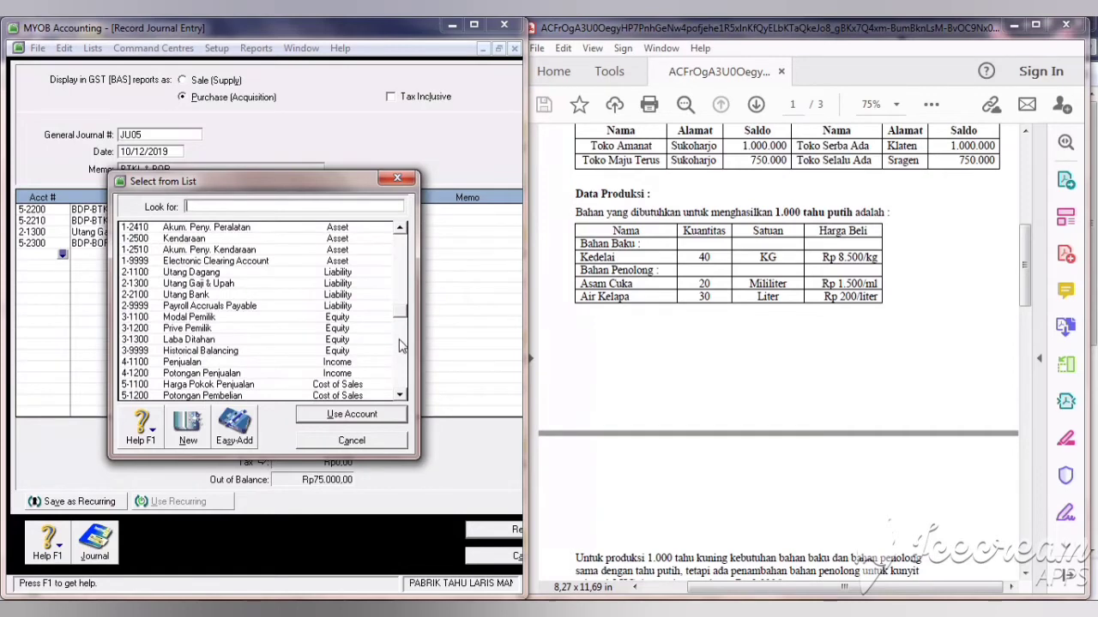
pyautogui.click(401, 344)
pyautogui.write('5-2310')
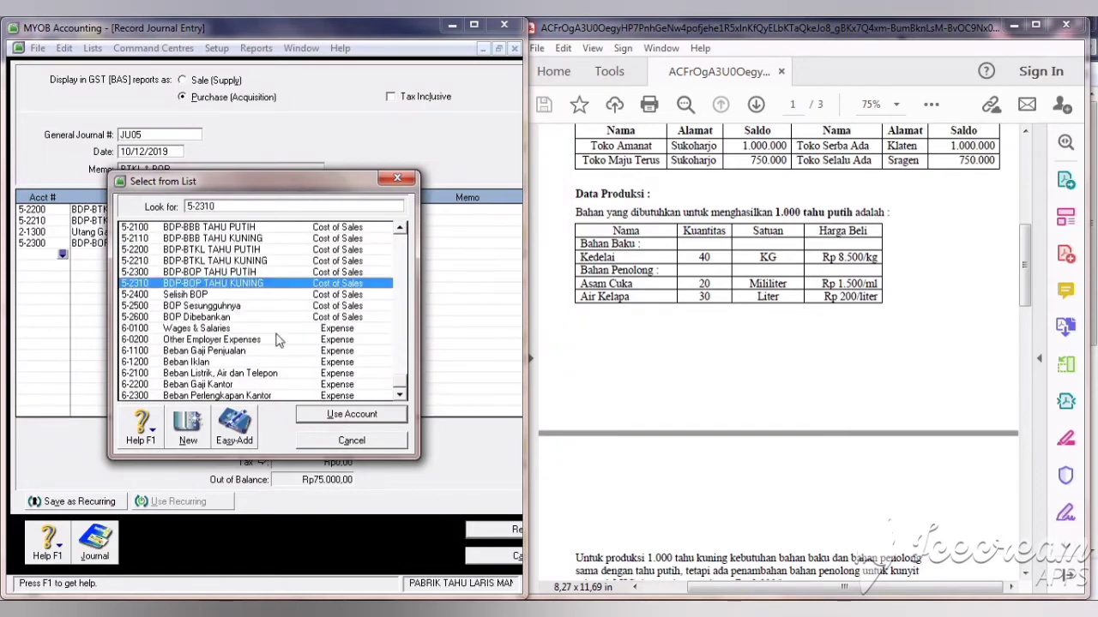
pyautogui.click(332, 414)
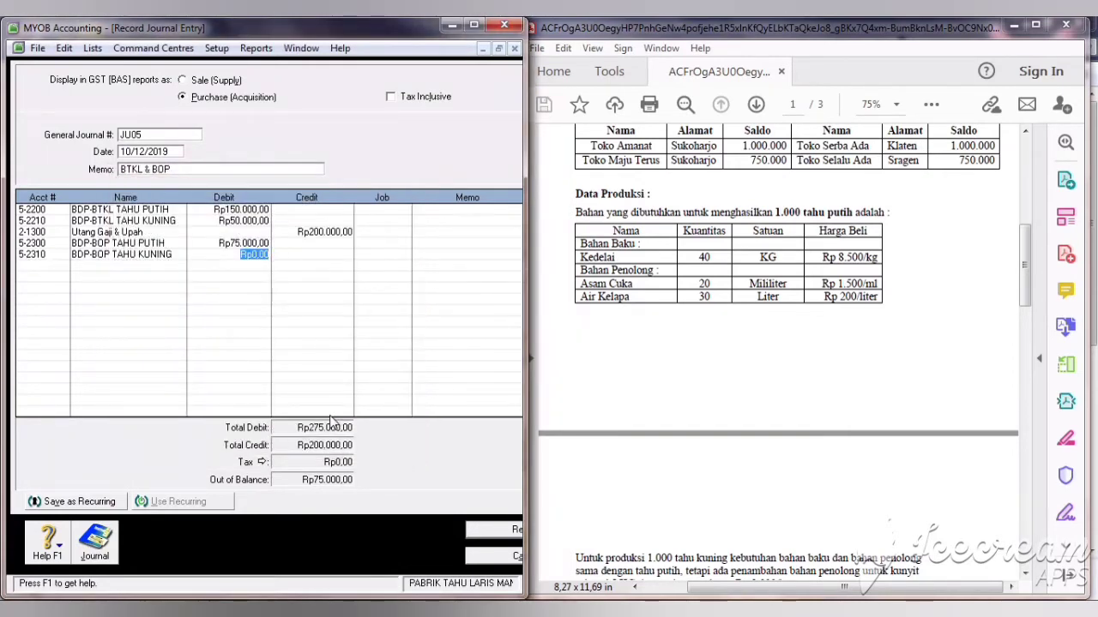
pyautogui.write('25000')
pyautogui.press('Return')
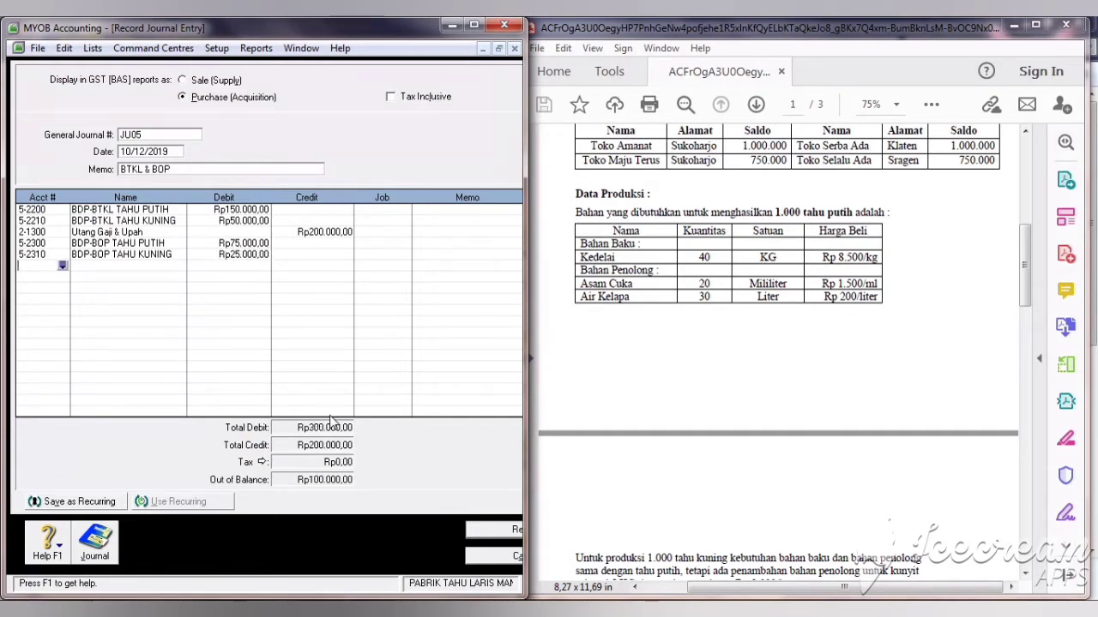
# Step: Credit 5-2600 BOP Dibebankan Rp100.000 and record the balanced JU05 entry
pyautogui.press('Return')
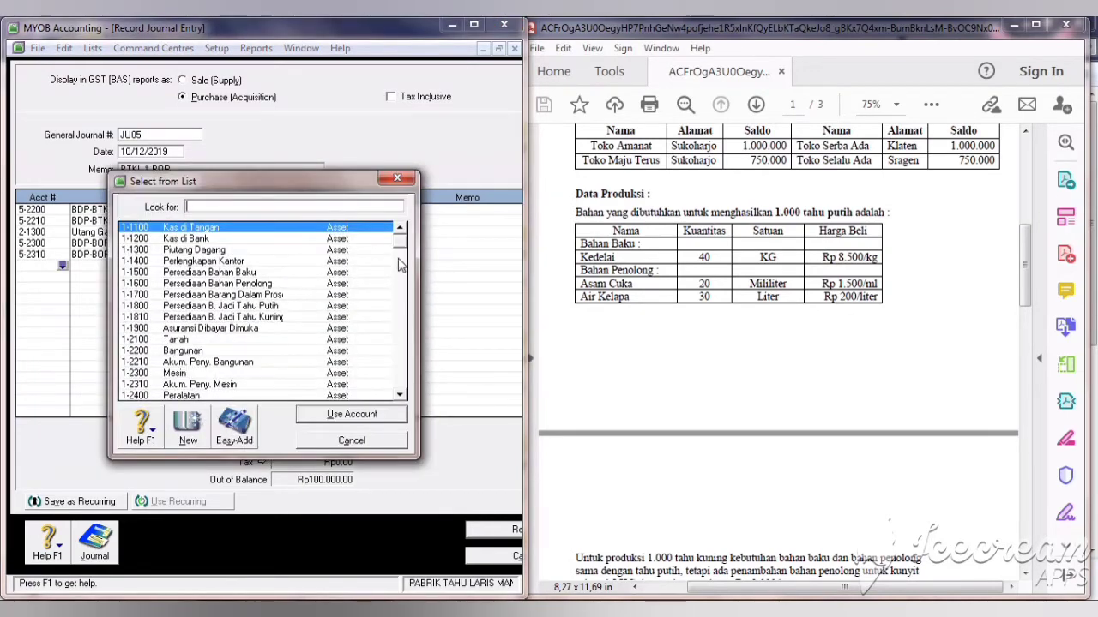
pyautogui.moveTo(399, 244); pyautogui.dragTo(398, 332)
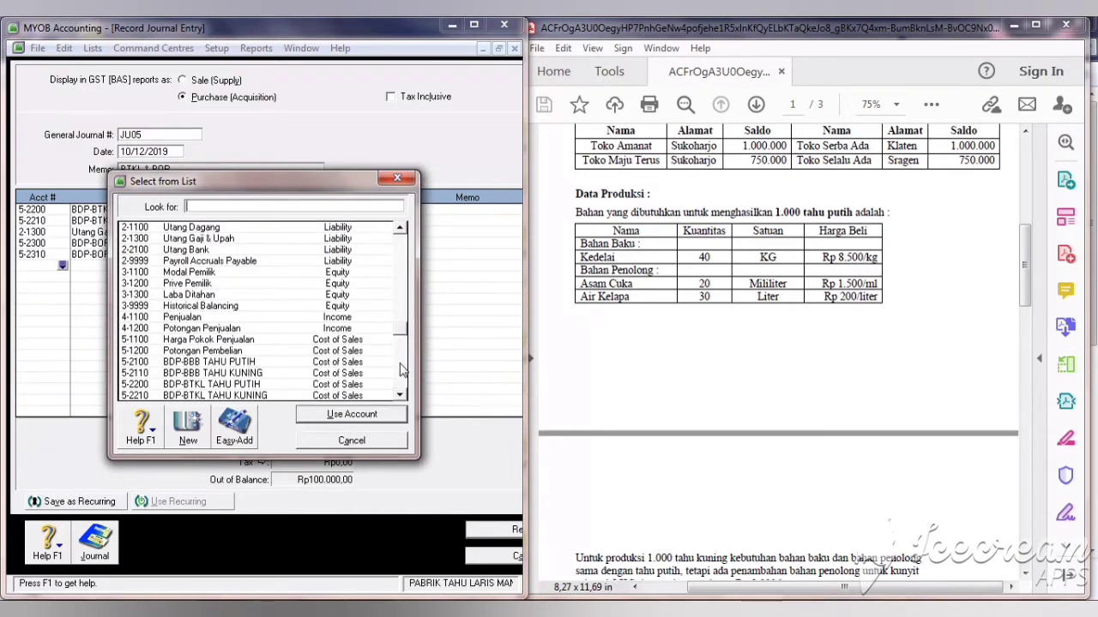
pyautogui.scroll(-4, 403, 369)
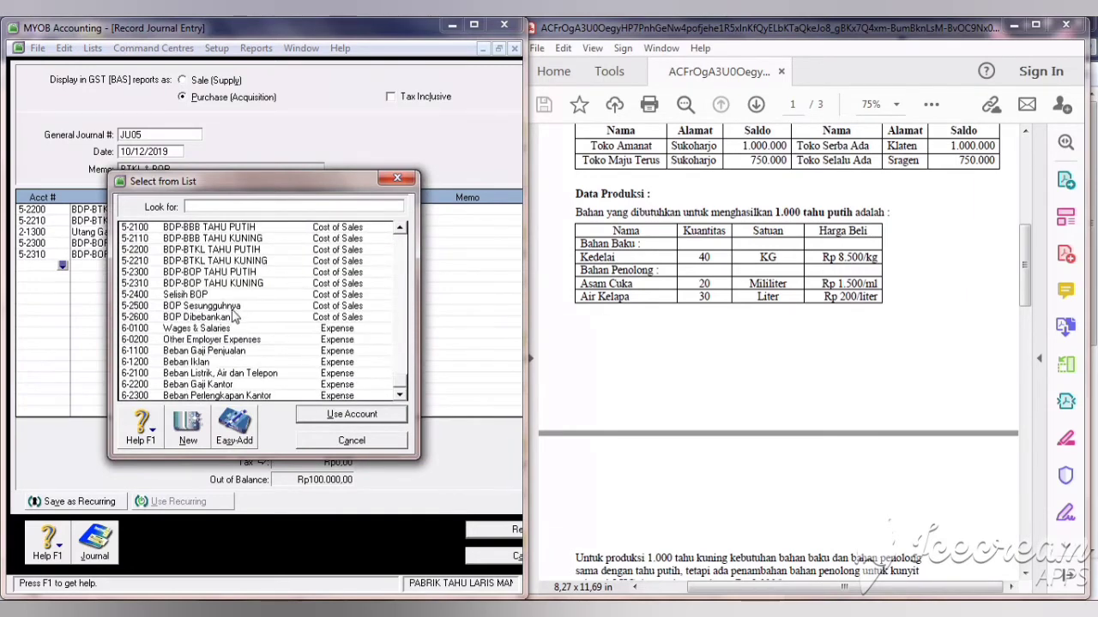
pyautogui.write('5-2600')
pyautogui.click(305, 419)
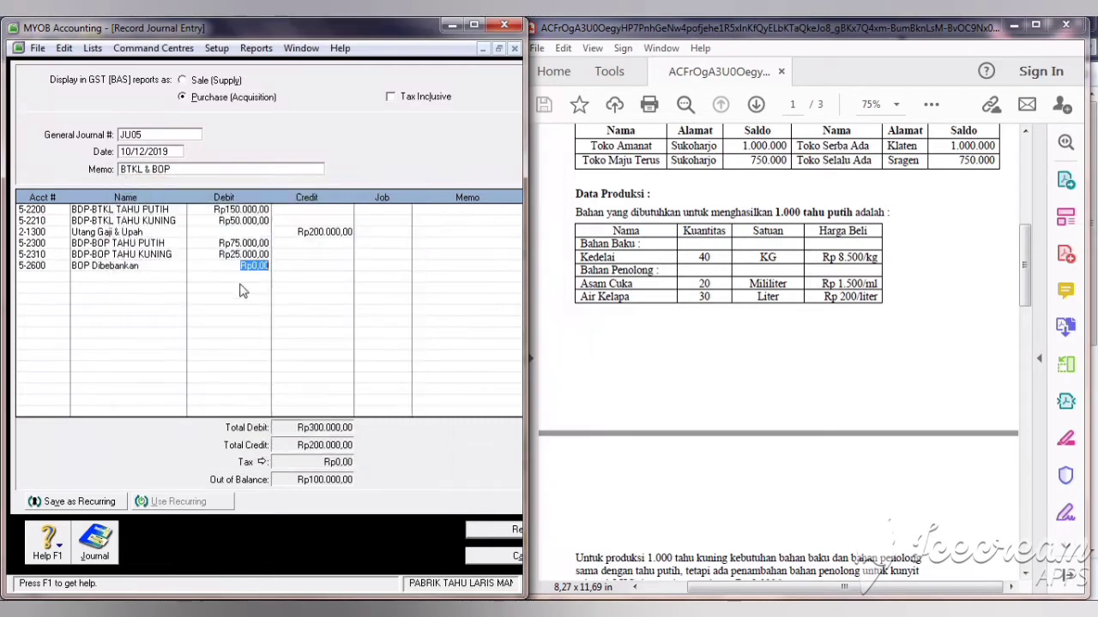
pyautogui.click(302, 266)
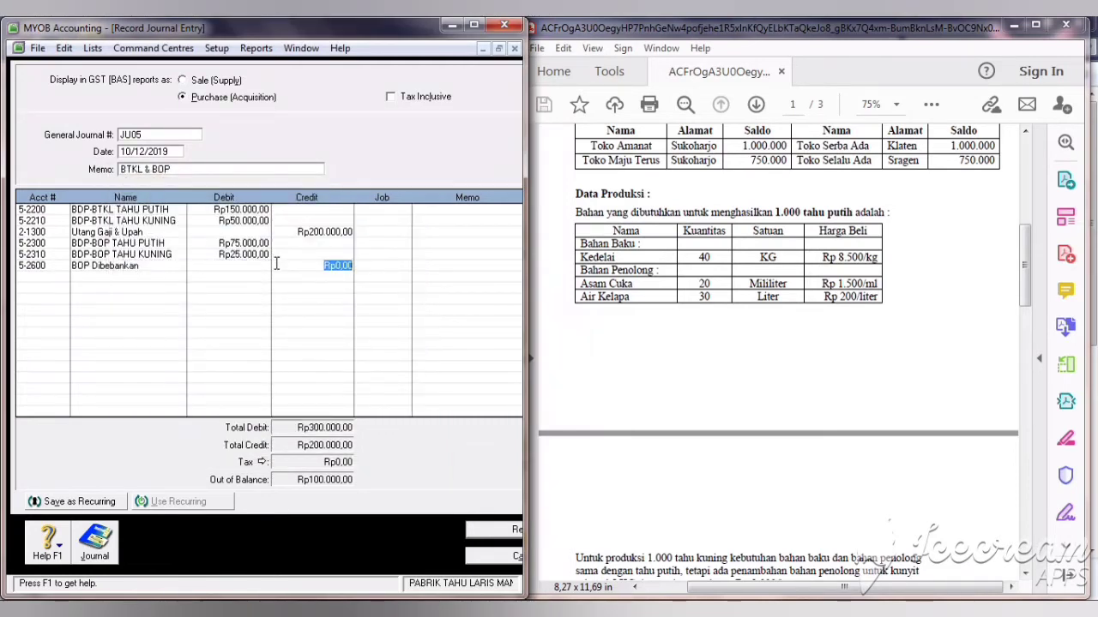
pyautogui.write('100.000')
pyautogui.press('Tab')
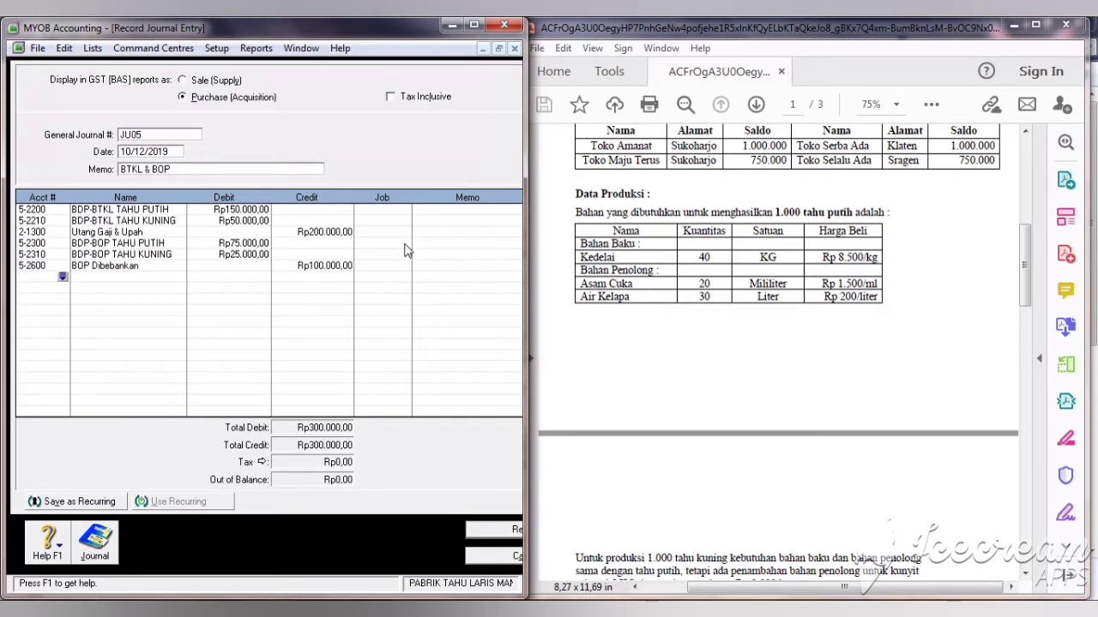
pyautogui.click(508, 532)
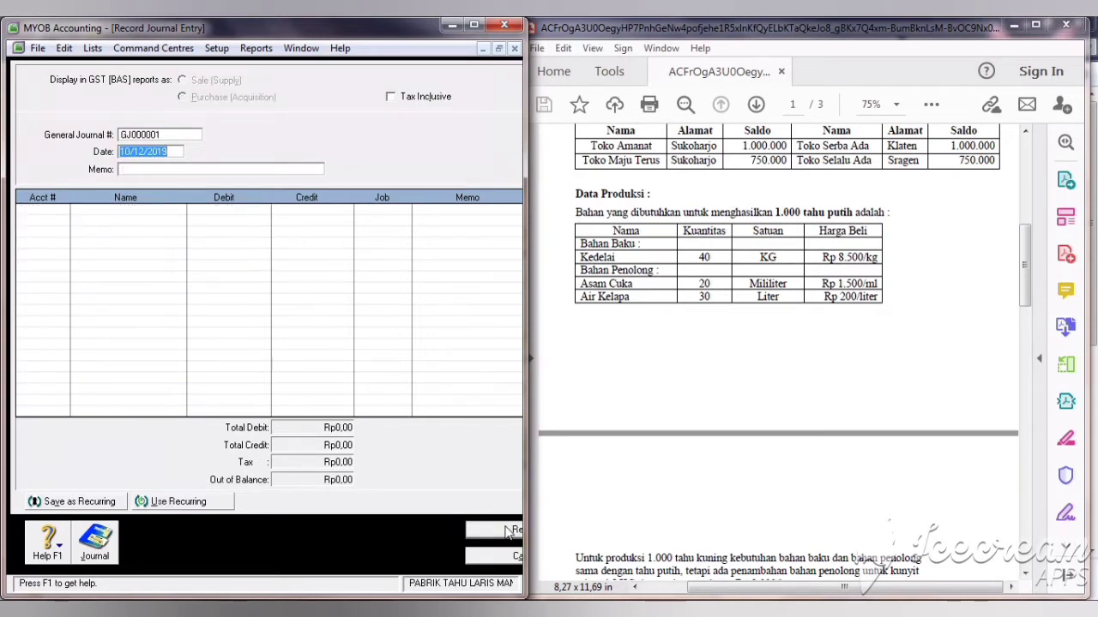
# Step: Number the journal JU06 with memo 'PERSEDIAAN JADI TAHU PUTIH & KUNING'
pyautogui.click(148, 136)
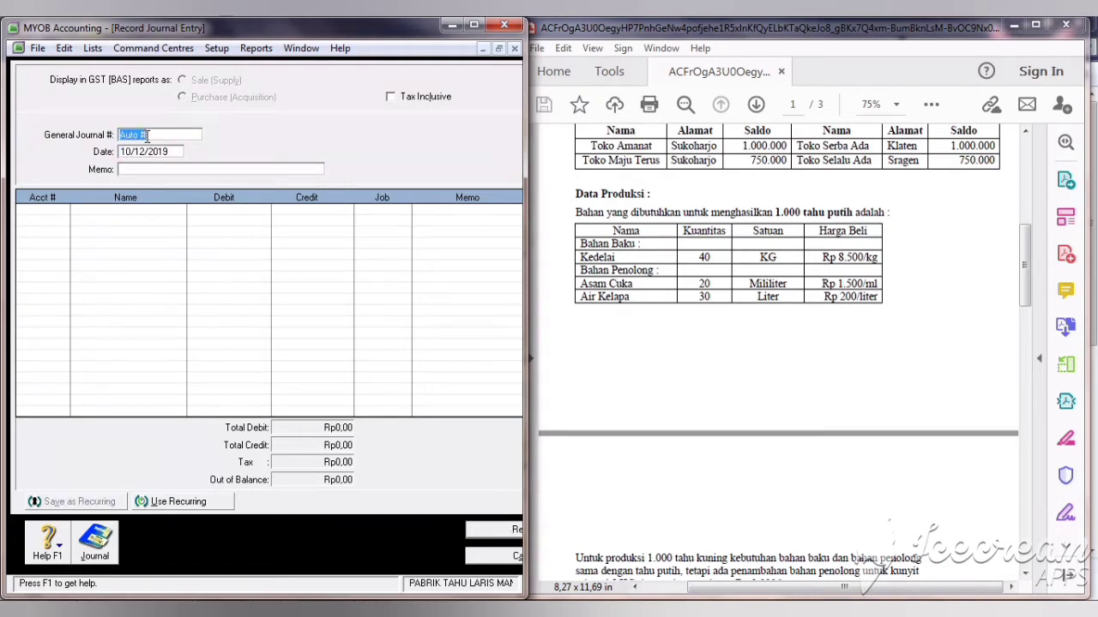
pyautogui.write('006')
pyautogui.click(129, 135)
pyautogui.click(129, 136)
pyautogui.click(137, 169)
pyautogui.write('PERSEDIAAN J')
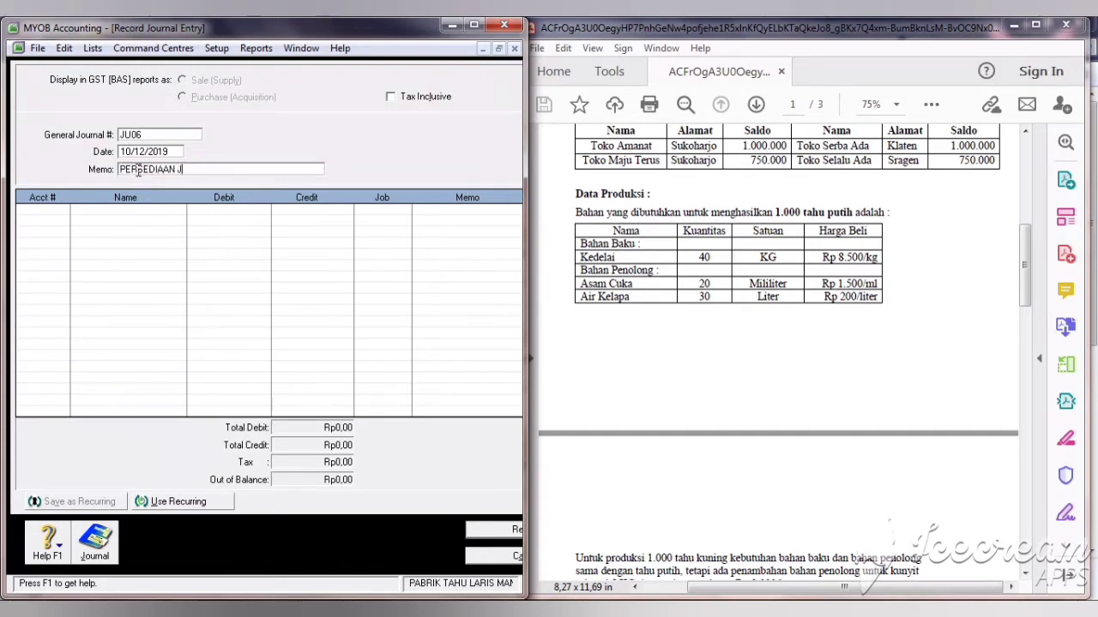
pyautogui.write('ADI TAHU PUTIH & KUNING')
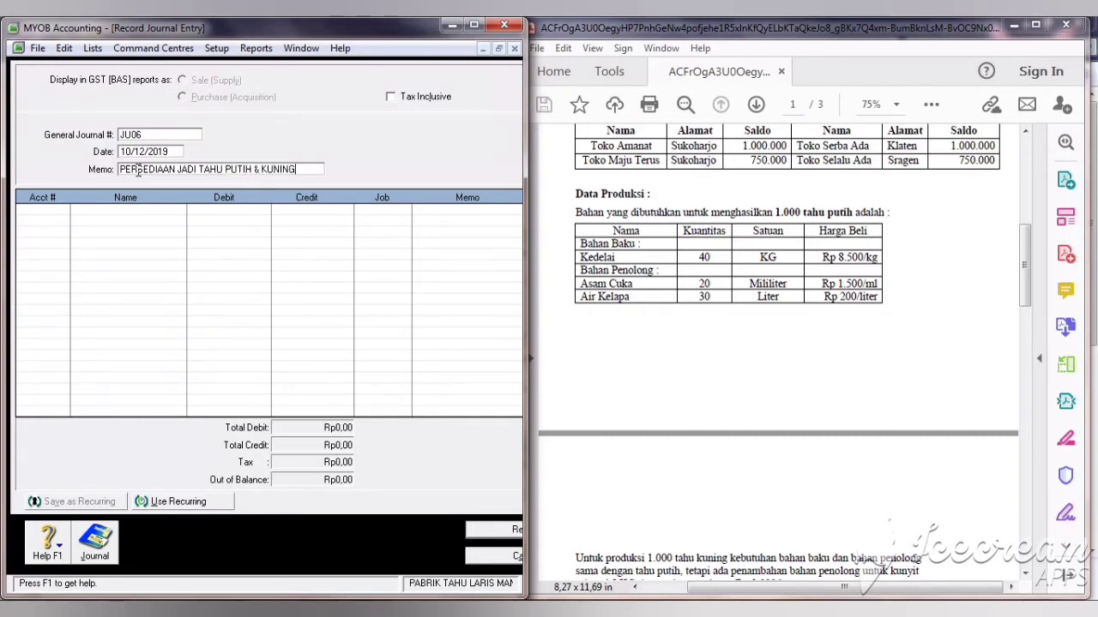
# Step: Add account lines 1-1800 Persediaan B. Jadi Tahu Putih and 5-2100 BDP-BBB Tahu Putih
pyautogui.click(60, 211)
pyautogui.click(63, 209)
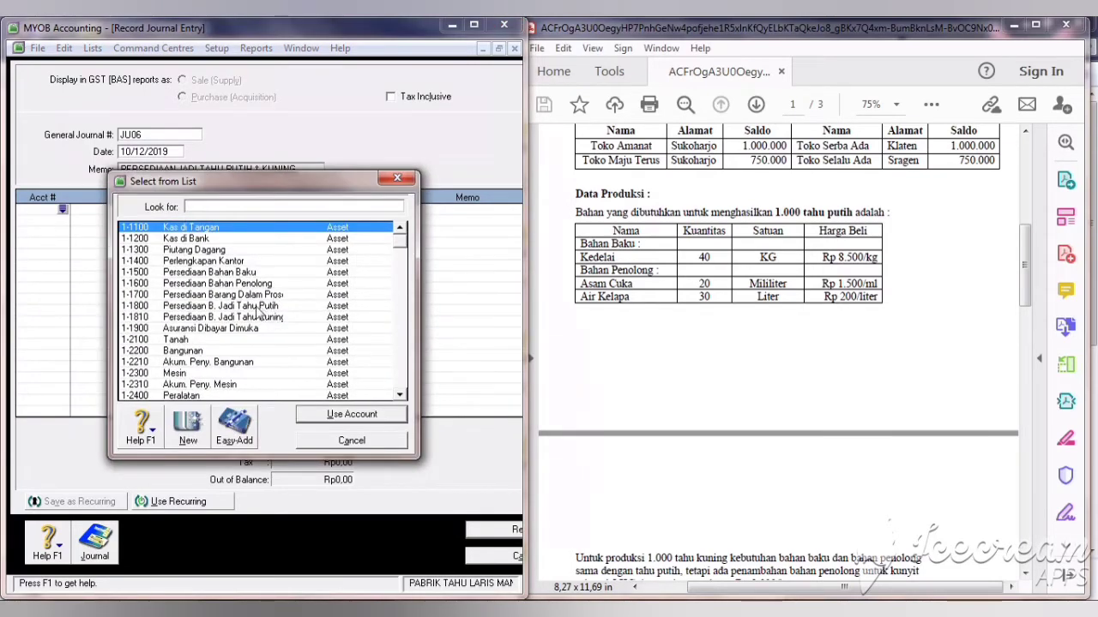
pyautogui.click(257, 306)
pyautogui.click(328, 415)
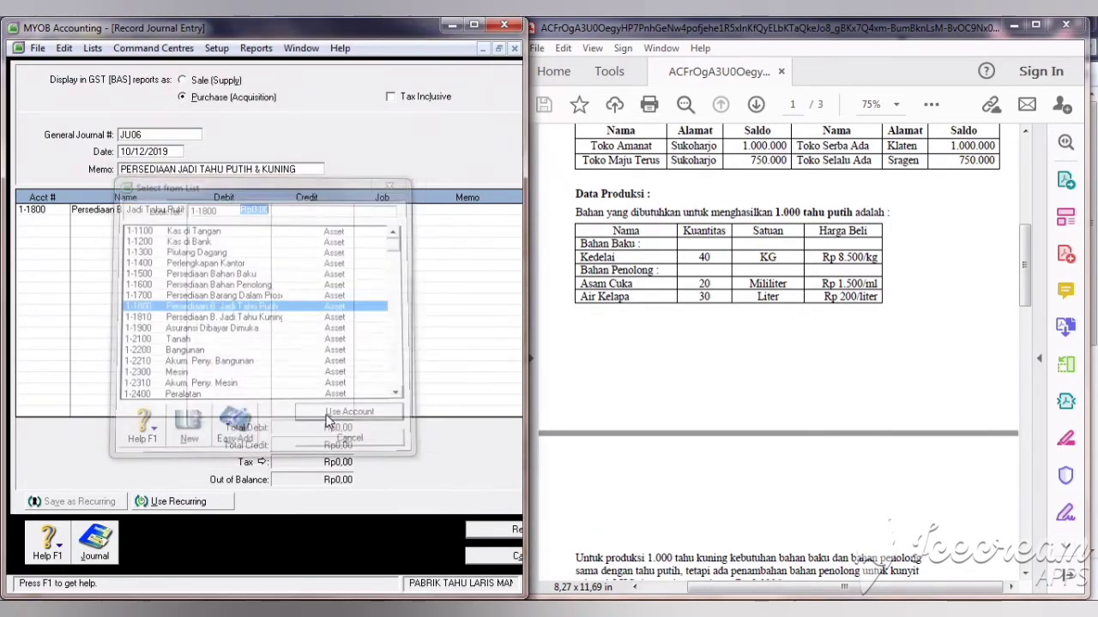
pyautogui.click(46, 222)
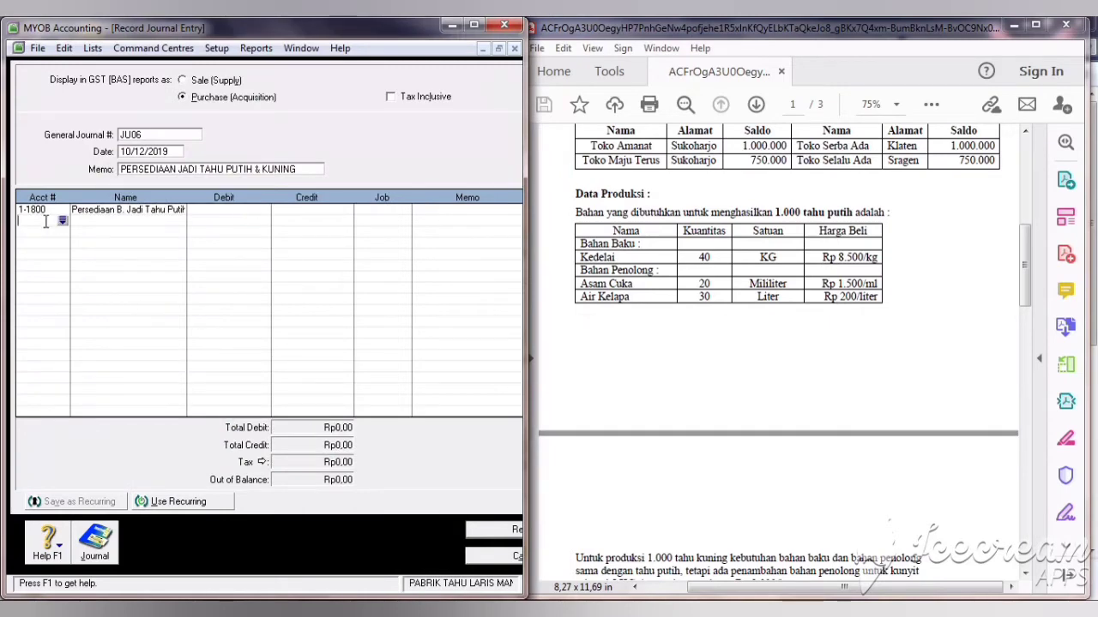
pyautogui.click(62, 221)
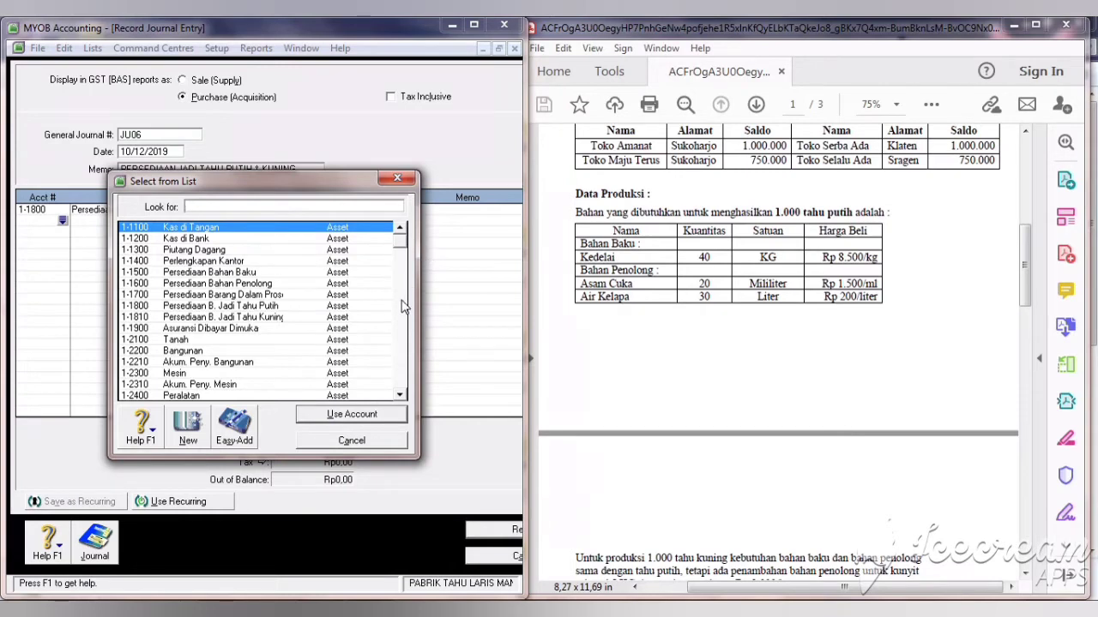
pyautogui.click(401, 352)
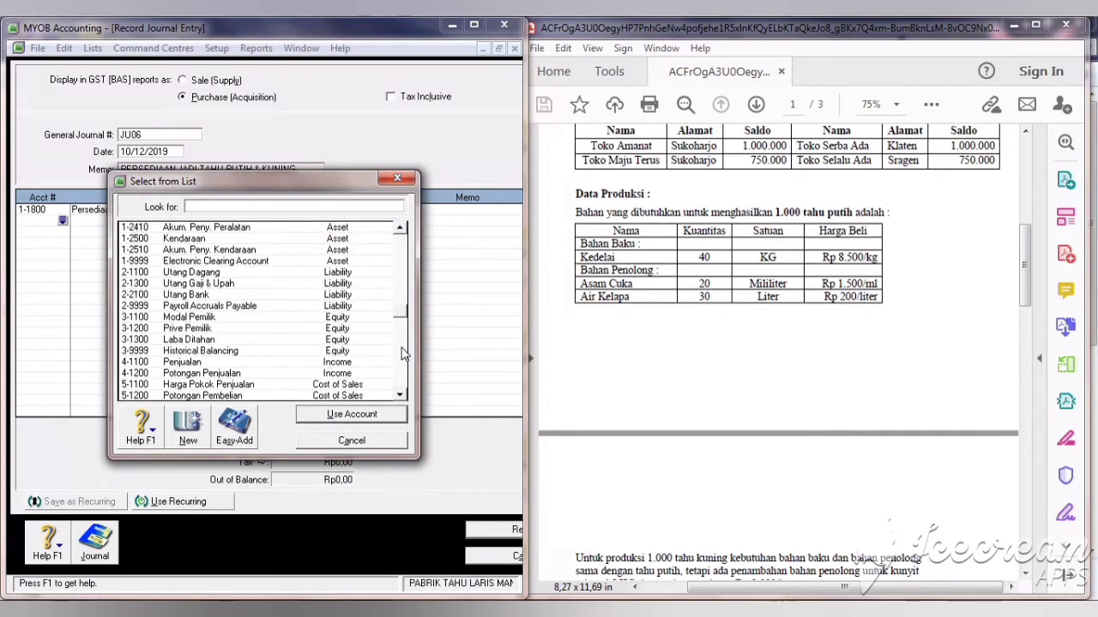
pyautogui.click(403, 354)
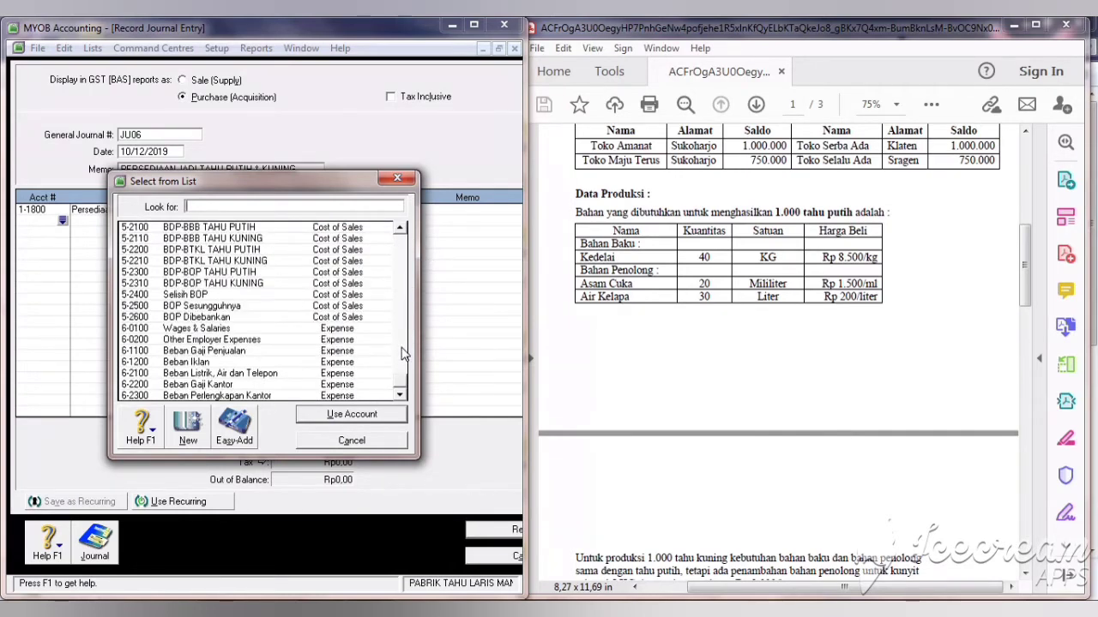
pyautogui.click(248, 229)
pyautogui.click(333, 417)
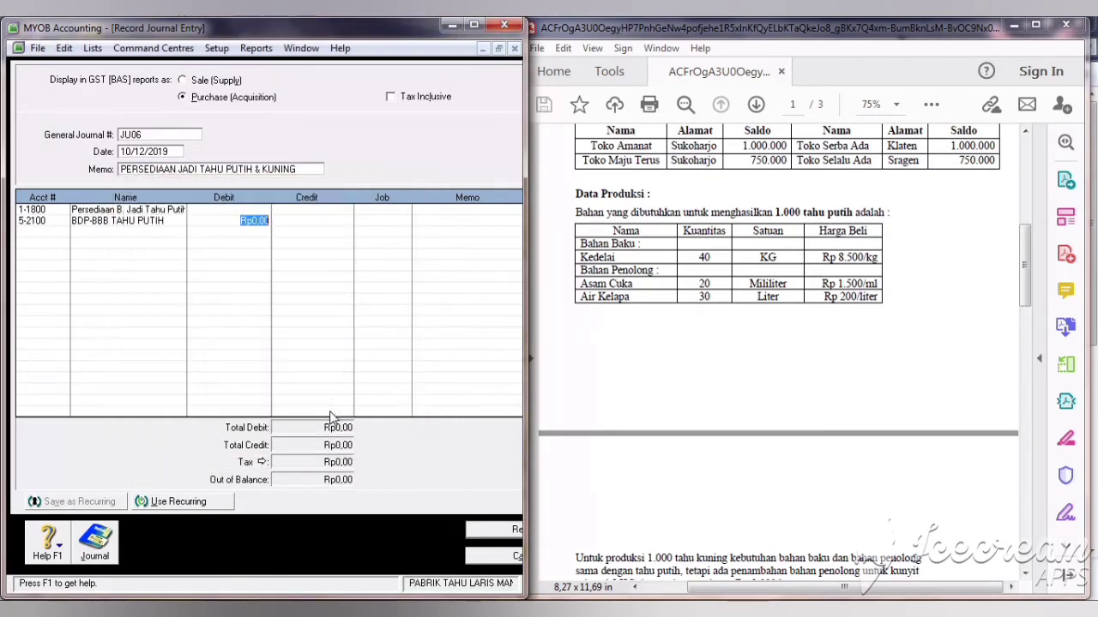
# Step: Add account lines 5-2200 and 5-2300, then view the Transaction Journal
pyautogui.click(52, 231)
pyautogui.write('5')
pyautogui.press('Tab')
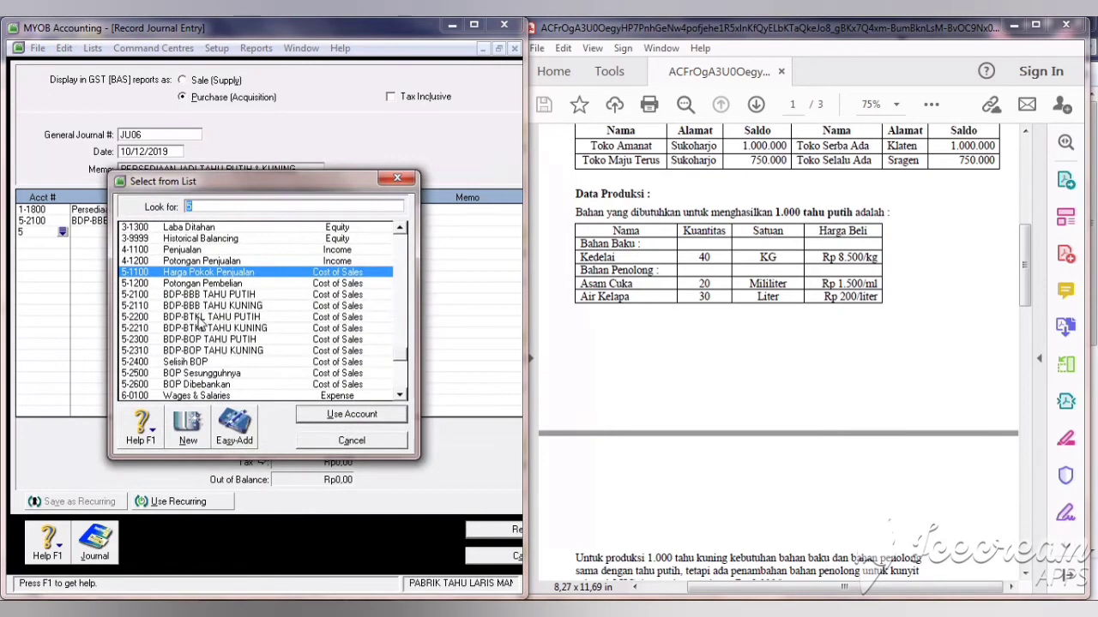
pyautogui.click(195, 318)
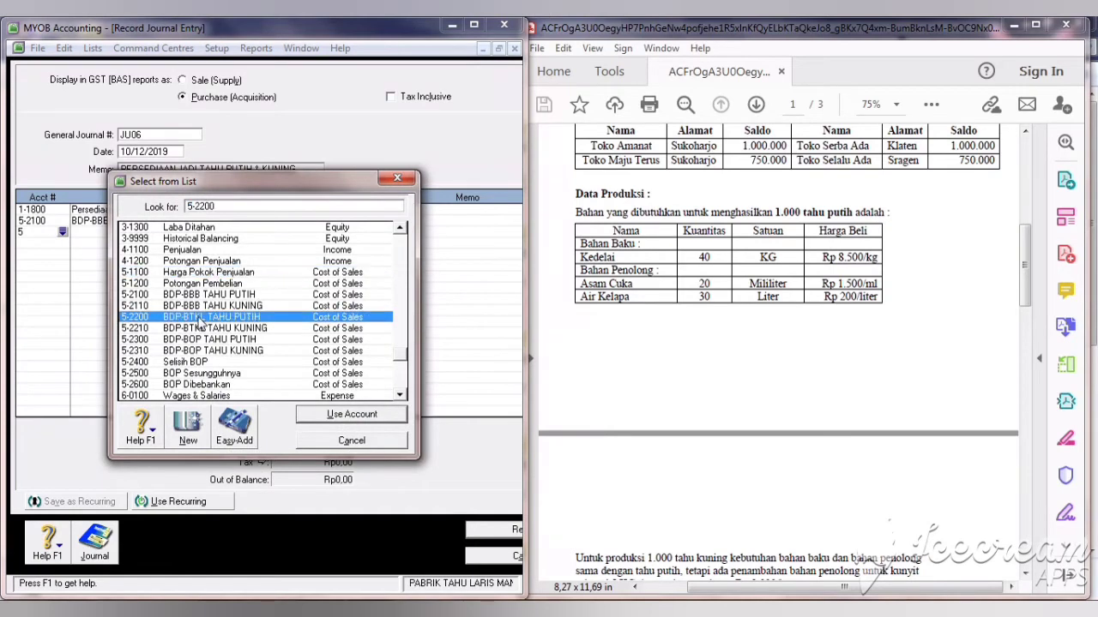
pyautogui.click(336, 418)
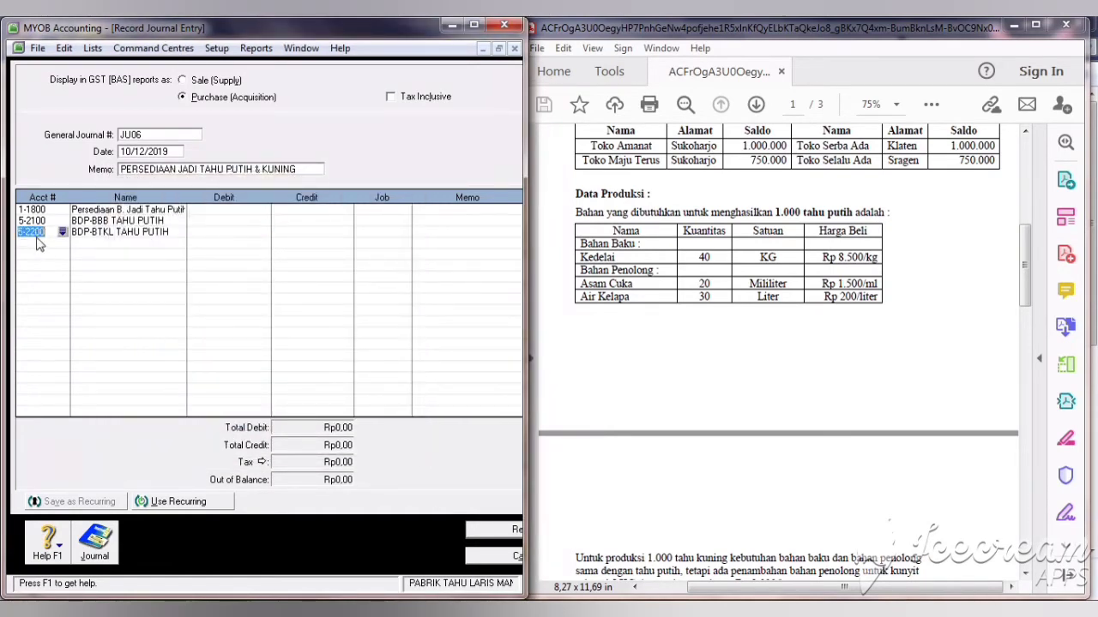
pyautogui.click(41, 246)
pyautogui.write('5')
pyautogui.press('Tab')
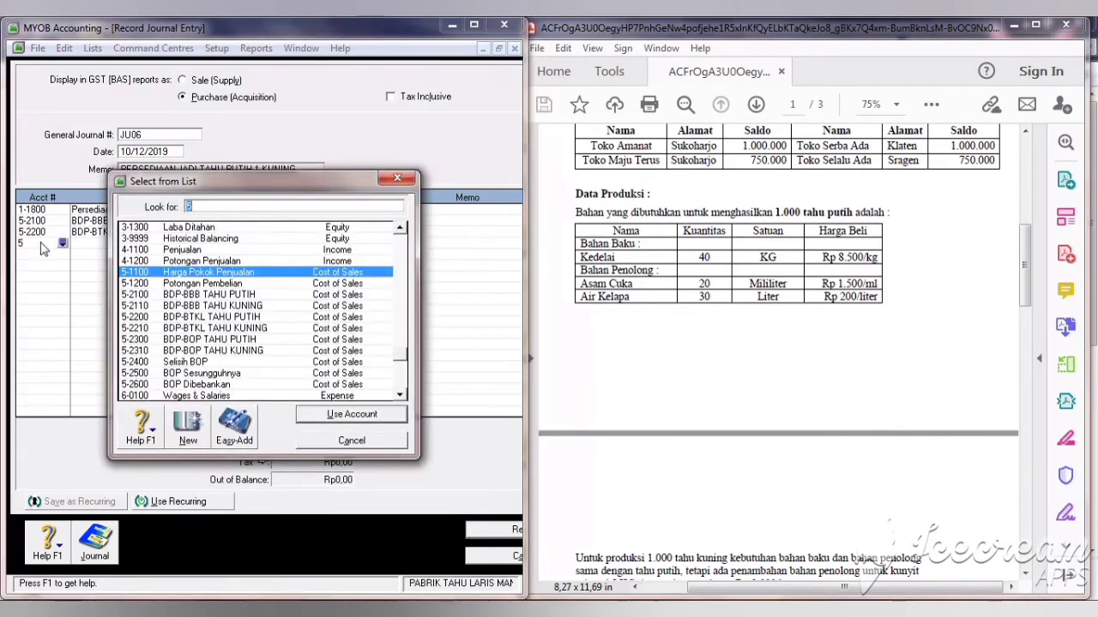
pyautogui.click(231, 341)
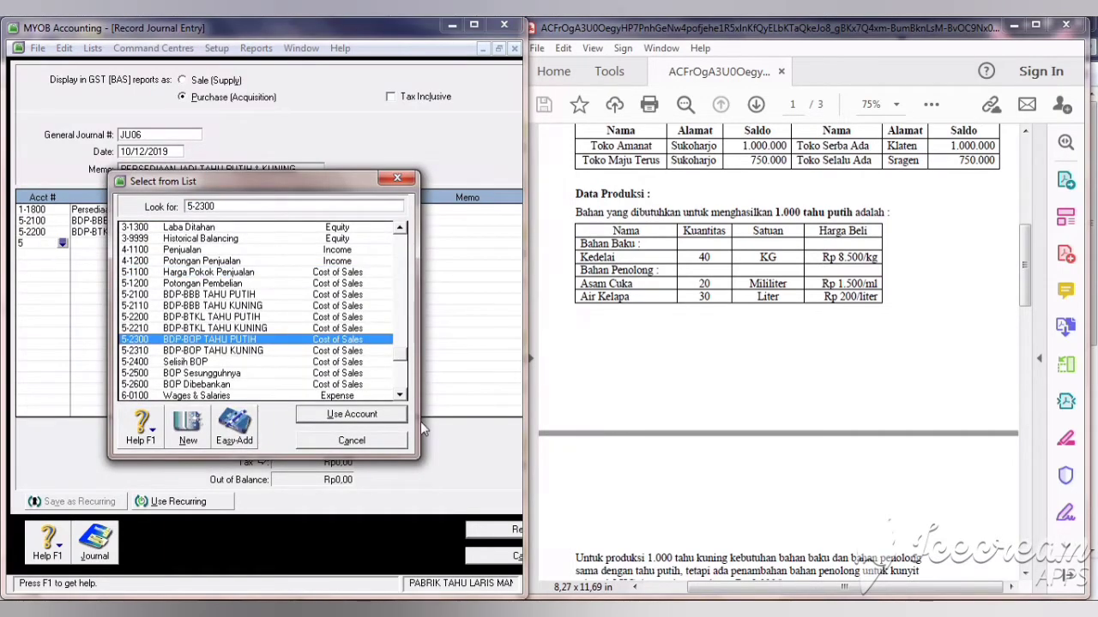
pyautogui.click(388, 420)
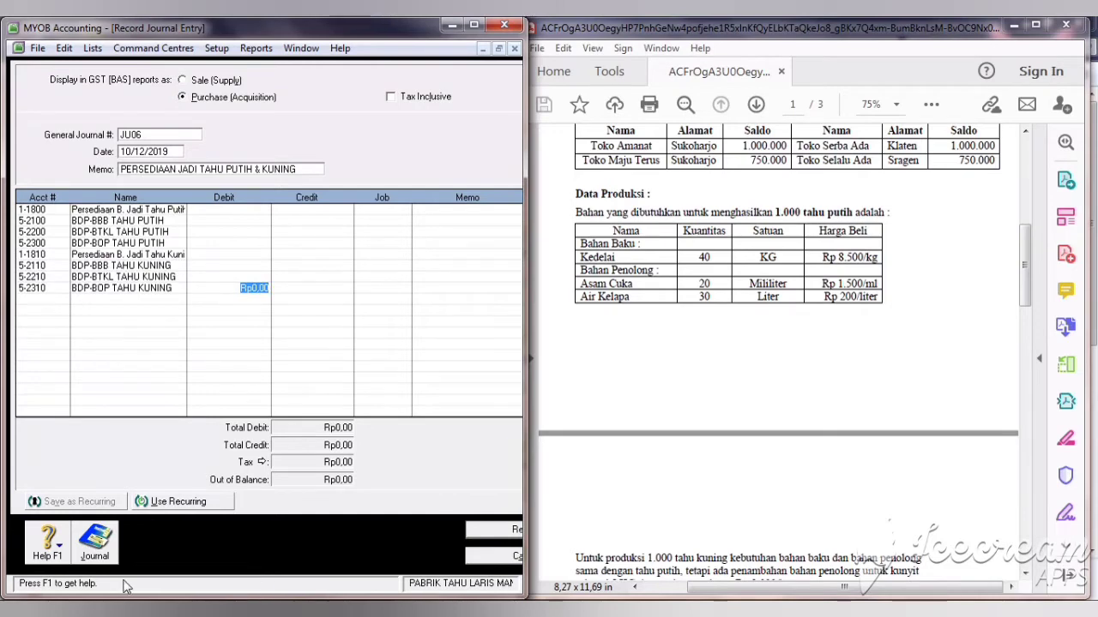
pyautogui.click(96, 547)
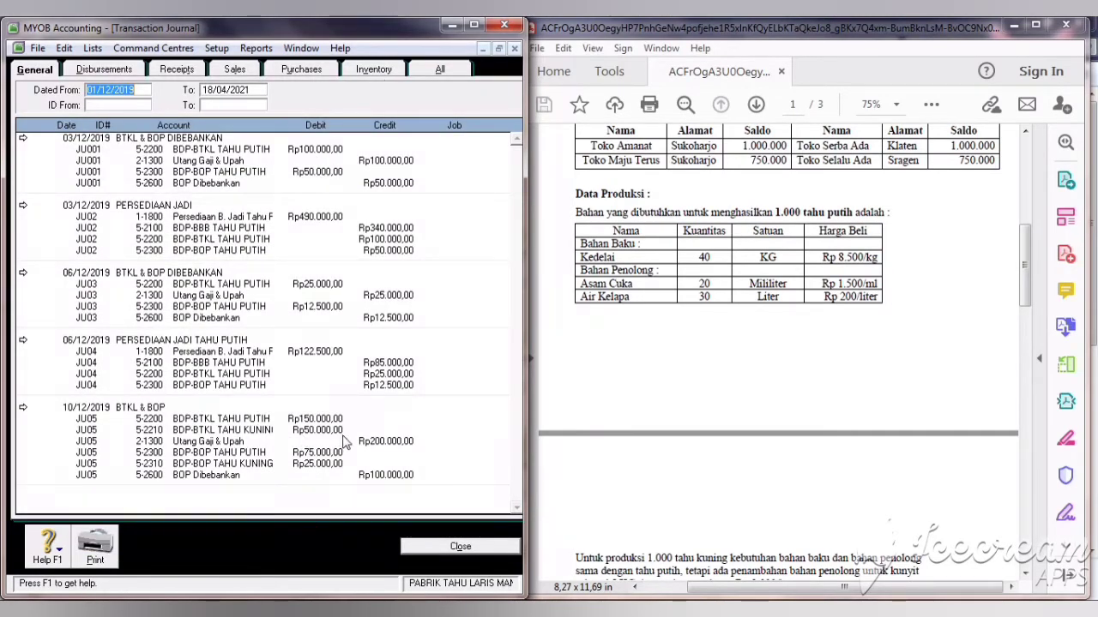
# Step: List all transaction types, scroll through them, then close back to the JU06 entry
pyautogui.click(437, 71)
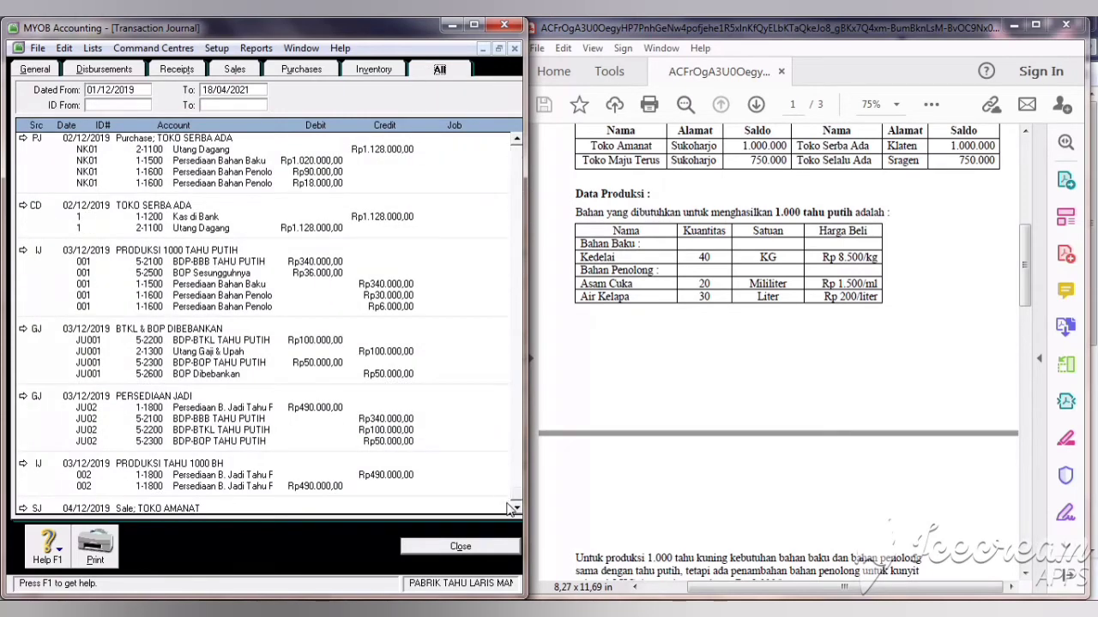
pyautogui.scroll(-5, 513, 504)
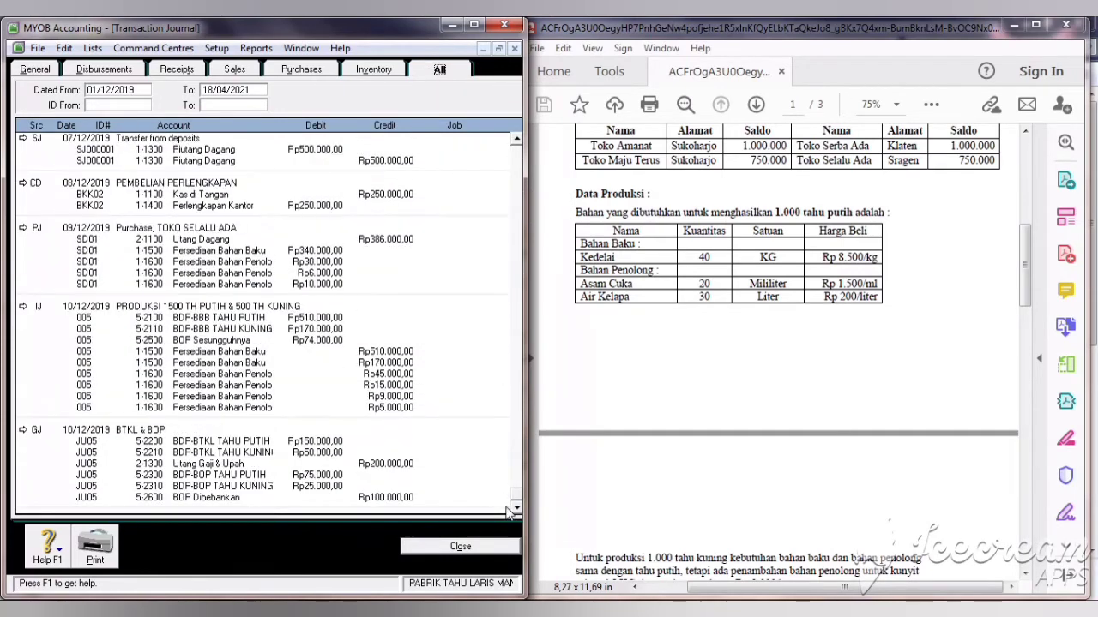
pyautogui.click(442, 550)
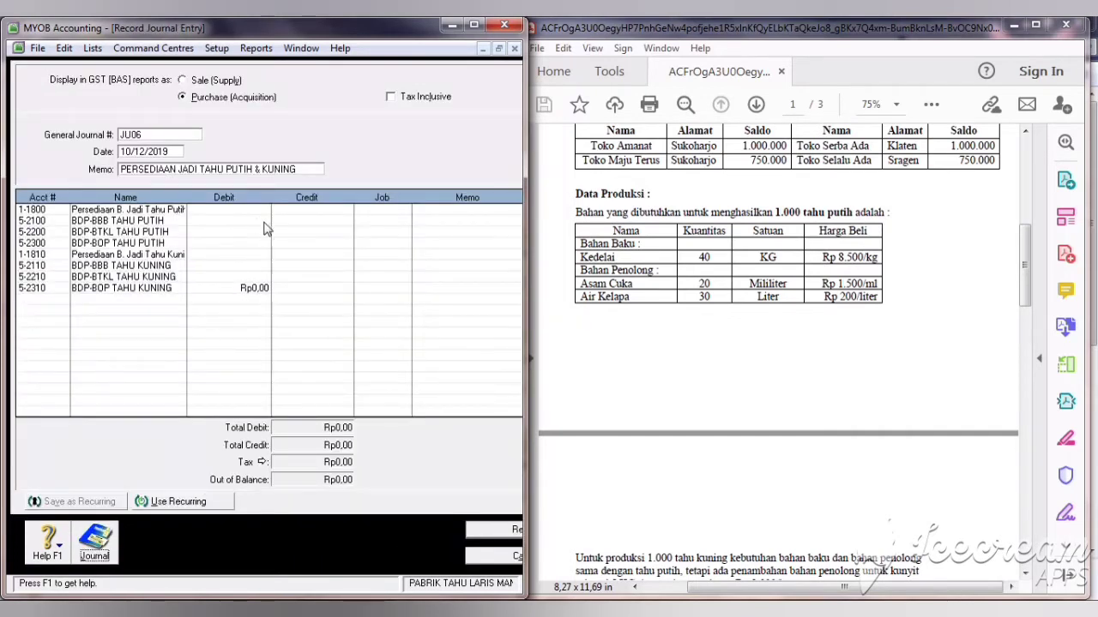
# Step: Enter JU06 credits of 510.000 to 5-2100, 150.000 to 5-2200 and 75.000 to 5-2300
pyautogui.click(280, 221)
pyautogui.write('310000')
pyautogui.press('Return')
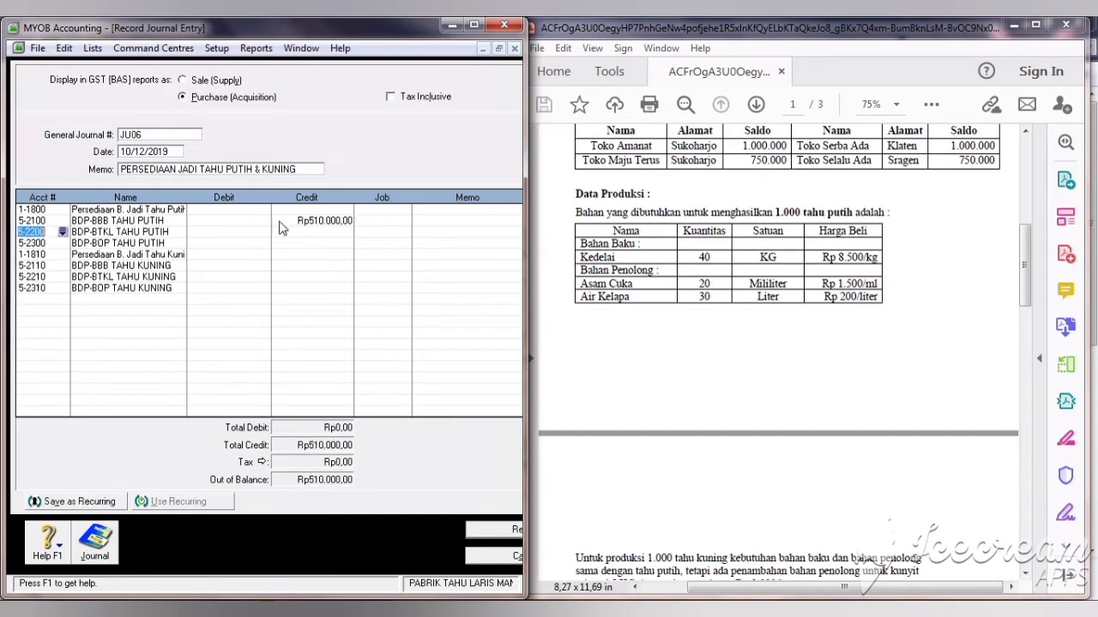
pyautogui.click(317, 234)
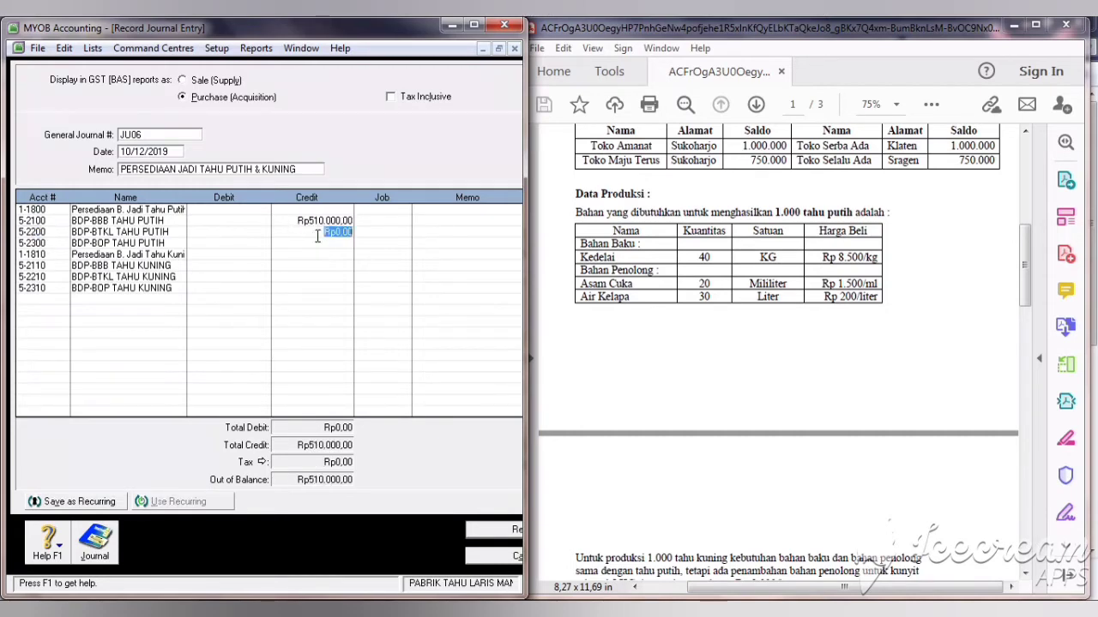
pyautogui.write('150.')
pyautogui.write('0000')
pyautogui.click(316, 243)
pyautogui.write('7500')
pyautogui.press('Down')
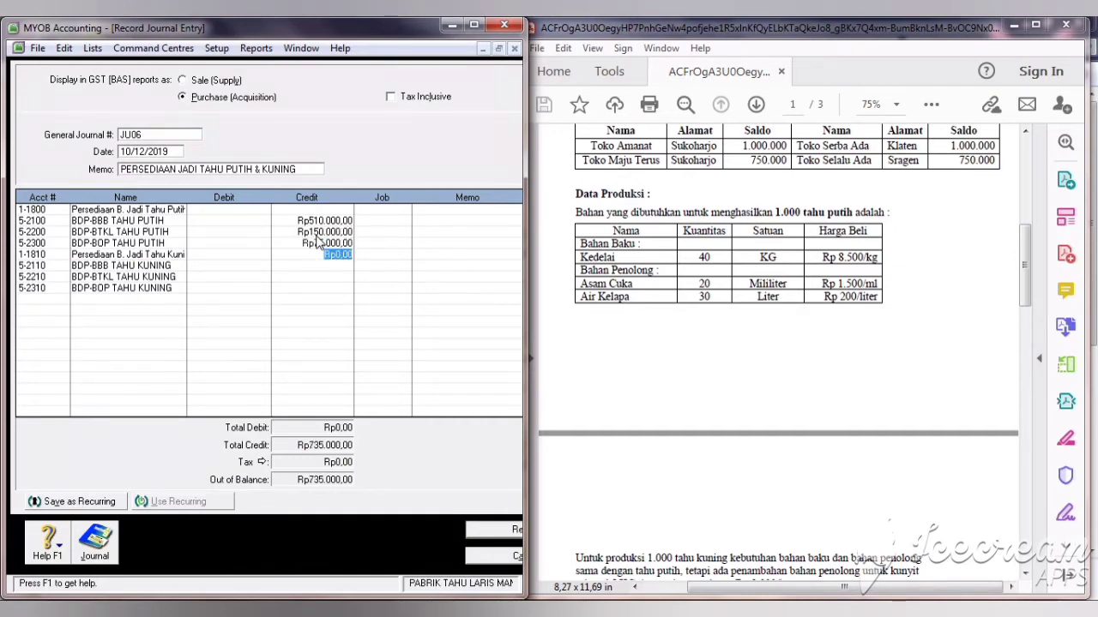
# Step: Fill the Rp735.000 debit for 1-1800 and check earlier entries in the transaction listing
pyautogui.click(256, 210)
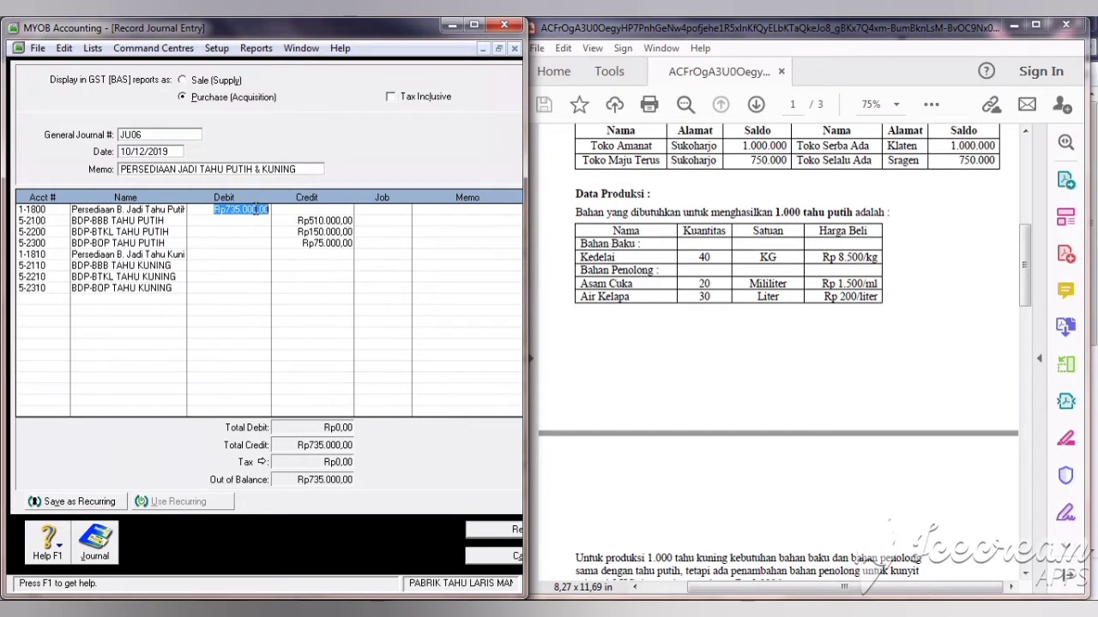
pyautogui.click(316, 242)
pyautogui.click(318, 257)
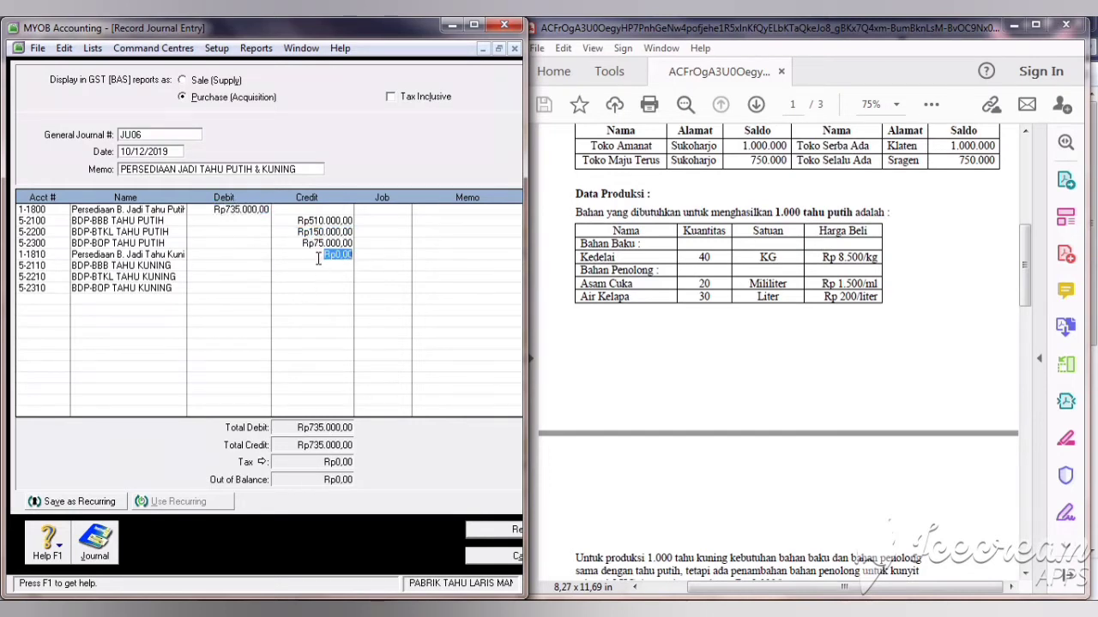
pyautogui.click(320, 265)
pyautogui.click(97, 540)
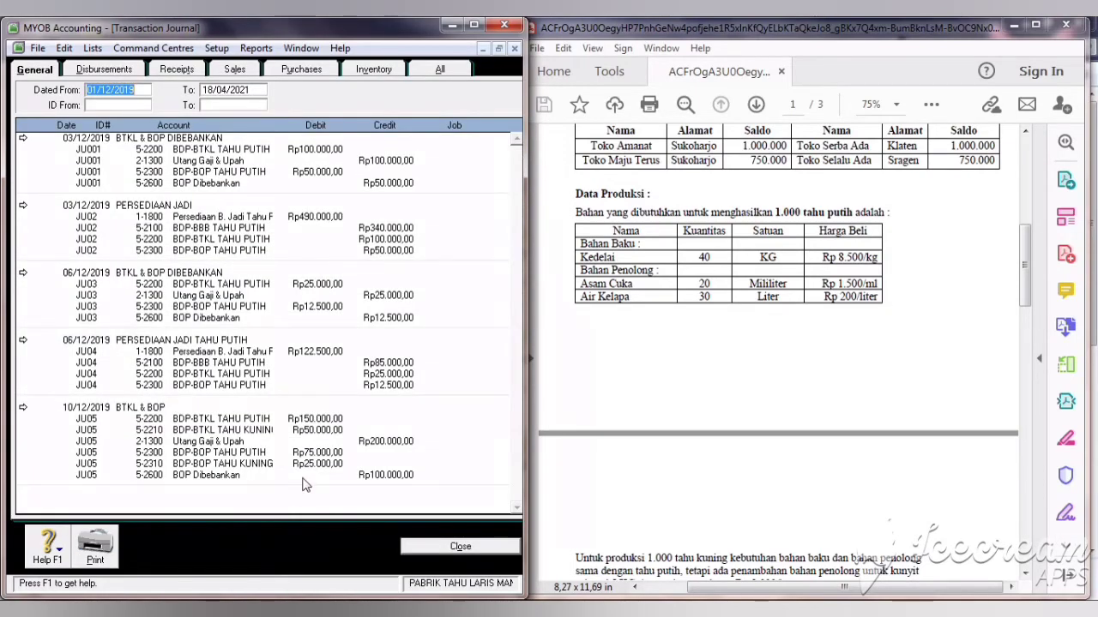
pyautogui.click(426, 546)
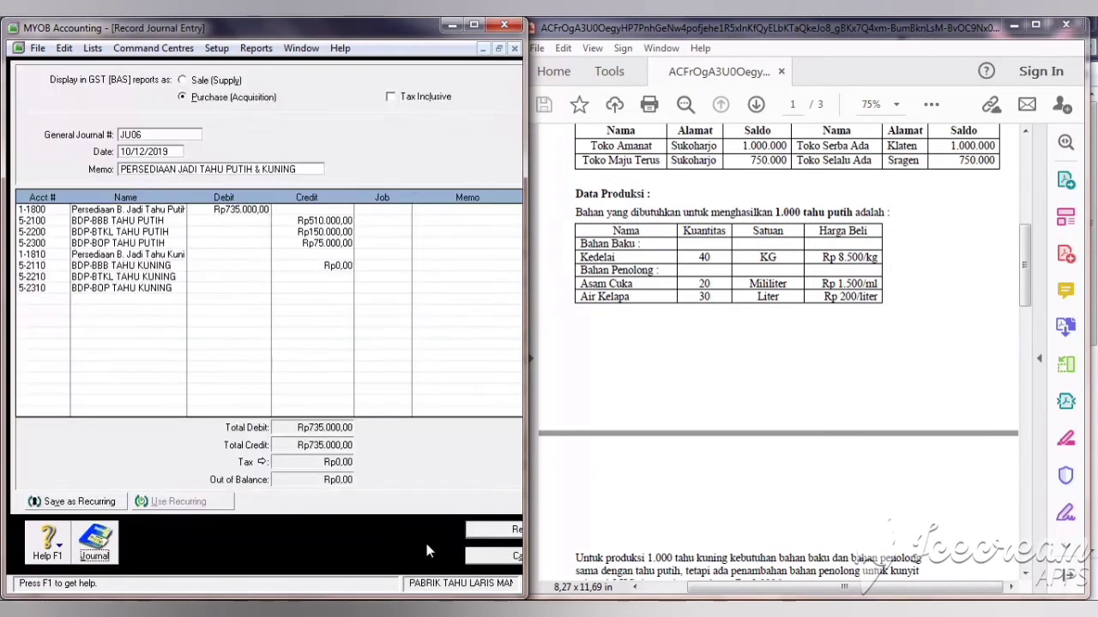
# Step: Enter credits 170.000, 50.000 and 25.000, debit 1-1810 Rp245.000, and record JU06
pyautogui.click(352, 266)
pyautogui.write('170.000')
pyautogui.click(353, 276)
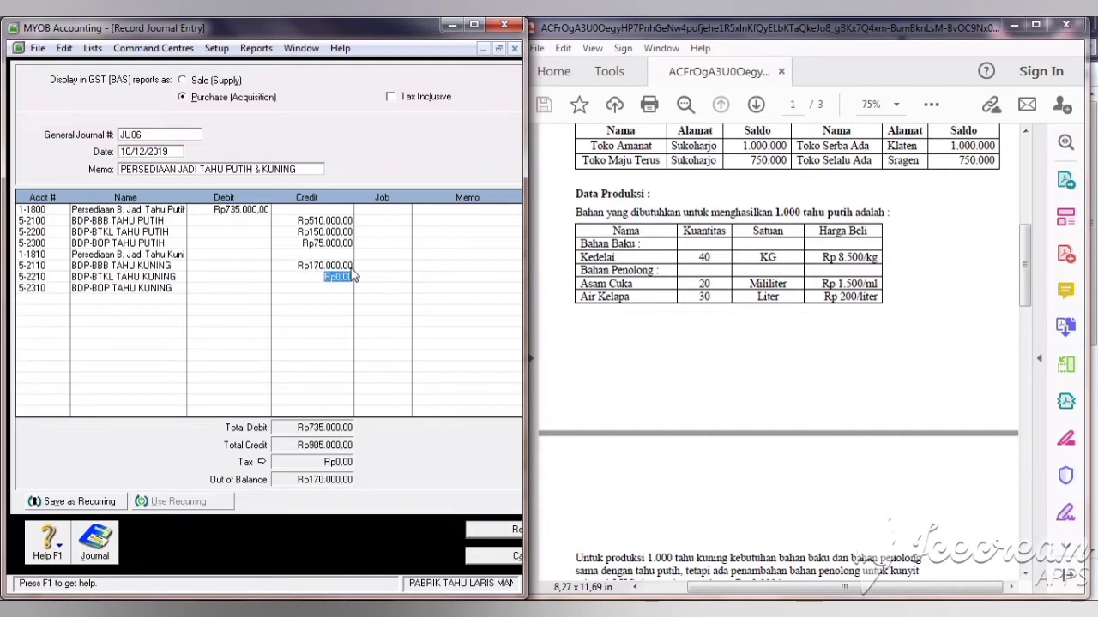
pyautogui.write('50')
pyautogui.write('000')
pyautogui.press('Down')
pyautogui.write('250')
pyautogui.click(253, 258)
pyautogui.click(327, 276)
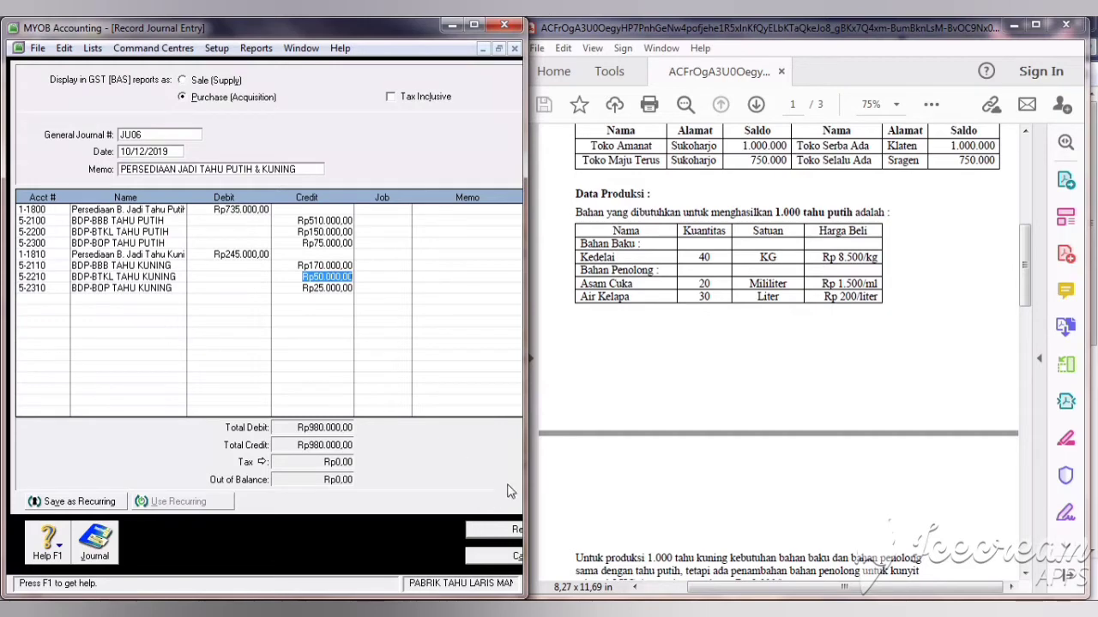
pyautogui.click(506, 531)
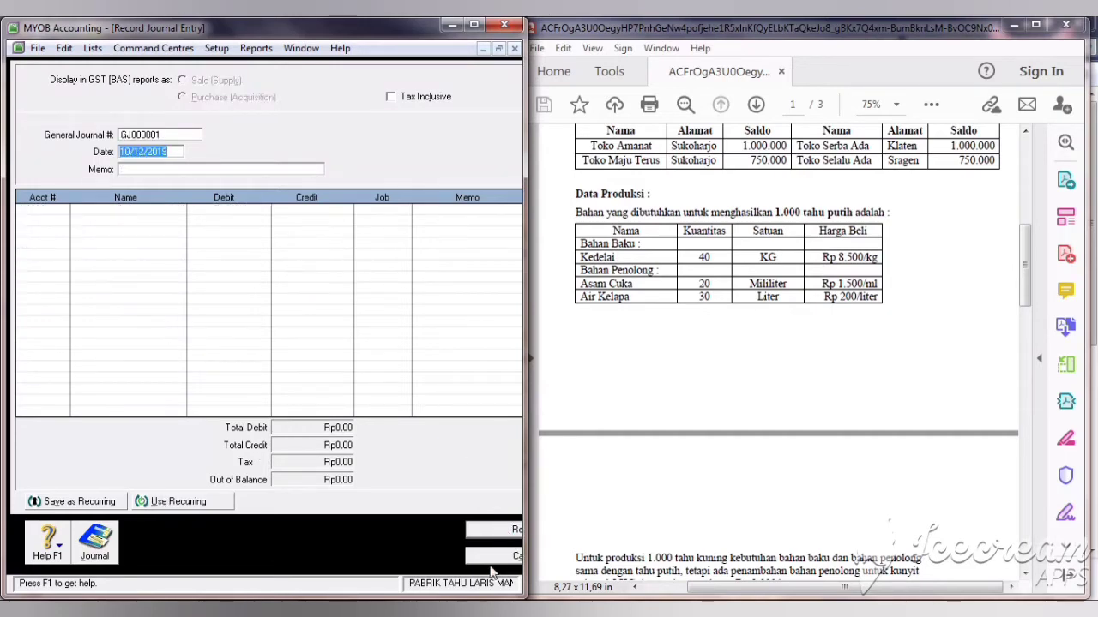
# Step: Start inventory adjustment 006 with memo 'PERSEDIAAN TAHU PUTIH & KUNING'
pyautogui.click(491, 561)
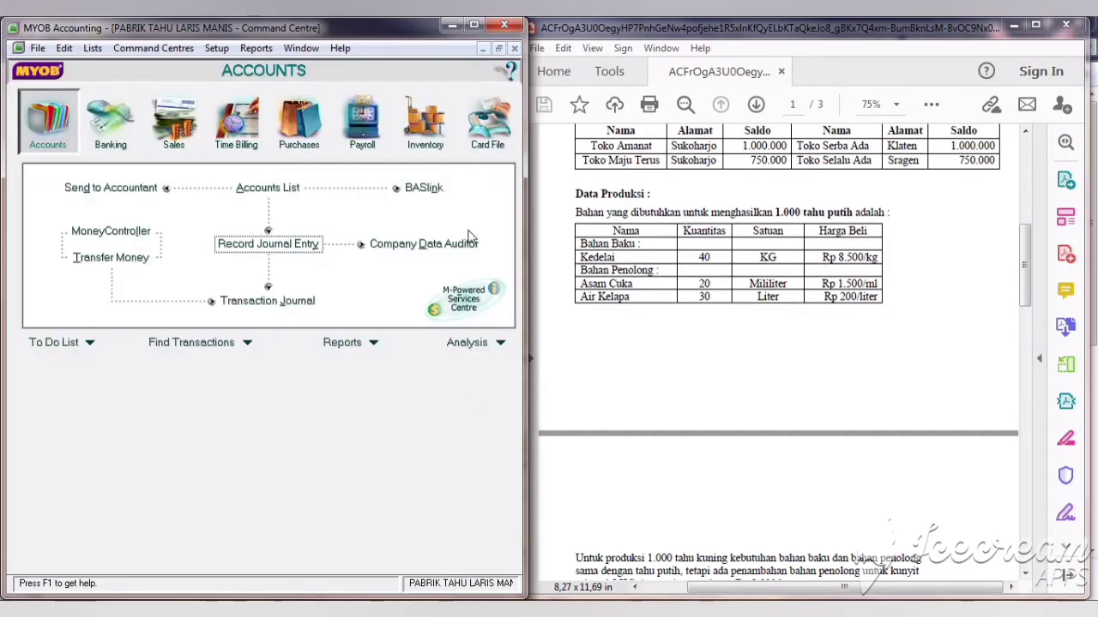
pyautogui.click(438, 114)
pyautogui.click(453, 180)
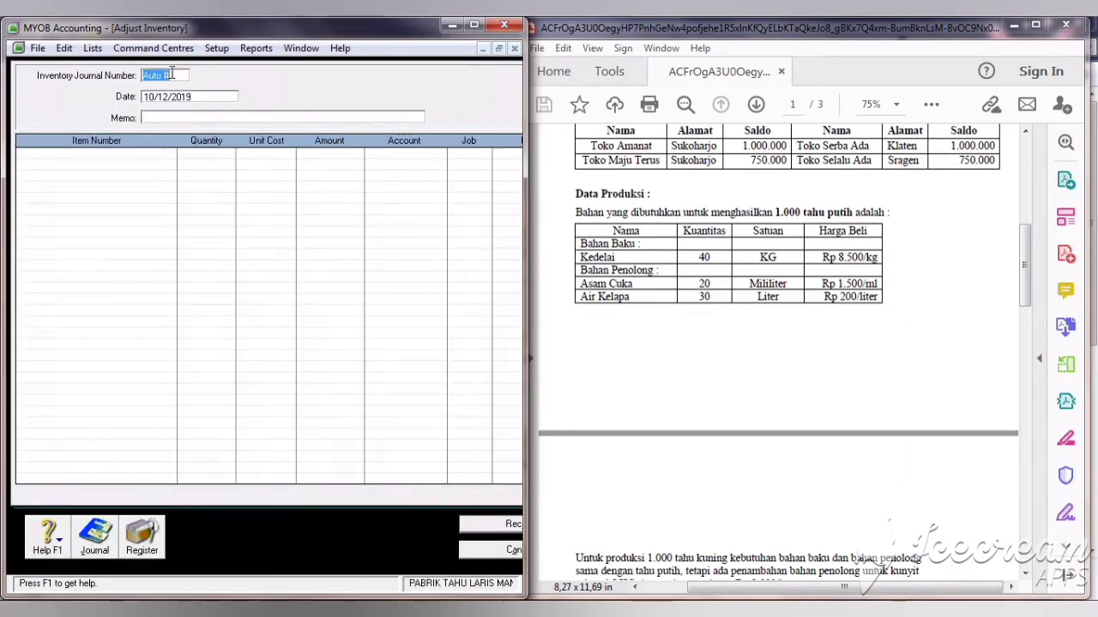
pyautogui.write('006')
pyautogui.click(163, 118)
pyautogui.write('PERSEDIAAN TAHU PUTIH & KUNING')
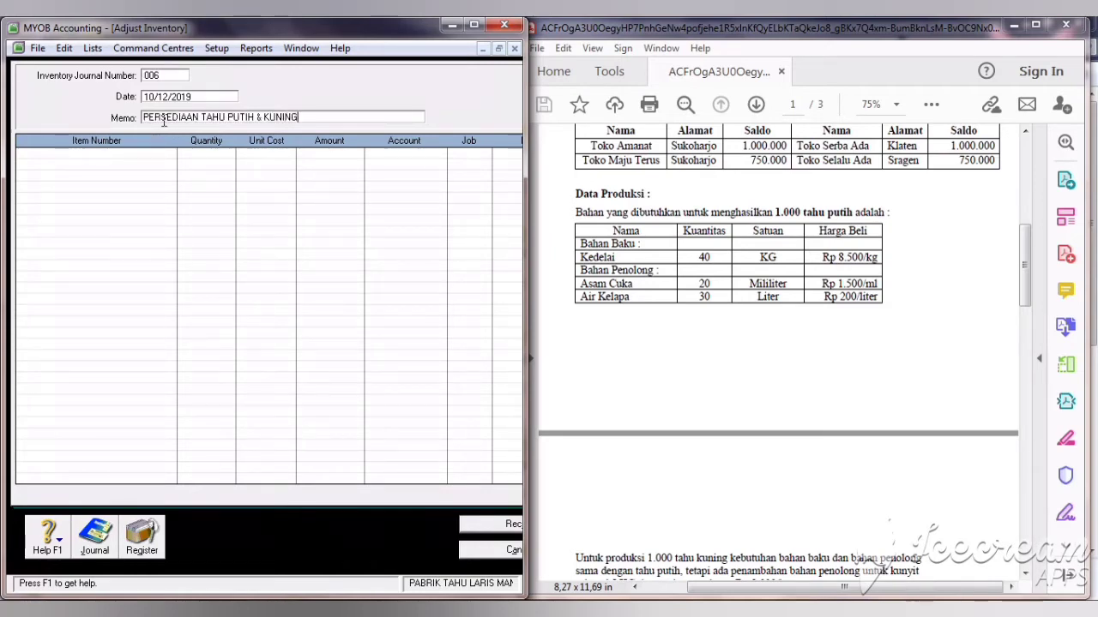
# Step: Add PRODUK1 Tahu Putih with quantity 1.500 at unit cost Rp490
pyautogui.click(107, 155)
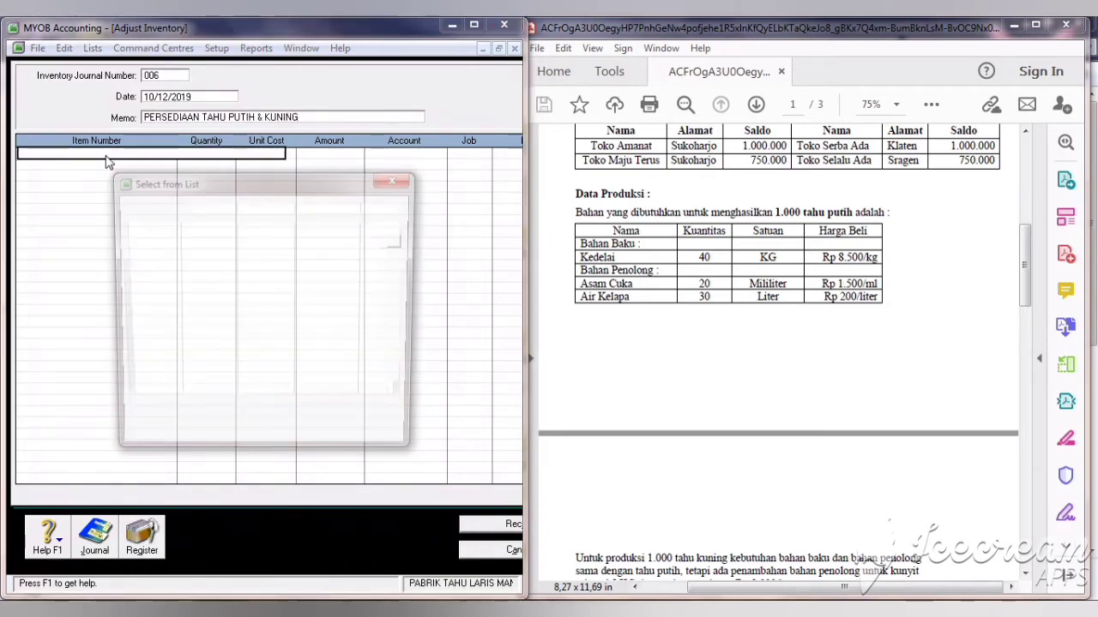
pyautogui.press('Tab')
pyautogui.write('PRODUK1')
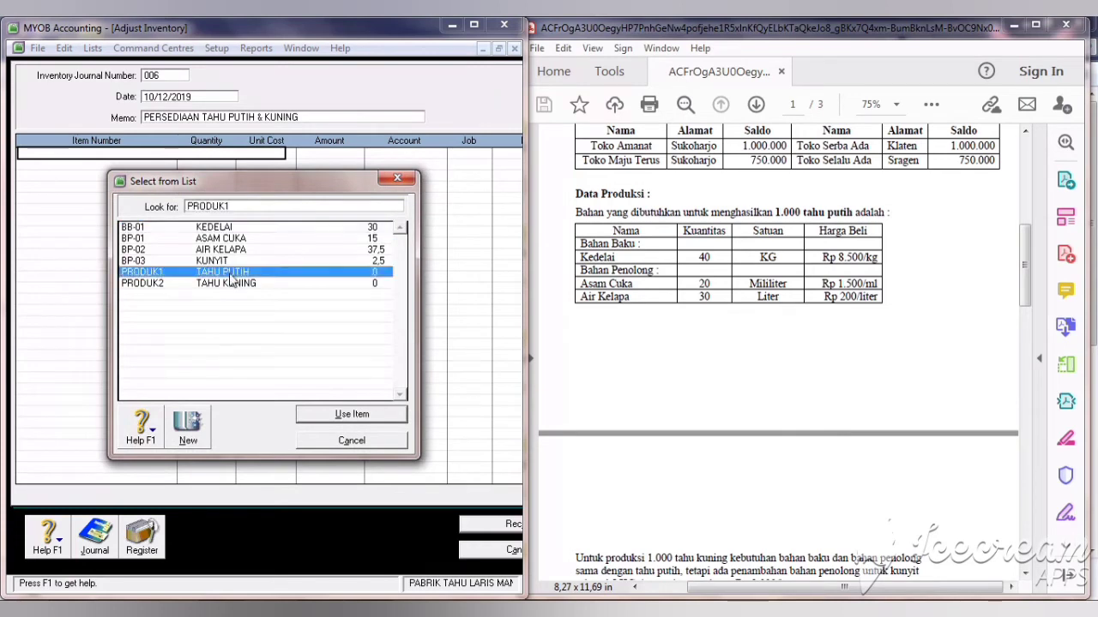
pyautogui.click(341, 416)
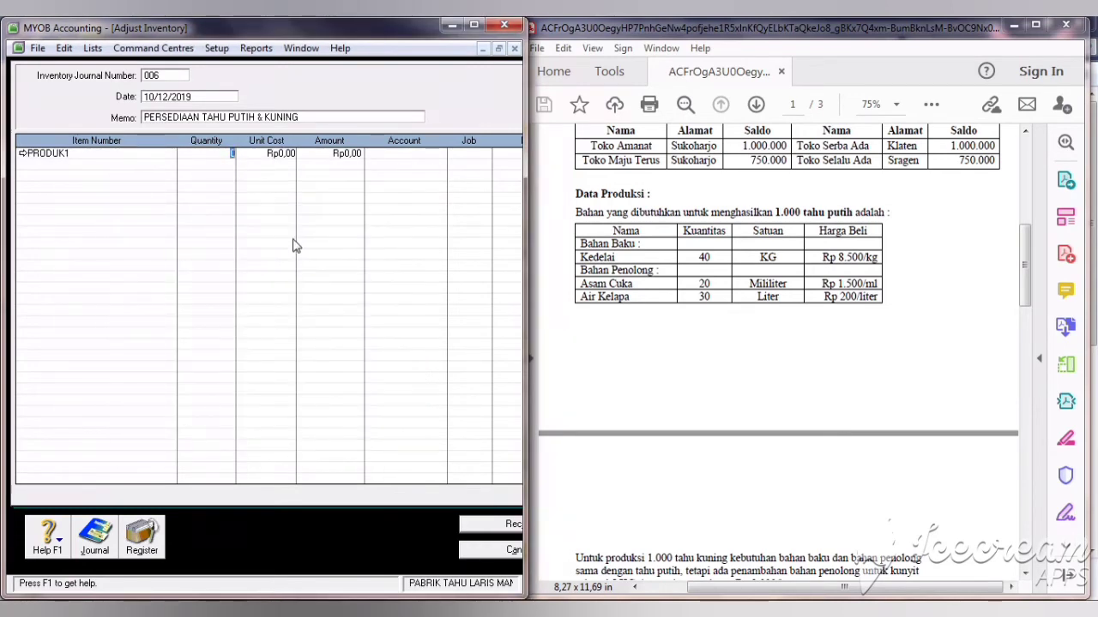
pyautogui.write('1500')
pyautogui.press('Tab')
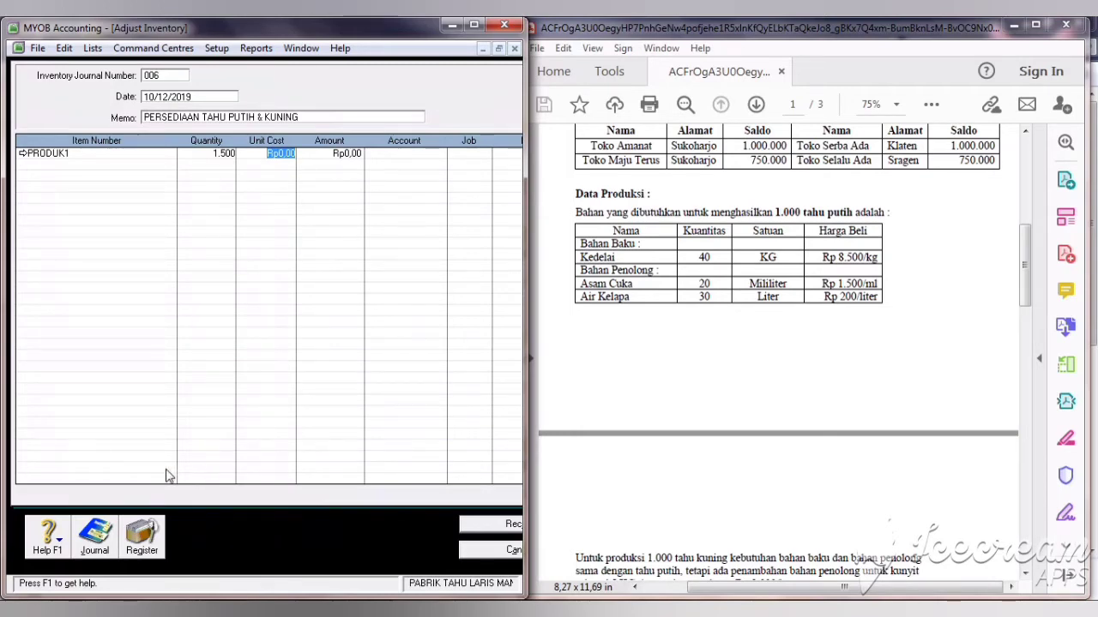
pyautogui.write('45')
pyautogui.write('0')
pyautogui.press('Tab')
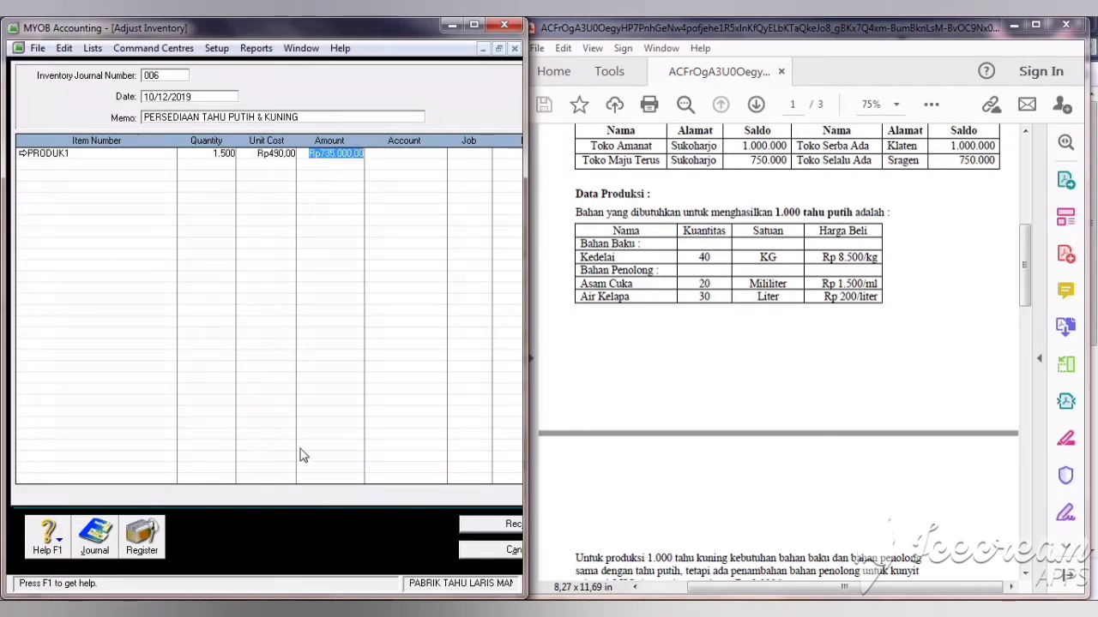
# Step: Assign account 1-1800 to the PRODUK1 adjustment line
pyautogui.press('Tab')
pyautogui.write('6-')
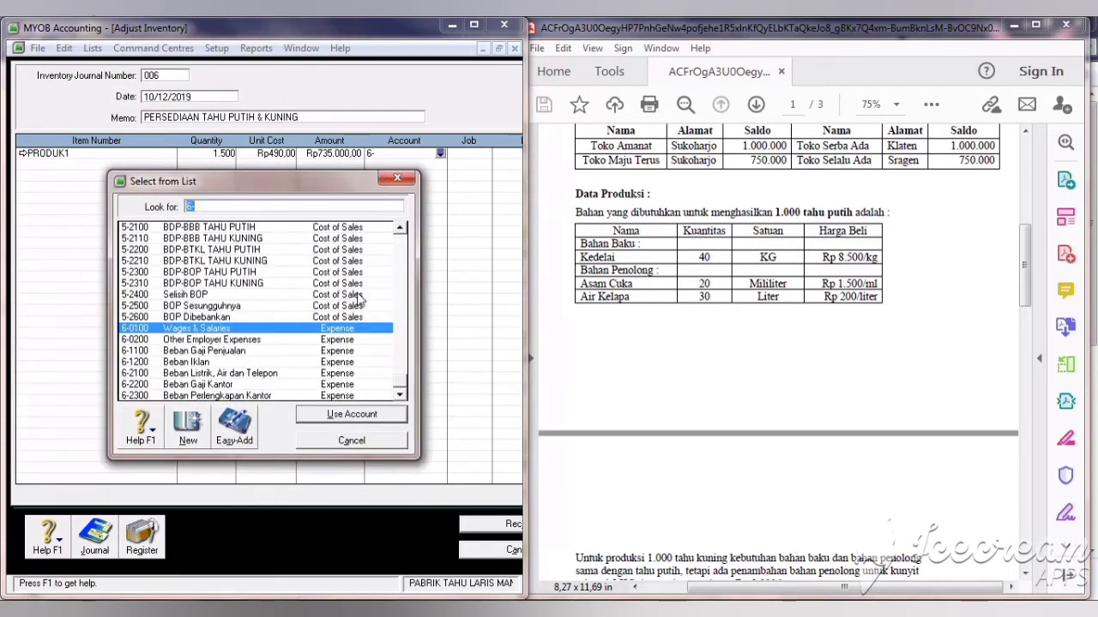
pyautogui.click(407, 275)
pyautogui.click(401, 258)
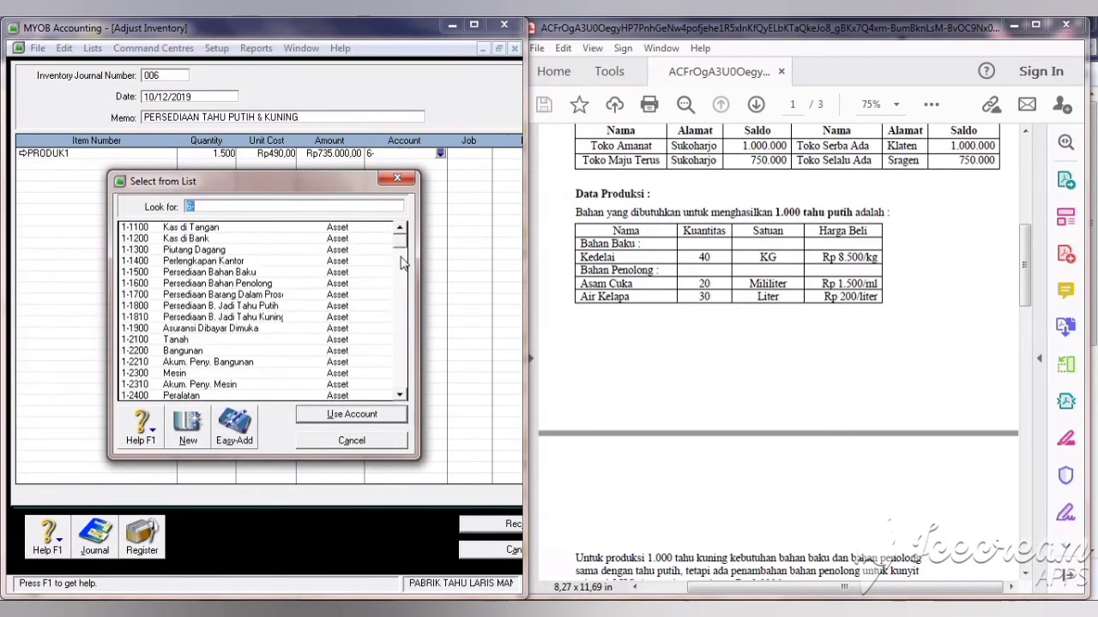
pyautogui.click(400, 257)
pyautogui.click(400, 258)
pyautogui.click(278, 307)
pyautogui.click(331, 417)
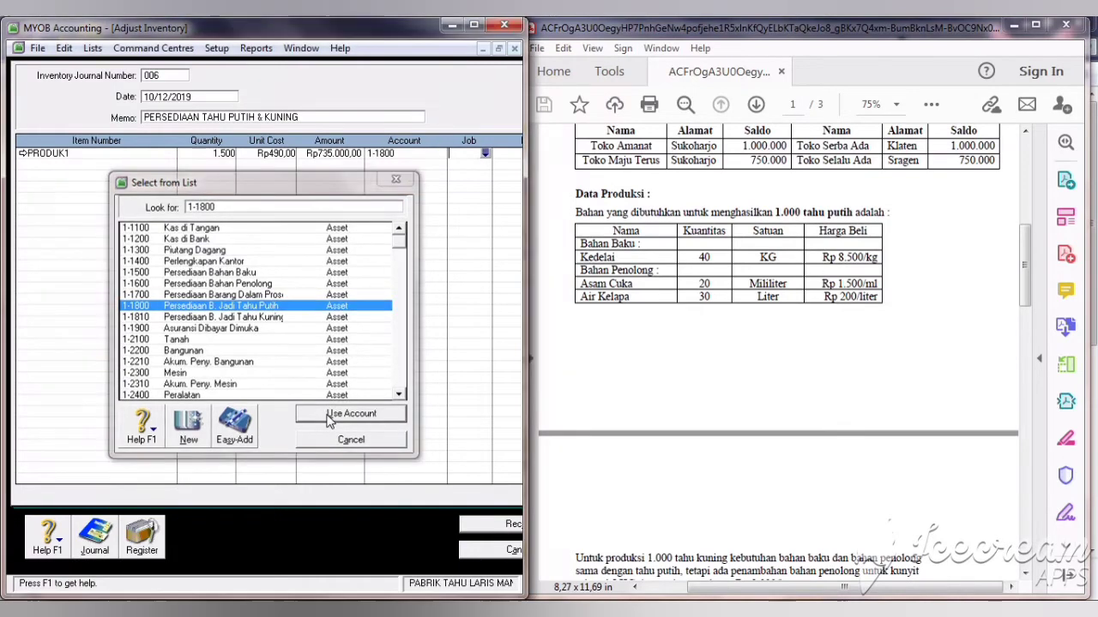
# Step: Add PRODUK2 Tahu Kuning as a second line with quantity 500 at Rp490
pyautogui.click(84, 165)
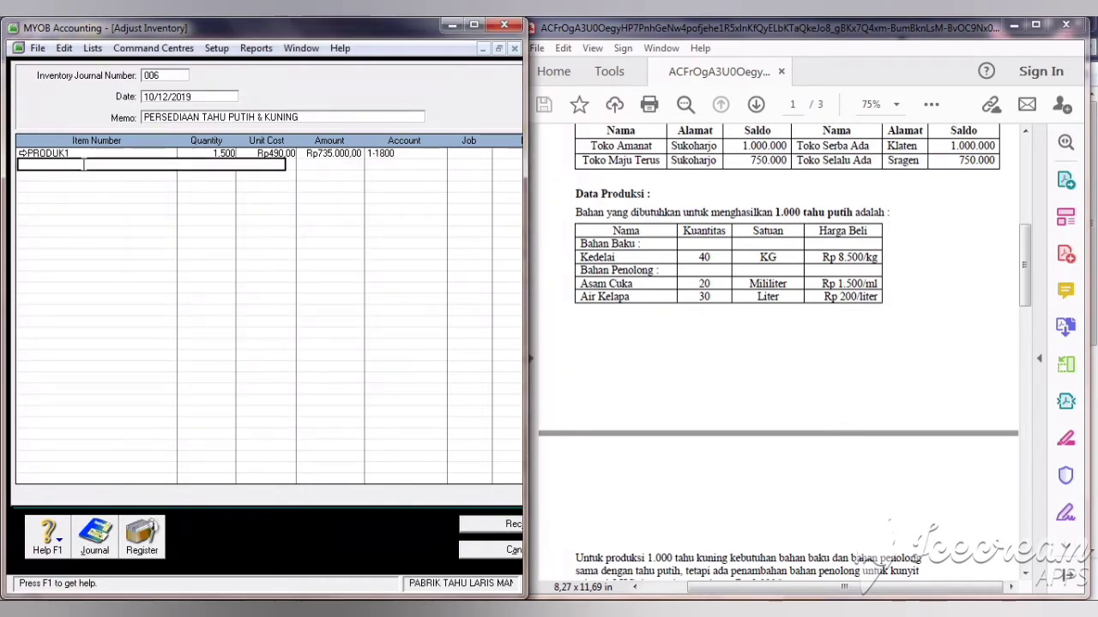
pyautogui.press('Return')
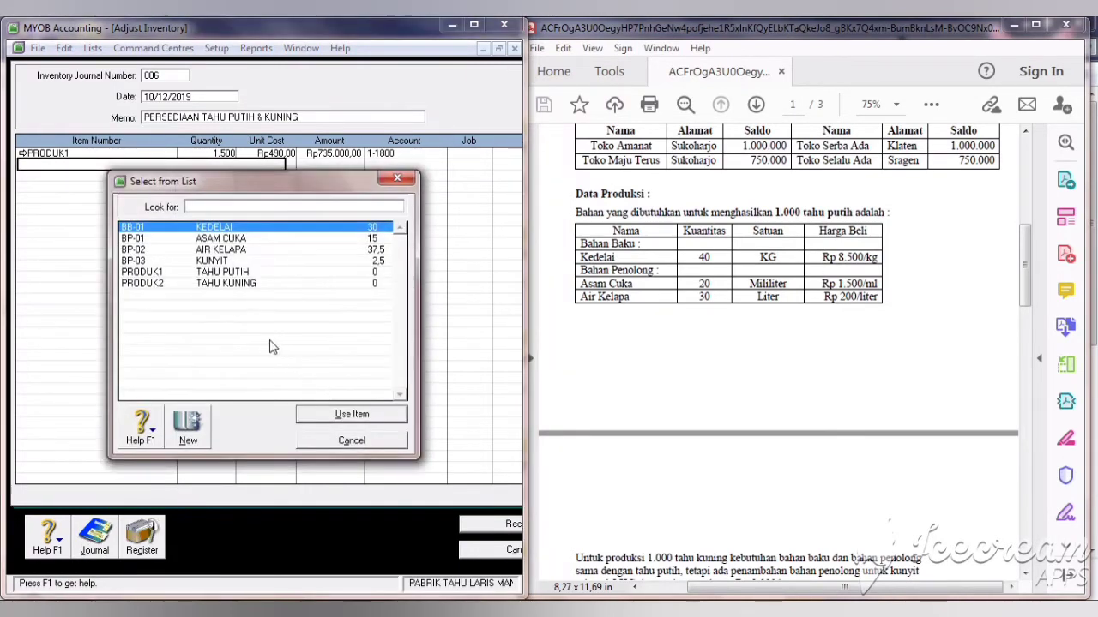
pyautogui.click(229, 284)
pyautogui.click(351, 415)
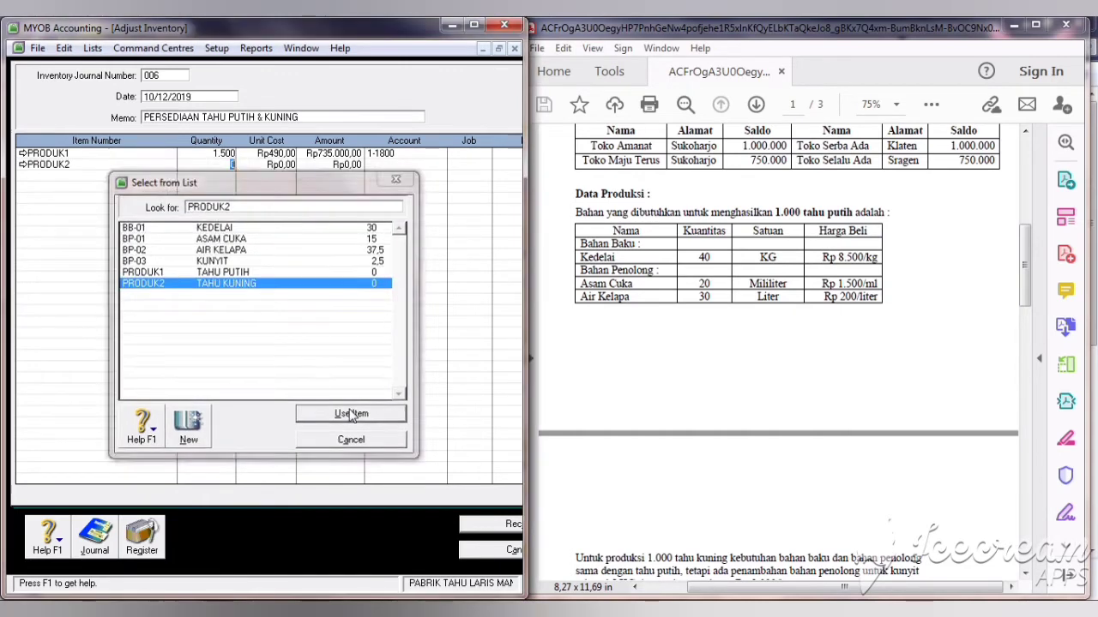
pyautogui.write('500')
pyautogui.press('Tab')
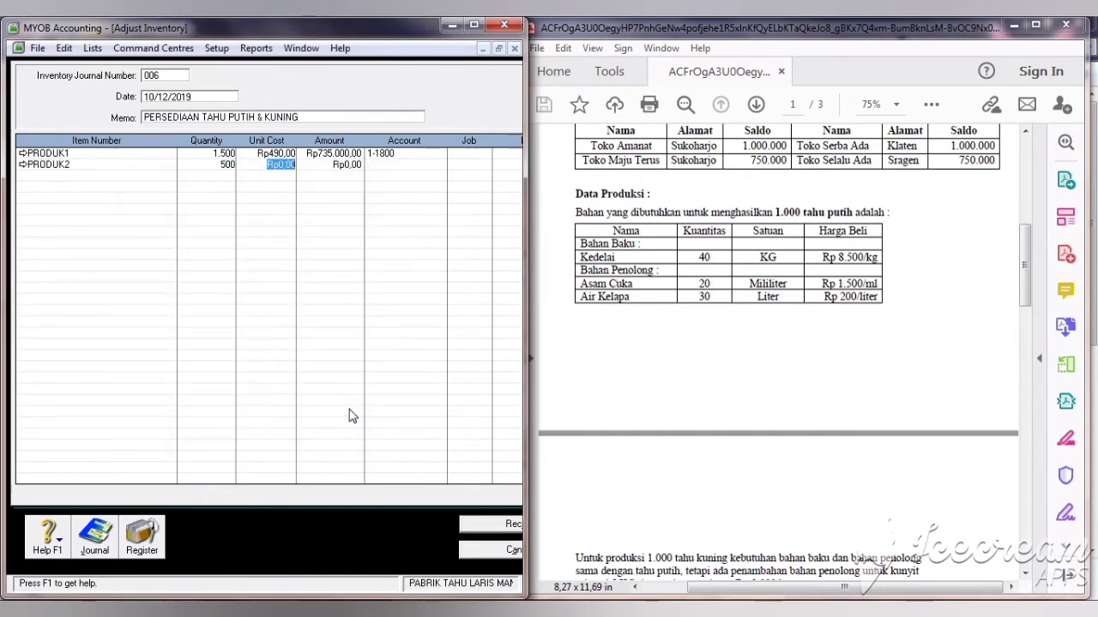
pyautogui.write('490')
pyautogui.press('Tab')
pyautogui.press('Tab')
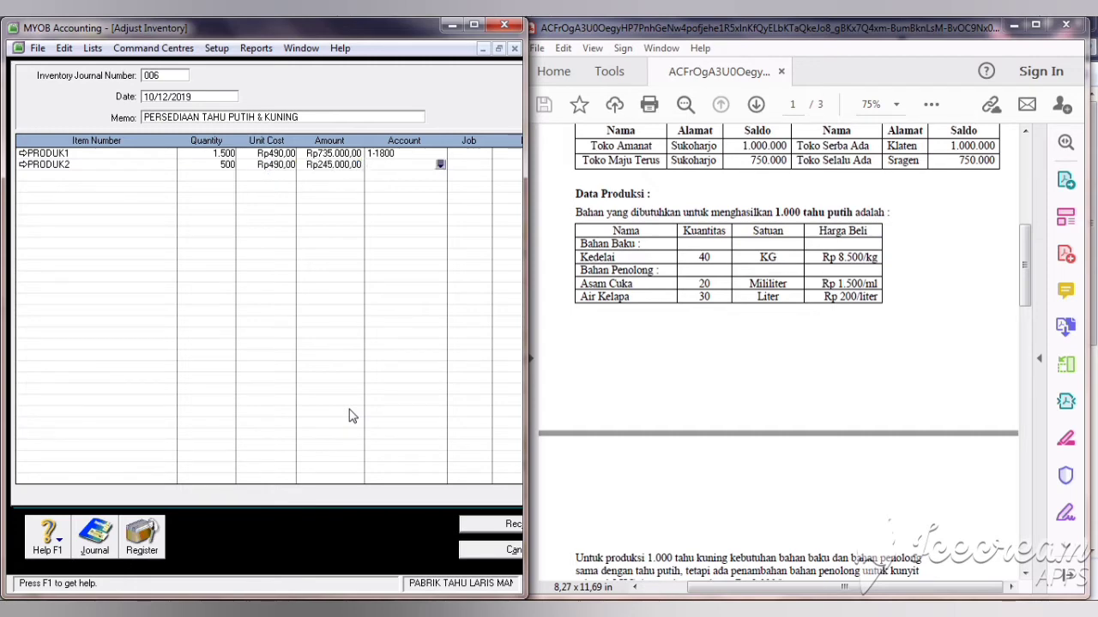
# Step: Assign account 1-1810 to the PRODUK2 line and record the adjustment
pyautogui.write('6-')
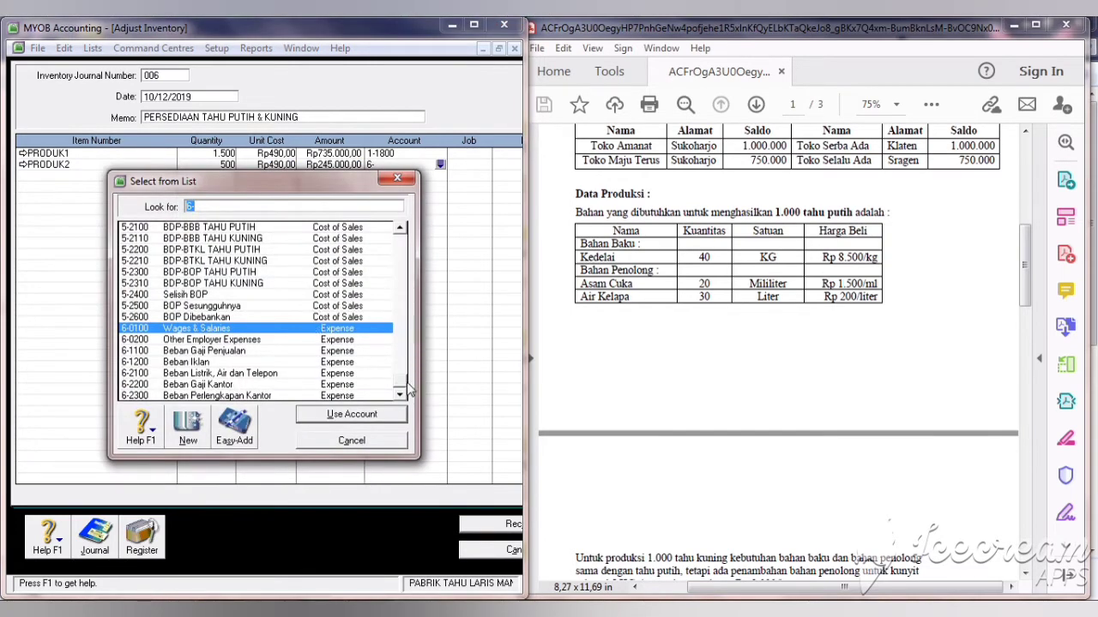
pyautogui.moveTo(403, 386); pyautogui.dragTo(399, 216)
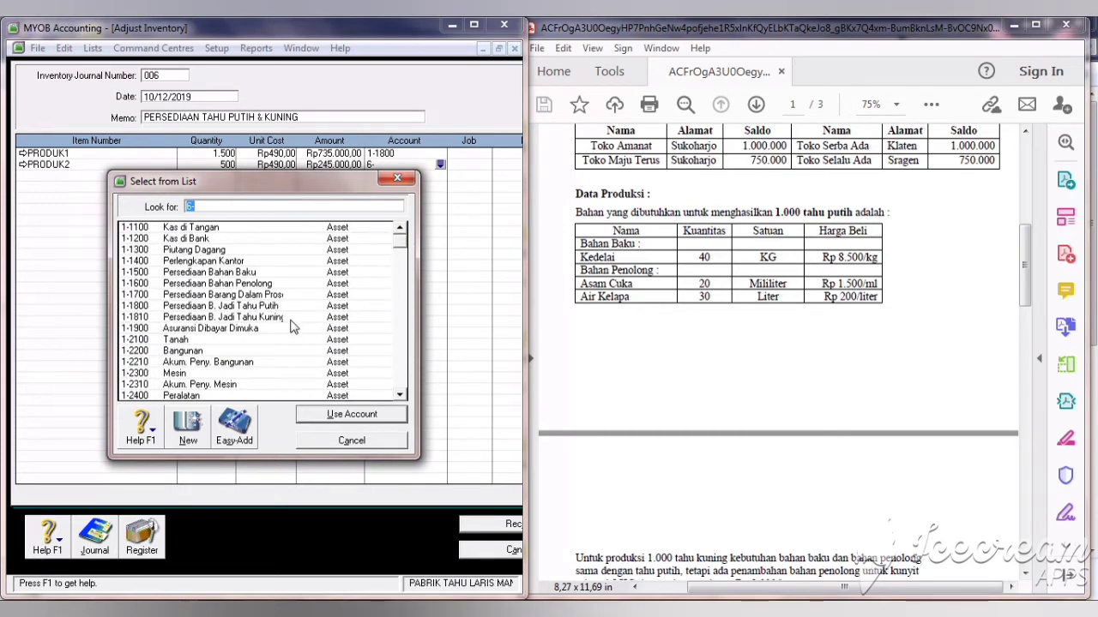
pyautogui.click(290, 319)
pyautogui.click(347, 415)
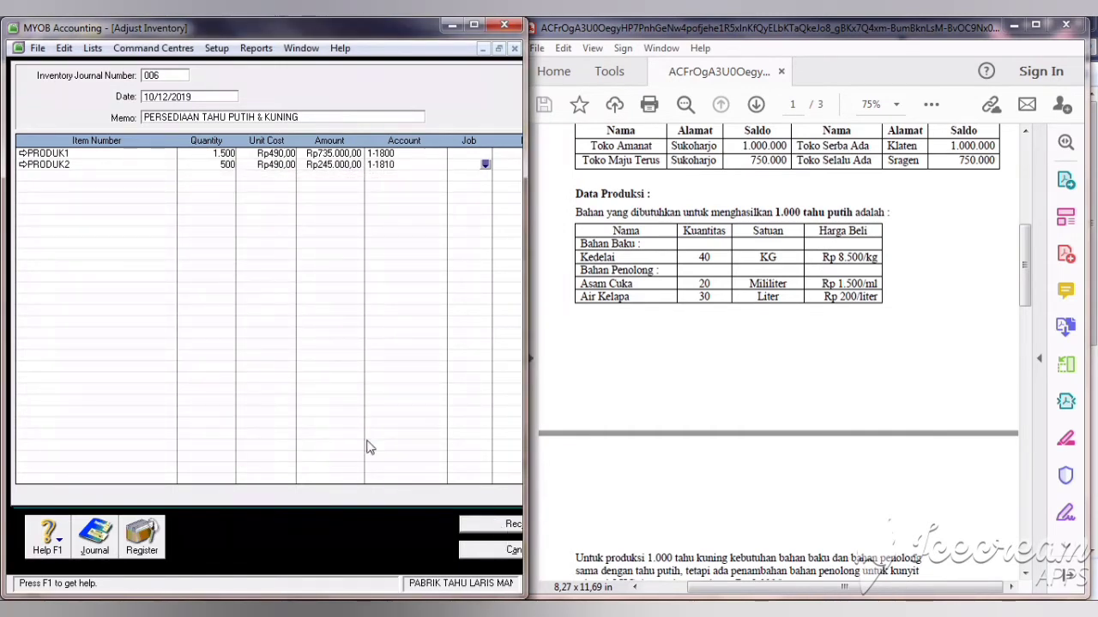
pyautogui.click(487, 524)
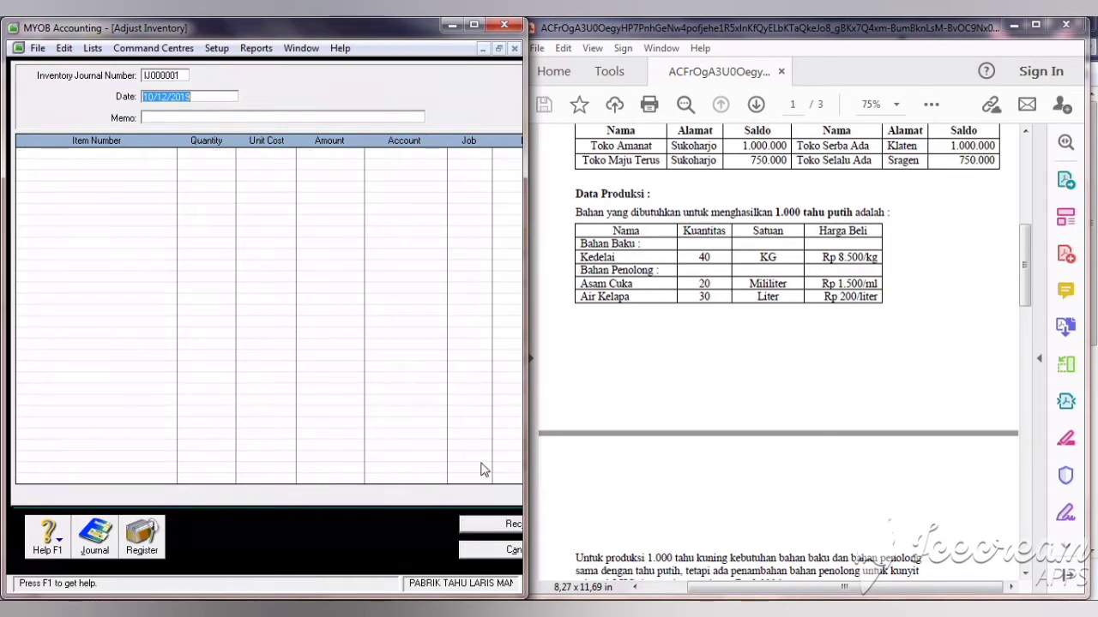
# Step: Close the adjustment form, review the Items List, and scroll the PDF to page 3
pyautogui.click(479, 551)
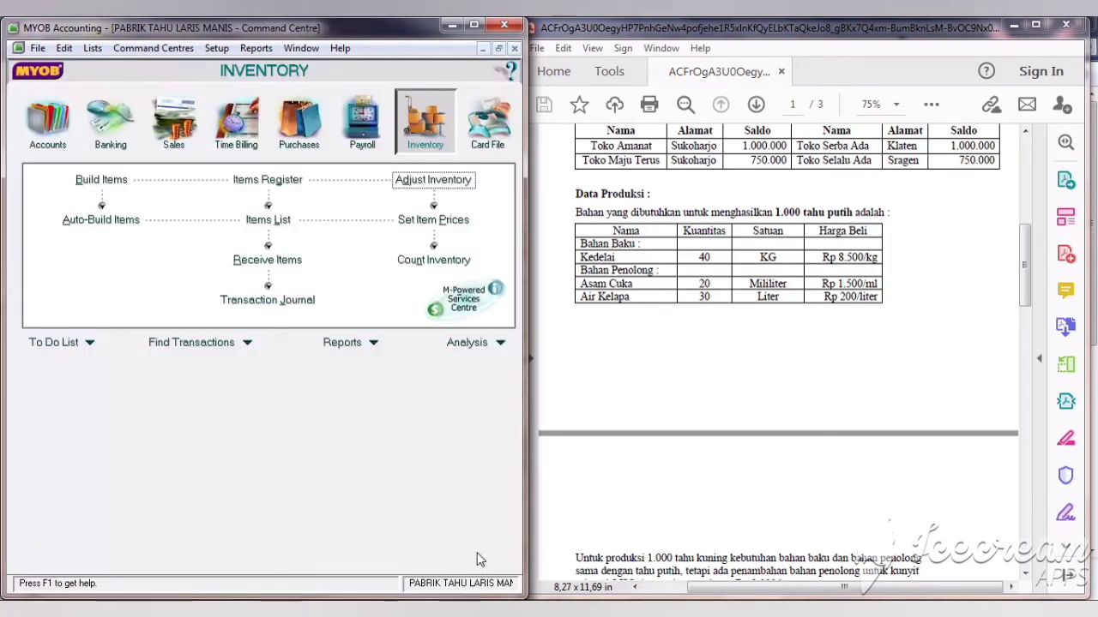
pyautogui.click(257, 224)
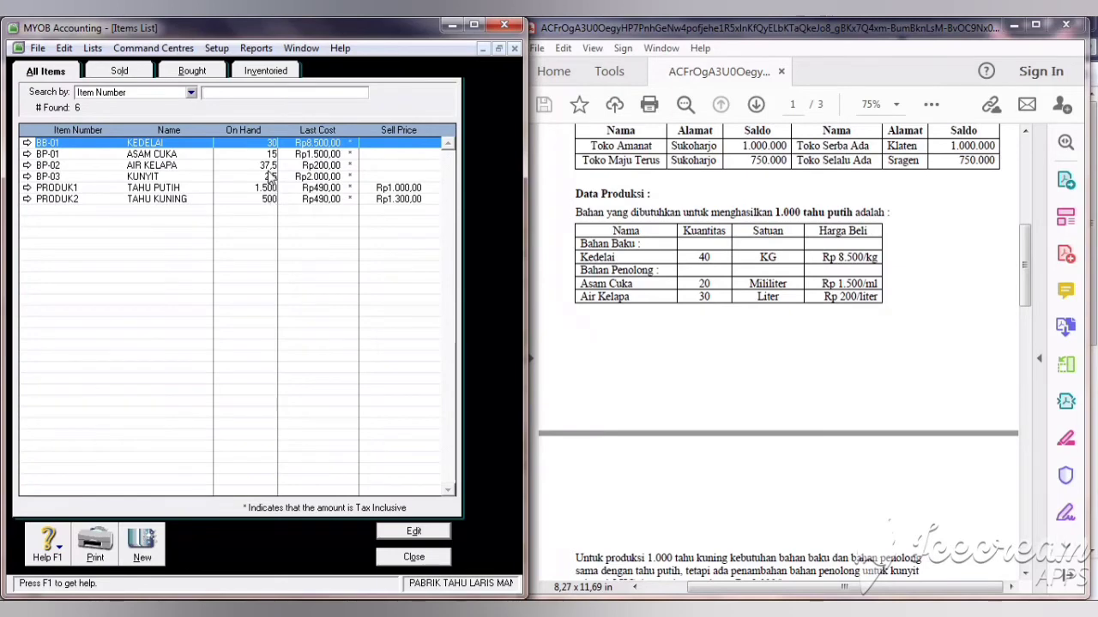
pyautogui.click(414, 557)
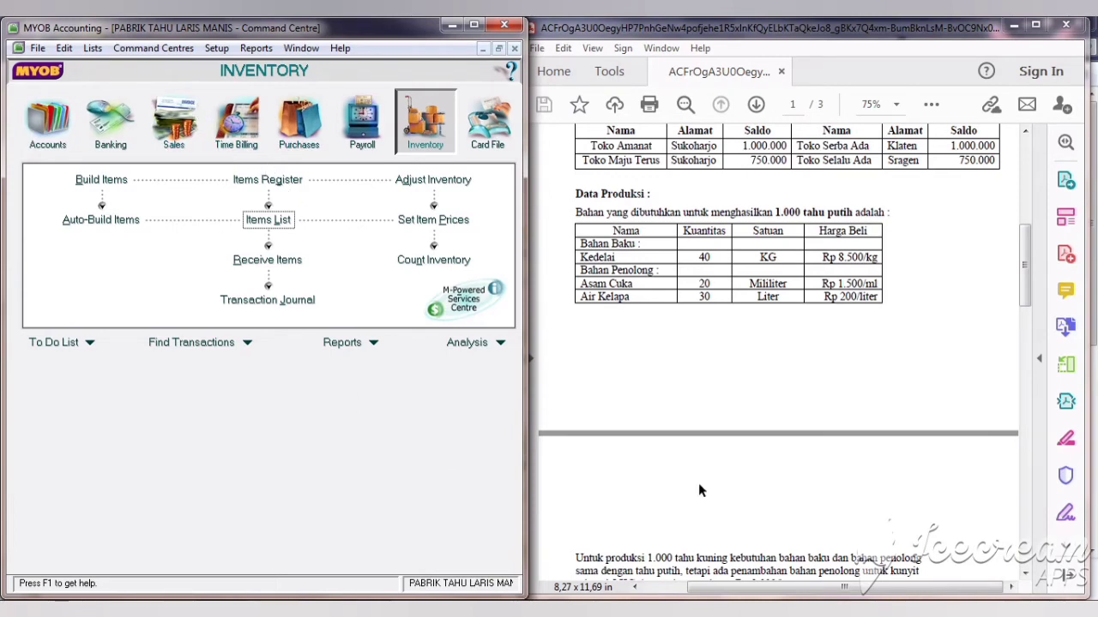
pyautogui.moveTo(1024, 252); pyautogui.dragTo(1039, 466)
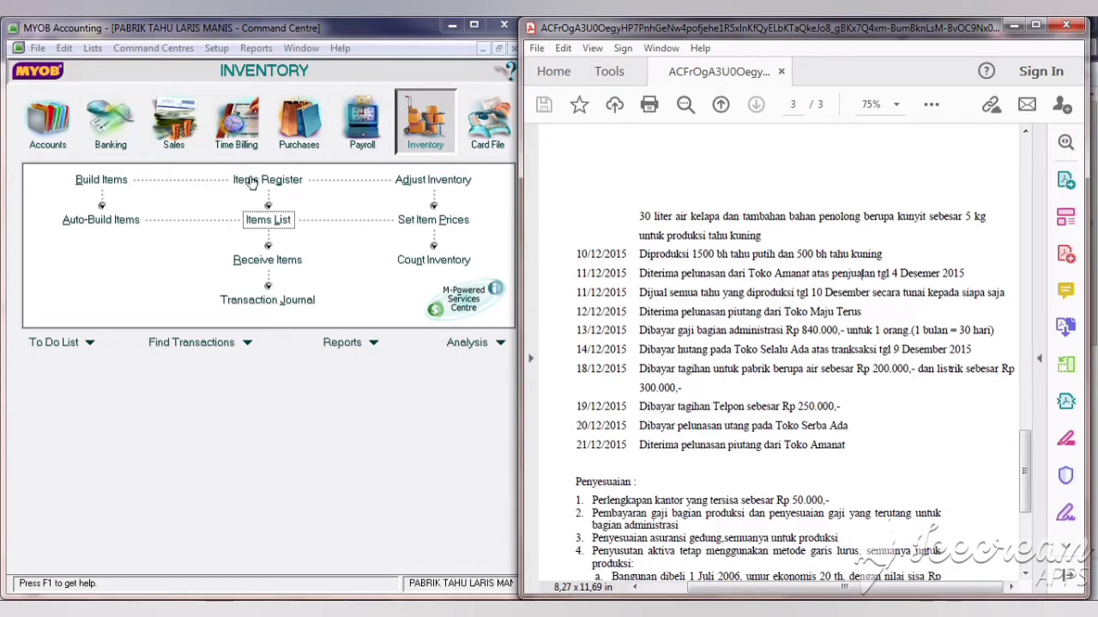
# Step: Open Receive Payments and choose TOKO AMANAT as the paying customer
pyautogui.click(195, 146)
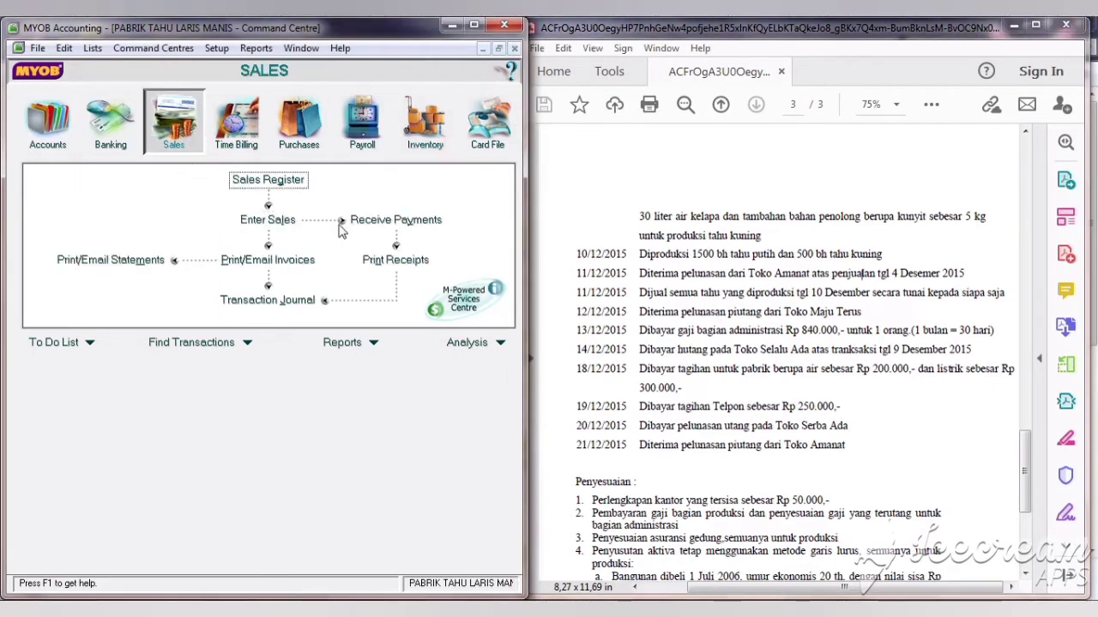
pyautogui.click(383, 222)
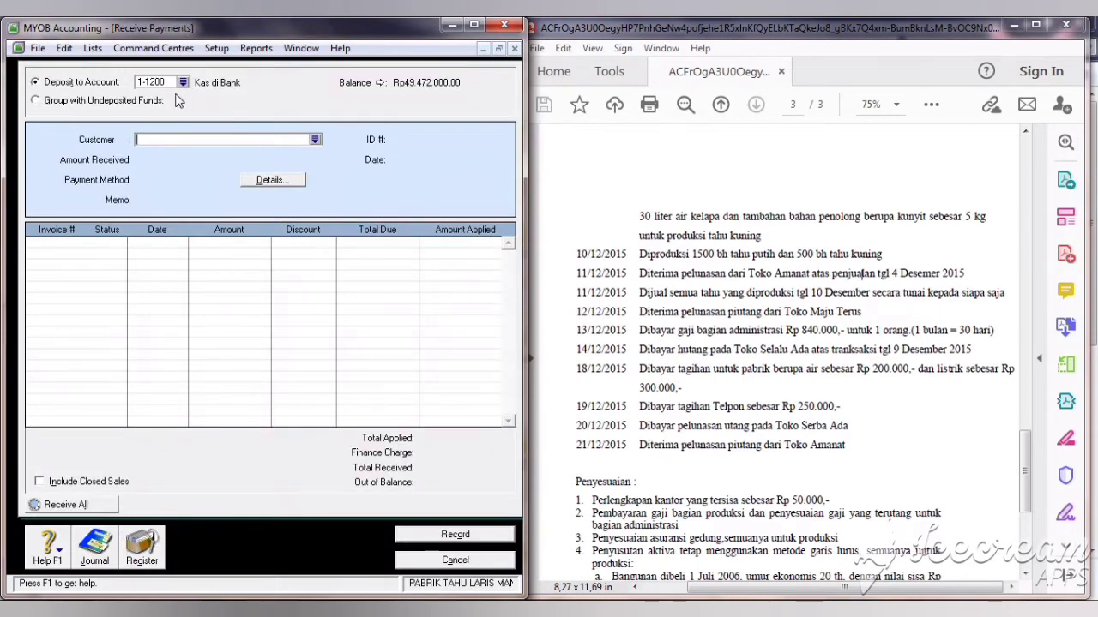
pyautogui.click(315, 140)
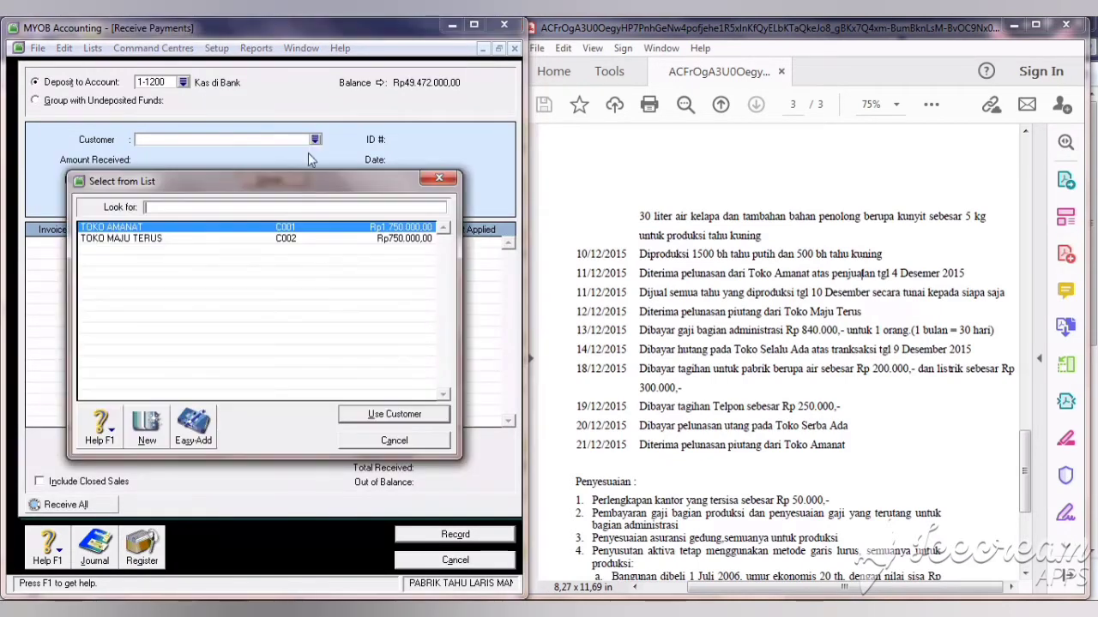
pyautogui.click(393, 414)
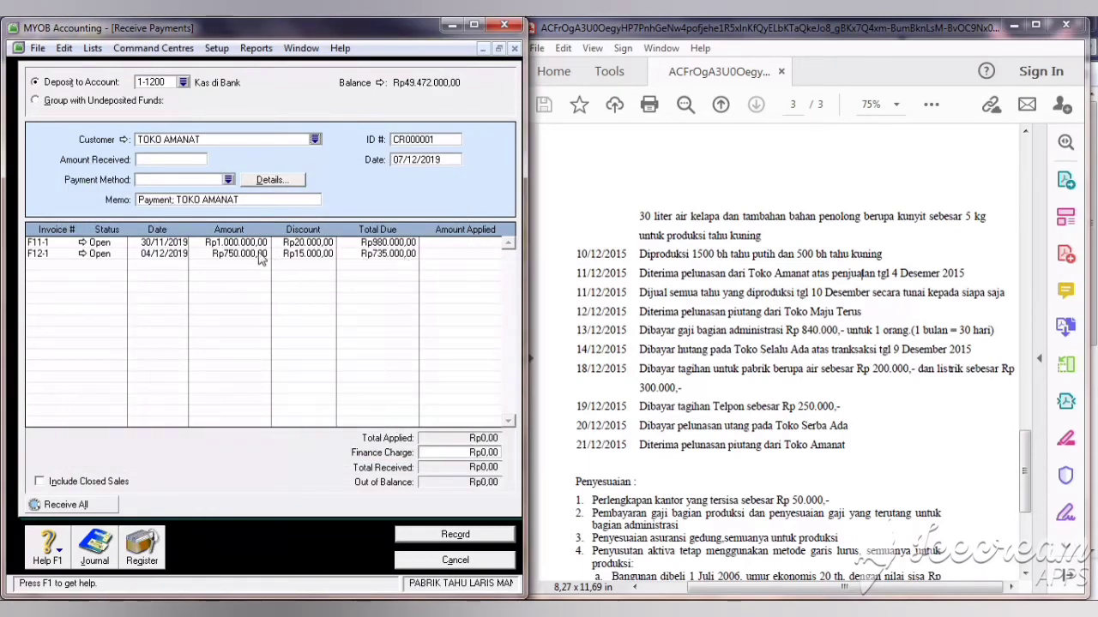
pyautogui.click(446, 255)
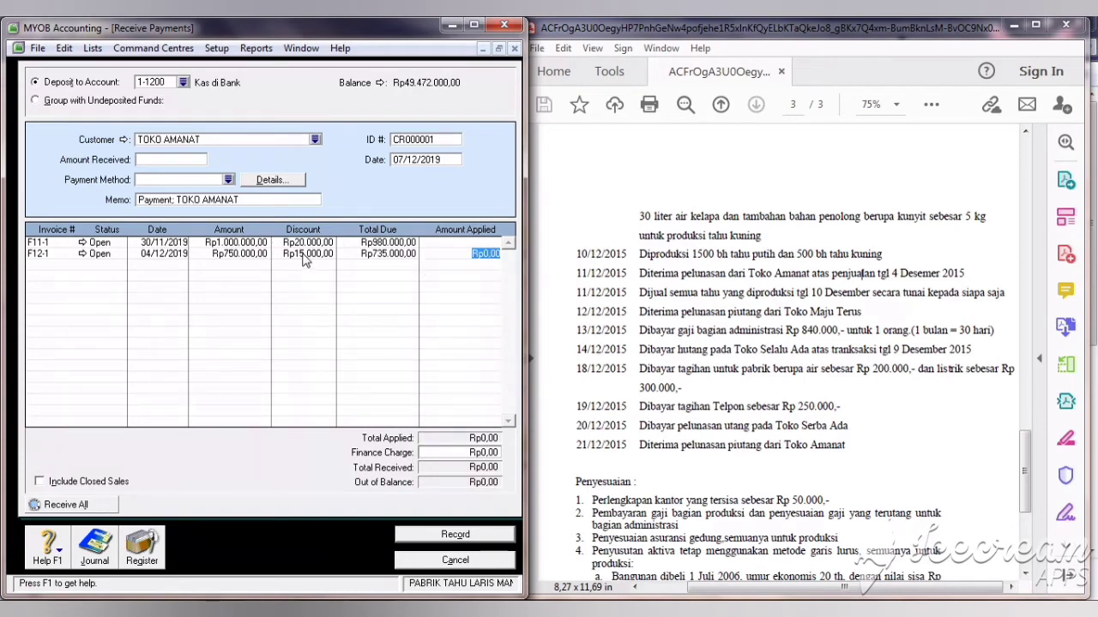
# Step: Set the payment date to 11/12/2019 and the ID to BKM02
pyautogui.click(450, 159)
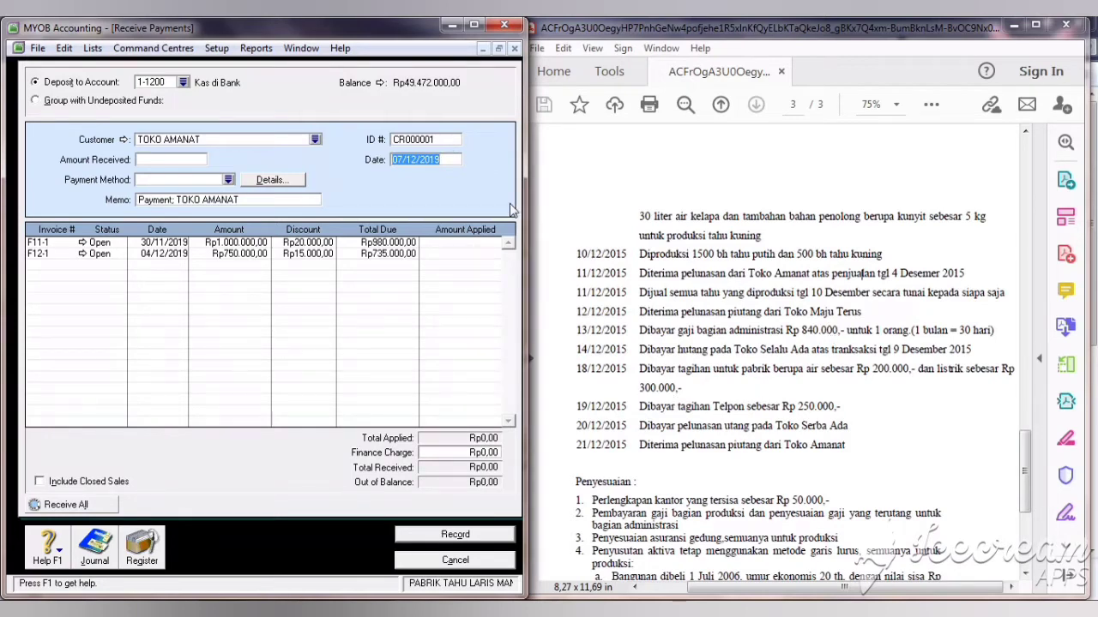
pyautogui.write('11/12')
pyautogui.press('Tab')
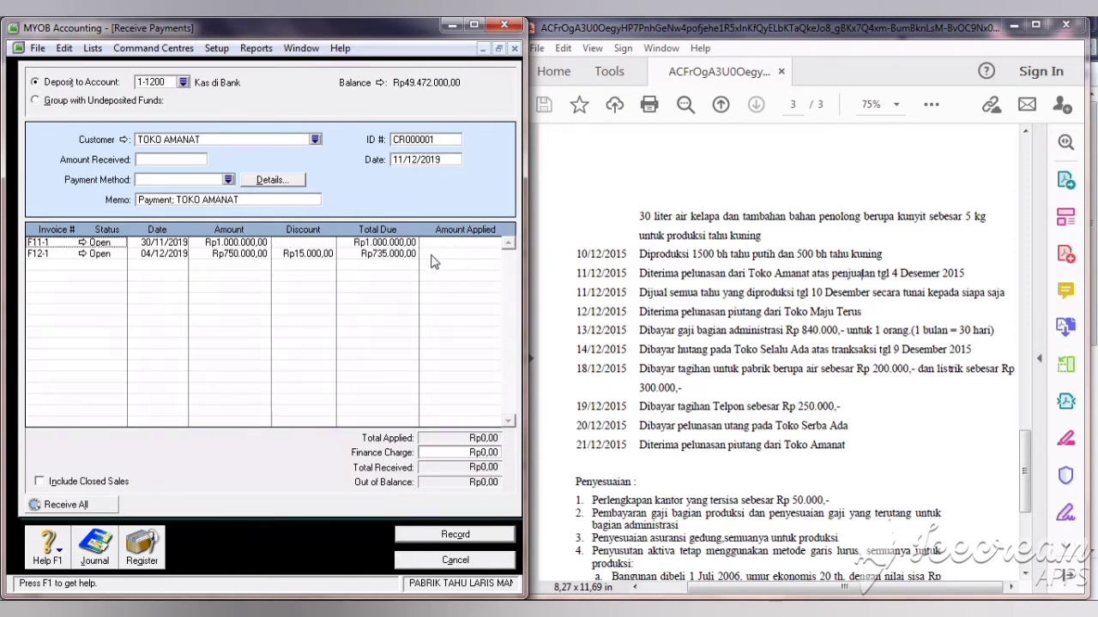
pyautogui.click(430, 140)
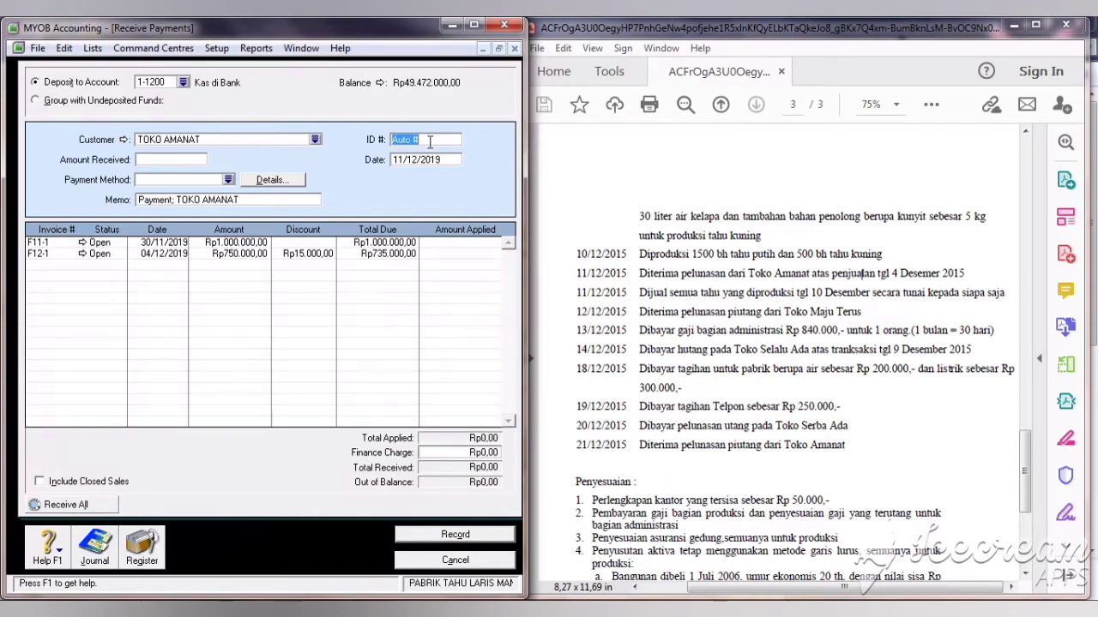
pyautogui.write('BKM02')
# Step: Apply Rp735.000 to invoice F12-1 and record the payment, printing later
pyautogui.click(448, 254)
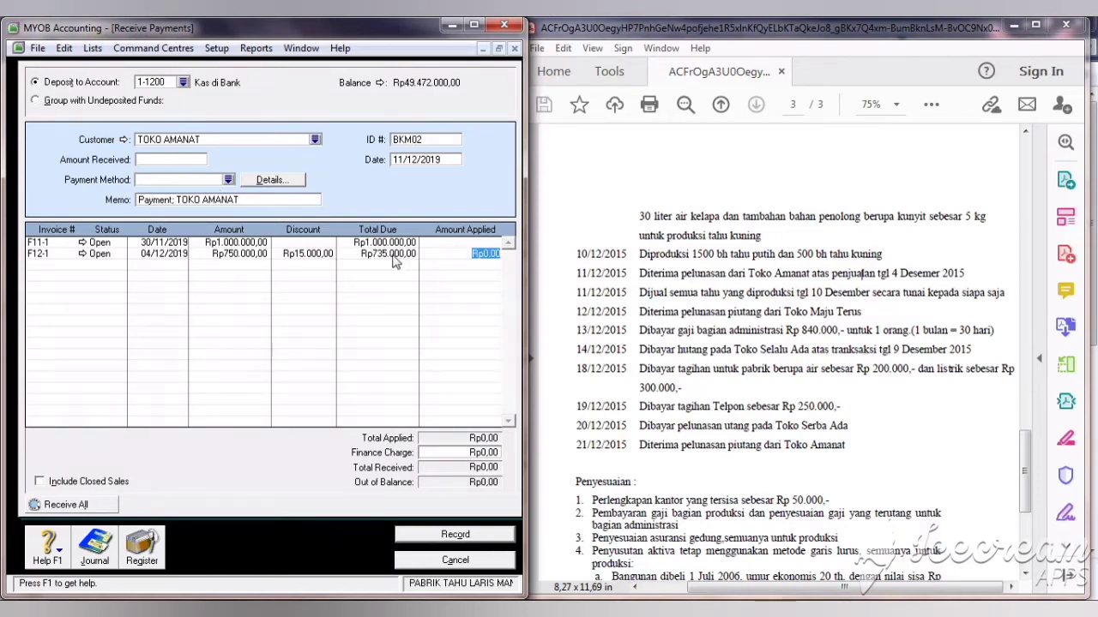
pyautogui.write('735.000')
pyautogui.press('Tab')
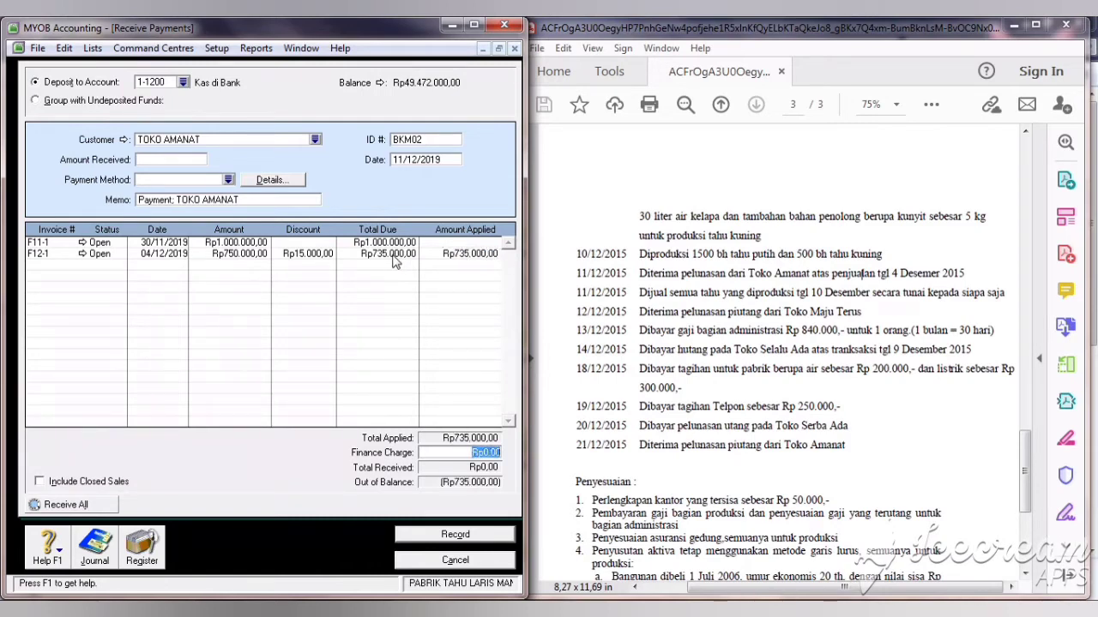
pyautogui.click(172, 159)
pyautogui.click(466, 254)
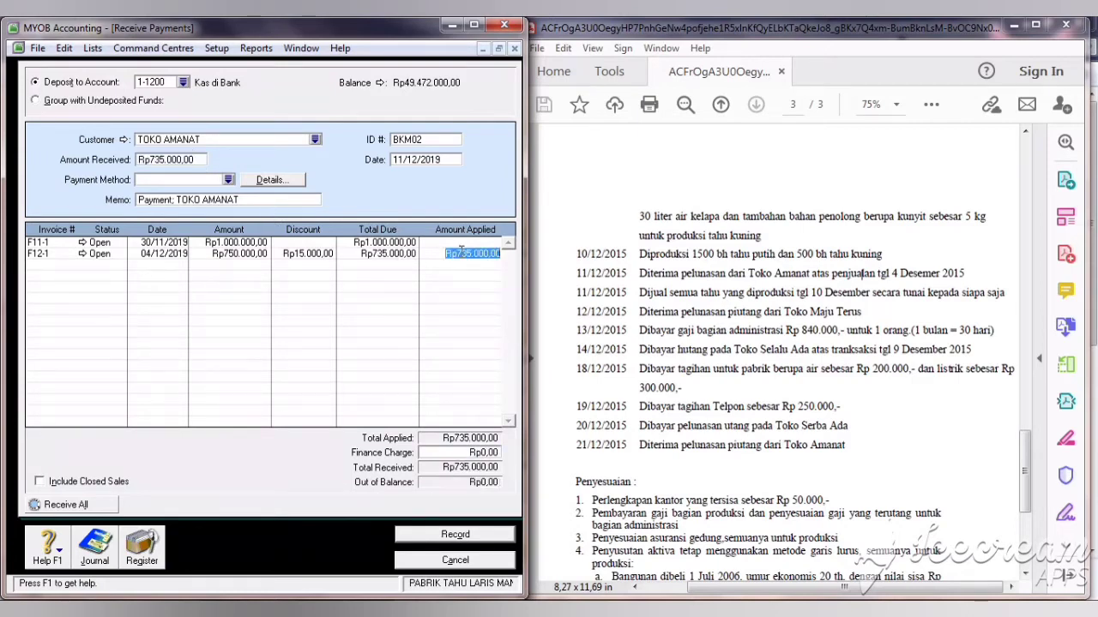
pyautogui.click(480, 538)
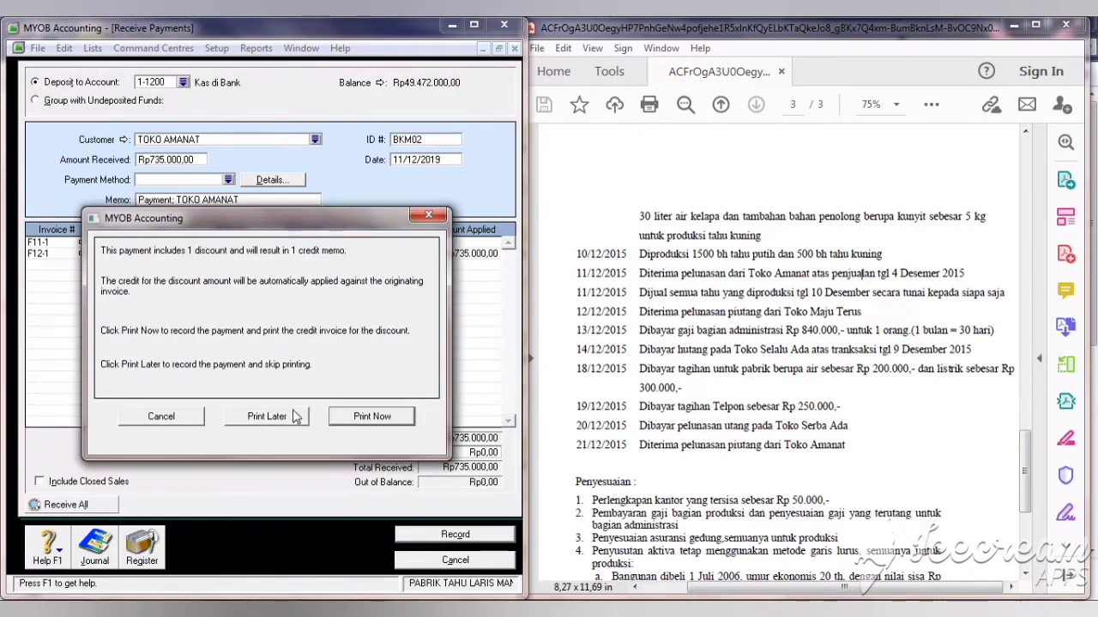
pyautogui.click(294, 416)
pyautogui.click(457, 566)
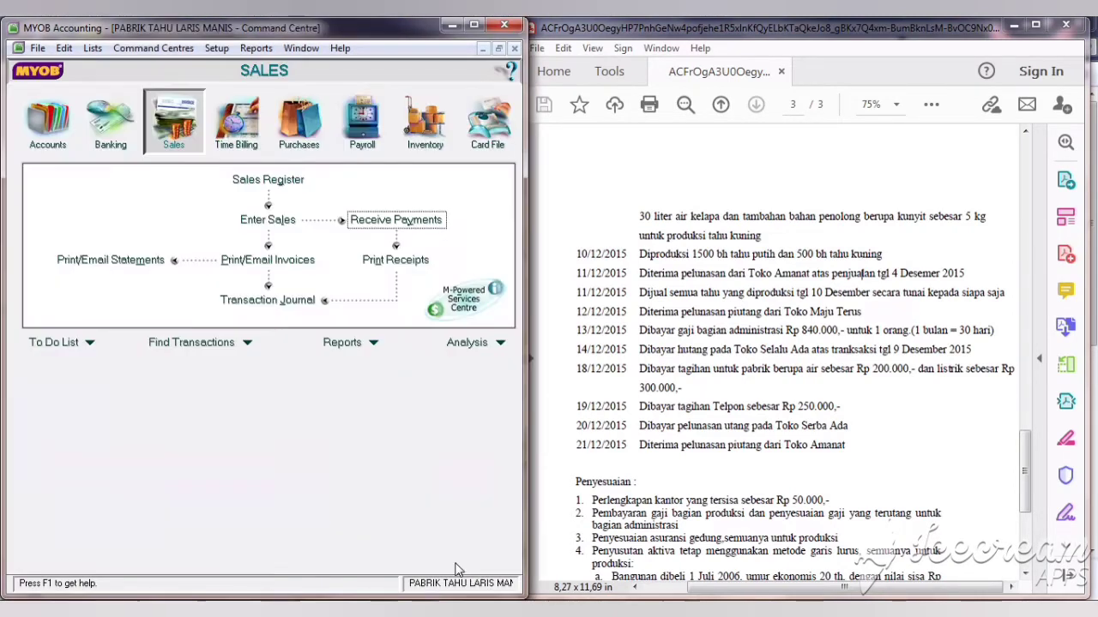
# Step: Start a new sales invoice from the Sales command centre
pyautogui.click(47, 120)
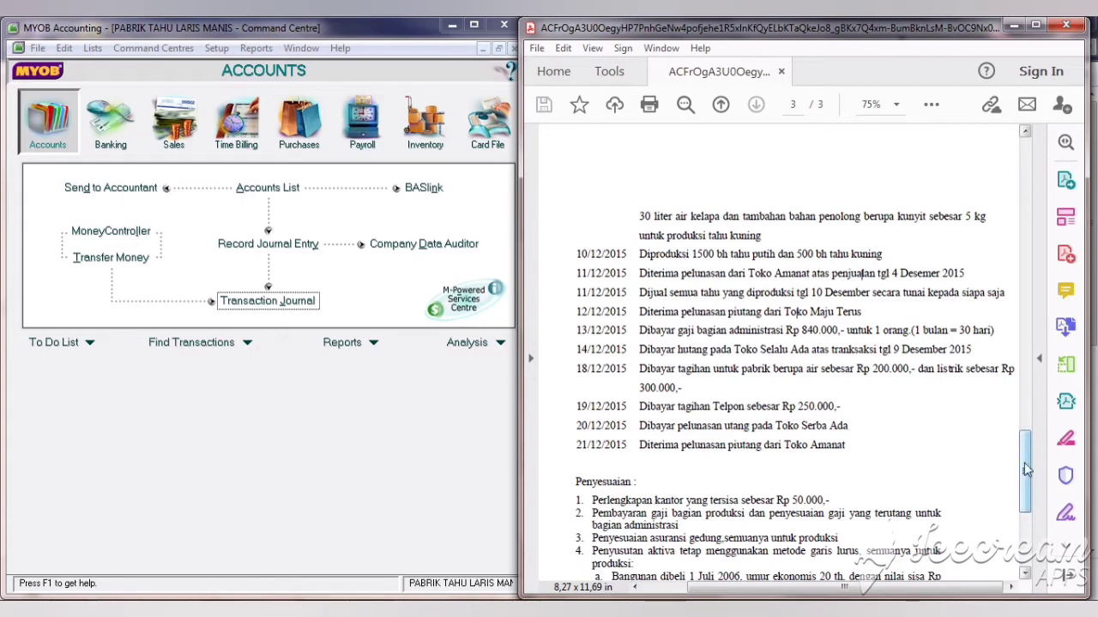
pyautogui.moveTo(1027, 470)
pyautogui.mouseDown()
pyautogui.moveTo(1029, 347)
pyautogui.moveTo(1023, 480)
pyautogui.mouseUp()
pyautogui.click(173, 120)
pyautogui.click(272, 221)
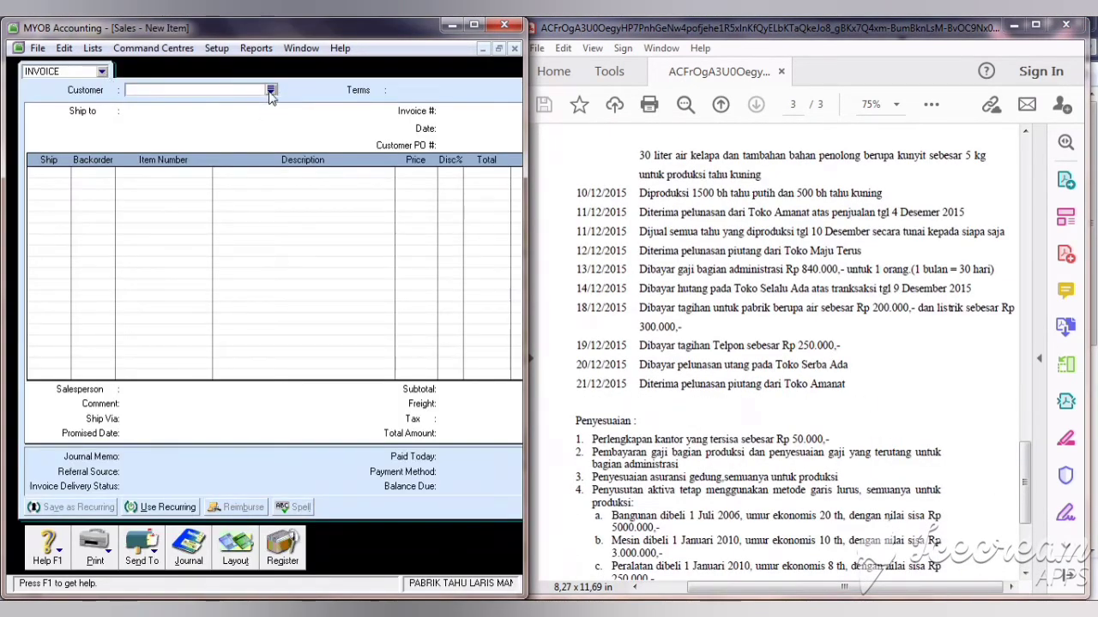
# Step: Create customer card SIAPA SAJA with card ID C003 from the customer list
pyautogui.click(270, 91)
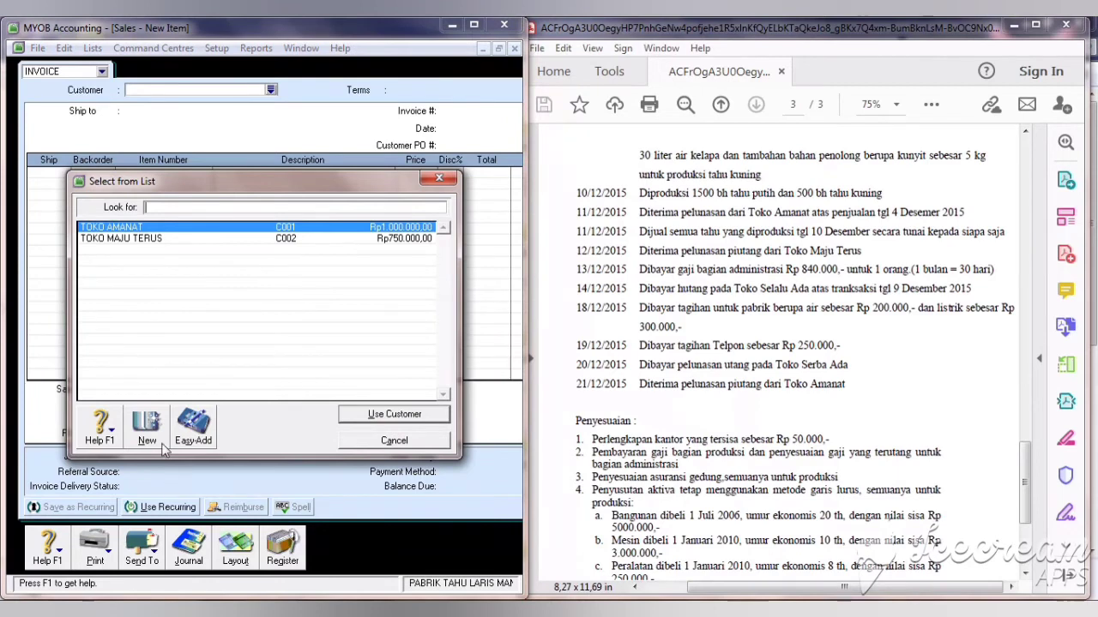
pyautogui.click(147, 429)
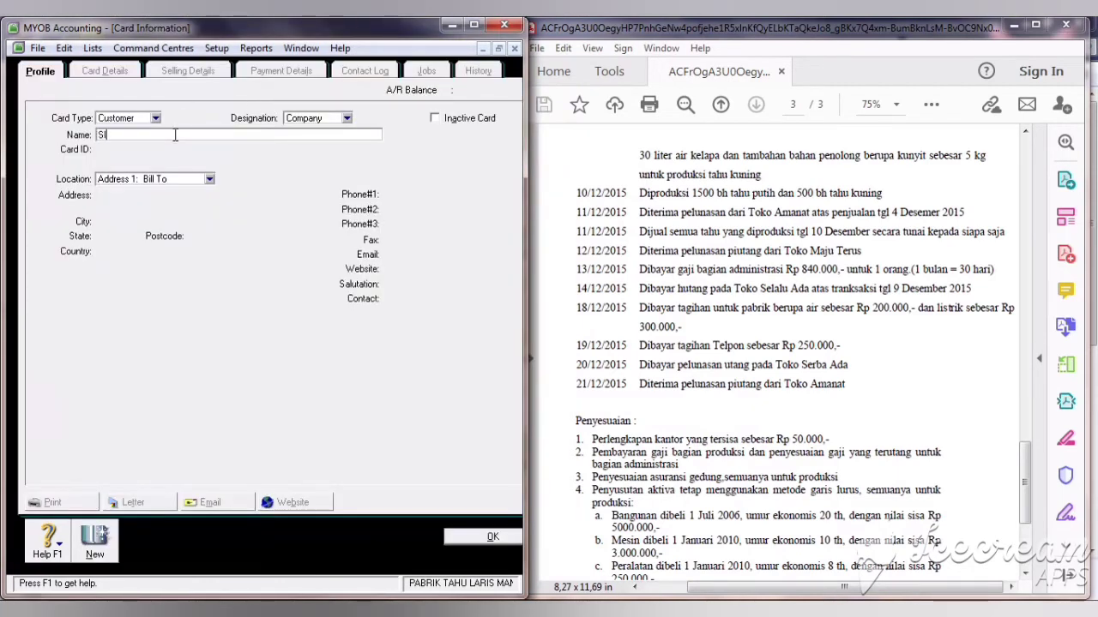
pyautogui.write('SIAPA SAJA')
pyautogui.press('Tab')
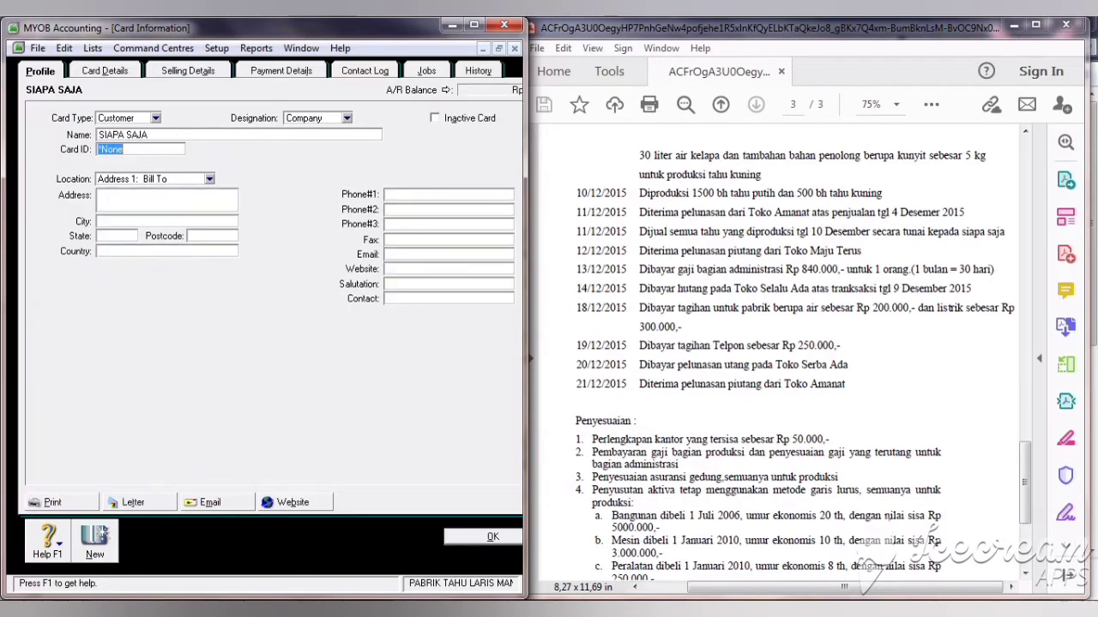
pyautogui.write('C003')
pyautogui.click(202, 74)
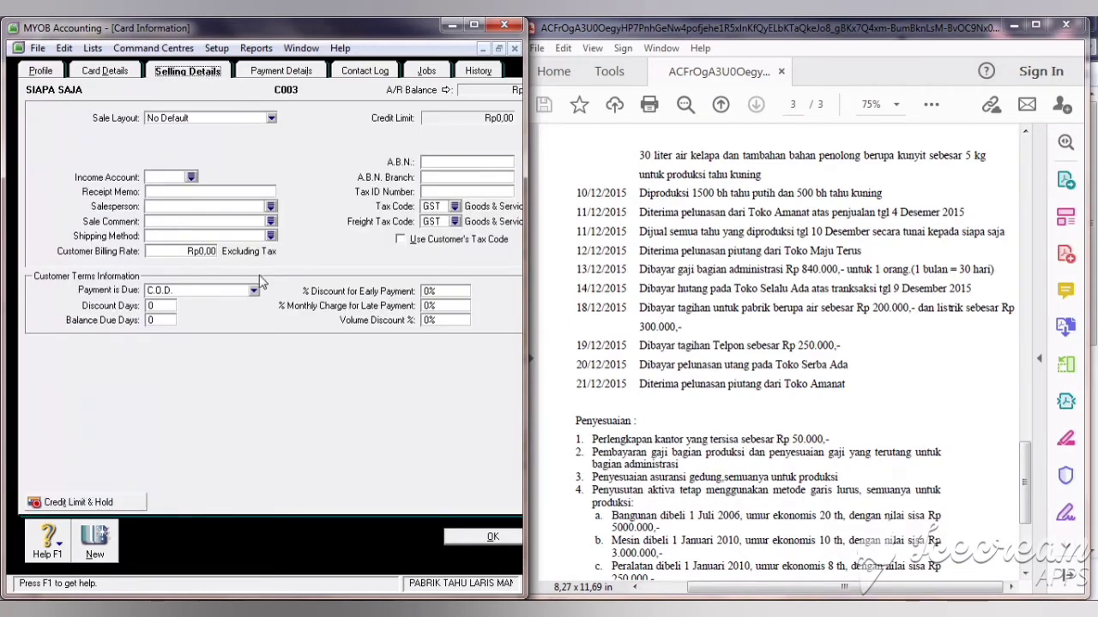
pyautogui.click(491, 537)
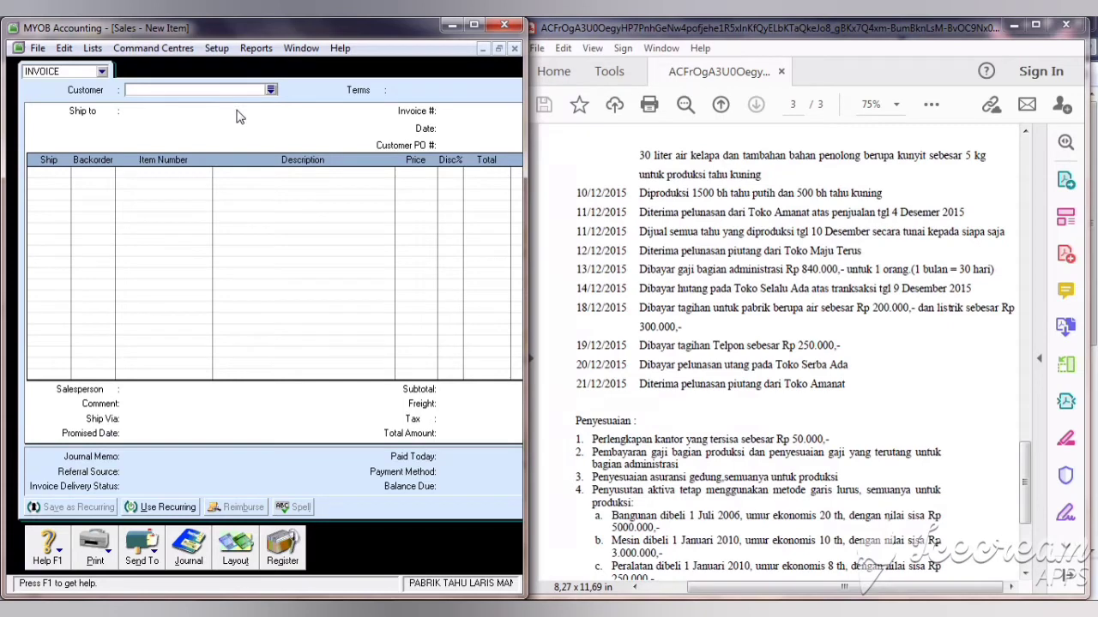
# Step: Set the invoice customer to SIAPA SAJA, number F12-2, dated 11/12/2019
pyautogui.write('SIAPA SAJA')
pyautogui.press('Tab')
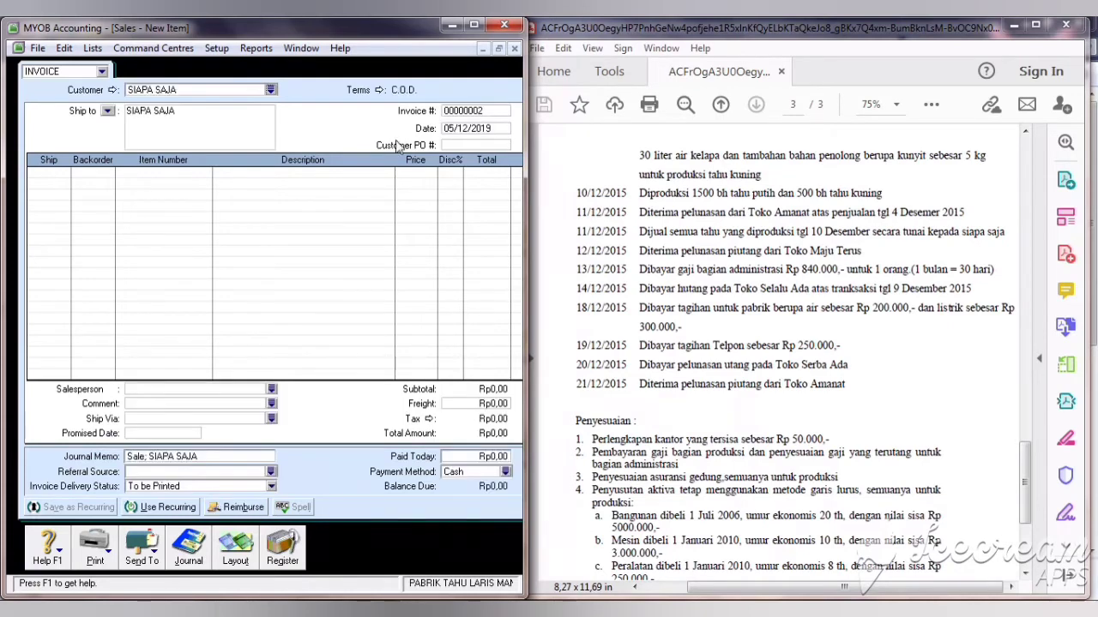
pyautogui.click(476, 112)
pyautogui.write('F12')
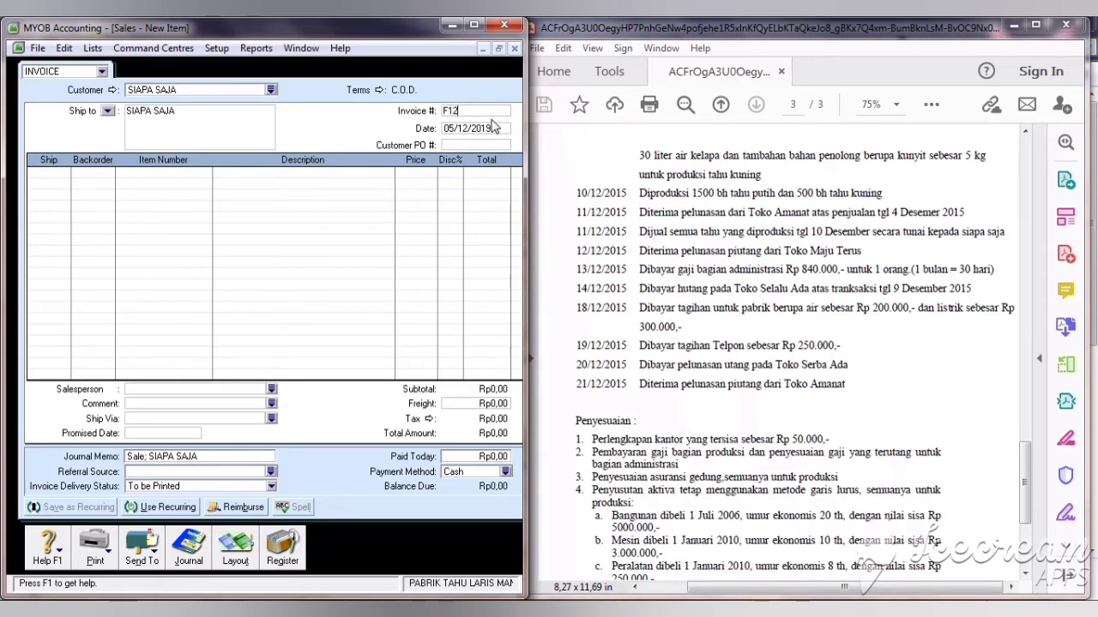
pyautogui.write('-2')
pyautogui.press('Tab')
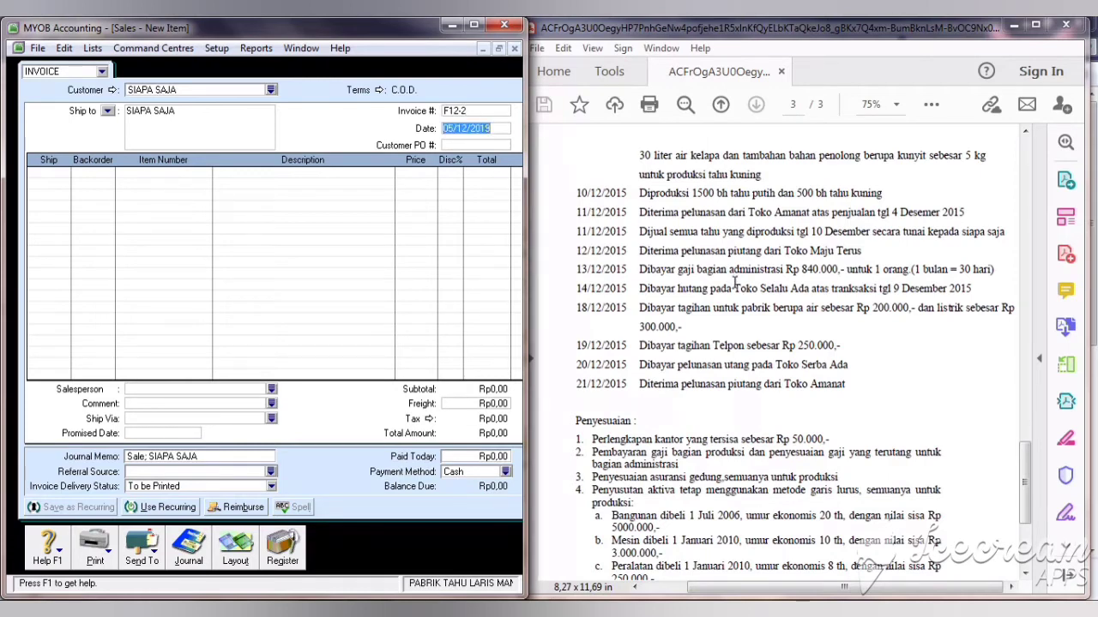
pyautogui.write('11')
pyautogui.press('Tab')
# Step: Add lines for 1.500 TAHU PUTIH and 500 TAHU KUNING
pyautogui.click(56, 173)
pyautogui.write('150')
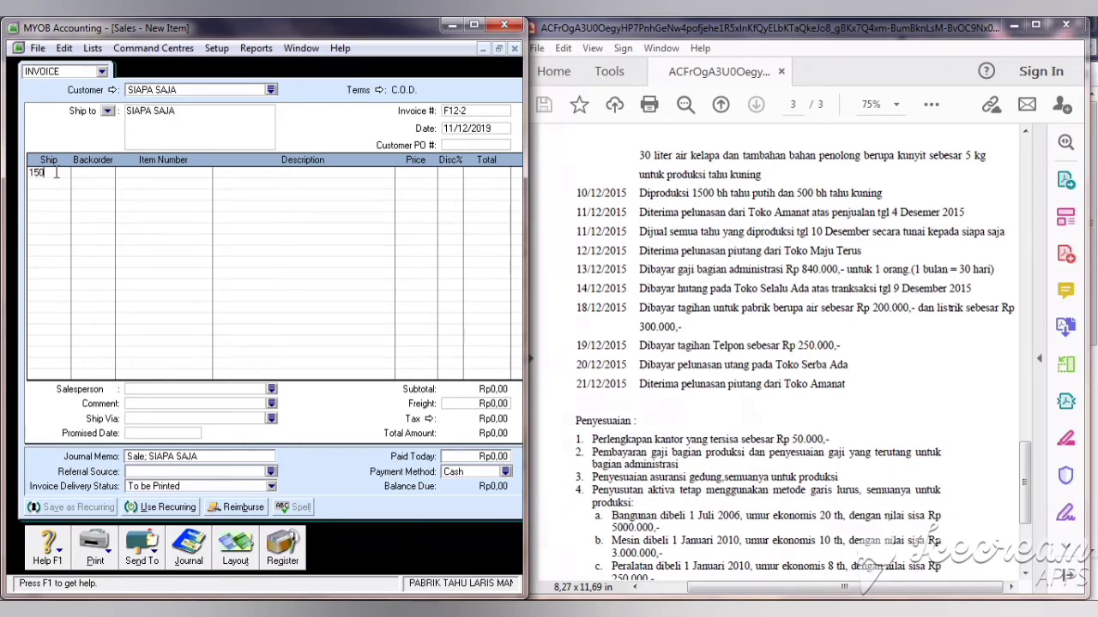
pyautogui.press('Tab')
pyautogui.press('Tab')
pyautogui.press('Tab')
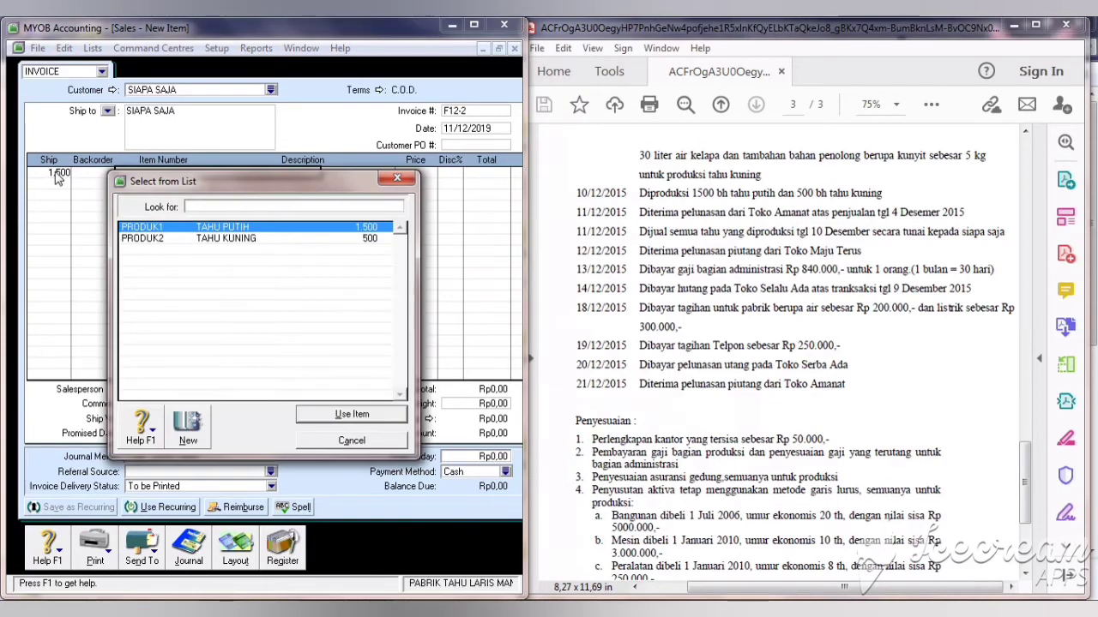
pyautogui.click(326, 416)
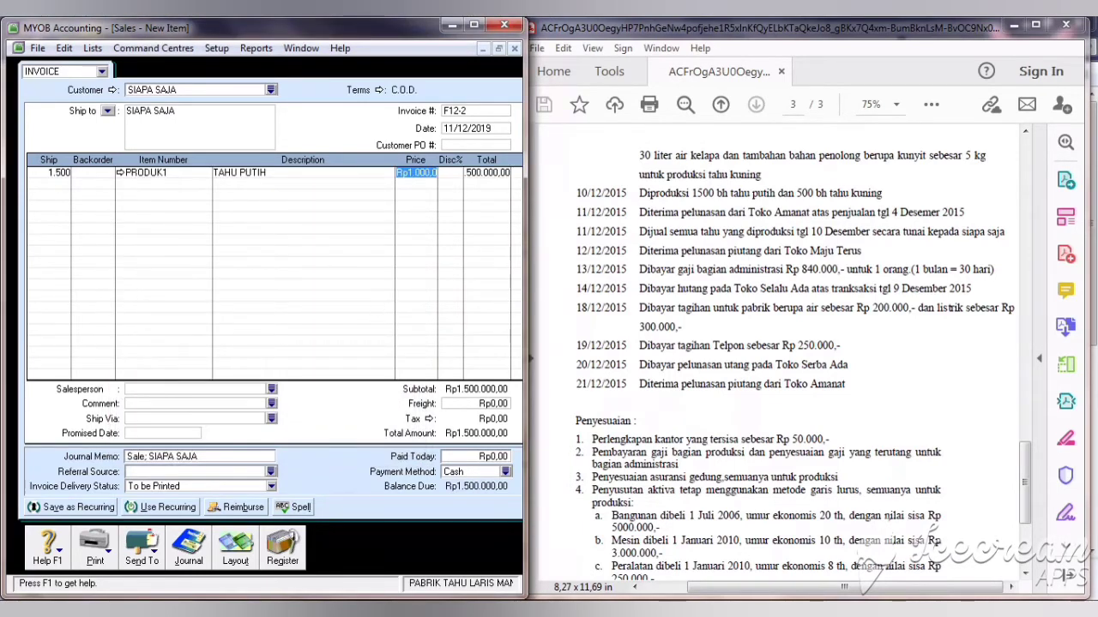
pyautogui.click(52, 185)
pyautogui.write('500')
pyautogui.press('Tab')
pyautogui.press('Tab')
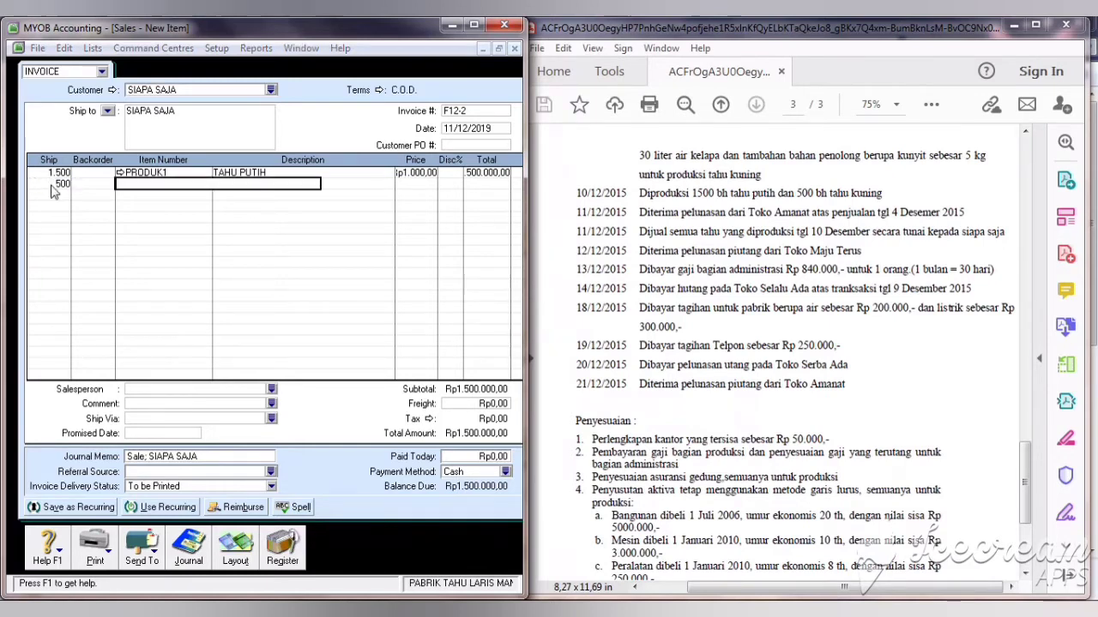
pyautogui.click(207, 239)
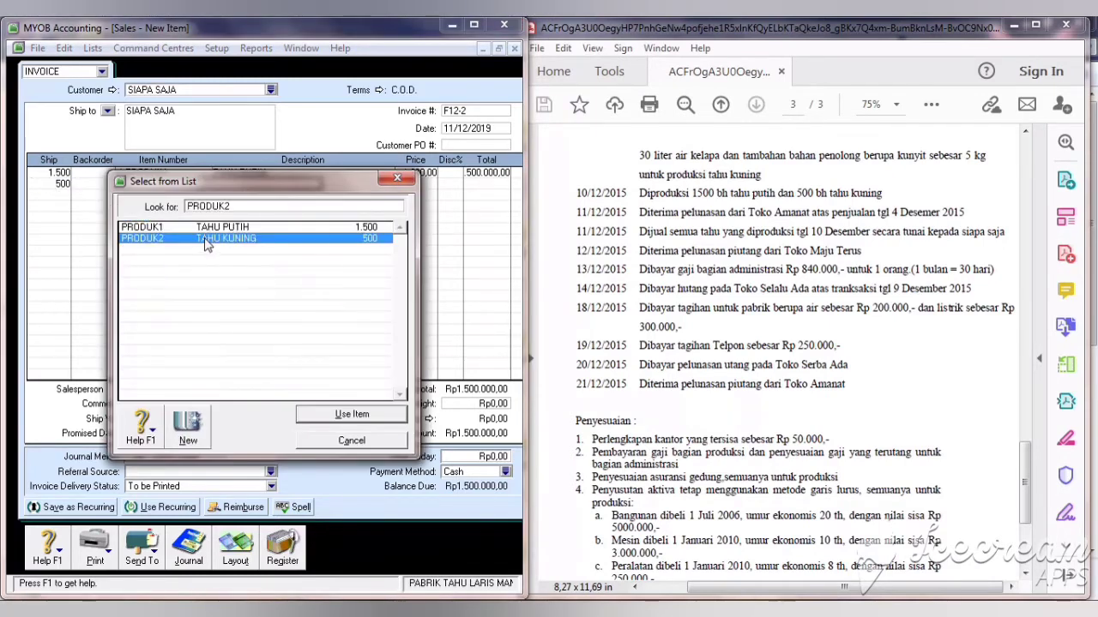
pyautogui.click(351, 414)
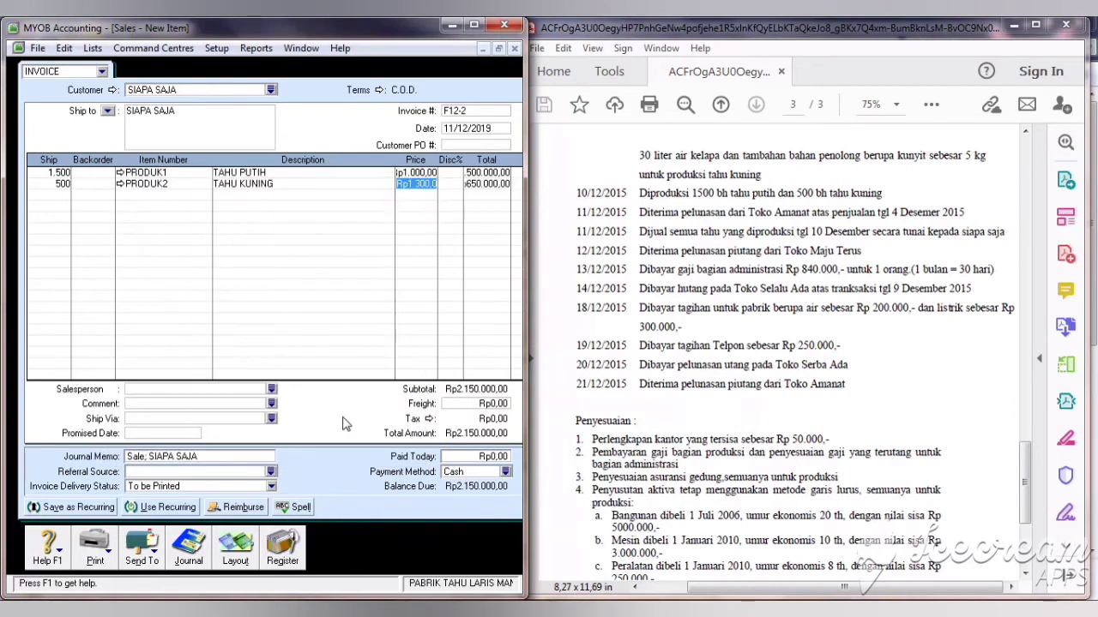
# Step: Enter Rp2.150.000 paid today in cash and record the invoice
pyautogui.click(461, 408)
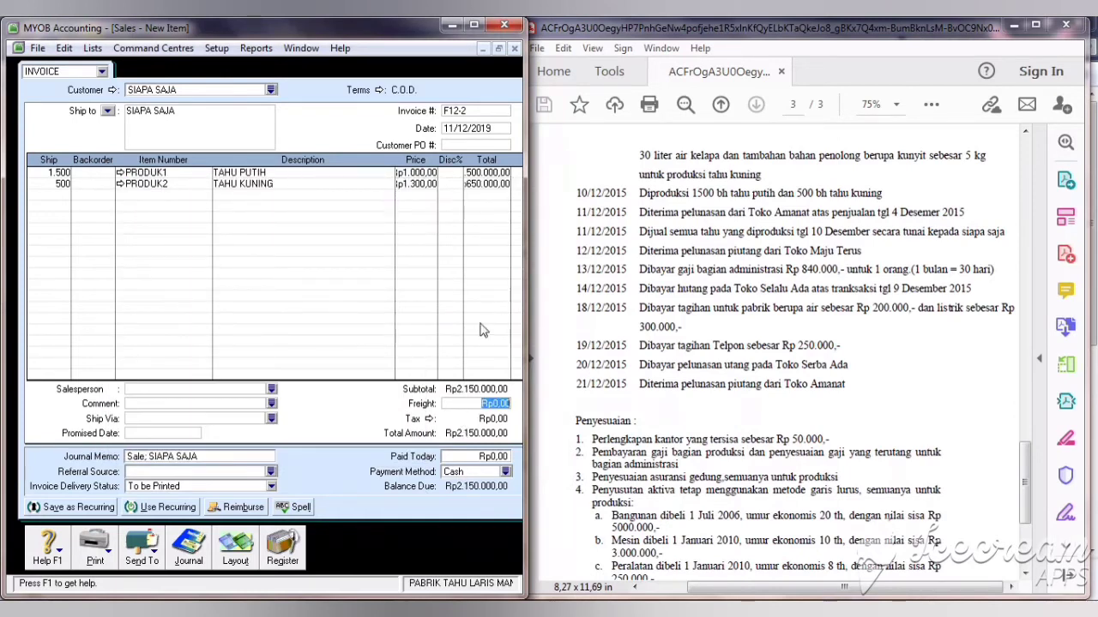
pyautogui.click(469, 456)
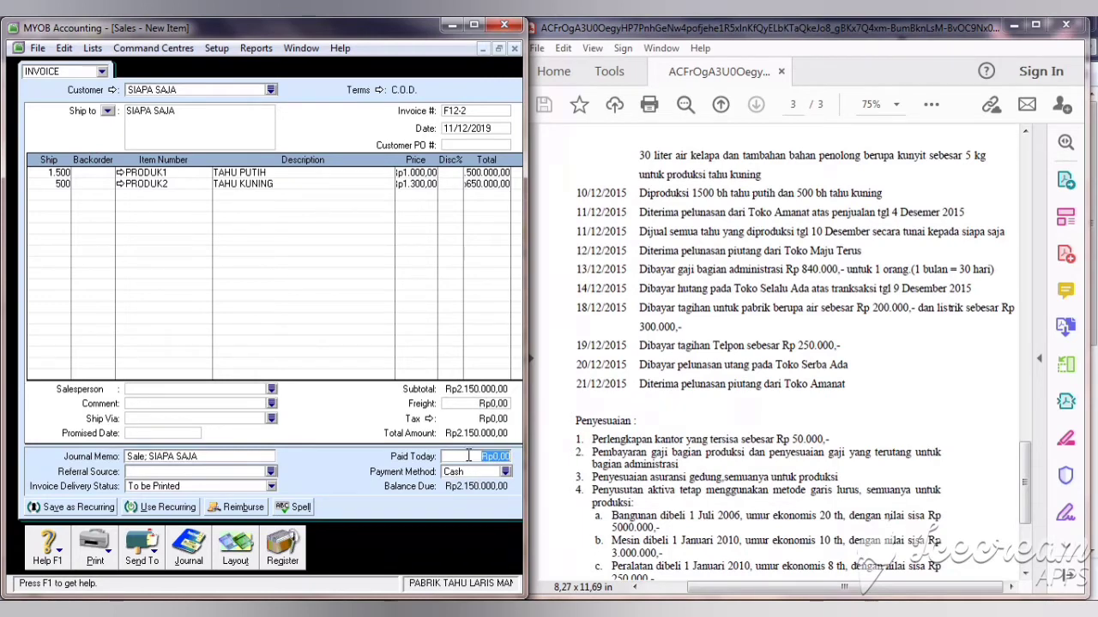
pyautogui.write('2150000')
pyautogui.press('Tab')
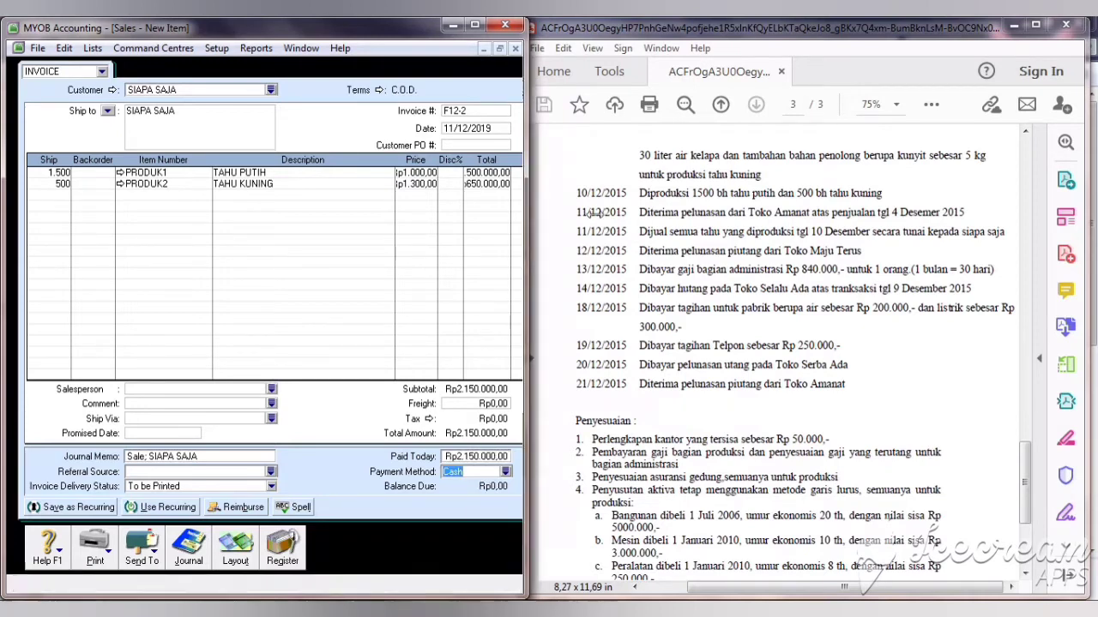
pyautogui.moveTo(526, 223); pyautogui.dragTo(611, 249)
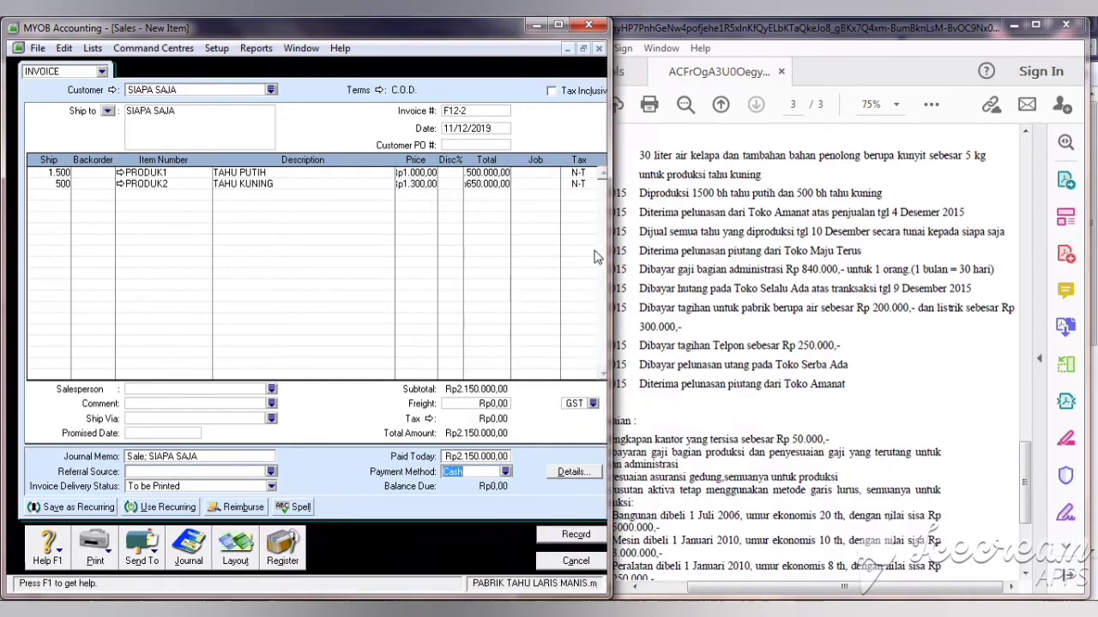
pyautogui.click(561, 537)
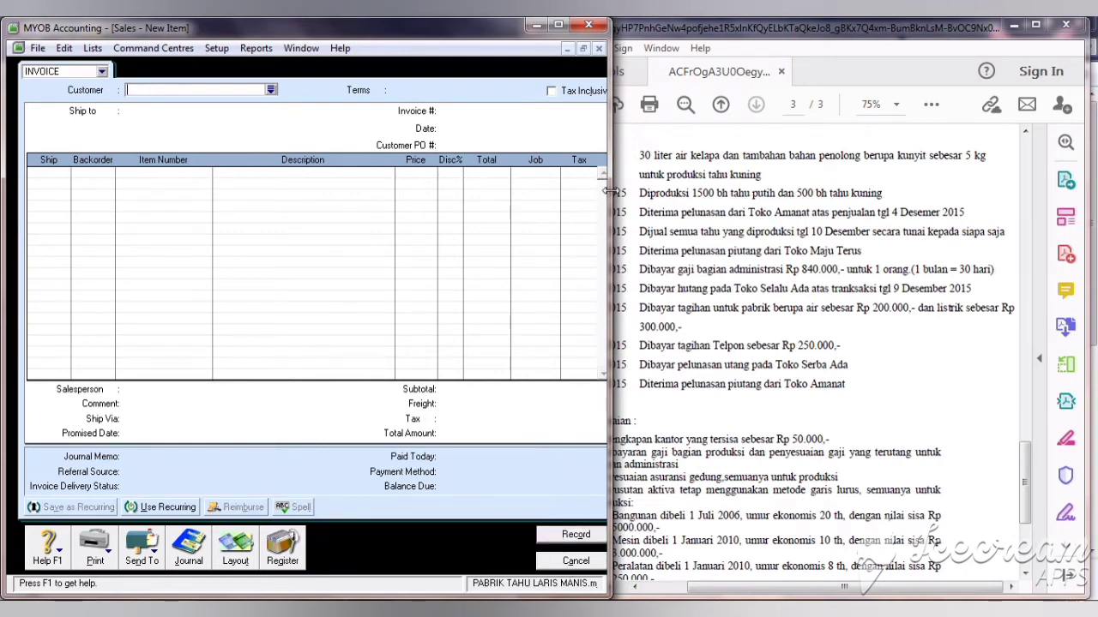
pyautogui.moveTo(609, 192); pyautogui.dragTo(560, 176)
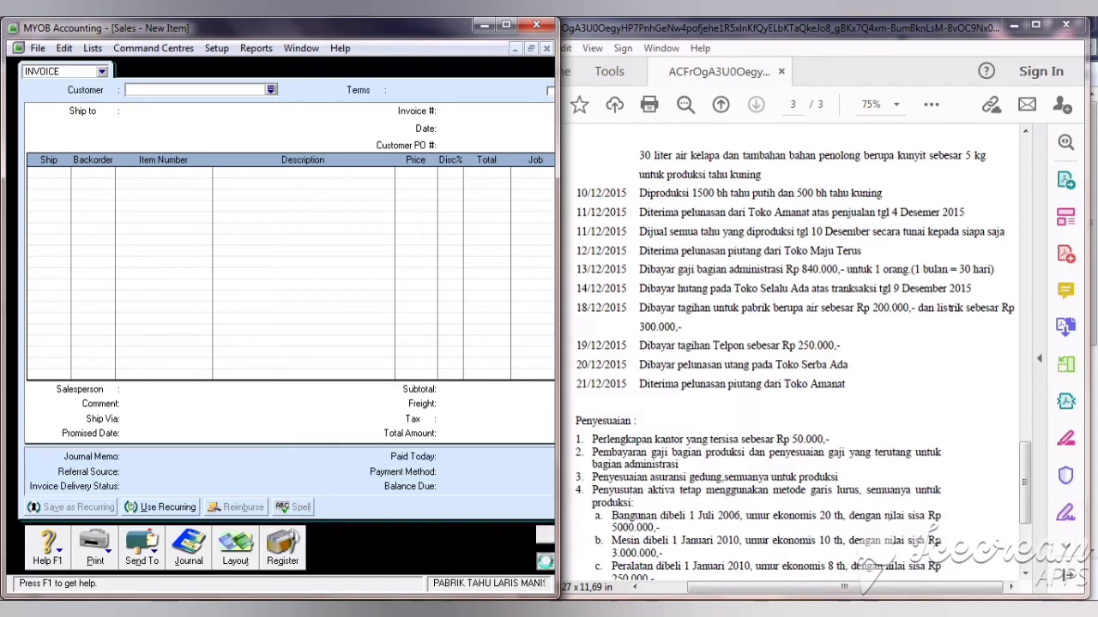
# Step: Open Receive Payments for TOKO MAJU TERUS with payment ID BKM03
pyautogui.click(545, 562)
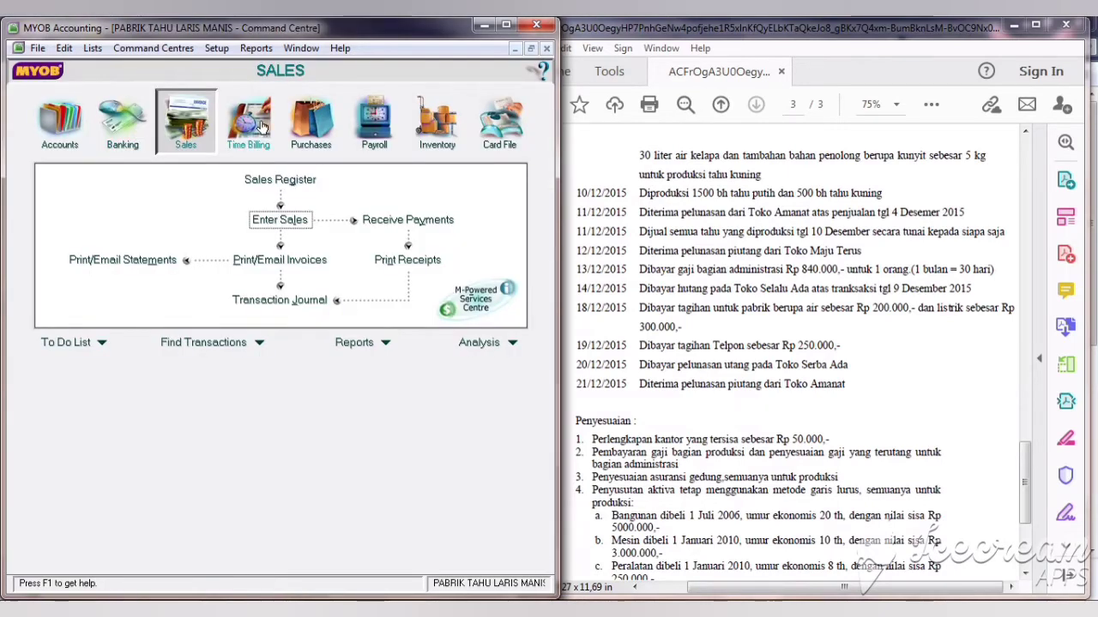
pyautogui.click(385, 221)
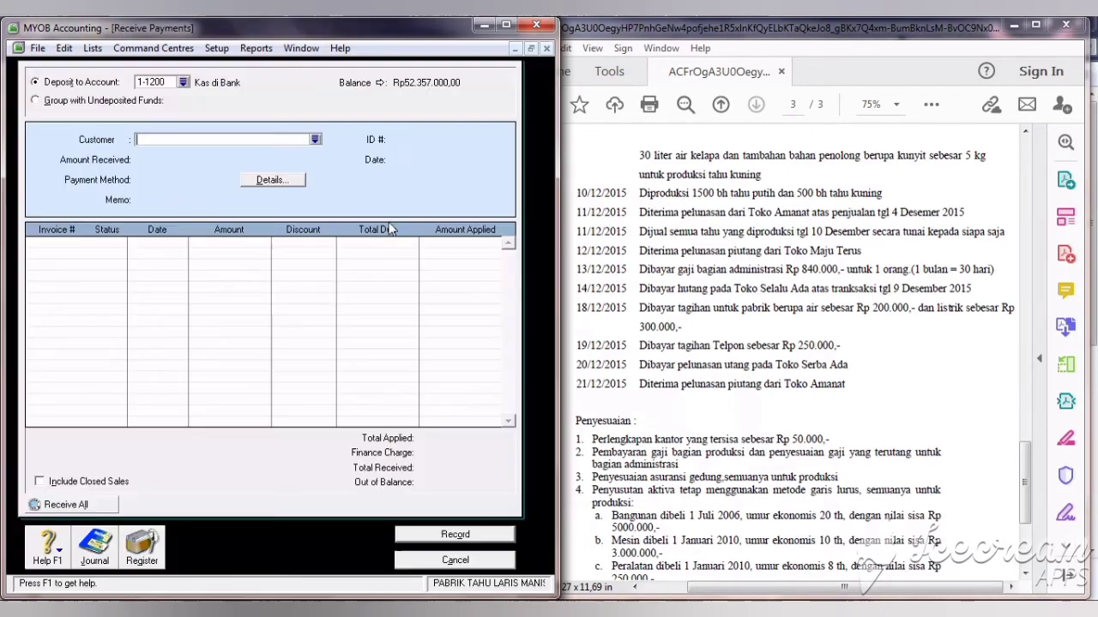
pyautogui.click(315, 140)
pyautogui.click(283, 249)
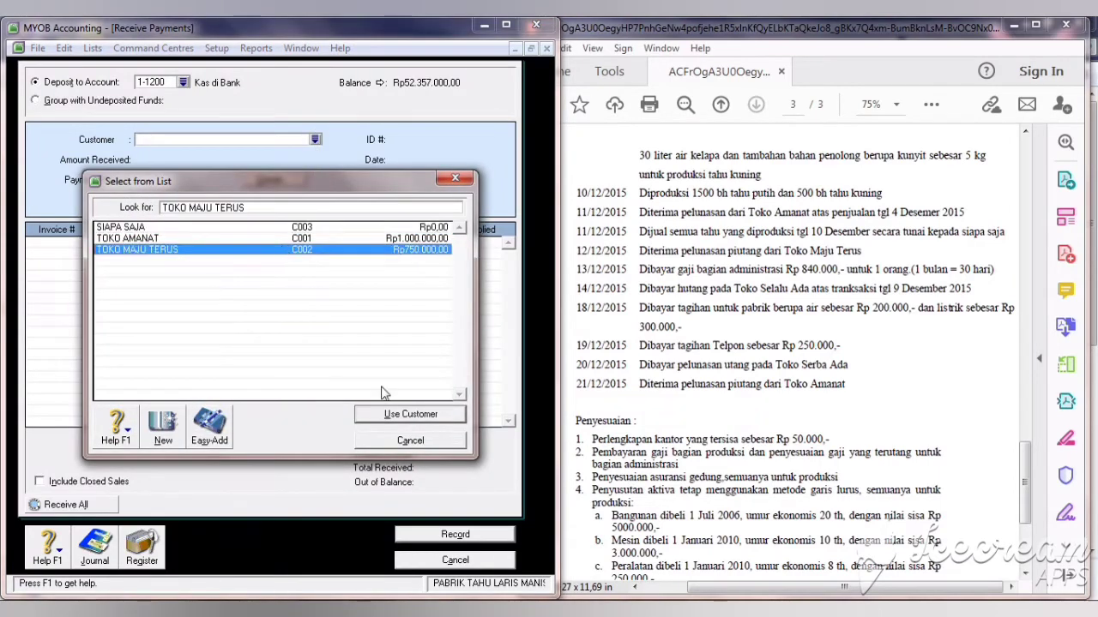
pyautogui.click(393, 415)
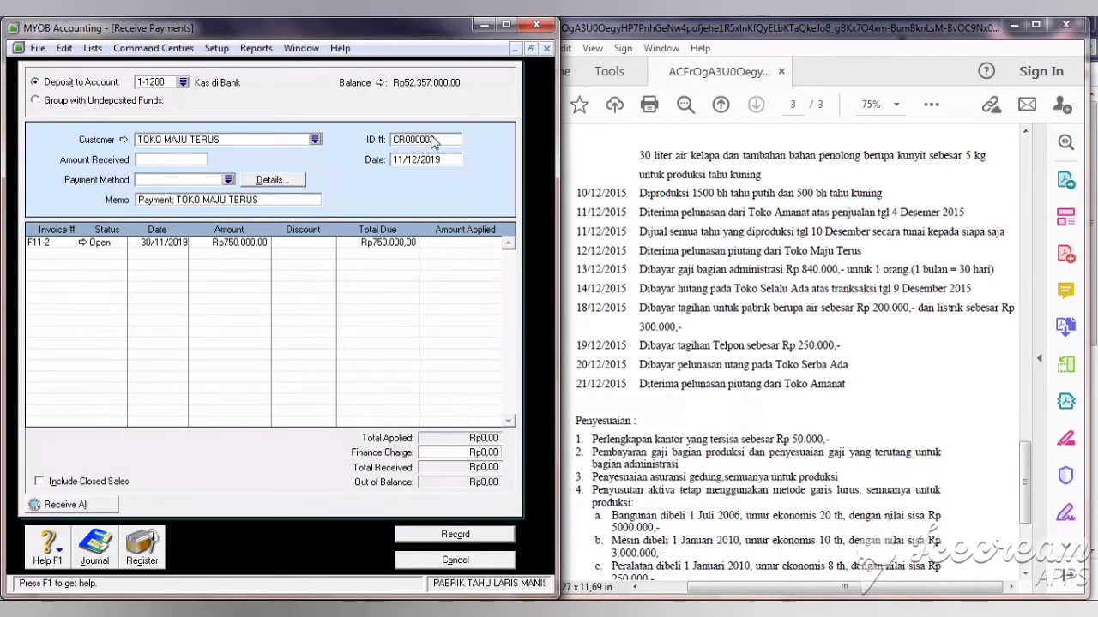
pyautogui.click(432, 138)
pyautogui.write('BKM03')
# Step: Date the payment 12/12/2019, apply Rp750.000 to invoice F11-2, and record it
pyautogui.click(402, 157)
pyautogui.press('BackSpace')
pyautogui.write('2')
pyautogui.click(186, 159)
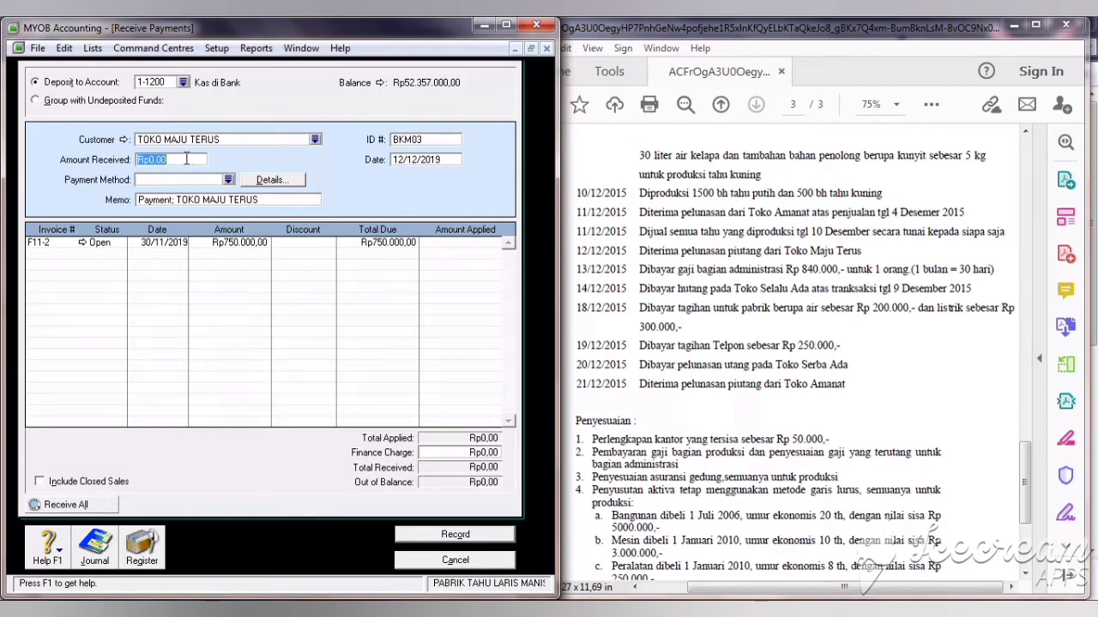
pyautogui.write('750.000')
pyautogui.press('Tab')
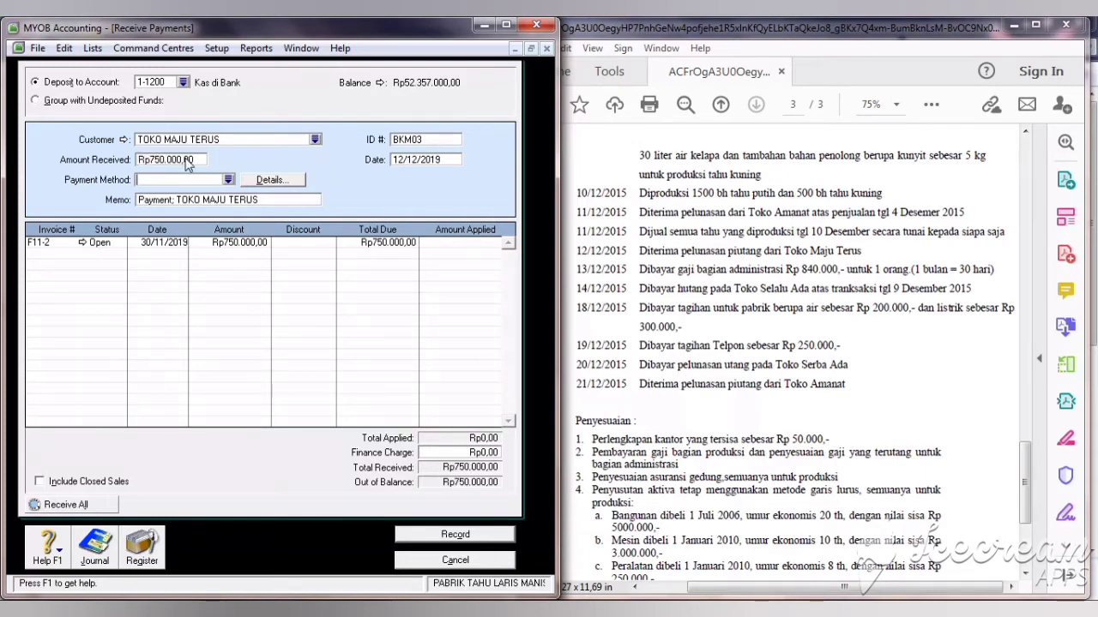
pyautogui.click(448, 247)
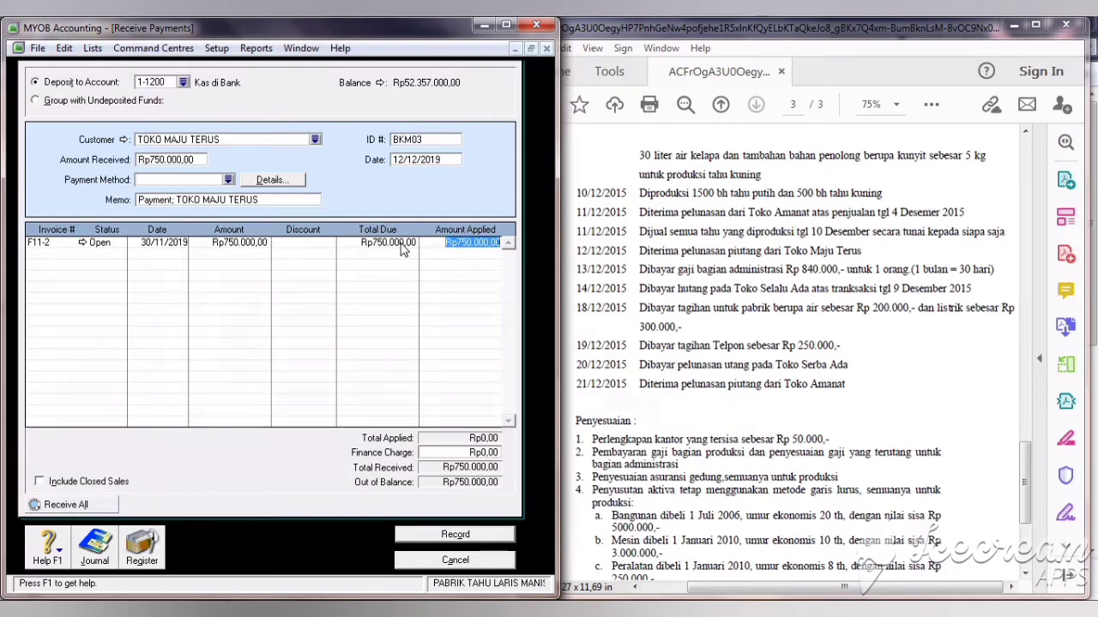
pyautogui.click(190, 163)
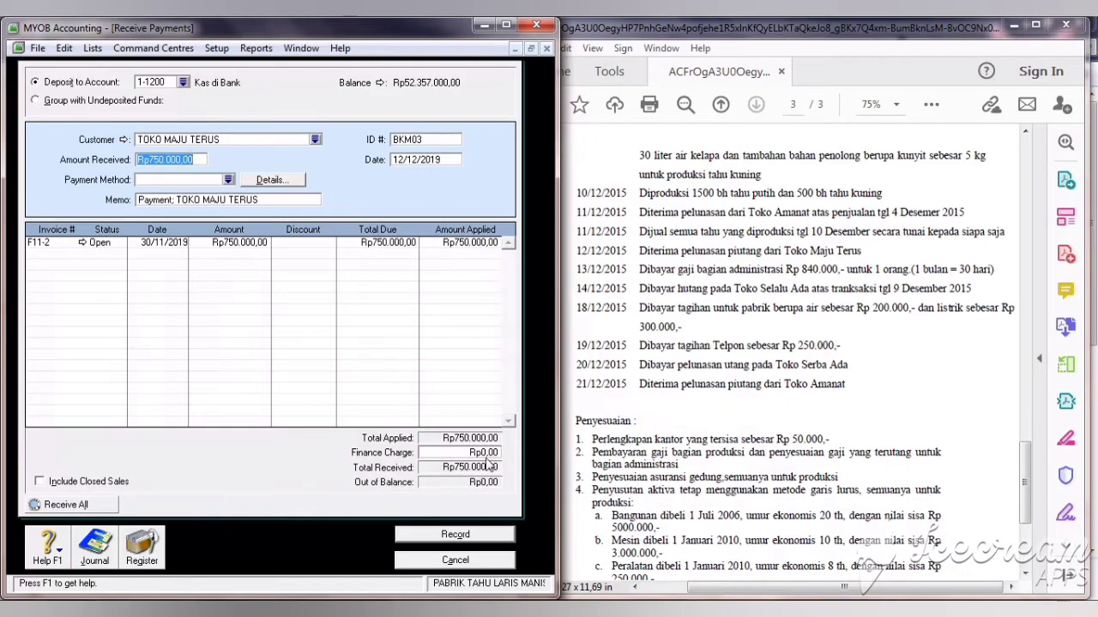
pyautogui.click(493, 536)
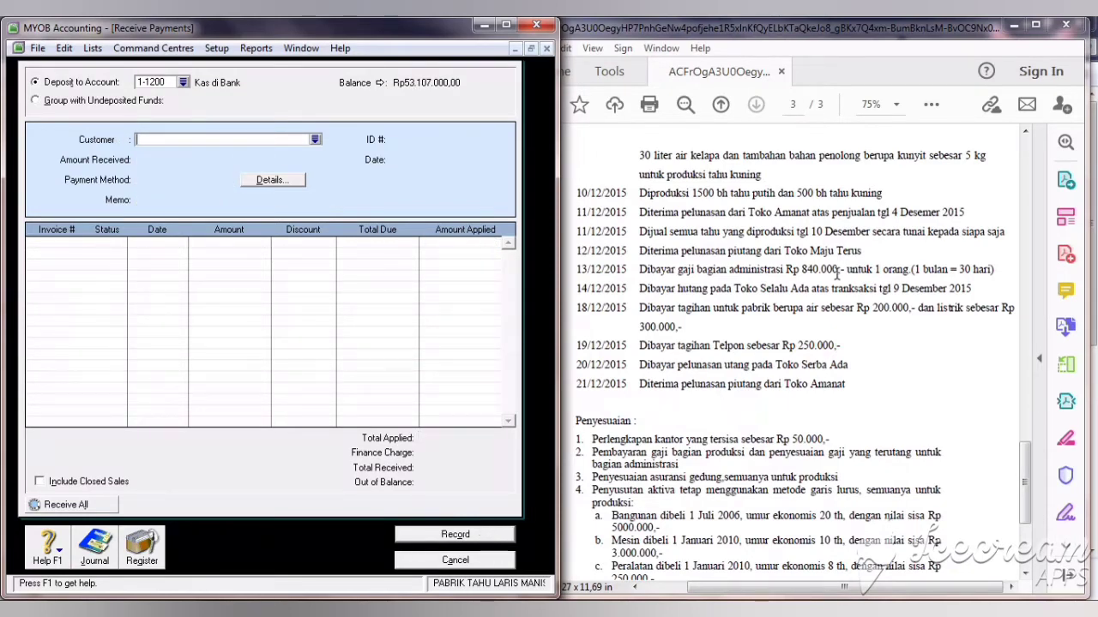
pyautogui.click(709, 274)
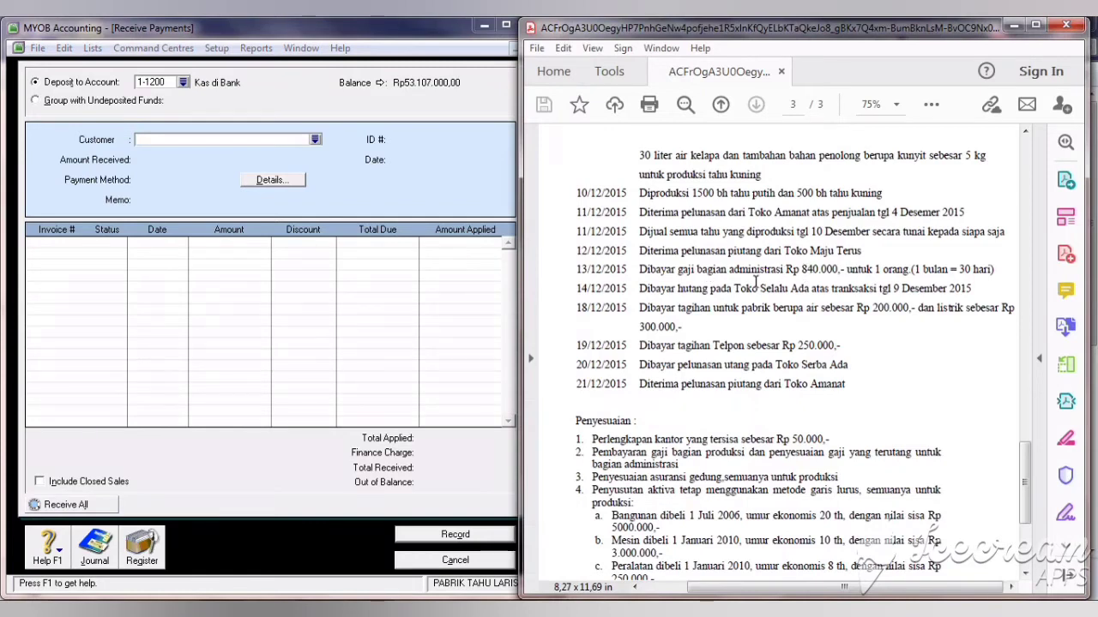
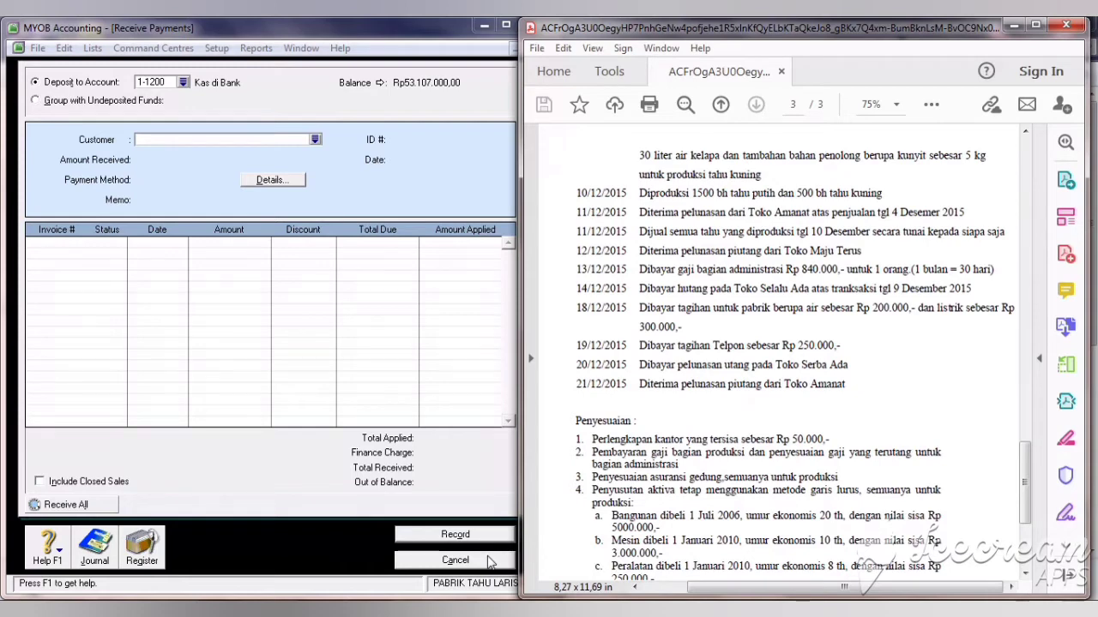
# Step: Cancel the empty Receive Payments form and go to the Banking tasks
pyautogui.click(489, 561)
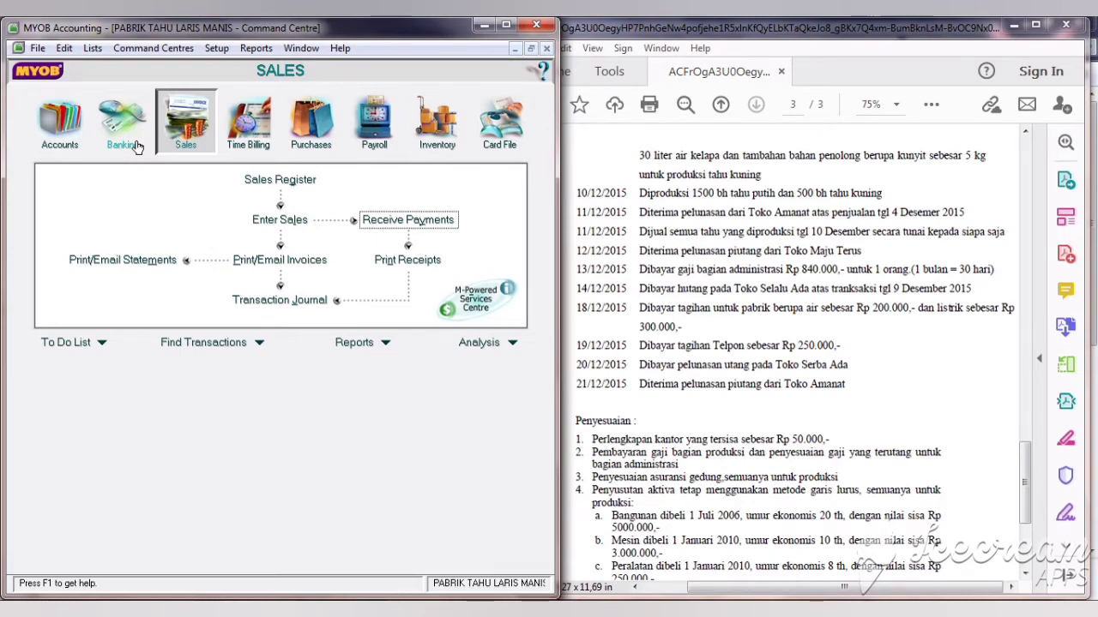
pyautogui.click(124, 129)
# Step: Start a Spend Money payment numbered BKK03, dated 13/12/2019, for Rp840.000
pyautogui.click(129, 183)
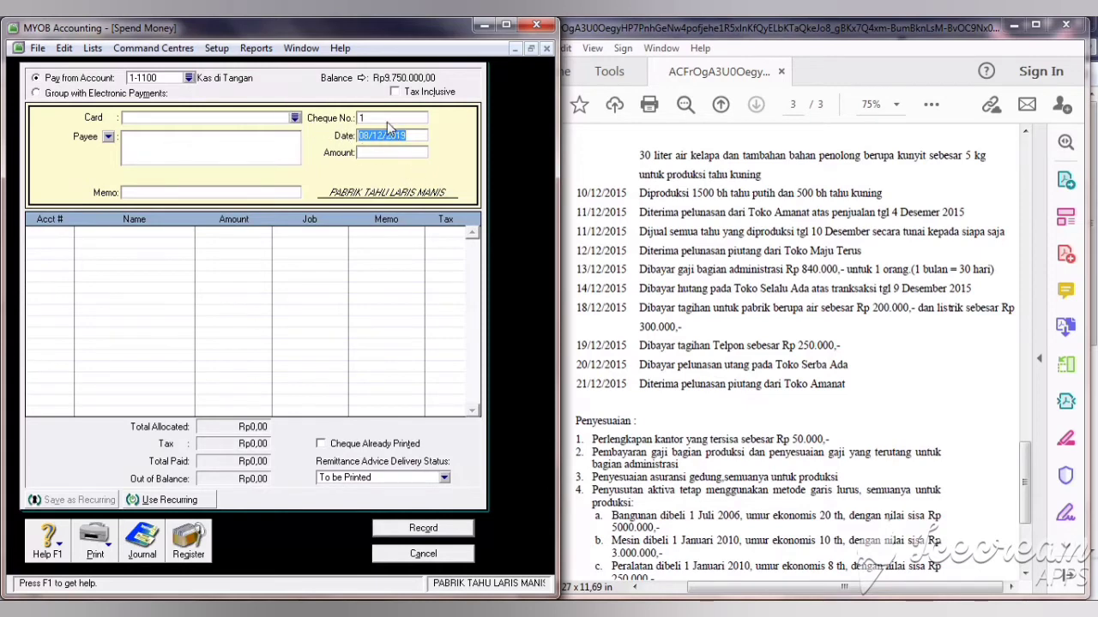
pyautogui.write('BKKC03')
pyautogui.press('Left')
pyautogui.press('Left')
pyautogui.press('BackSpace')
pyautogui.doubleClick(392, 136)
pyautogui.write('13')
pyautogui.press('Tab')
pyautogui.write('840.000')
pyautogui.press('Tab')
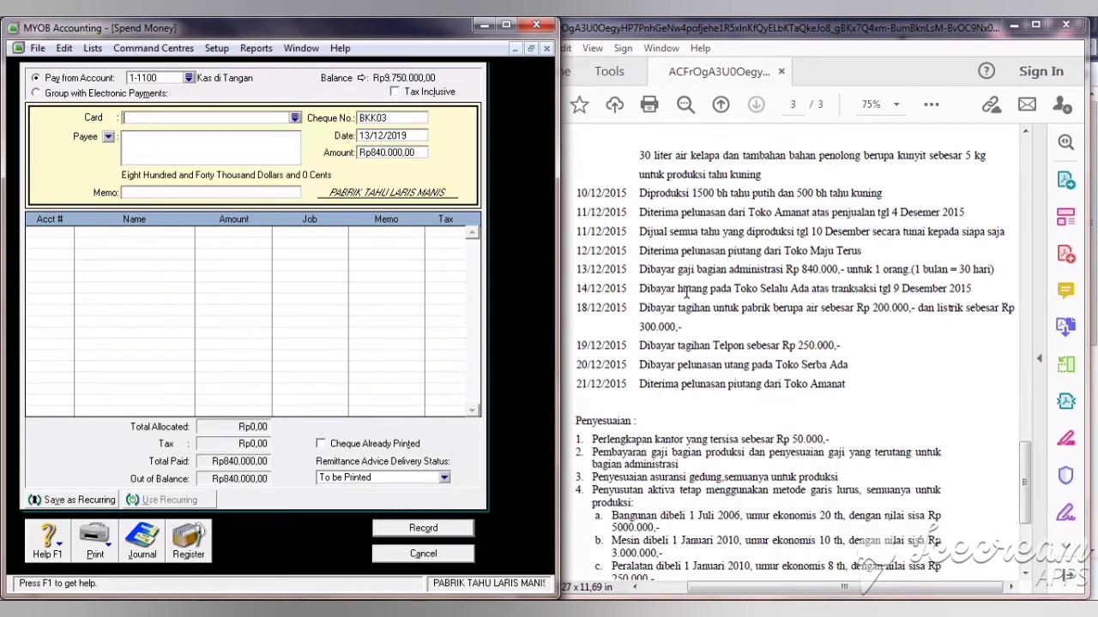
# Step: Add memo 'PEMBAYARAN GAJI ADMIN', allocate to 6-2200 Beban Gaji Kantor, and record it
pyautogui.click(262, 193)
pyautogui.write('PEMBAYARAN GA')
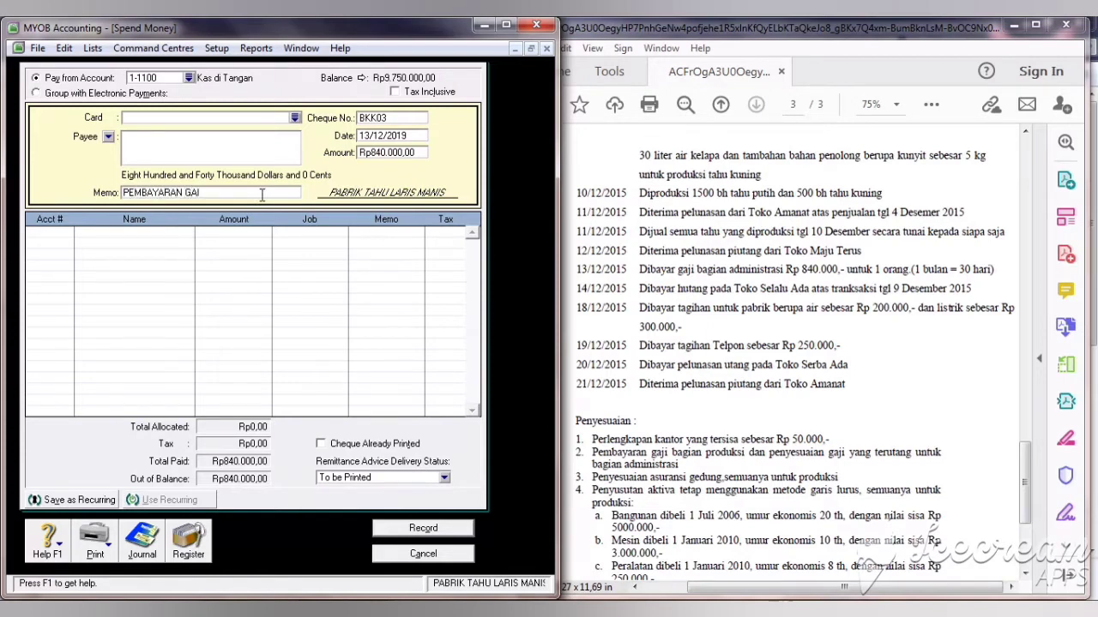
pyautogui.write('JI ADMIN')
pyautogui.click(61, 232)
pyautogui.write('6-')
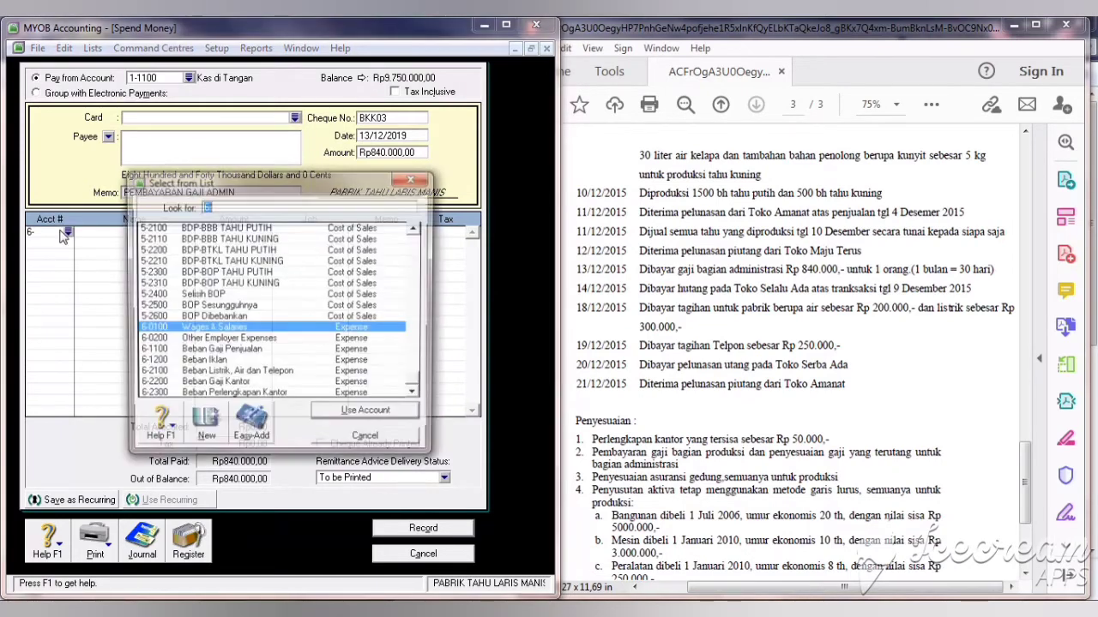
pyautogui.click(273, 384)
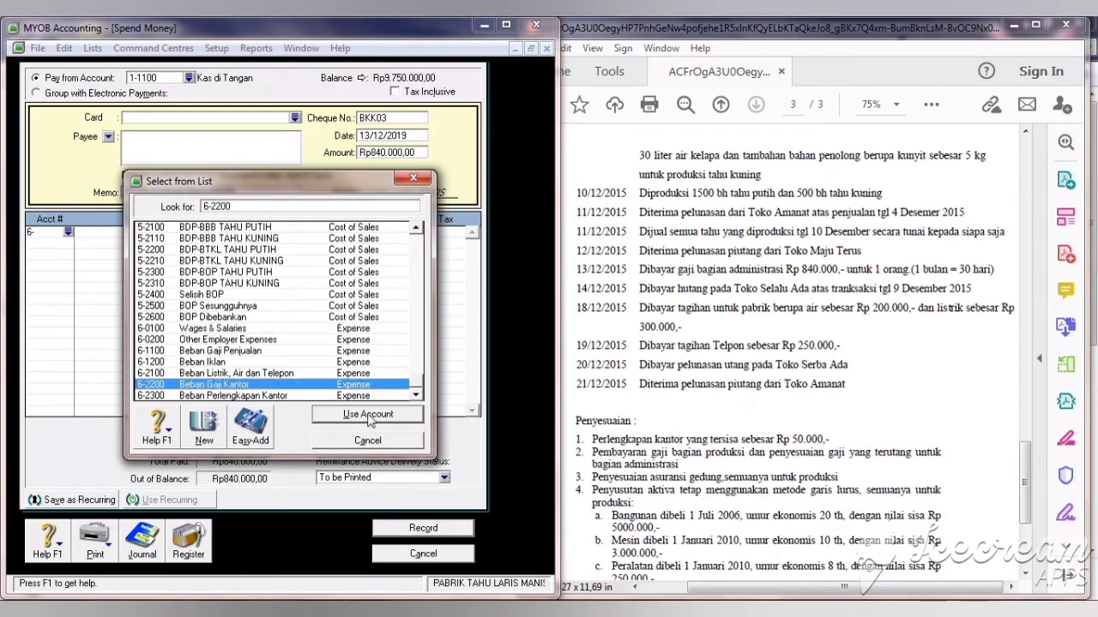
pyautogui.click(369, 416)
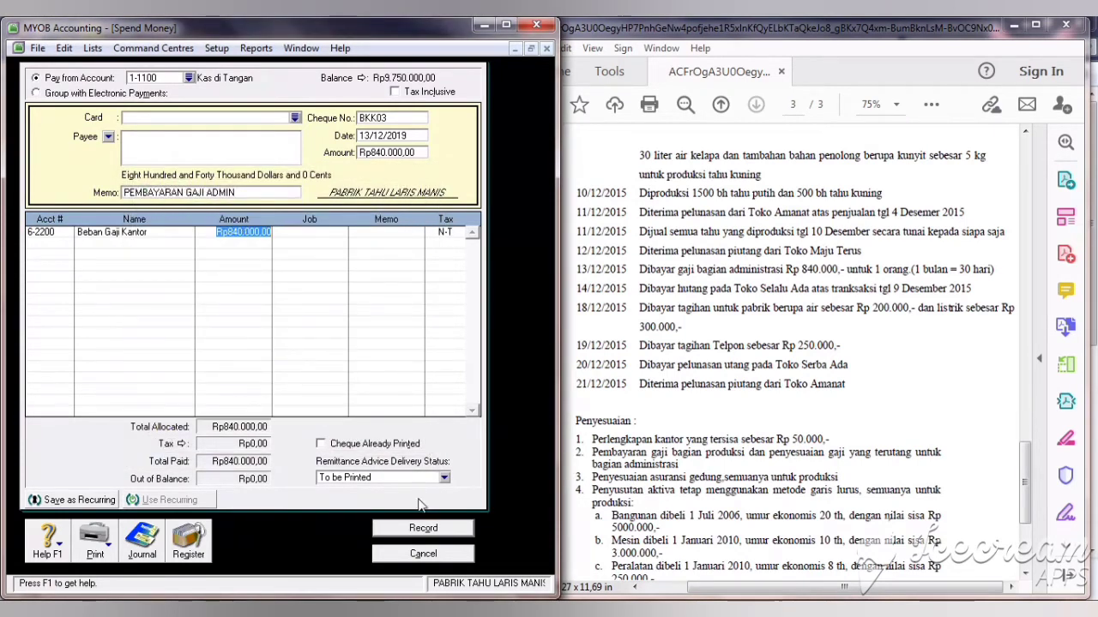
pyautogui.click(429, 529)
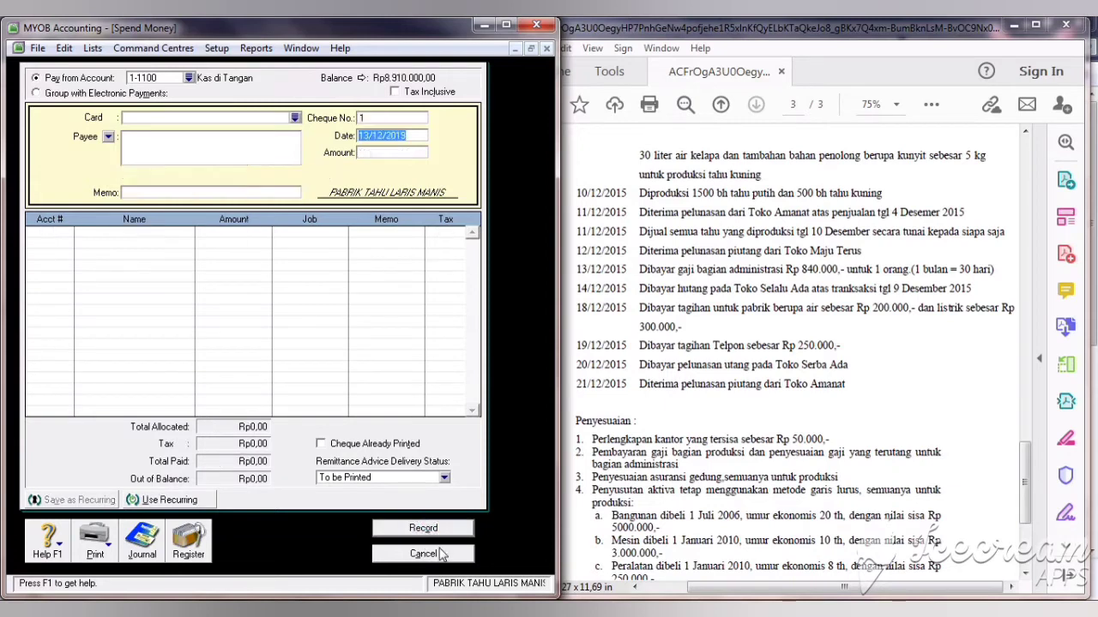
# Step: Close Spend Money and start a Pay Bills payment to supplier TOKO SELALU ADA
pyautogui.click(875, 314)
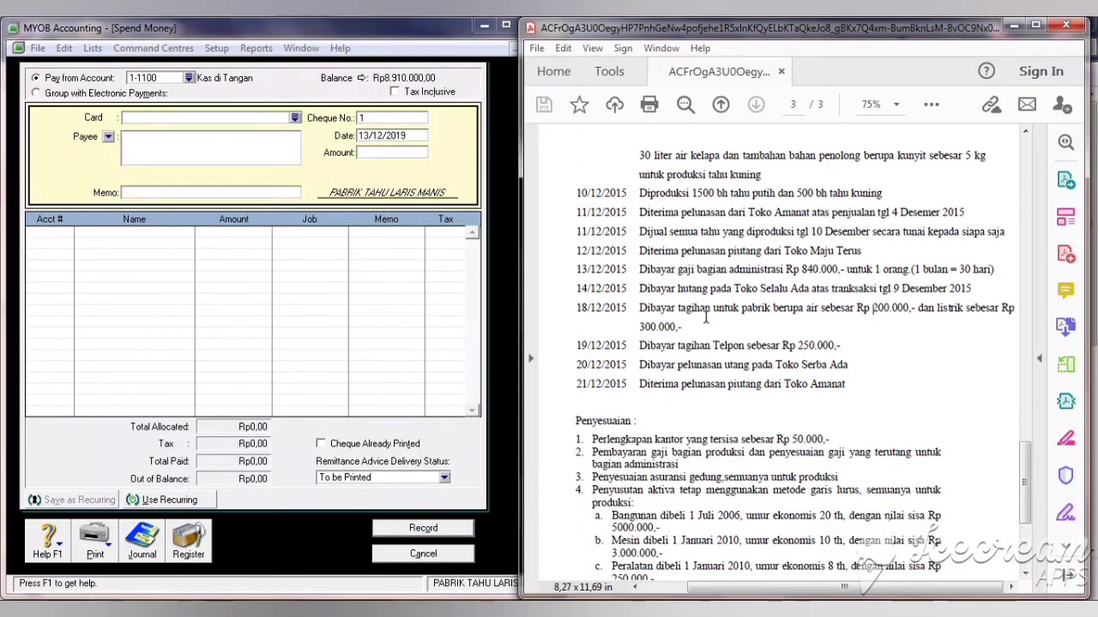
pyautogui.click(425, 556)
pyautogui.click(314, 136)
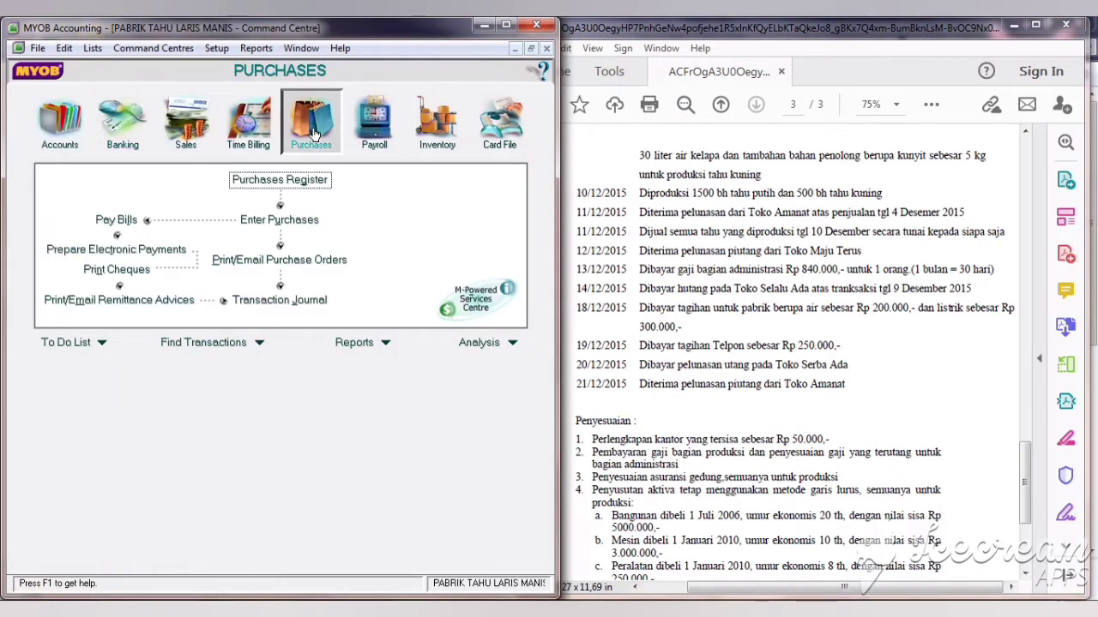
pyautogui.click(116, 220)
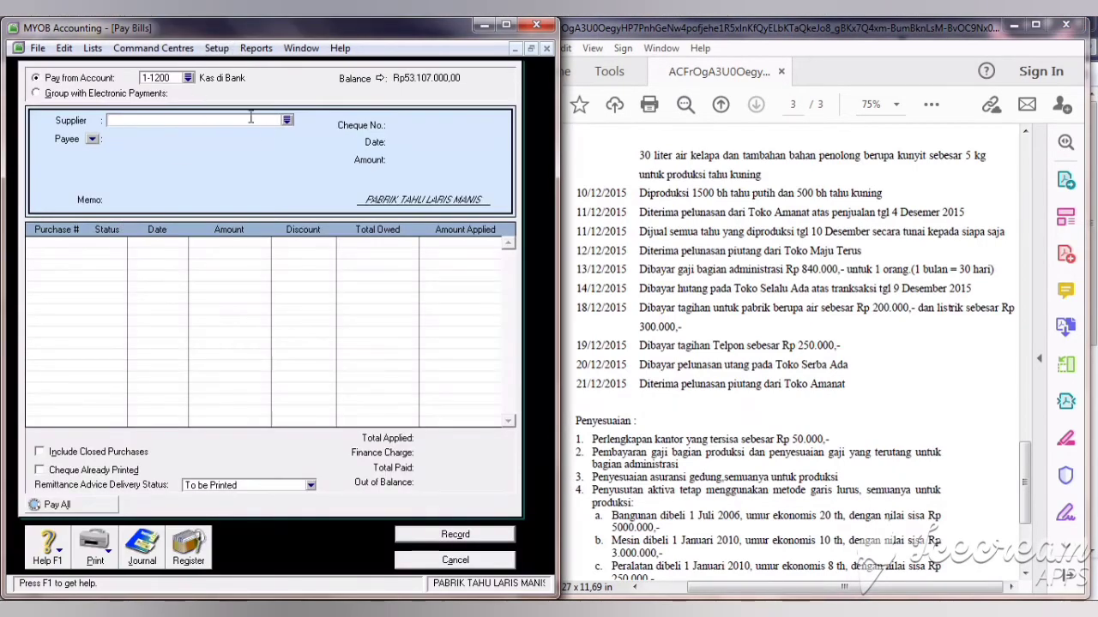
pyautogui.click(287, 122)
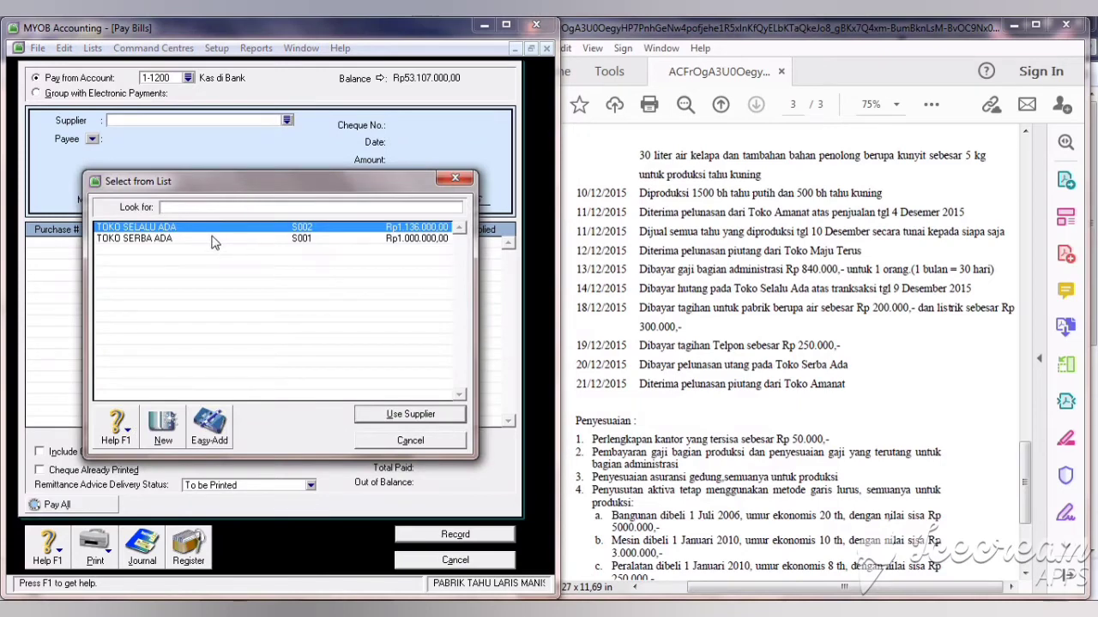
pyautogui.click(410, 414)
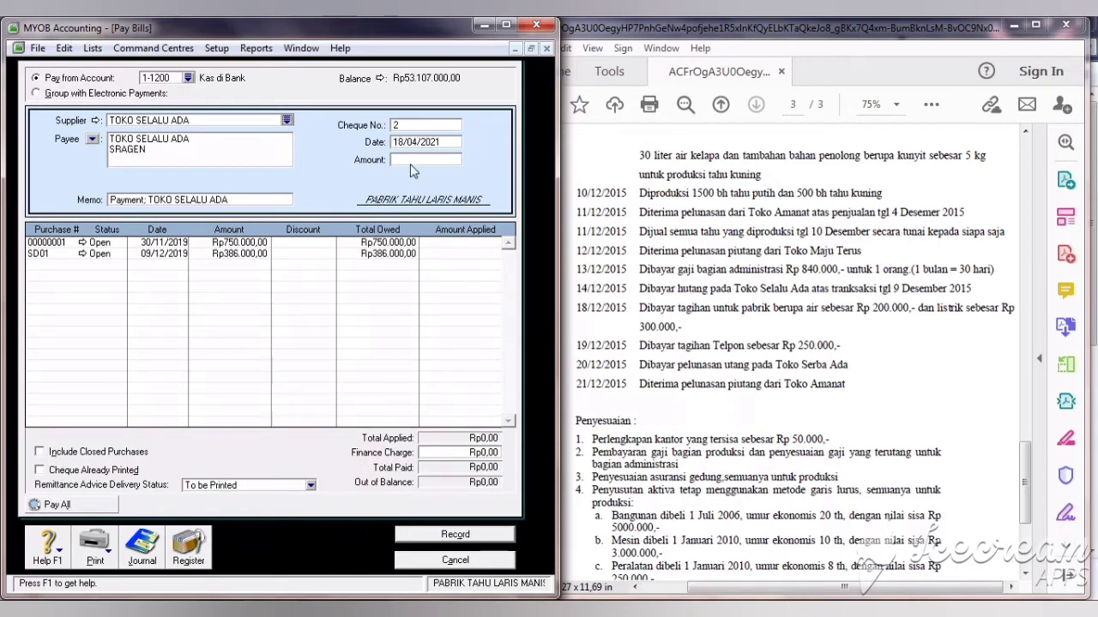
# Step: Date the bill payment 14/12/2019 with cheque number BKK04
pyautogui.click(418, 143)
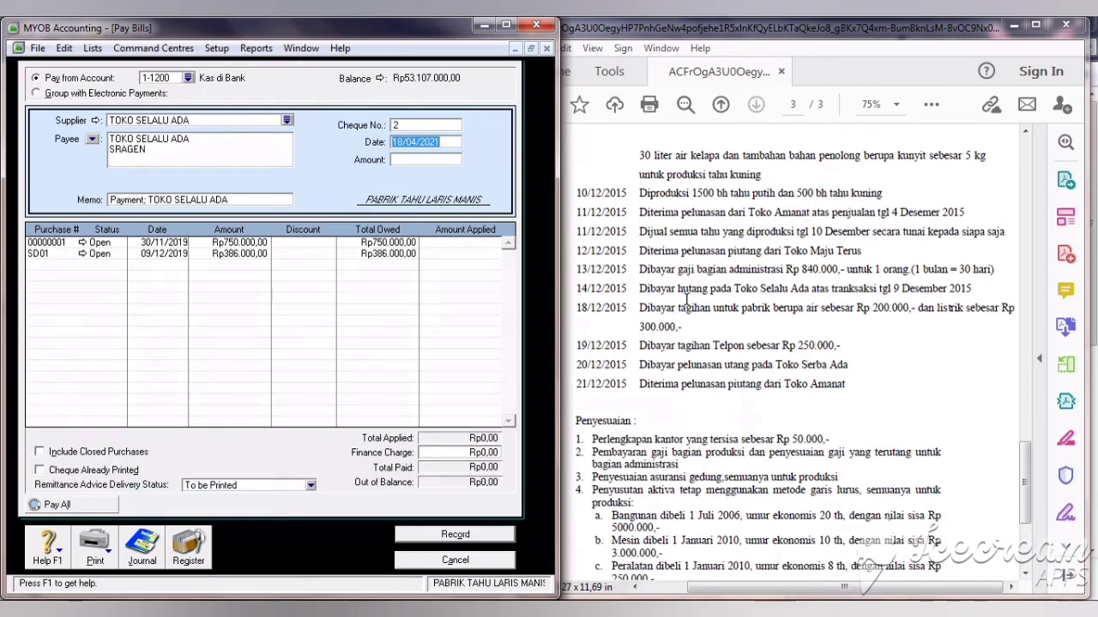
pyautogui.write('14/12/20')
pyautogui.write('19')
pyautogui.press('Tab')
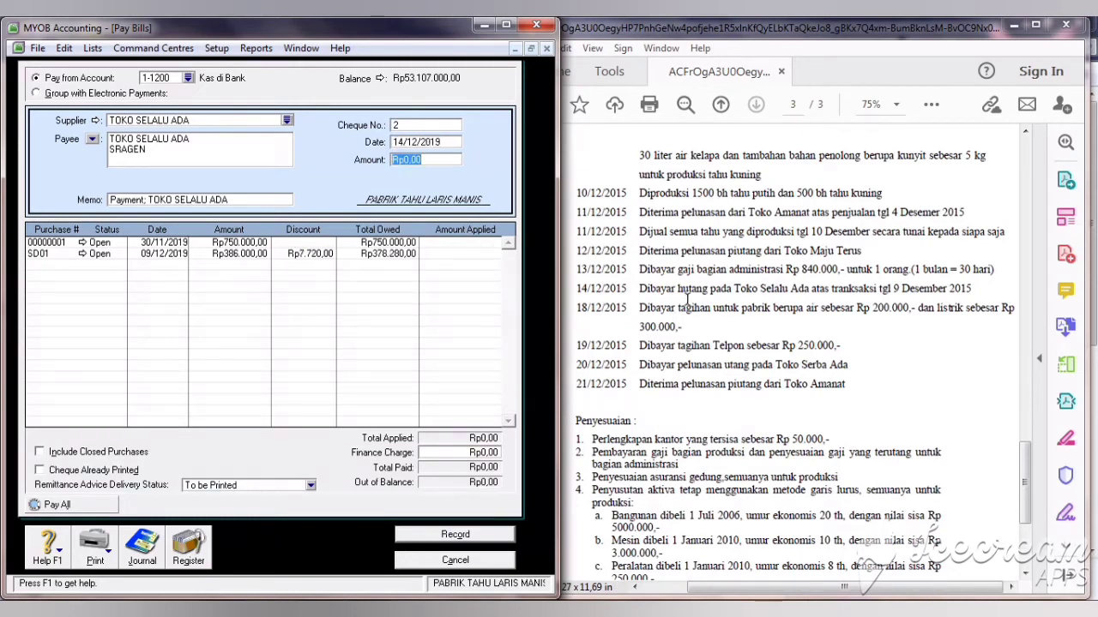
pyautogui.click(399, 125)
pyautogui.write('BKK03')
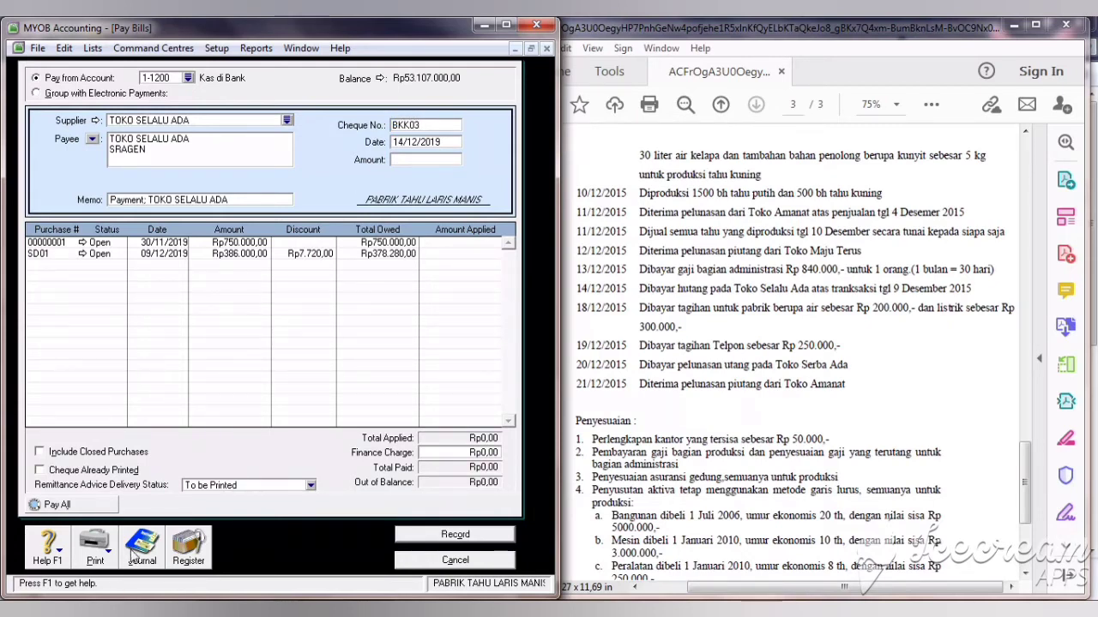
pyautogui.press('BackSpace')
pyautogui.write('4')
# Step: Apply Rp378.280 to bill SD01, record it without printing the debit memo, and close the form
pyautogui.click(433, 163)
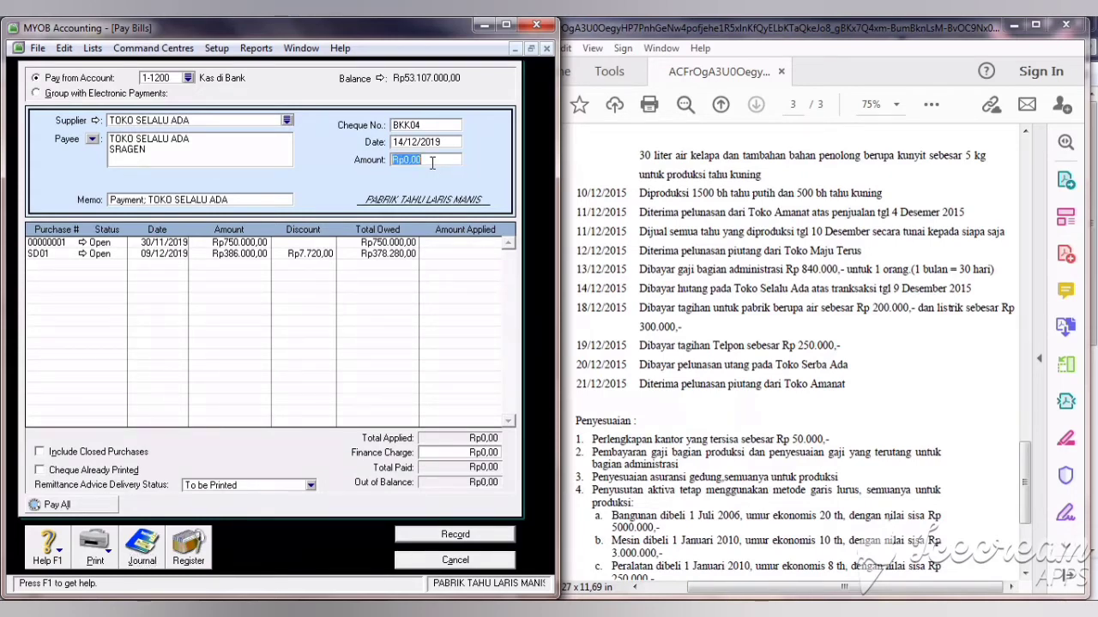
pyautogui.click(443, 252)
pyautogui.write('378280')
pyautogui.click(416, 163)
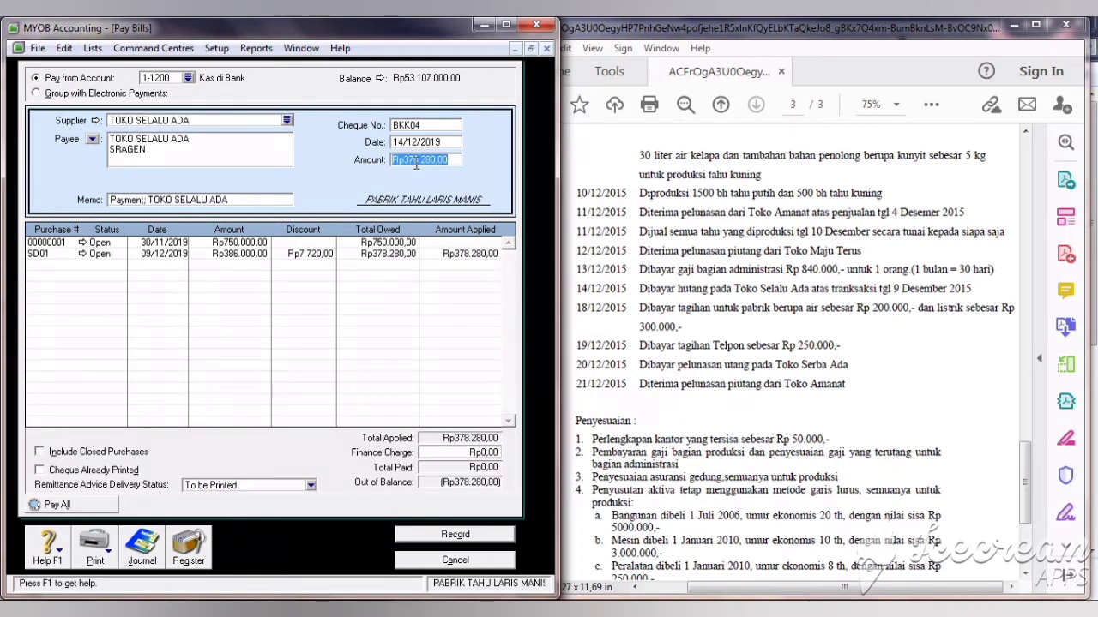
pyautogui.click(472, 253)
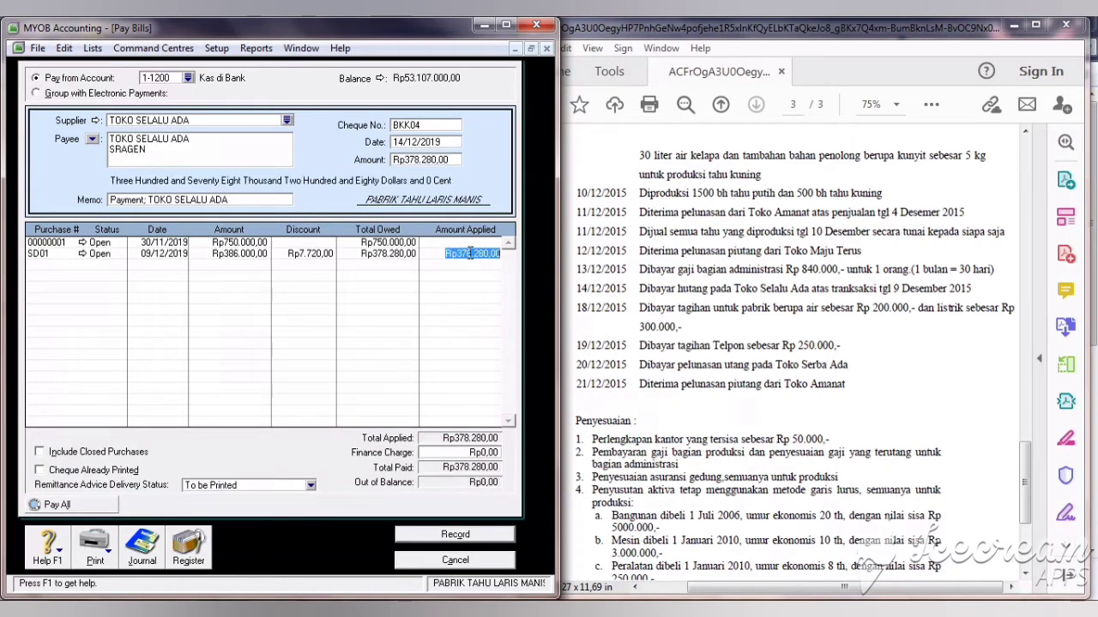
pyautogui.click(447, 537)
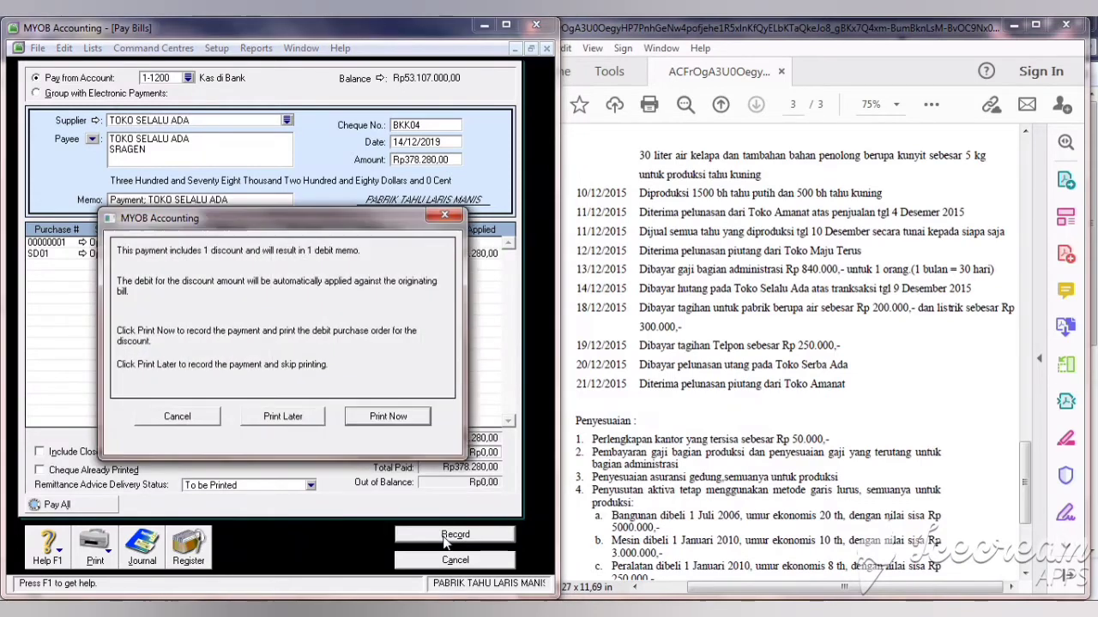
pyautogui.click(282, 417)
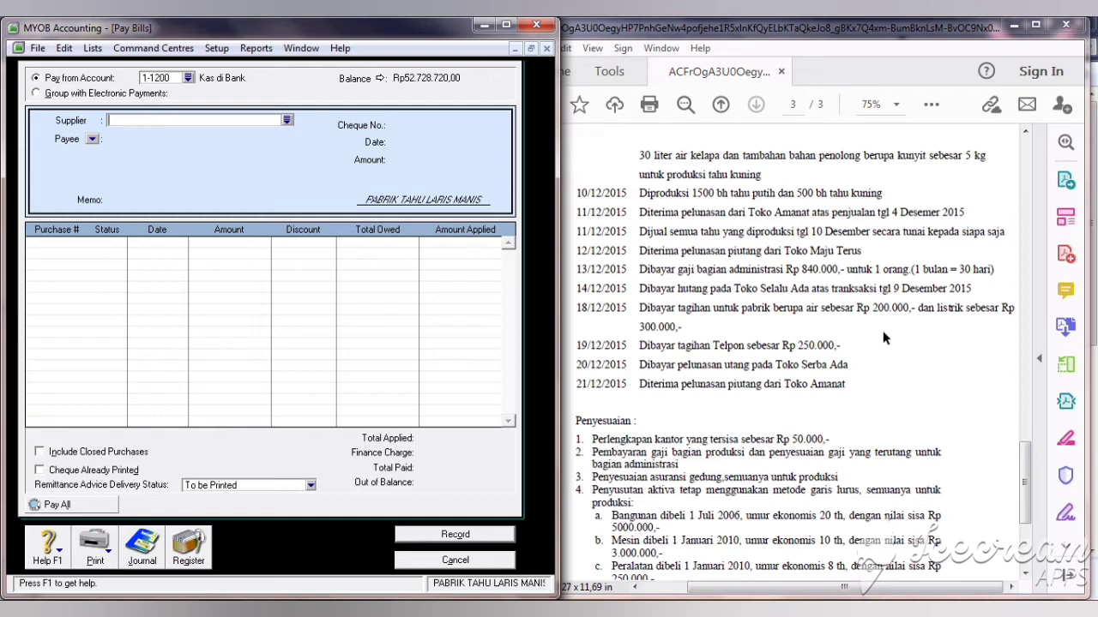
pyautogui.click(450, 563)
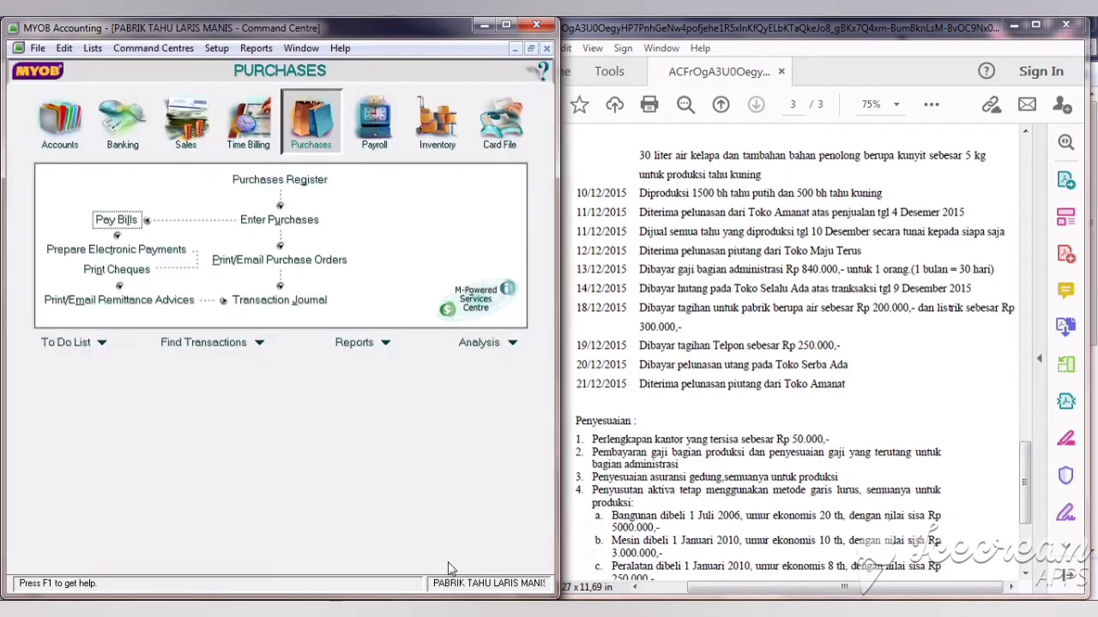
pyautogui.click(120, 146)
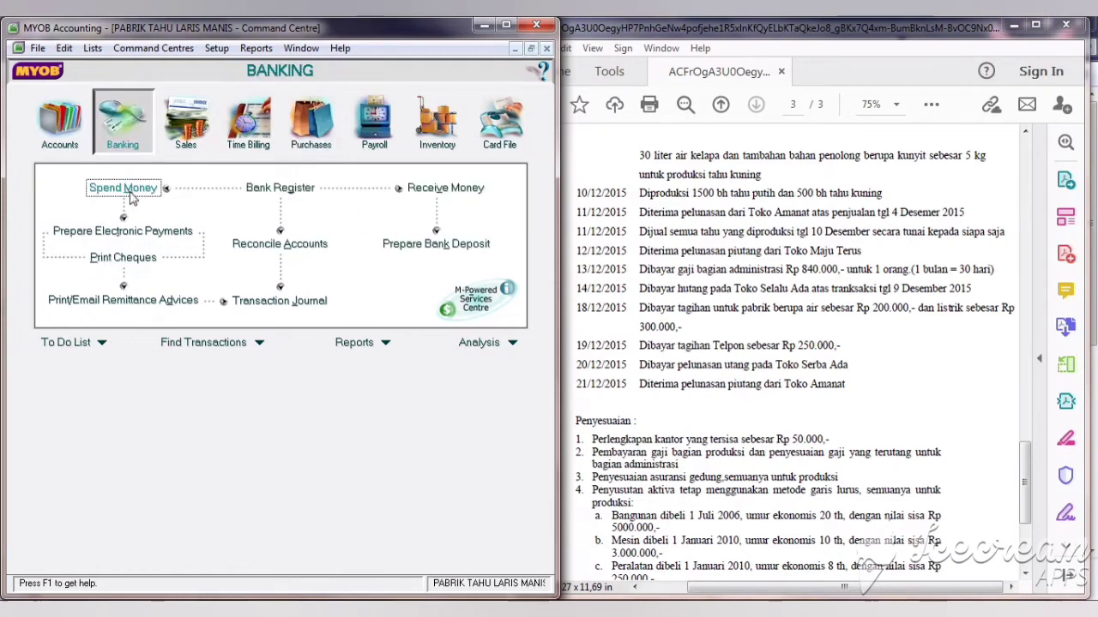
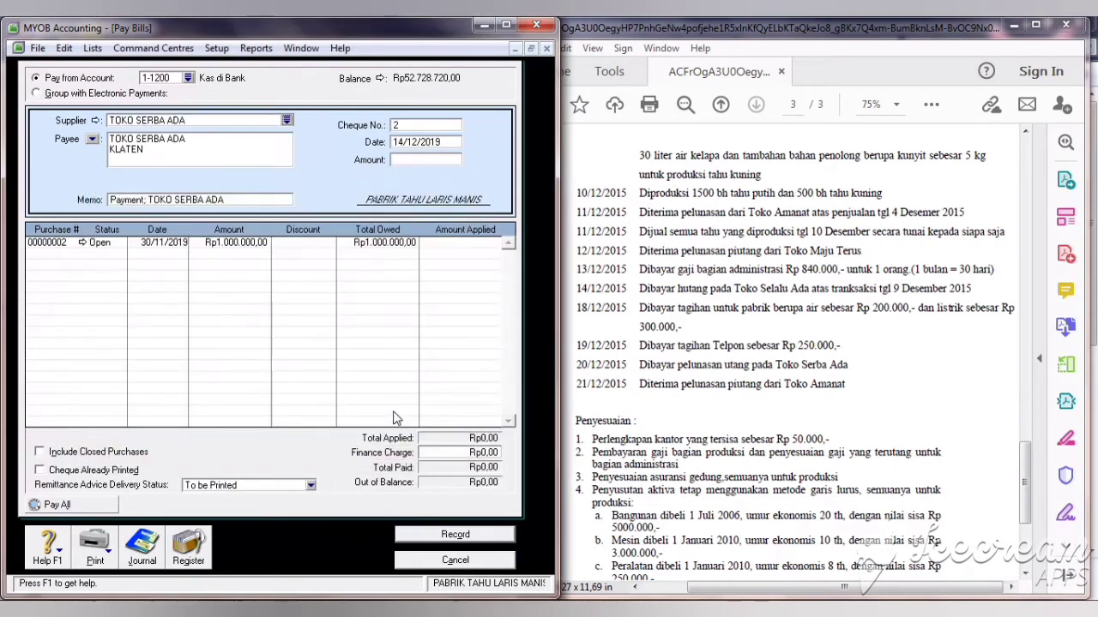
# Step: Set the TOKO SERBA ADA payment to cheque BKK07, dated 20/12/2019, for Rp1.000.000
pyautogui.doubleClick(417, 126)
pyautogui.write('BKK07')
pyautogui.click(402, 144)
pyautogui.click(402, 144)
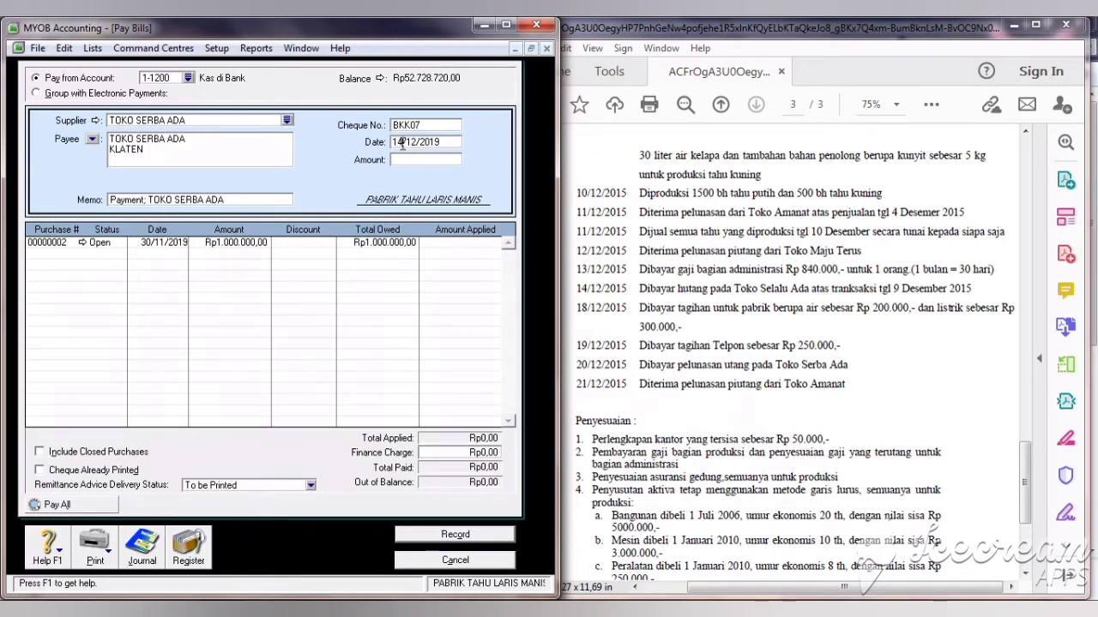
pyautogui.press('BackSpace')
pyautogui.press('BackSpace')
pyautogui.write('20')
pyautogui.click(414, 159)
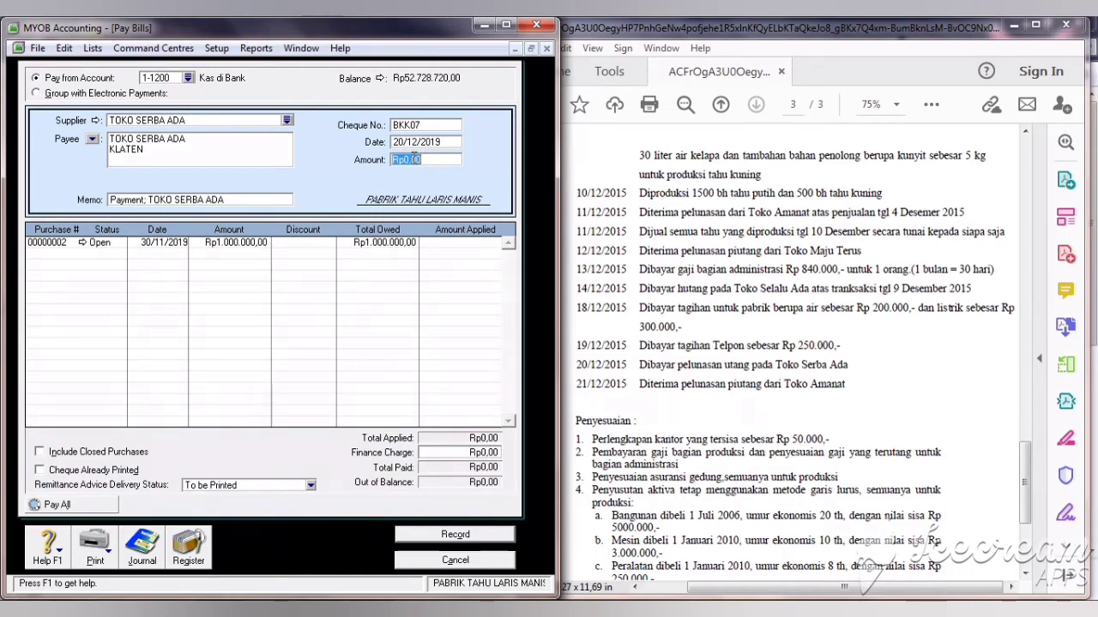
pyautogui.write('1.00')
pyautogui.write('0.000000')
pyautogui.press('Tab')
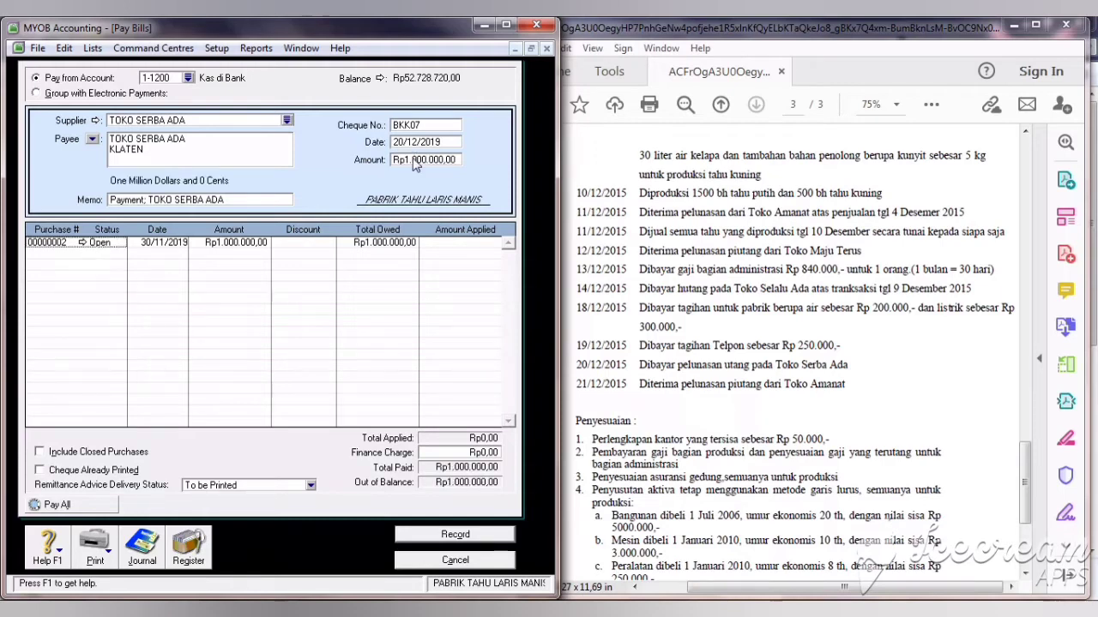
# Step: Apply the payment to purchase 00000002, record it and close the form
pyautogui.click(461, 244)
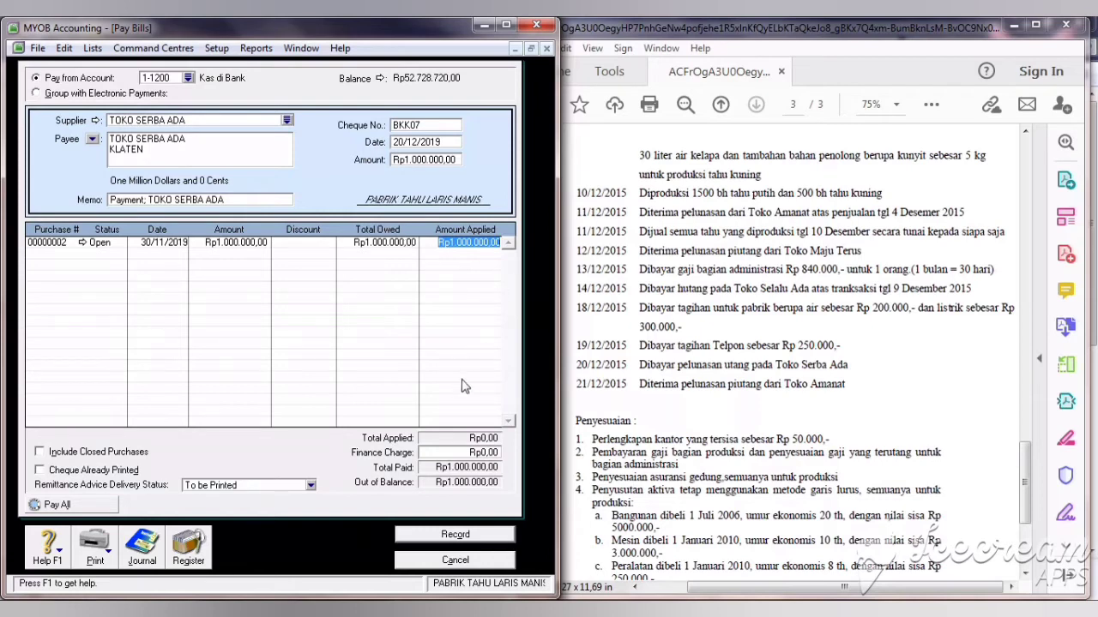
pyautogui.click(458, 452)
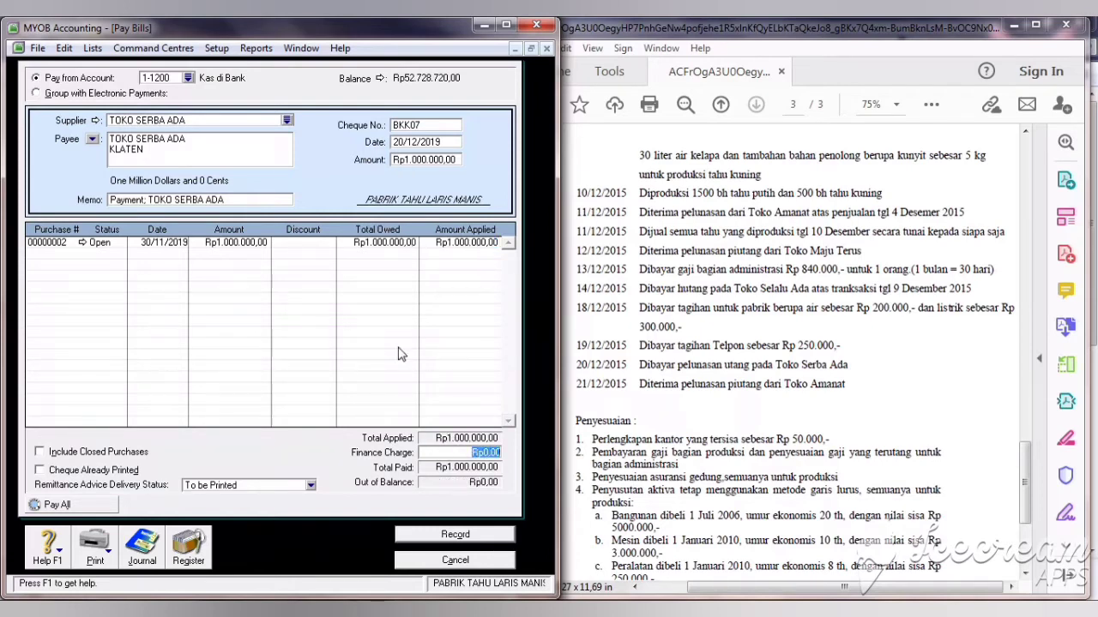
pyautogui.click(454, 536)
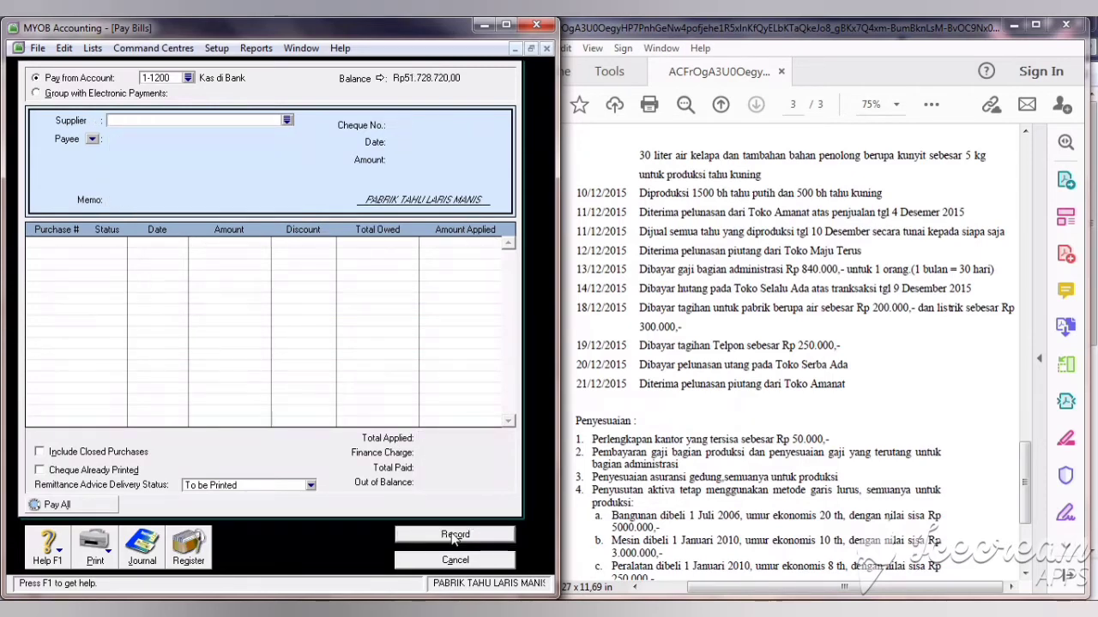
pyautogui.click(459, 563)
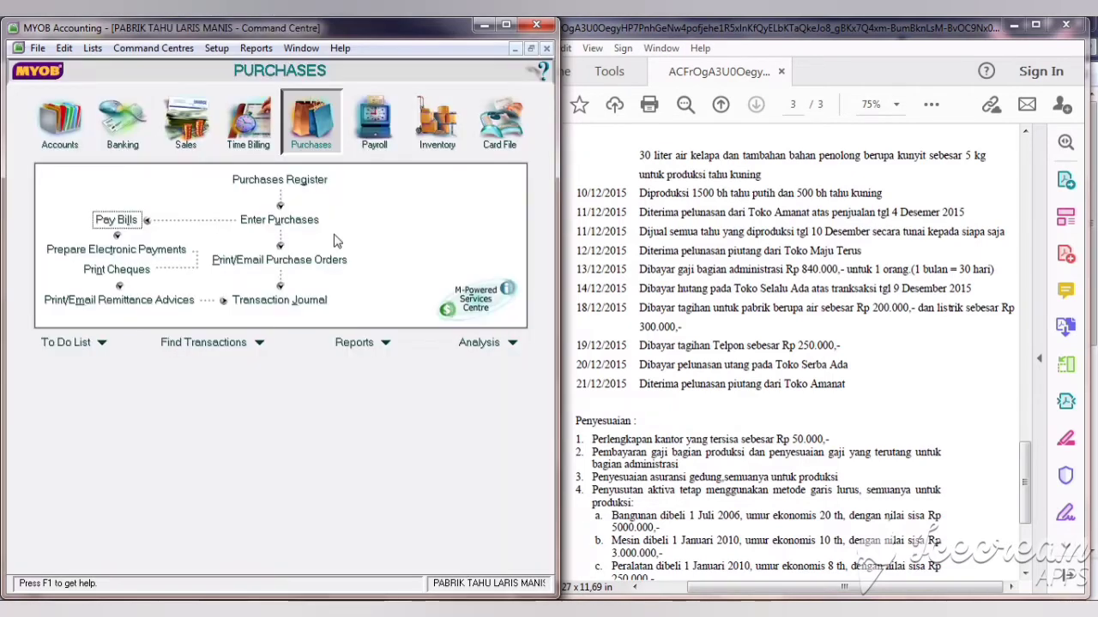
# Step: Start a Receive Payments entry from customer TOKO AMANAT
pyautogui.click(185, 121)
pyautogui.click(403, 220)
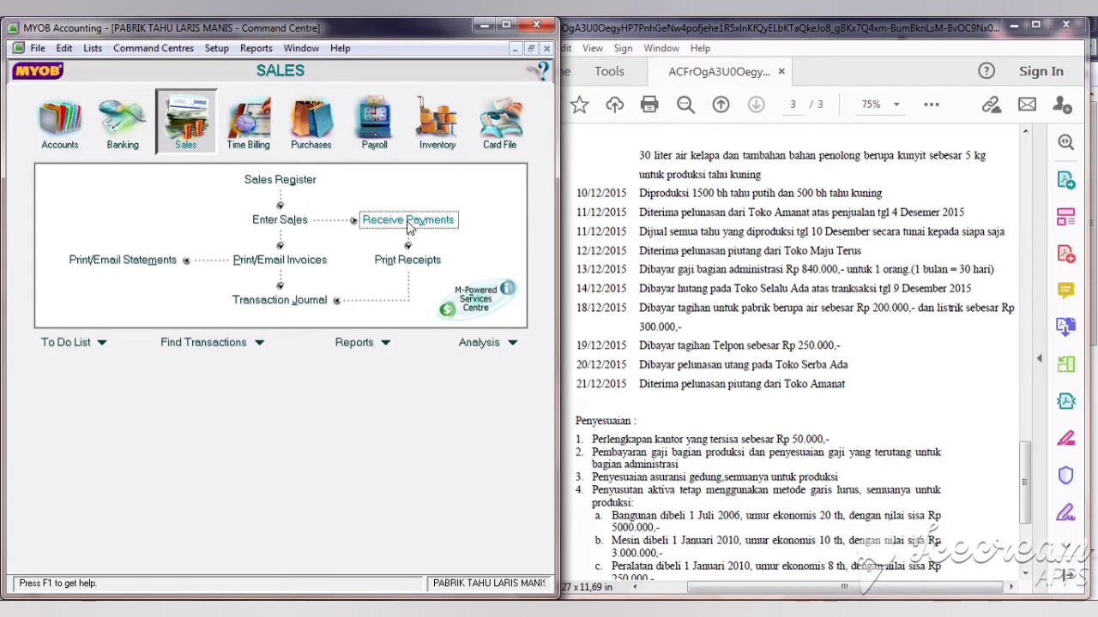
pyautogui.click(316, 140)
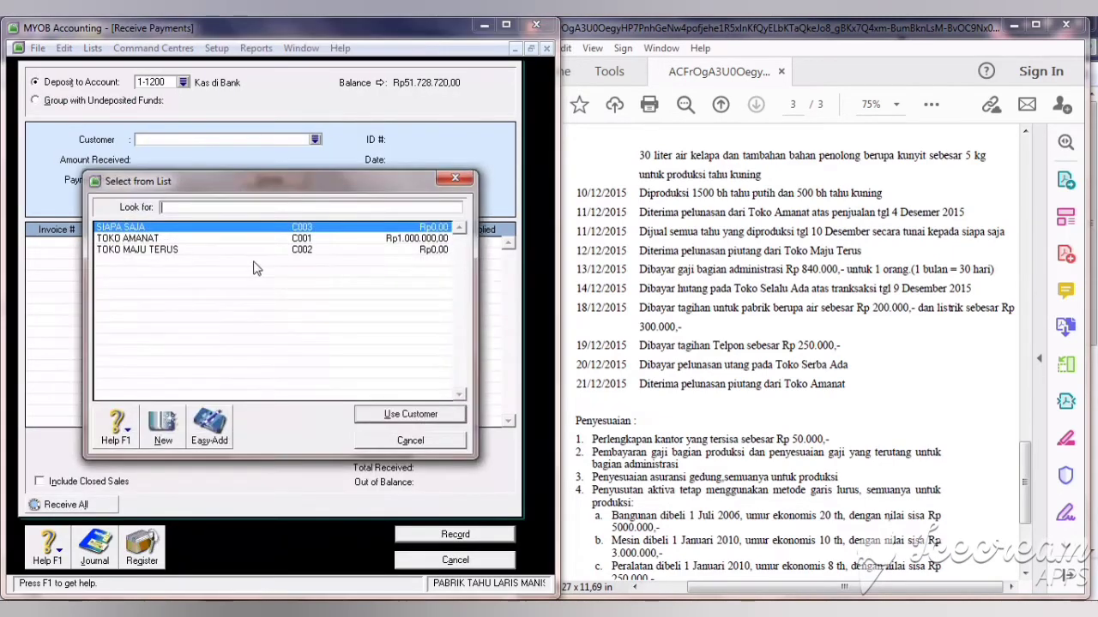
pyautogui.click(211, 240)
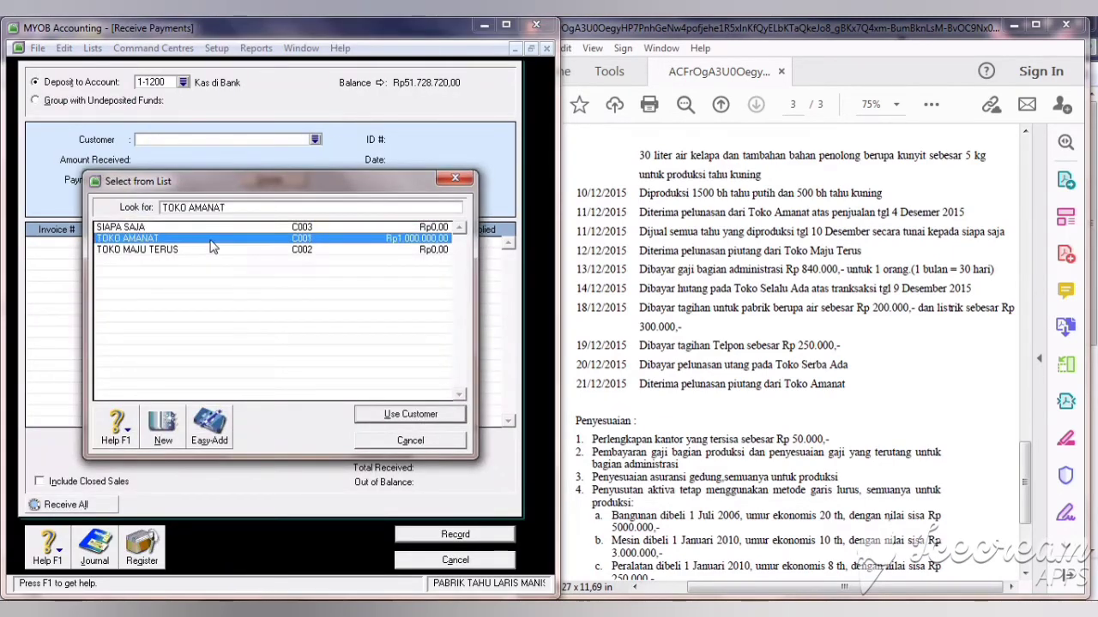
pyautogui.click(398, 417)
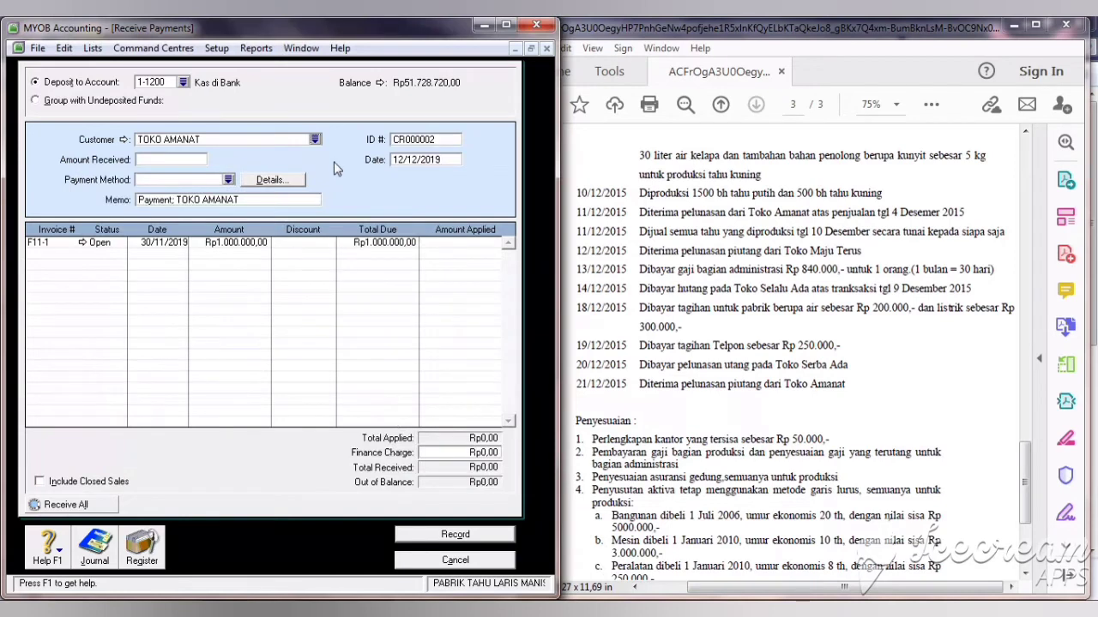
# Step: Set receipt ID BKM04, date 21/12/2019 and amount Rp1.000.000
pyautogui.click(410, 143)
pyautogui.write('BK')
pyautogui.click(404, 161)
pyautogui.press('BackSpace')
pyautogui.press('BackSpace')
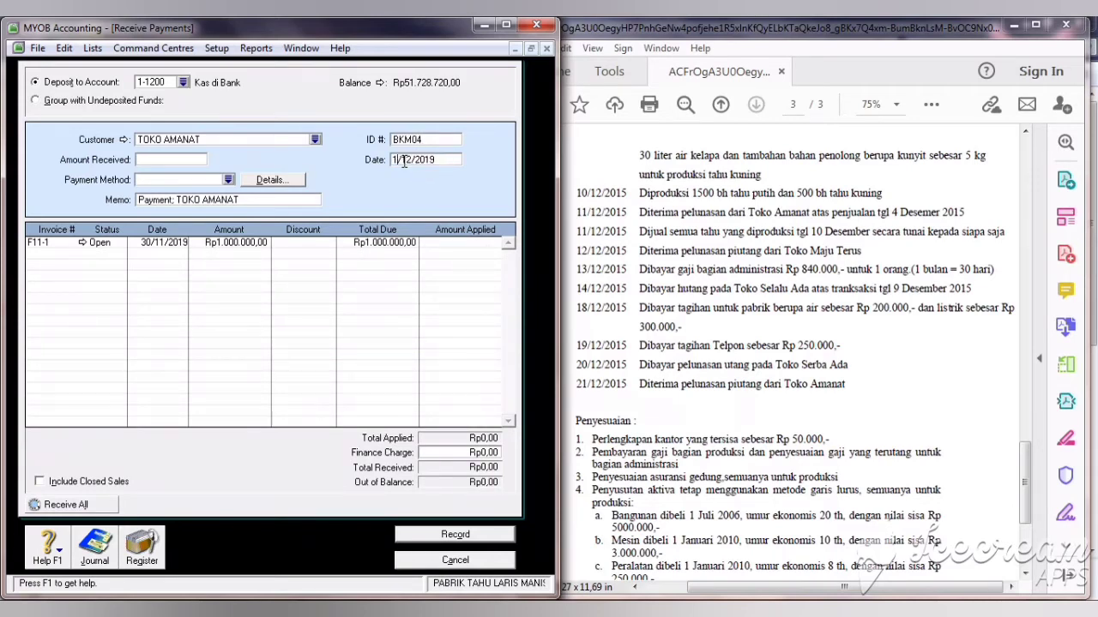
pyautogui.write('21')
pyautogui.click(168, 160)
pyautogui.write('1.000.000')
pyautogui.press('Tab')
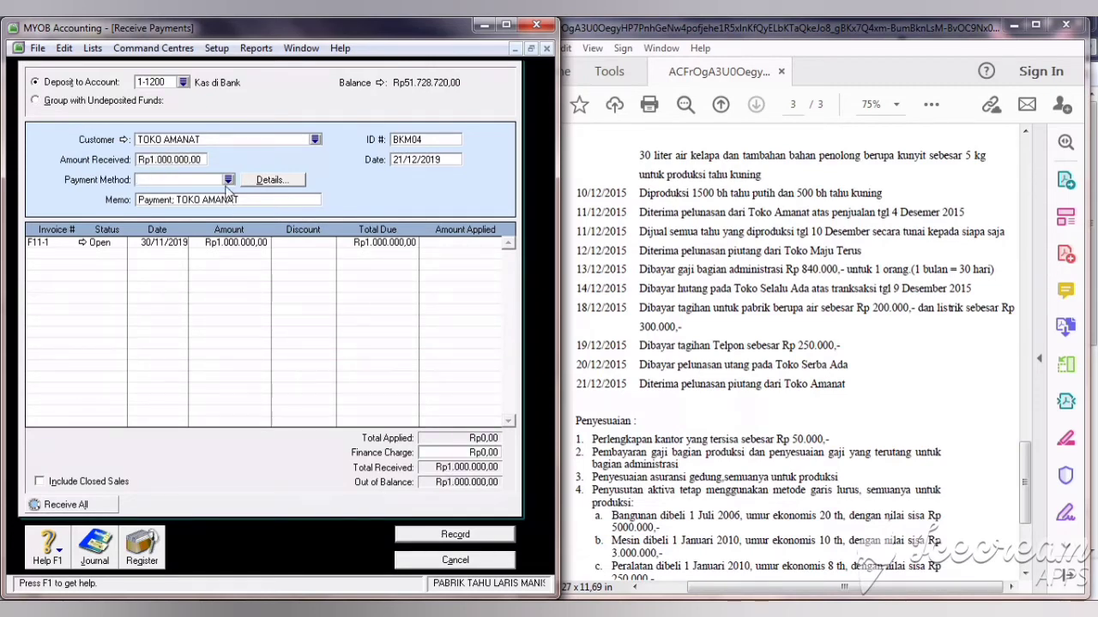
# Step: Apply the receipt to invoice F11-1, record it and close the form
pyautogui.click(483, 246)
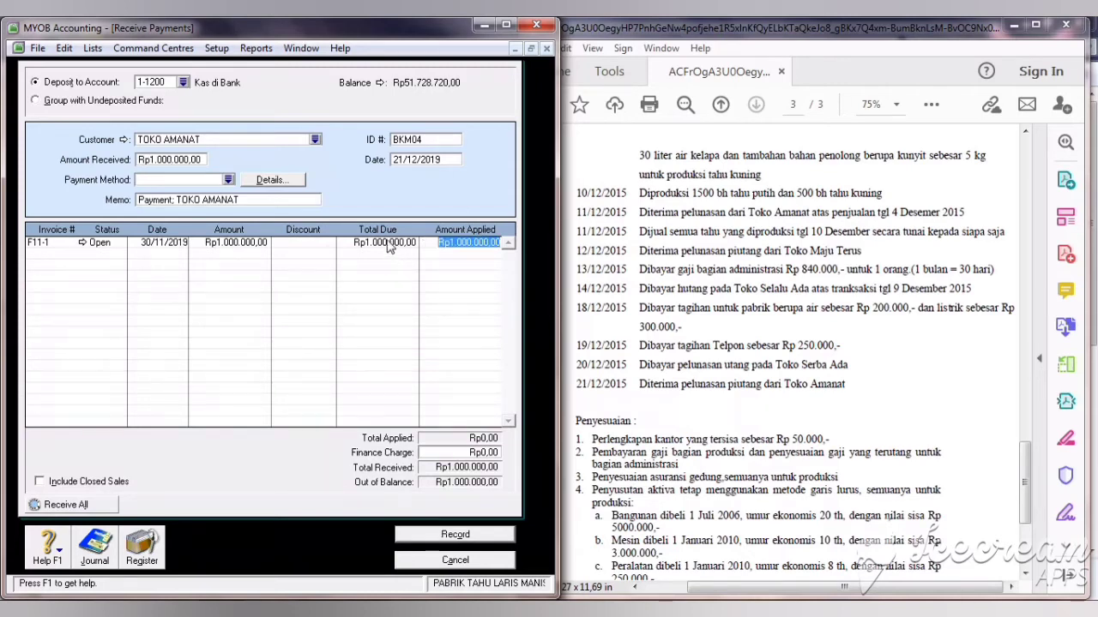
pyautogui.click(491, 454)
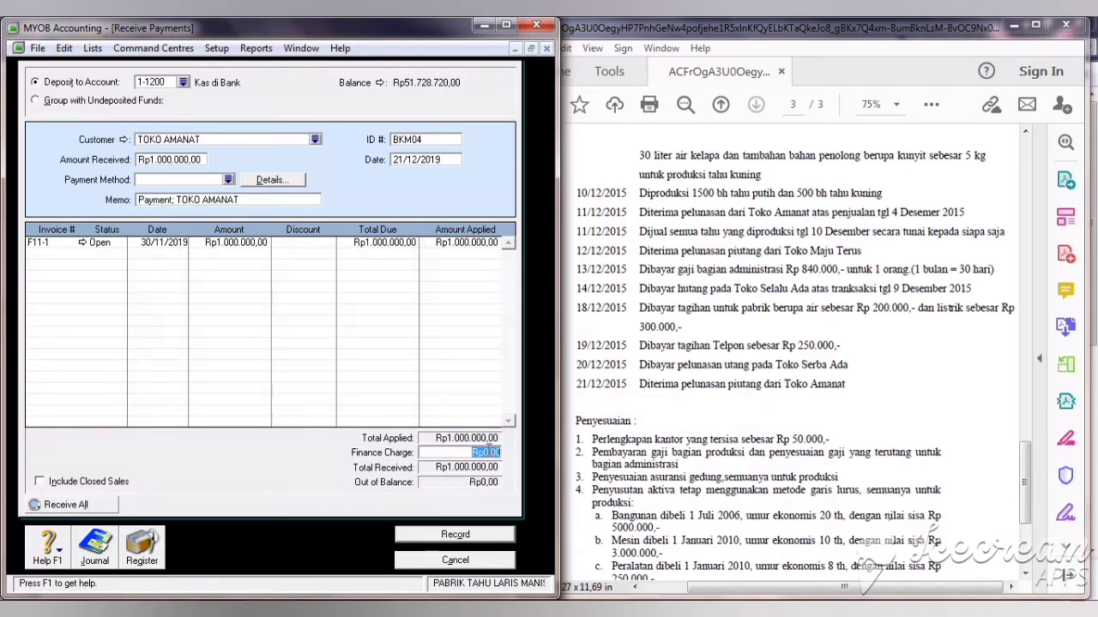
pyautogui.click(455, 535)
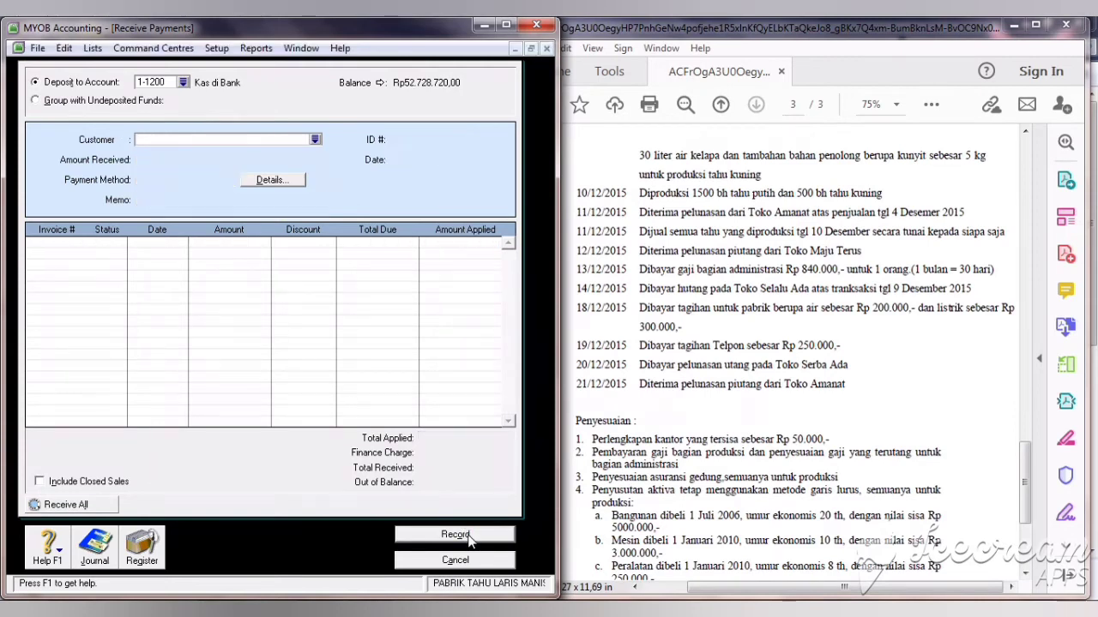
pyautogui.click(478, 568)
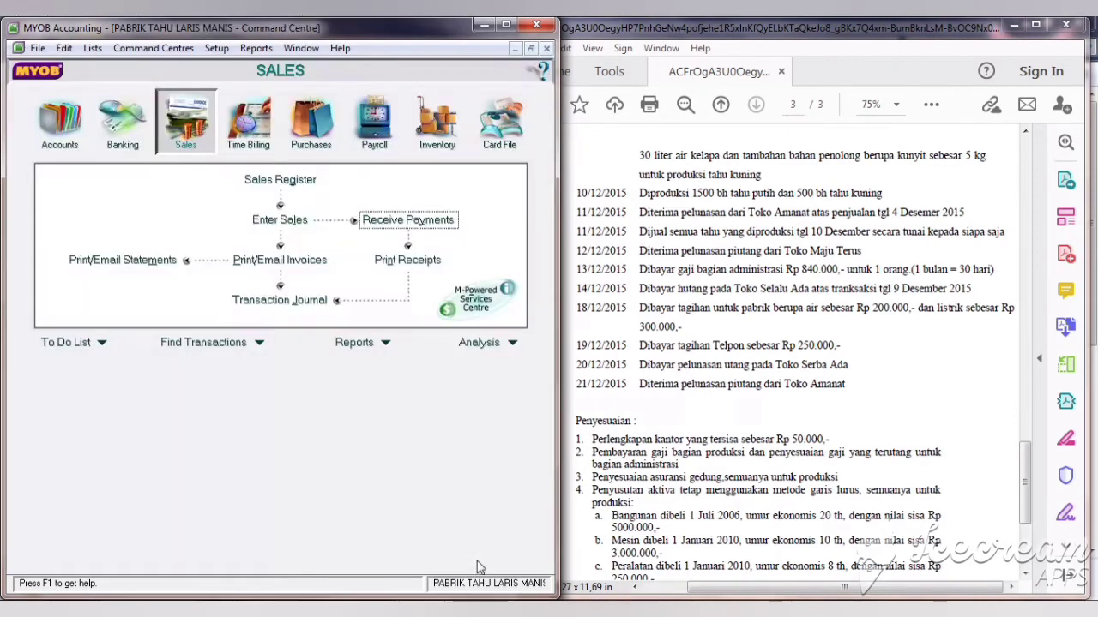
pyautogui.click(281, 302)
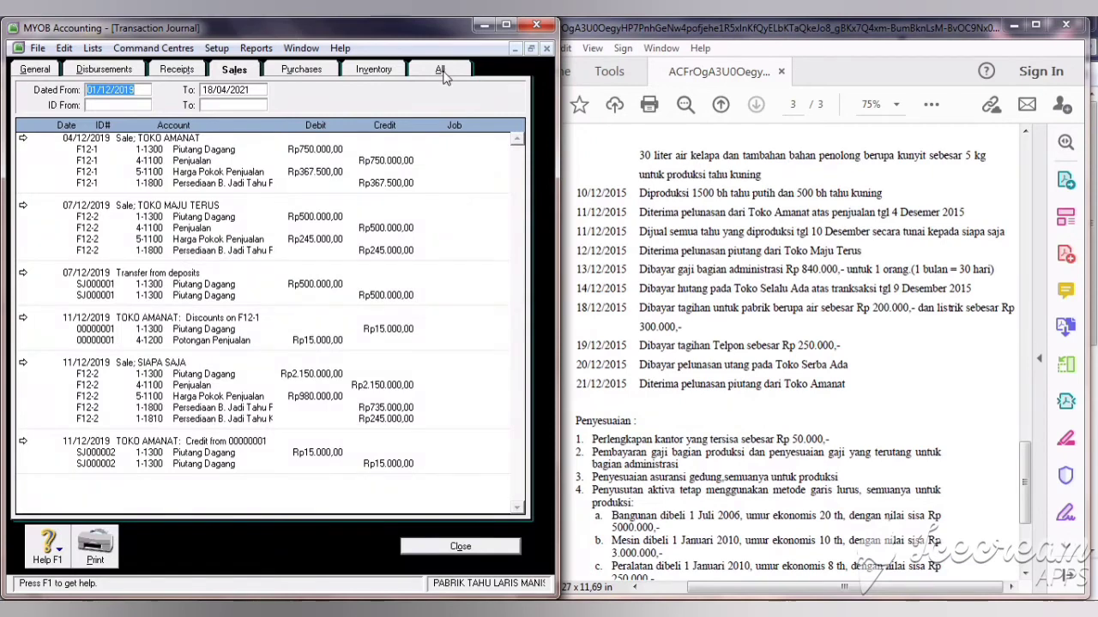
pyautogui.click(445, 75)
pyautogui.moveTo(520, 153); pyautogui.dragTo(518, 491)
pyautogui.click(518, 510)
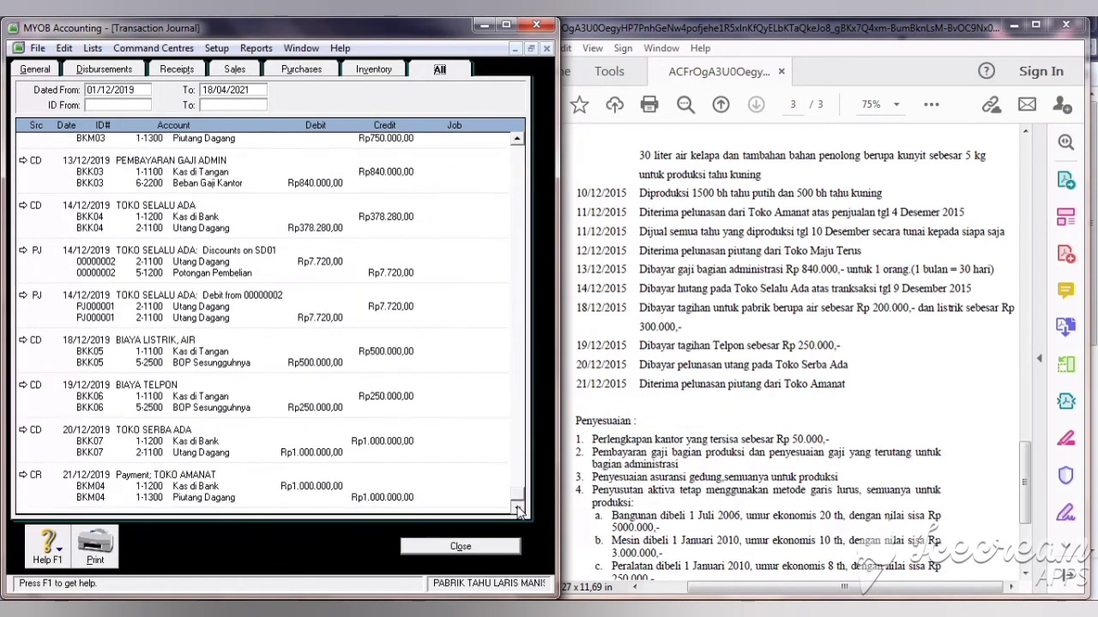
pyautogui.click(477, 549)
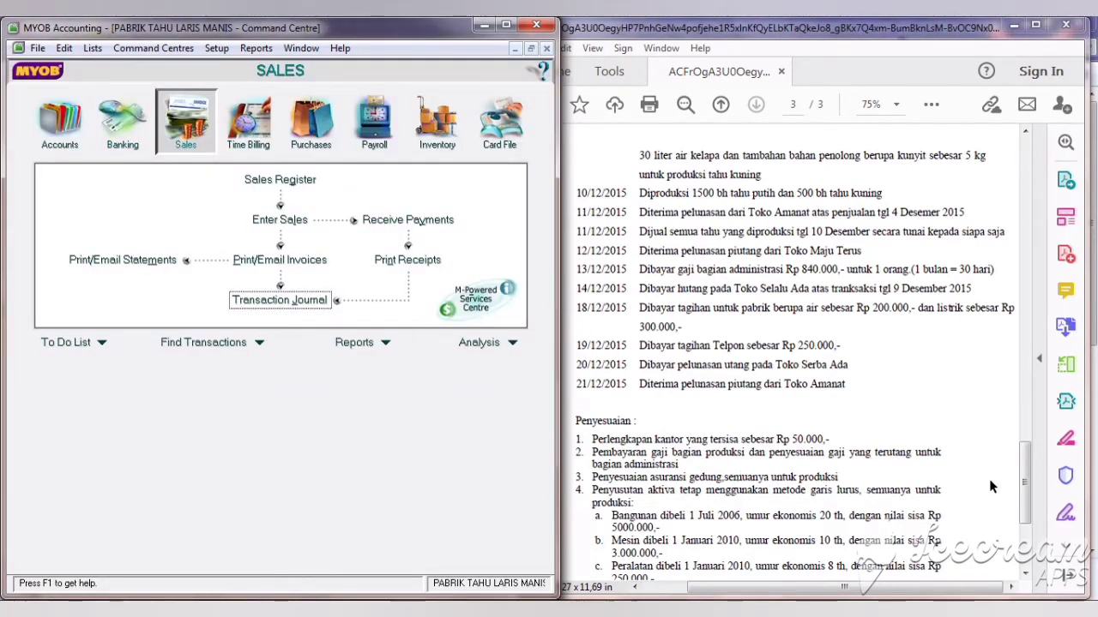
pyautogui.moveTo(1032, 486); pyautogui.dragTo(1032, 520)
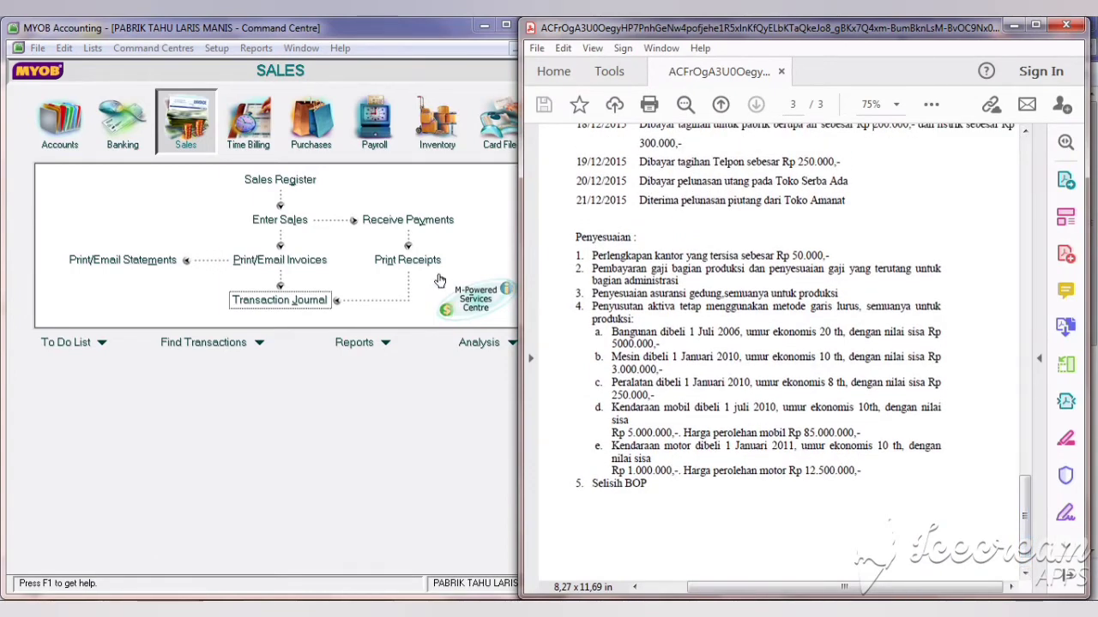
# Step: Start general journal P001 dated 31/12/2019 with memo PENYESUAIAN PERLENGKAPAN
pyautogui.click(57, 118)
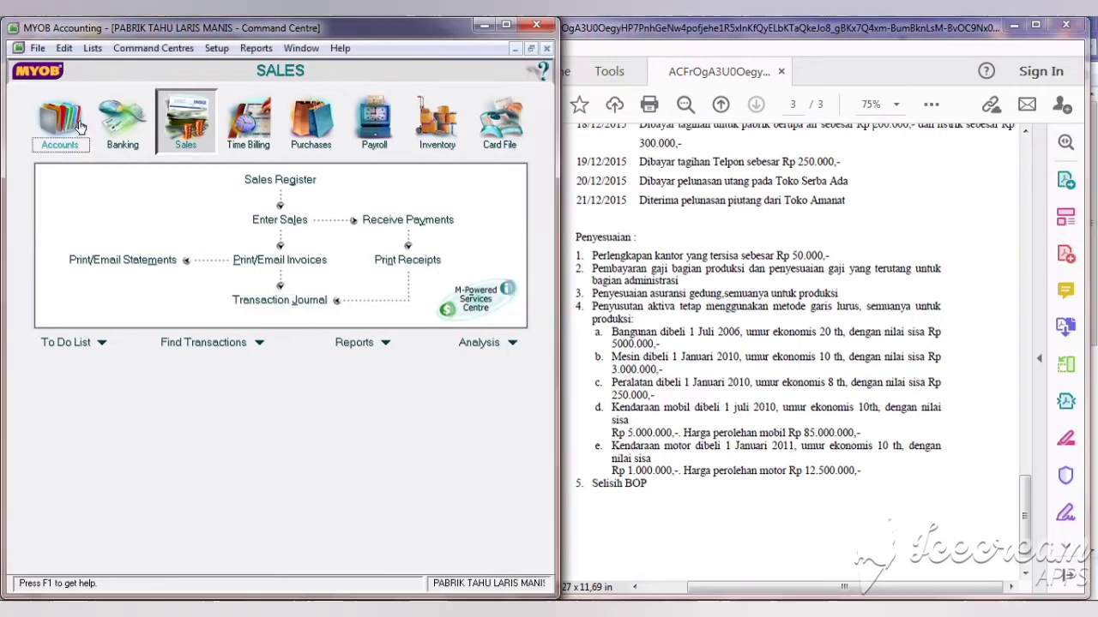
pyautogui.click(313, 246)
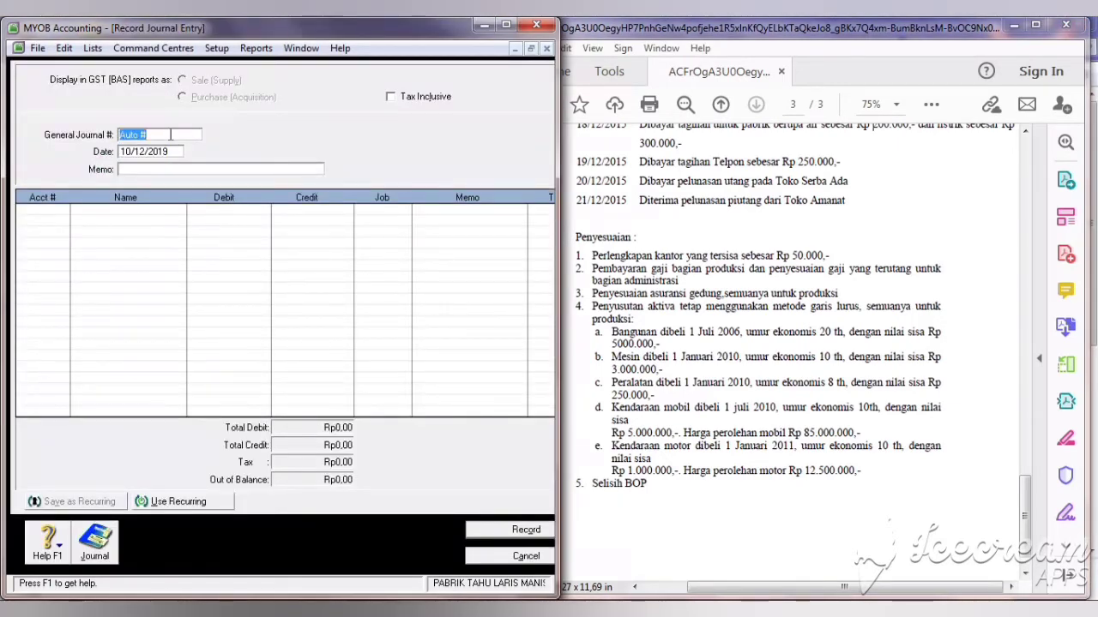
pyautogui.write('P001')
pyautogui.click(146, 151)
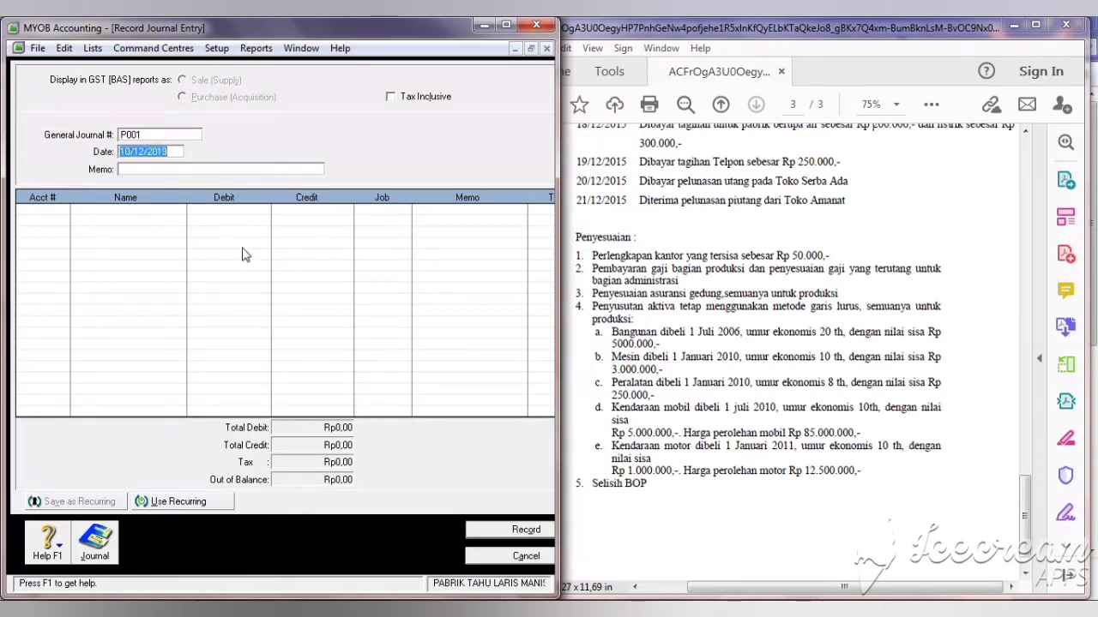
pyautogui.write('31')
pyautogui.write('/12/2019')
pyautogui.press('Tab')
pyautogui.write('PENYESU')
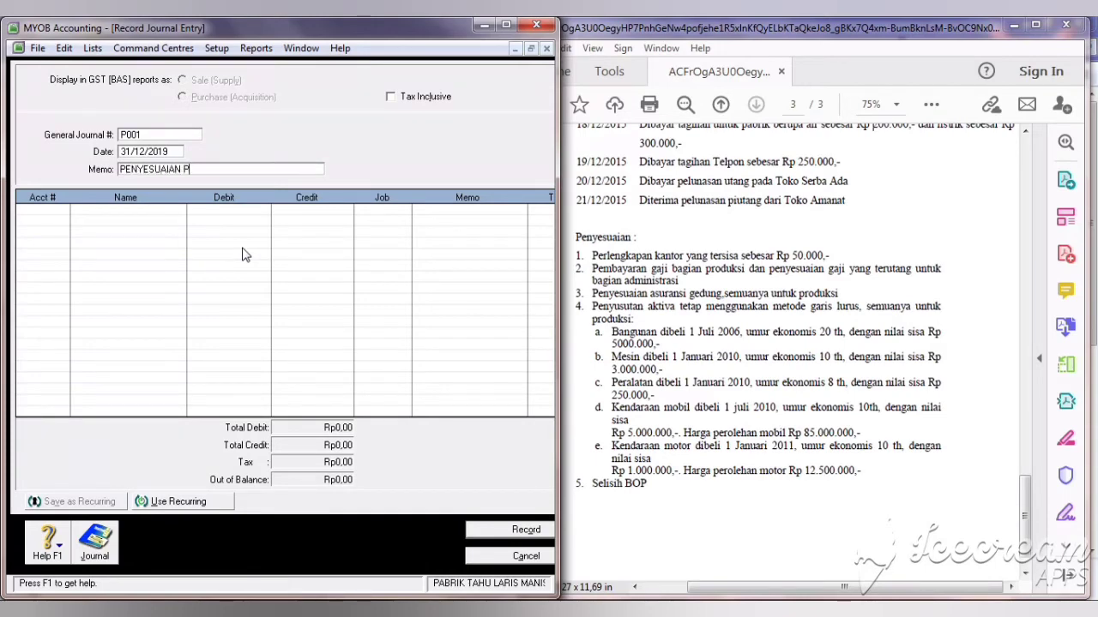
pyautogui.write('AIAN PERLENGKAPAM')
pyautogui.press('BackSpace')
pyautogui.write('N')
# Step: Put account 6-2300 Beban Perlengkapan Kantor on the first journal line
pyautogui.click(38, 216)
pyautogui.press('Return')
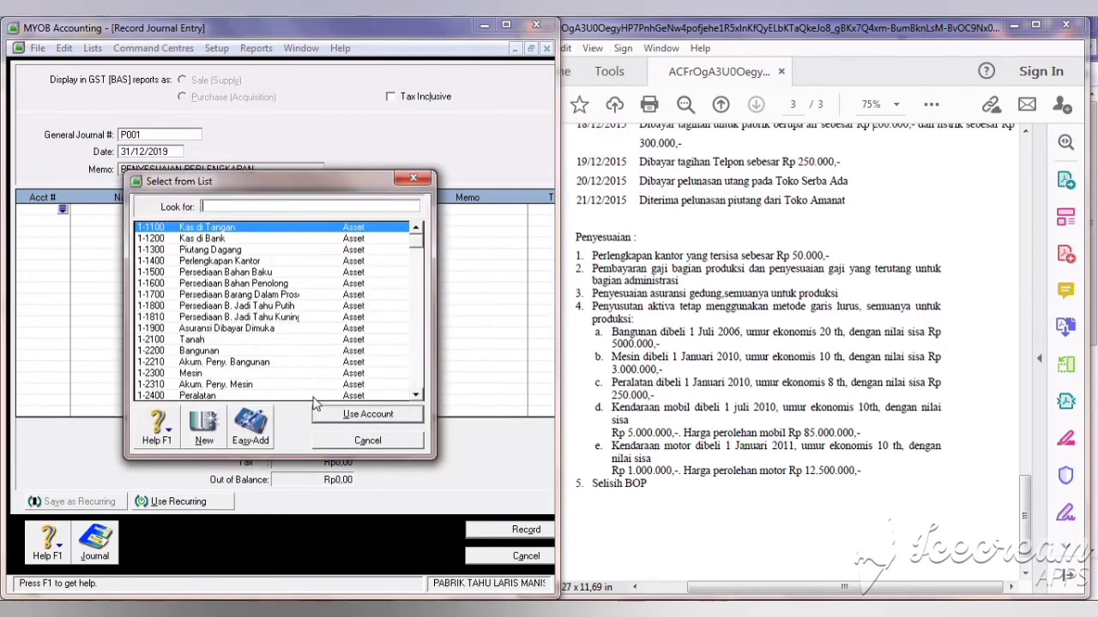
pyautogui.click(419, 375)
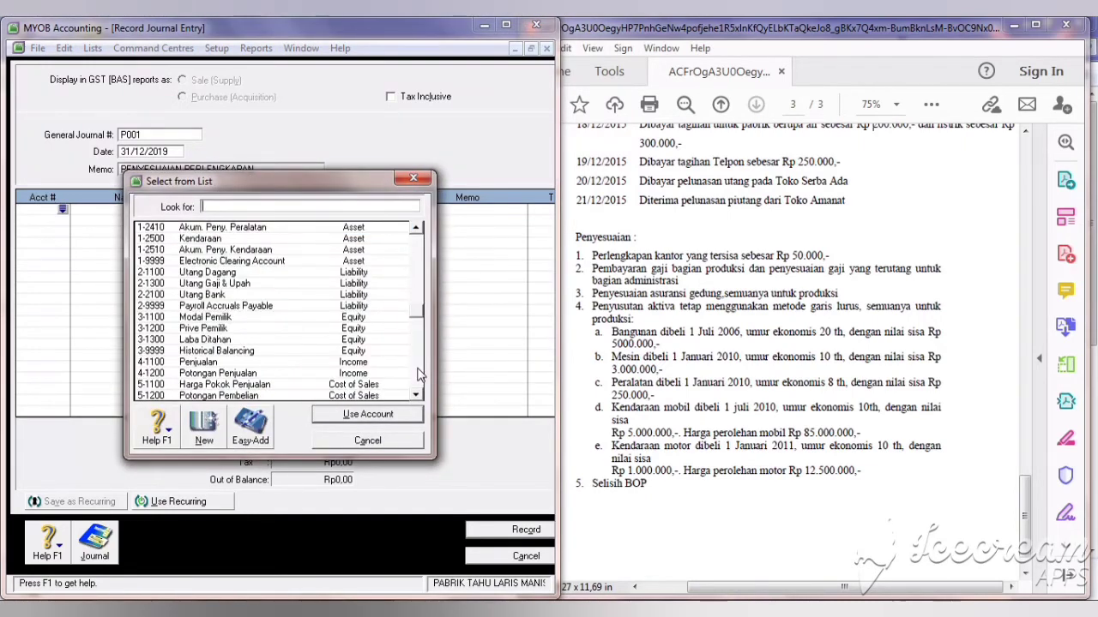
pyautogui.click(419, 375)
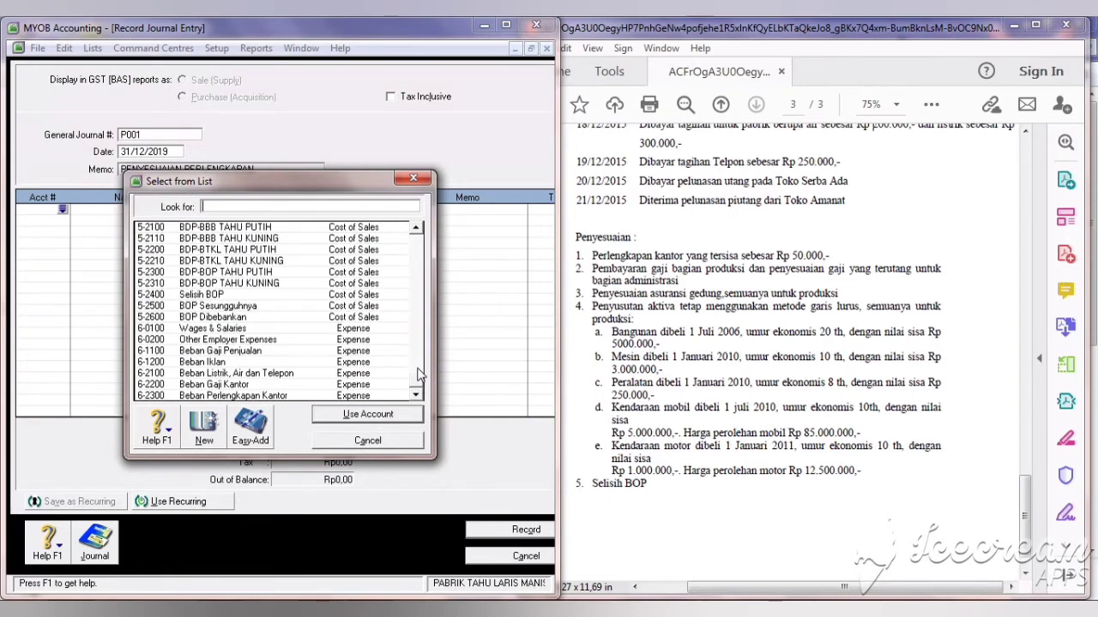
pyautogui.click(357, 396)
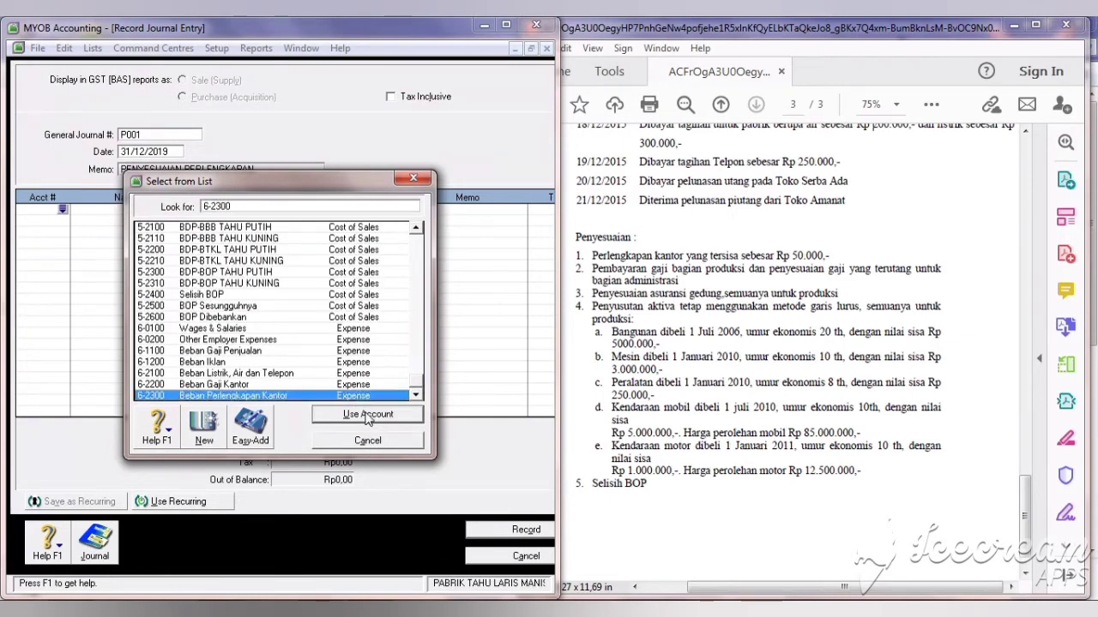
pyautogui.click(367, 414)
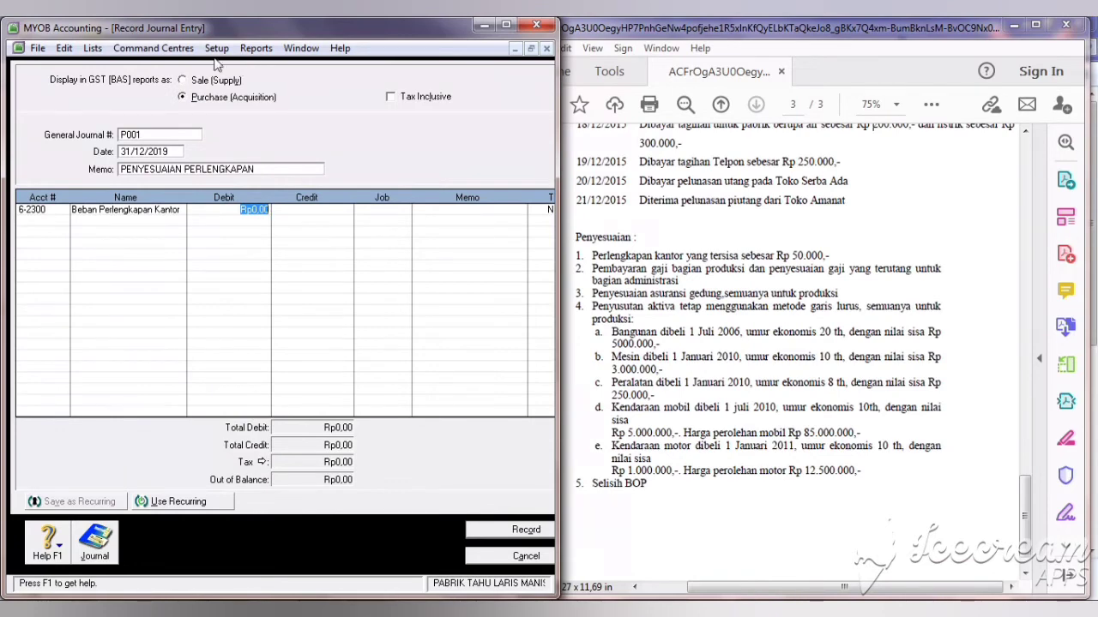
# Step: Put 1-1400 Perlengkapan Kantor on the second line, then bring up Index to Reports
pyautogui.click(45, 220)
pyautogui.press('Return')
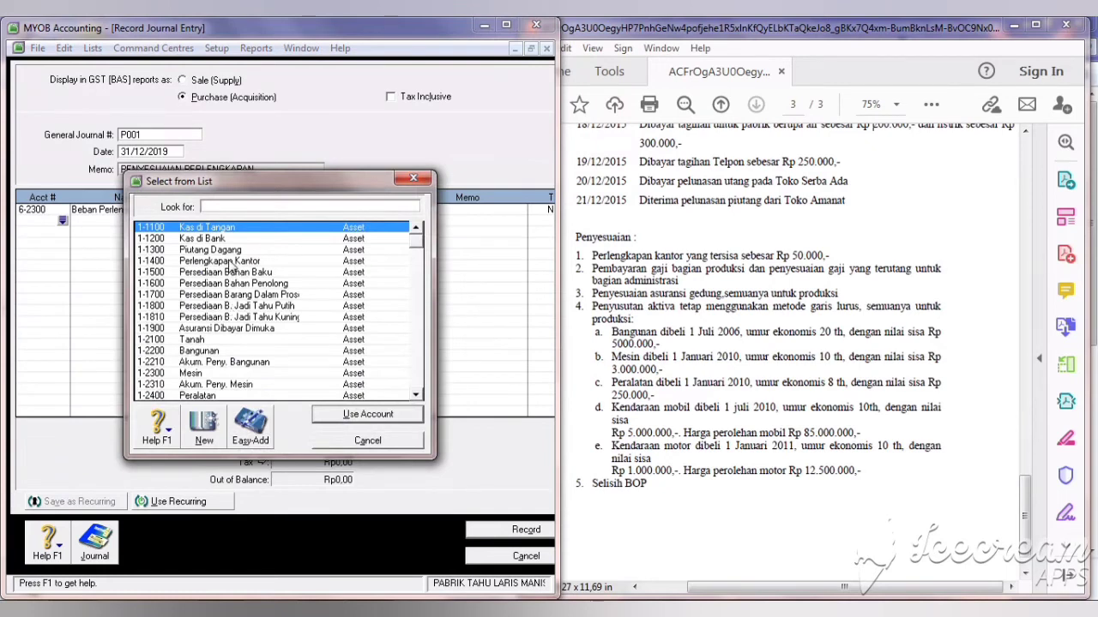
pyautogui.click(229, 261)
pyautogui.click(347, 416)
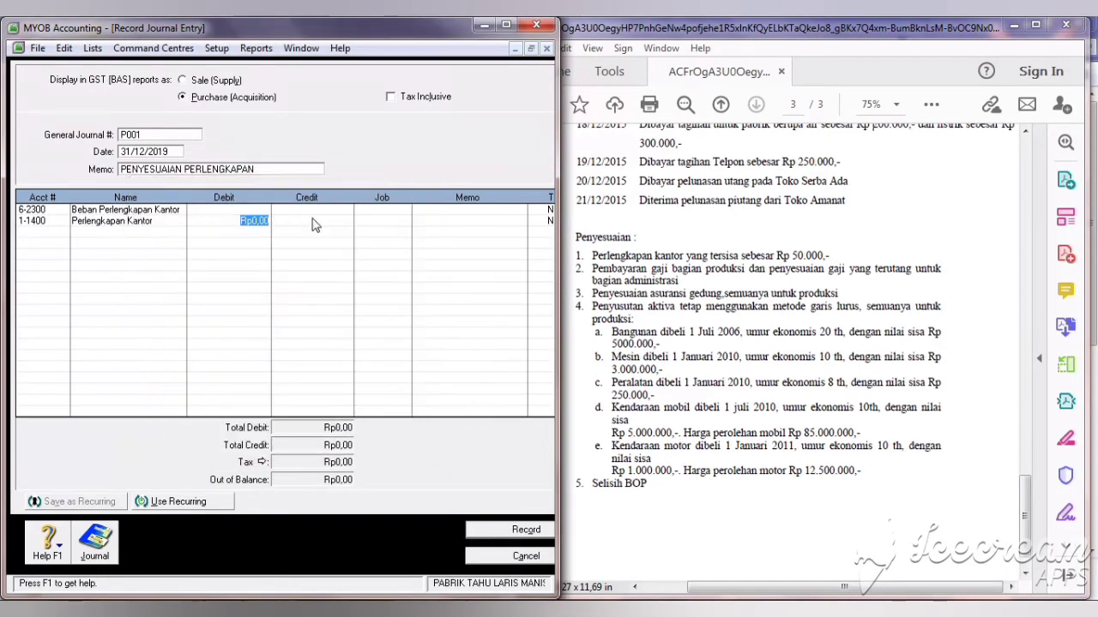
pyautogui.click(257, 49)
pyautogui.click(283, 64)
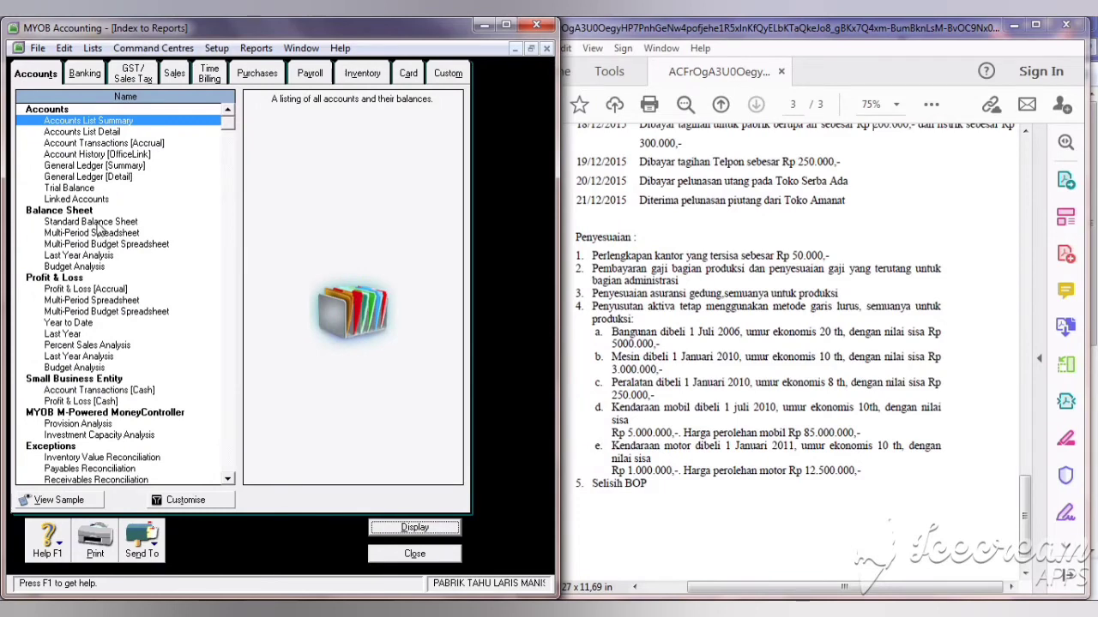
# Step: View the Standard Balance Sheet at 31/12/2019, noting Perlengkapan Kantor Rp382.500, then return to journal P001
pyautogui.doubleClick(94, 222)
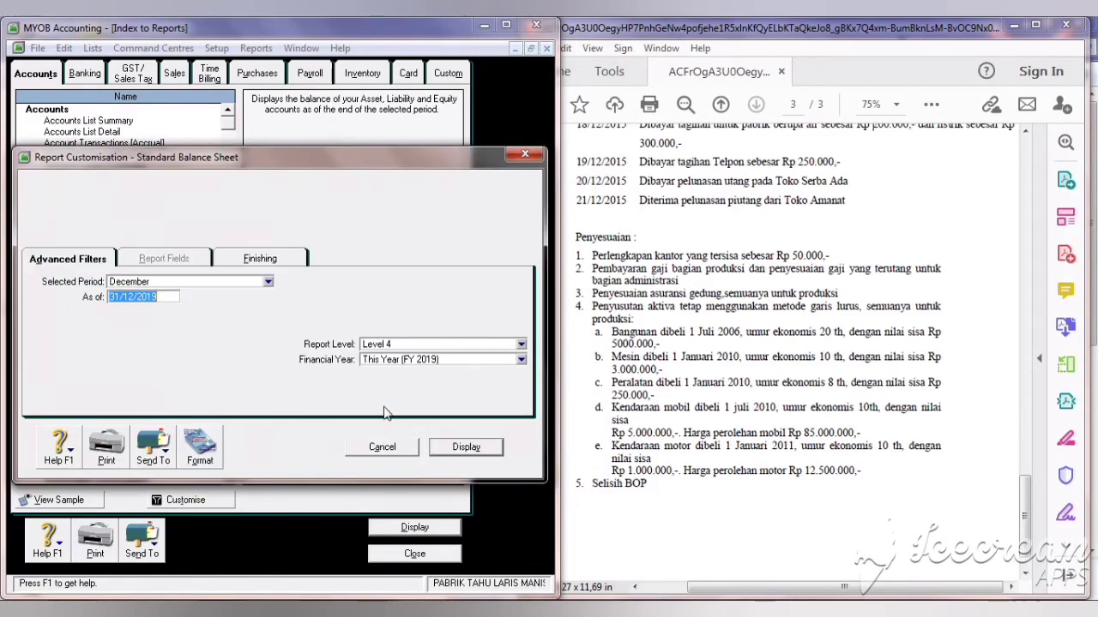
pyautogui.click(466, 447)
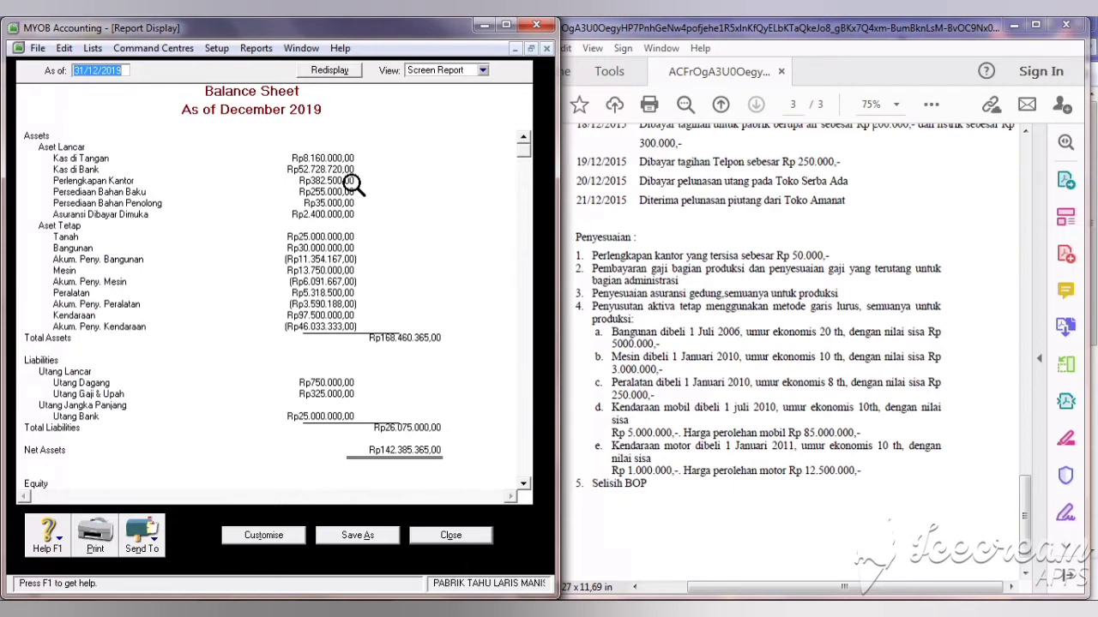
pyautogui.click(467, 542)
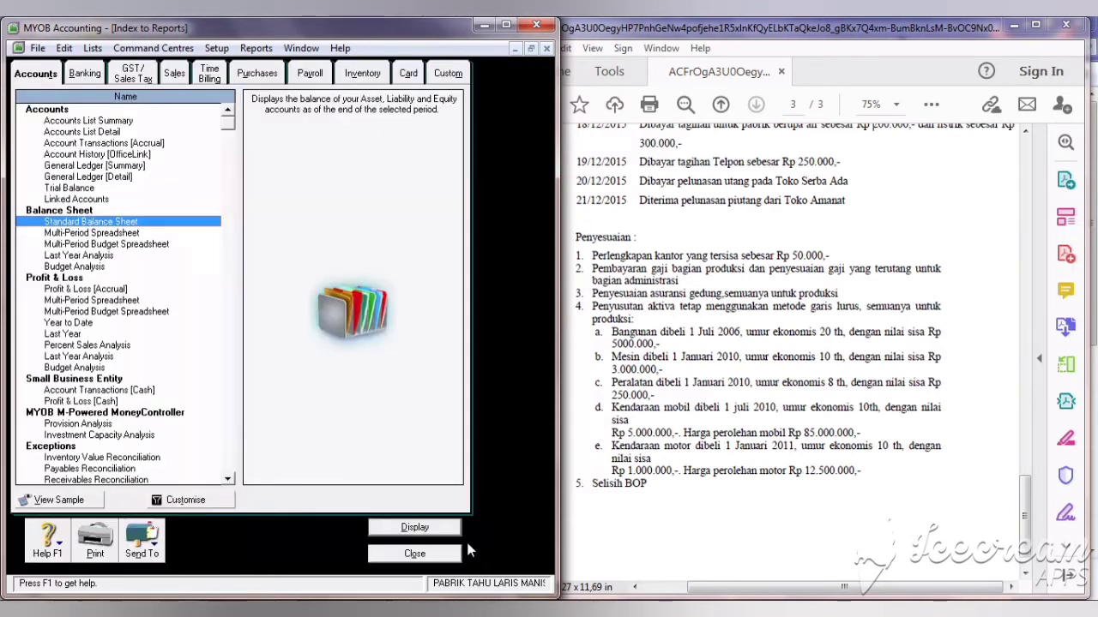
pyautogui.click(428, 562)
pyautogui.press('Up')
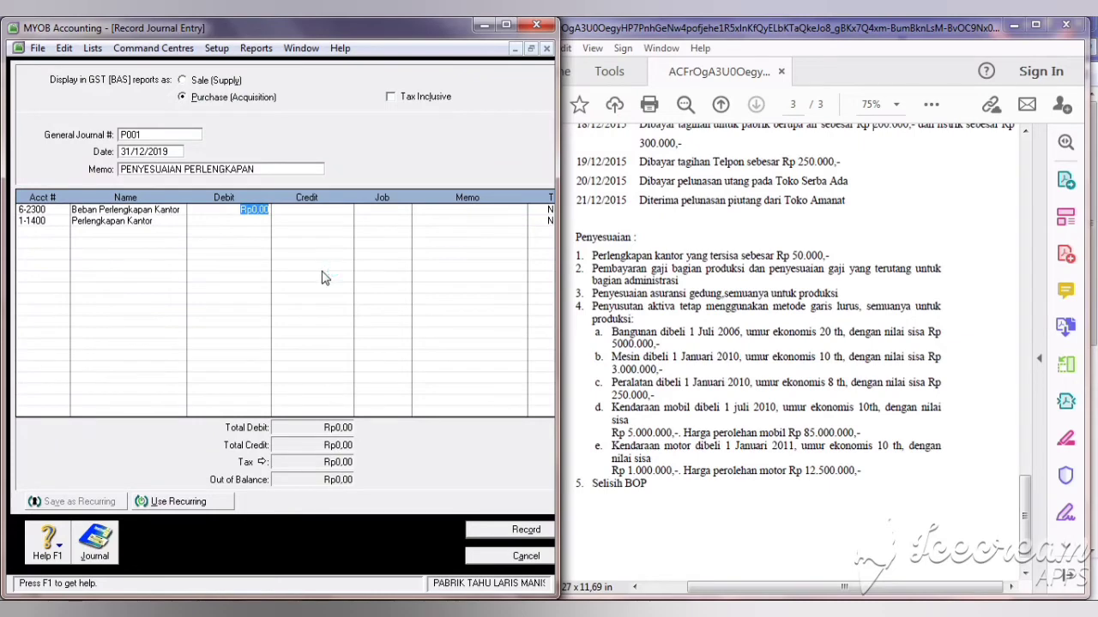
# Step: Debit Beban Perlengkapan Kantor and credit Perlengkapan Kantor Rp332.500, record it, and number the next journal P002
pyautogui.write('332.500')
pyautogui.press('Tab')
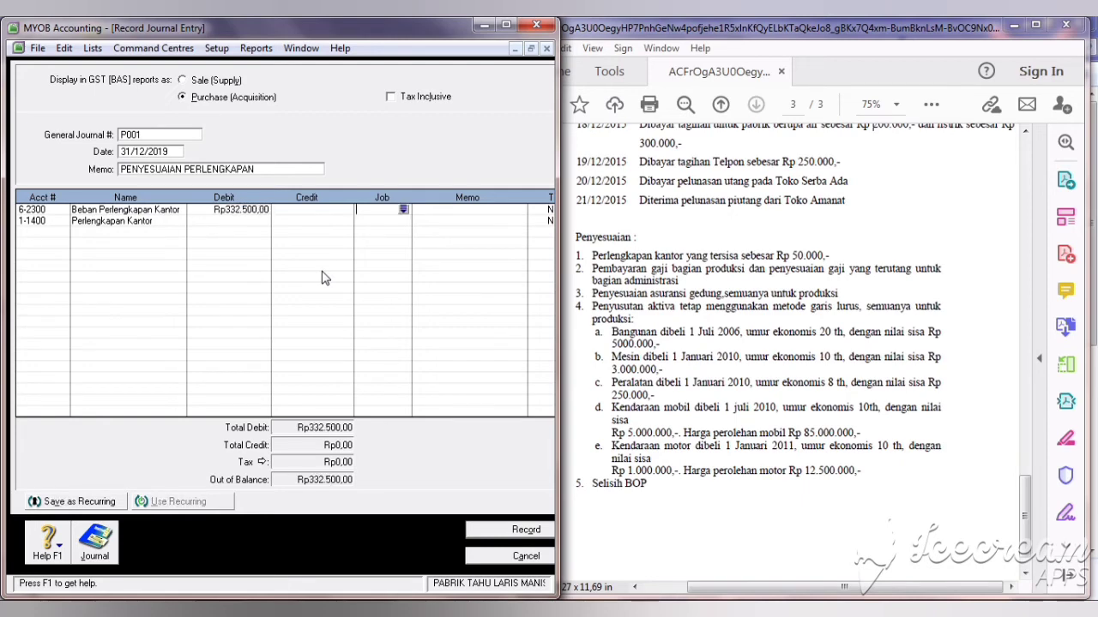
pyautogui.click(309, 221)
pyautogui.click(255, 210)
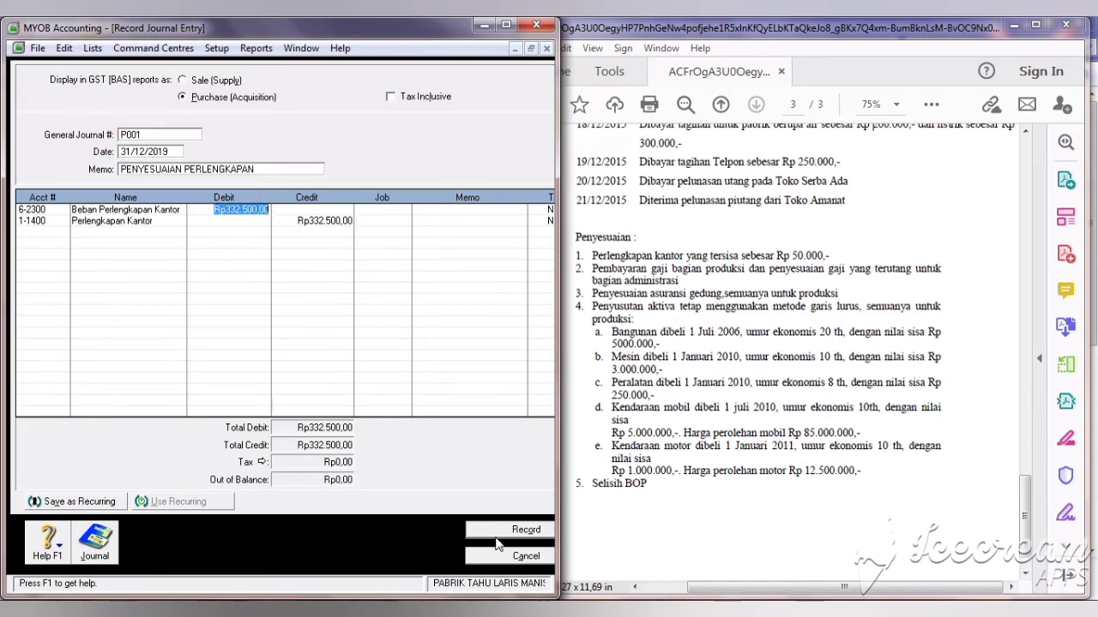
pyautogui.click(526, 530)
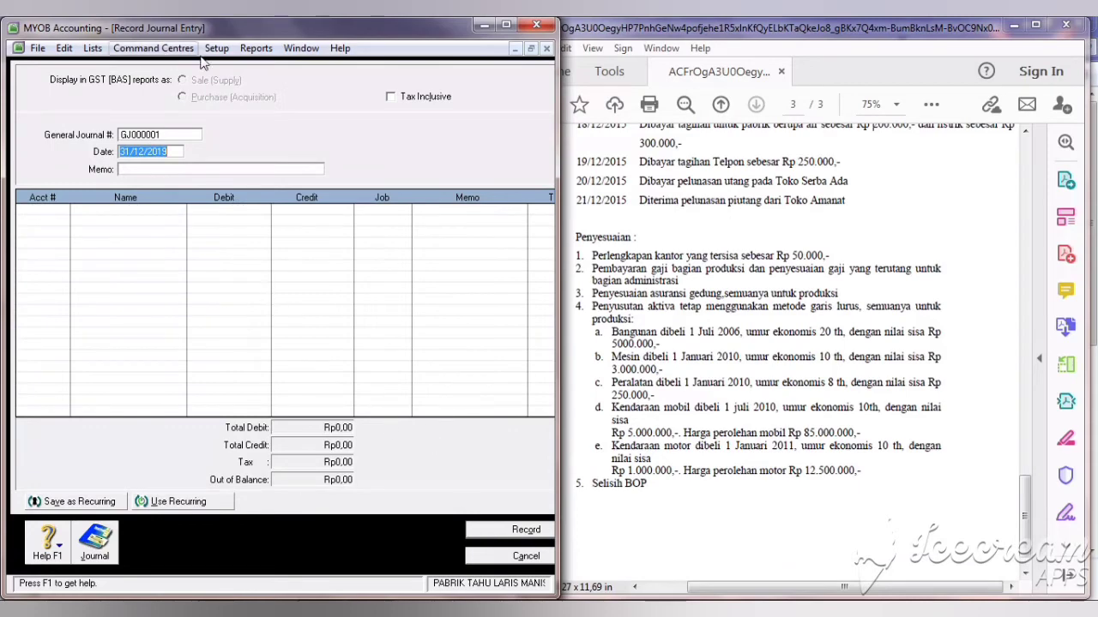
pyautogui.click(154, 135)
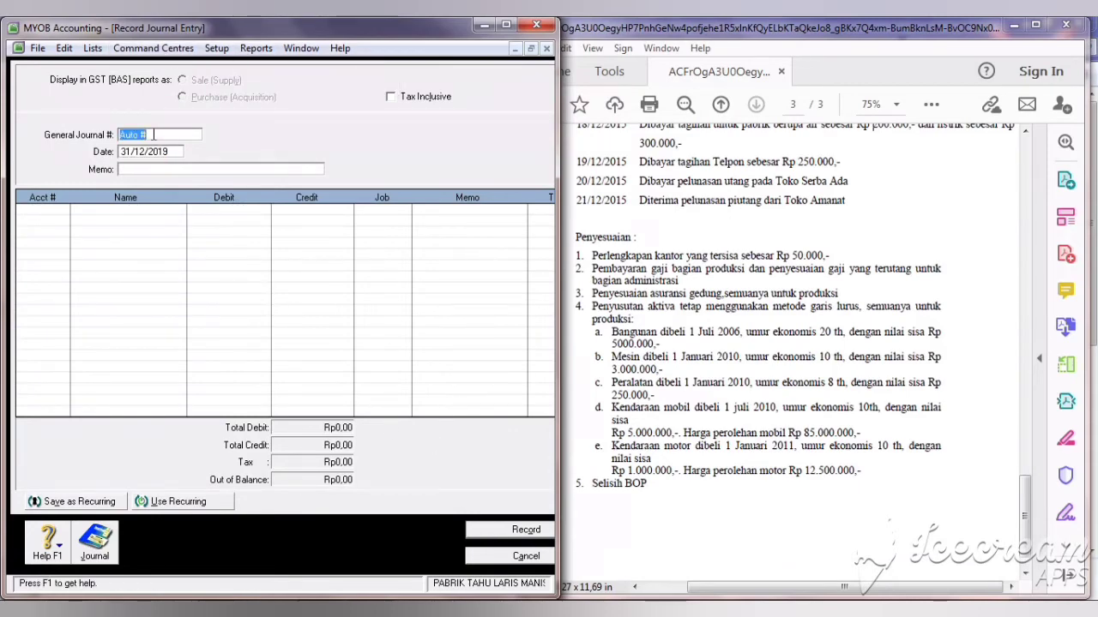
pyautogui.write('P0')
pyautogui.write('PENYESUAIAN GAJI')
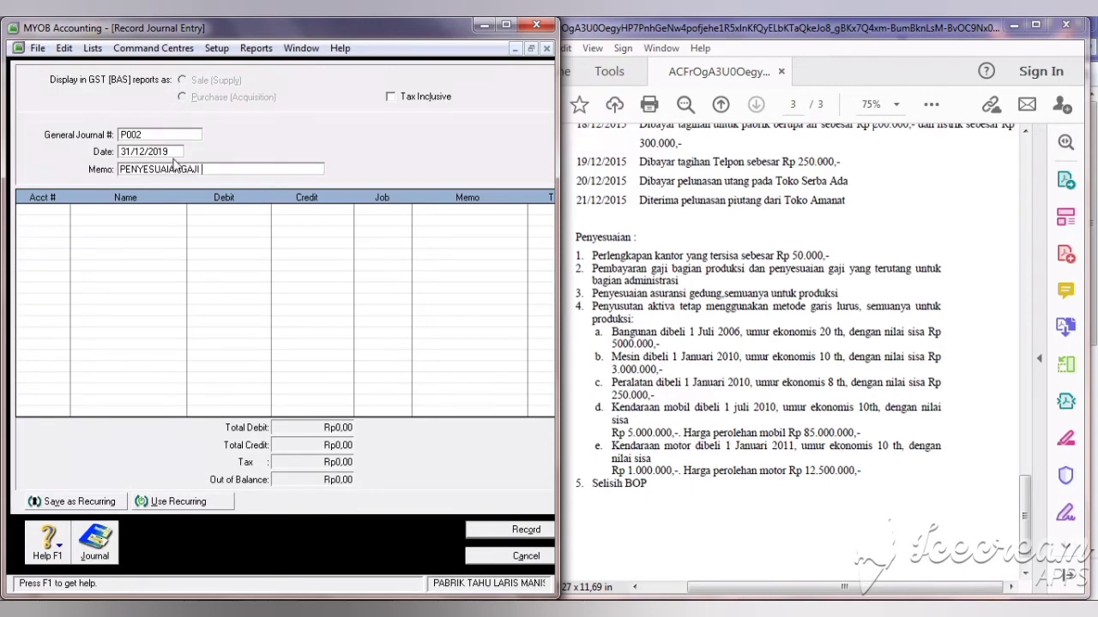
# Step: Correct the memo to PENYESUAIAN GAJI and put 2-1300 Utang Gaji & Upah on line one
pyautogui.click(182, 171)
pyautogui.click(45, 213)
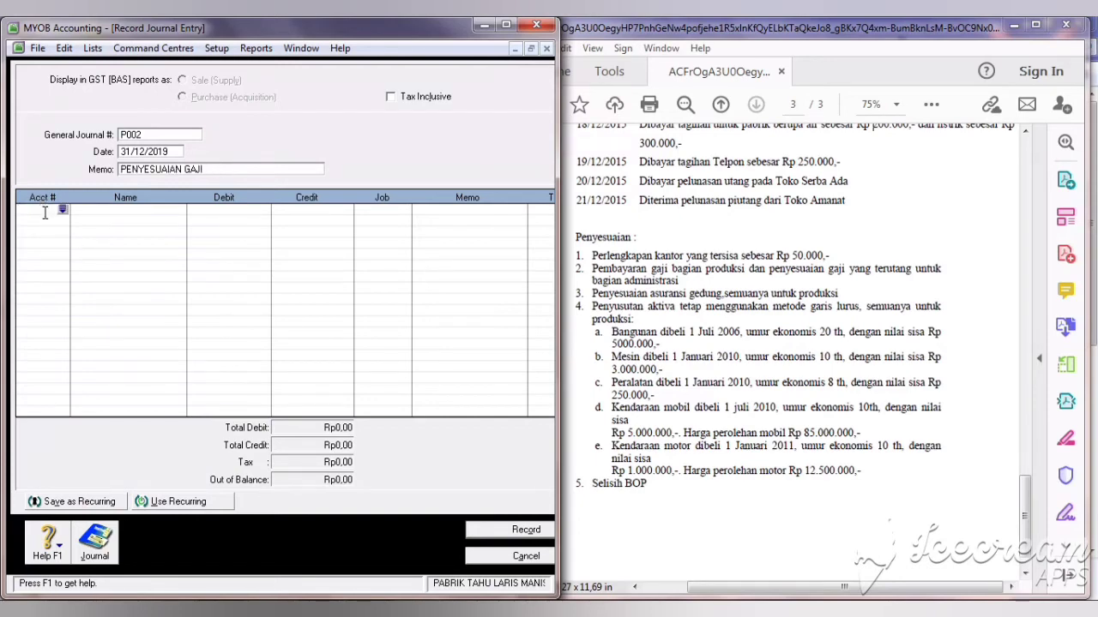
pyautogui.press('Return')
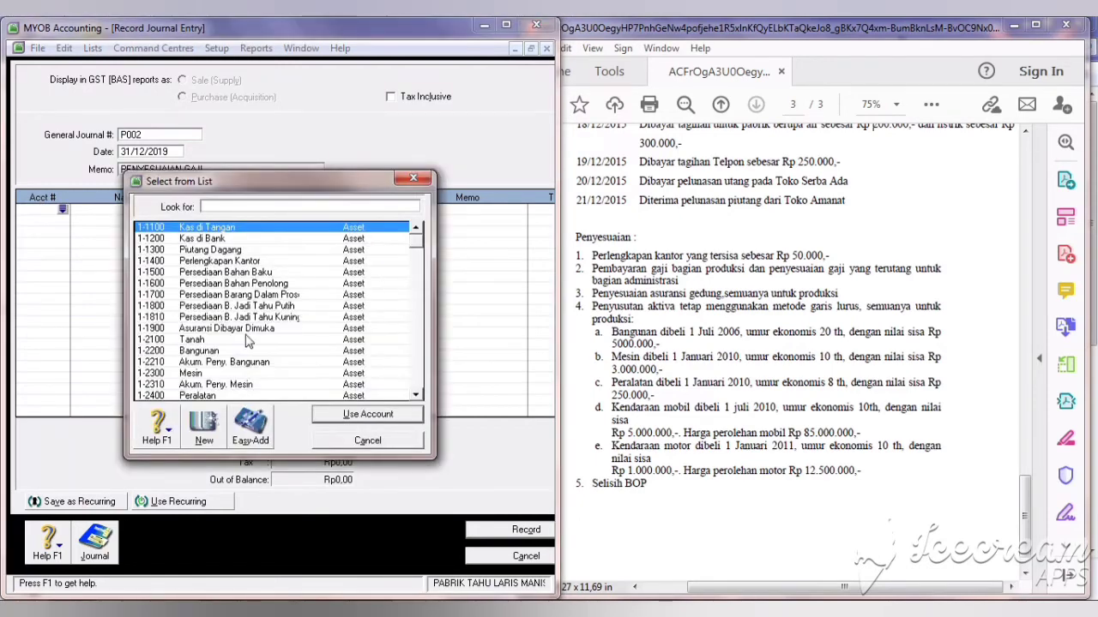
pyautogui.click(422, 367)
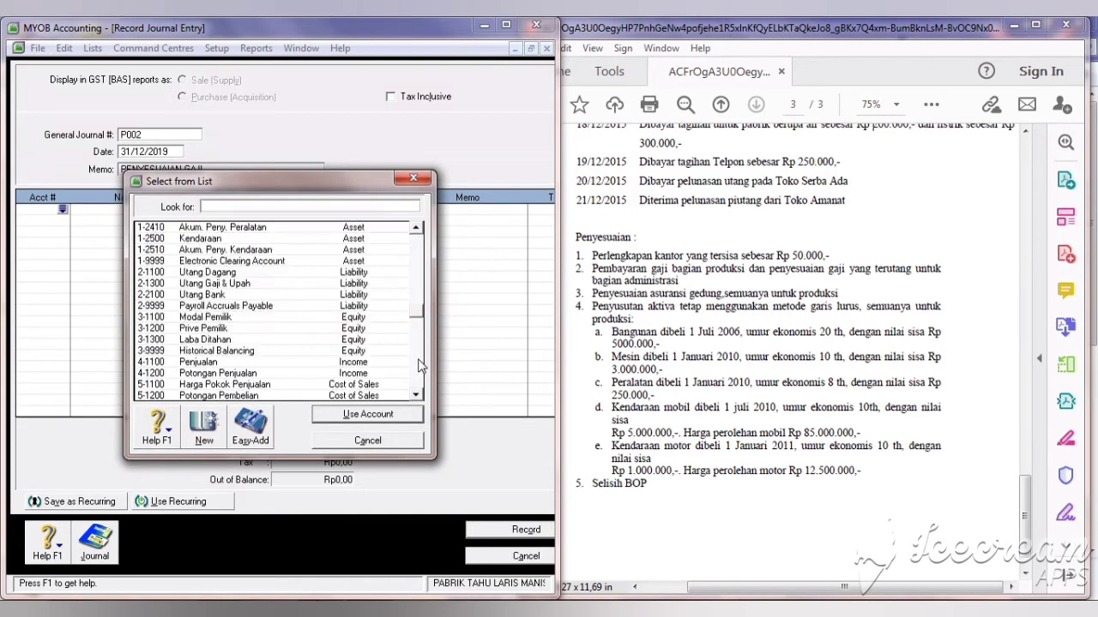
pyautogui.click(274, 285)
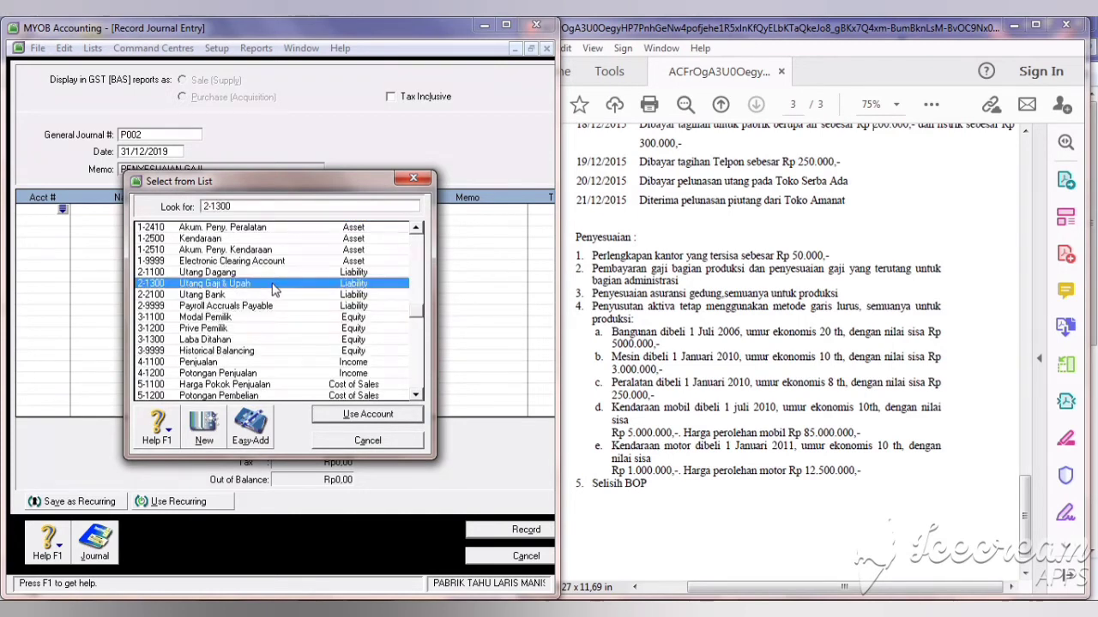
pyautogui.click(339, 416)
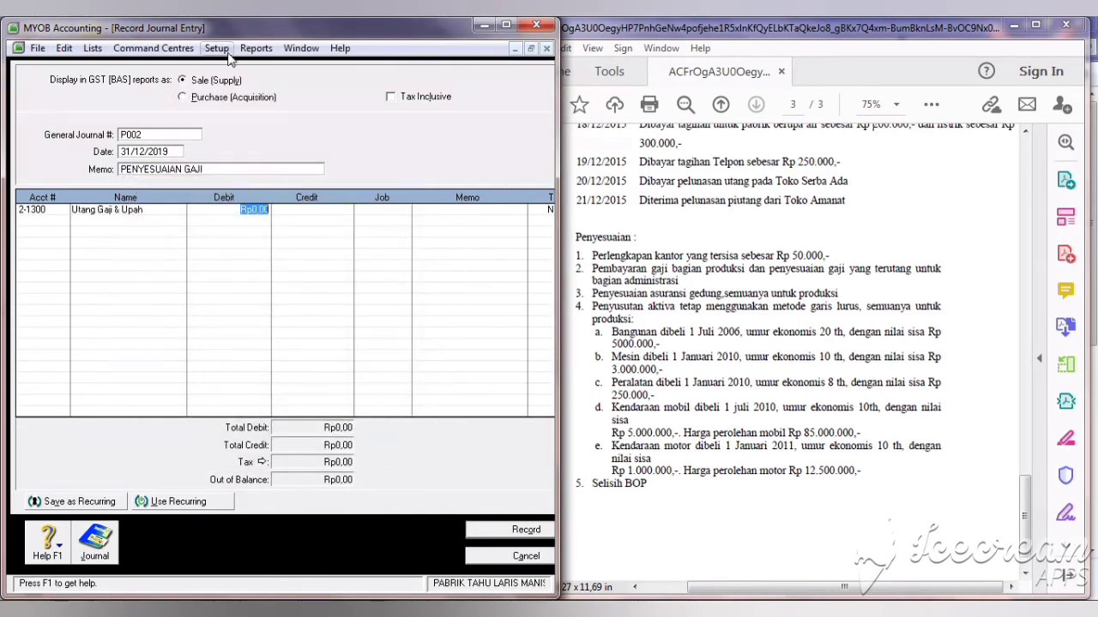
pyautogui.click(256, 48)
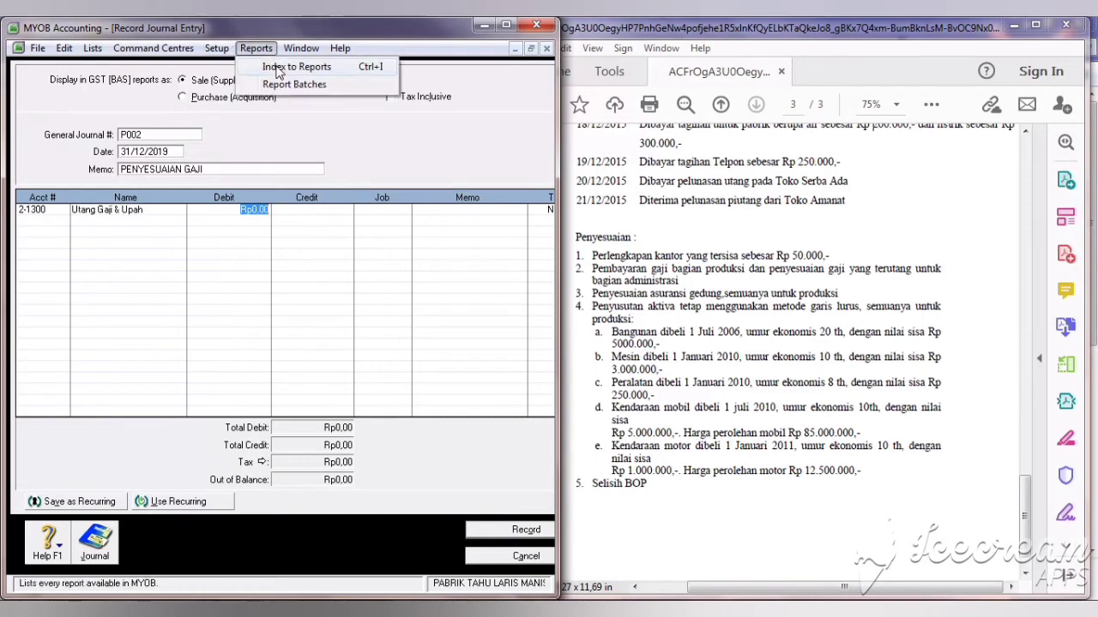
pyautogui.click(267, 67)
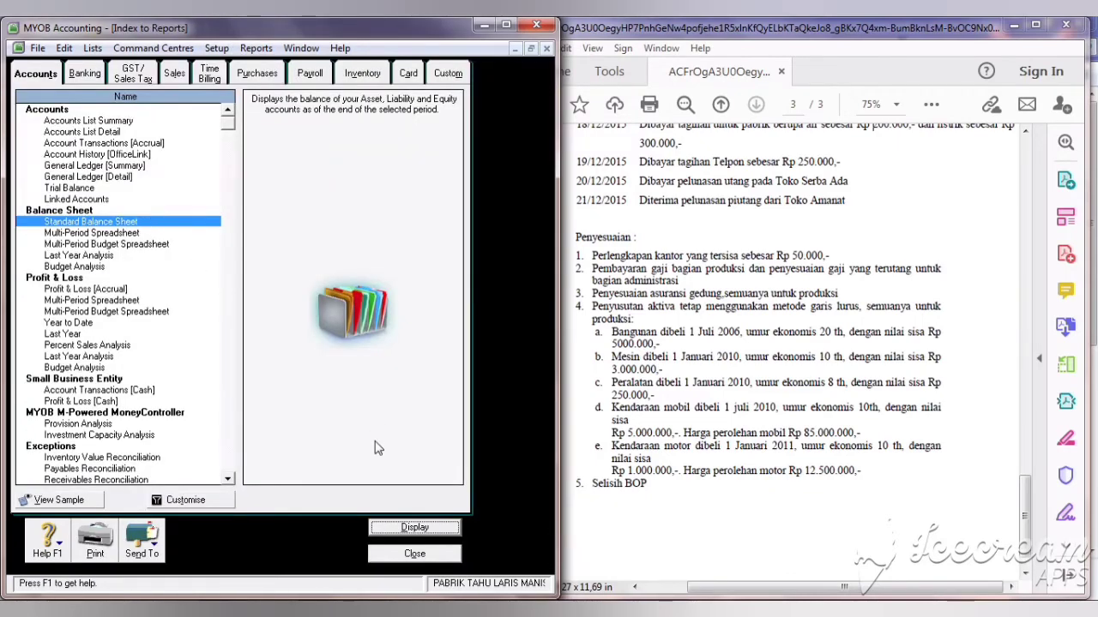
pyautogui.click(399, 528)
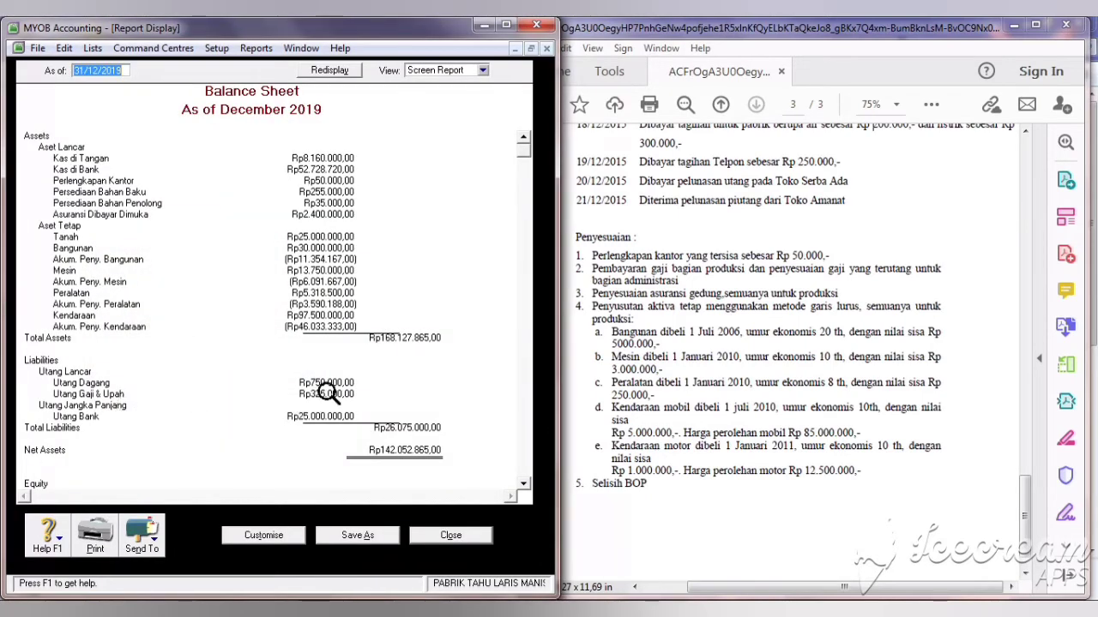
pyautogui.click(433, 539)
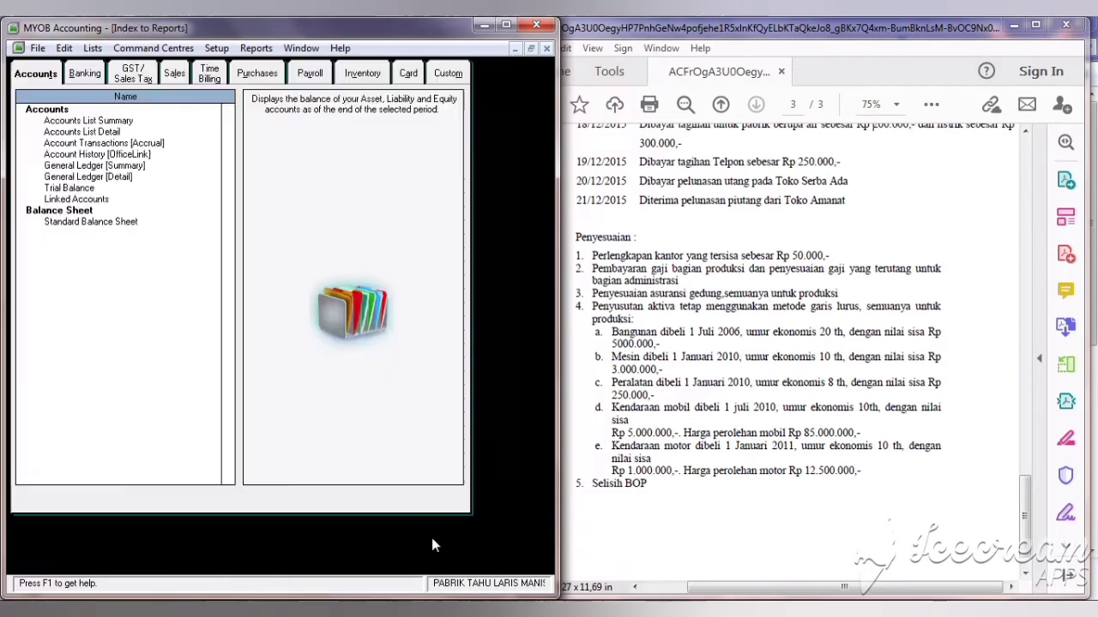
pyautogui.click(426, 557)
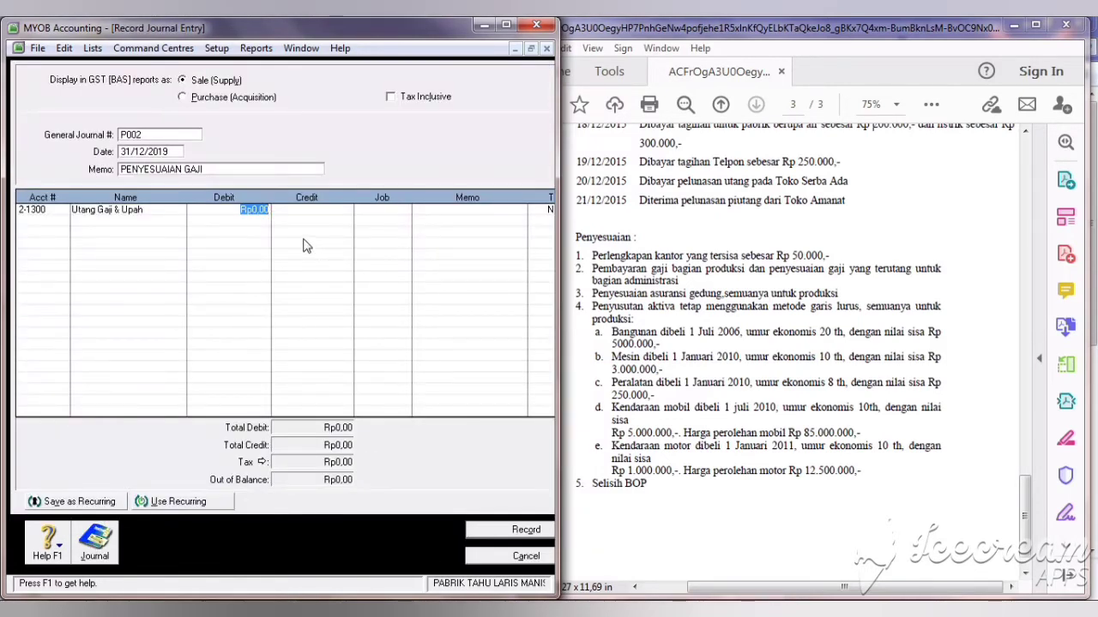
# Step: Enter a Rp325.000 debit on the first line and credit Rp325.000 to Kas di Tangan
pyautogui.write('5')
pyautogui.write('25000')
pyautogui.press('Tab')
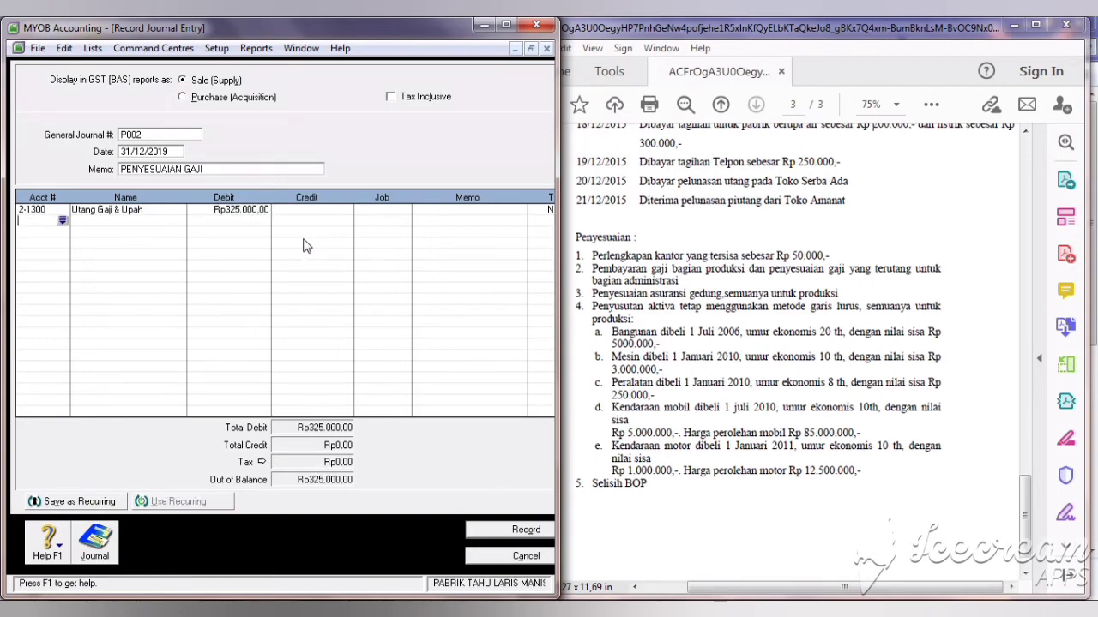
pyautogui.press('Tab')
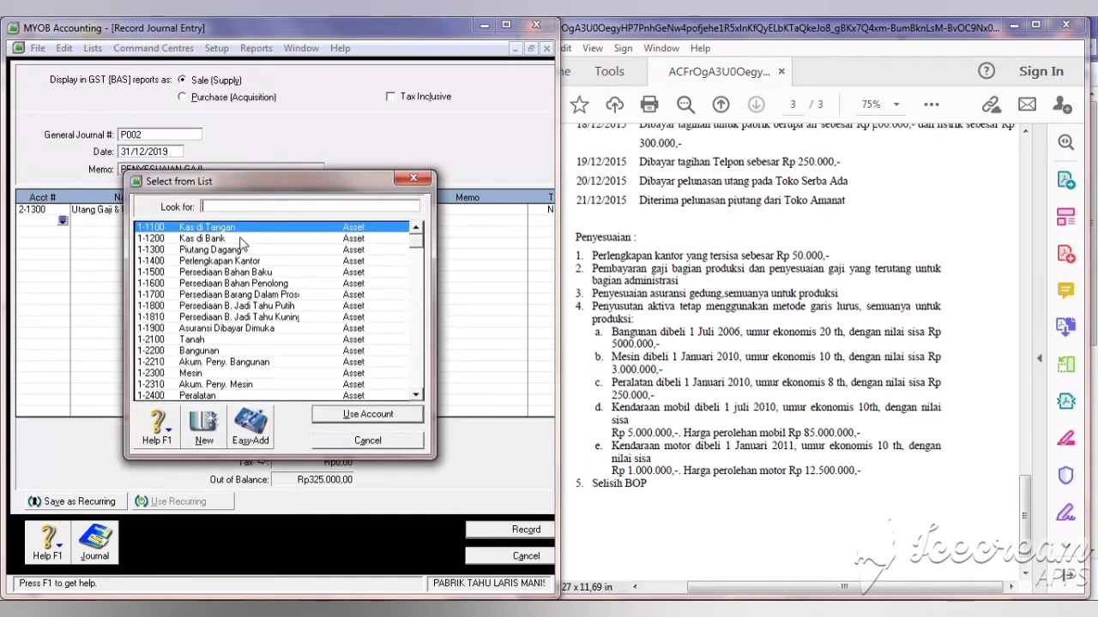
pyautogui.click(360, 414)
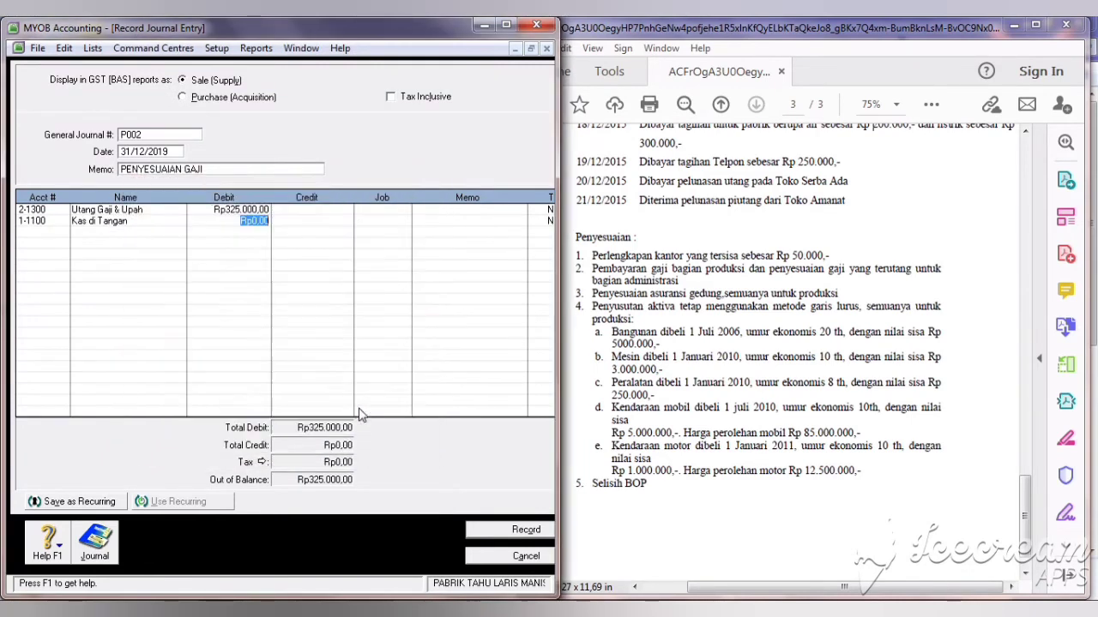
pyautogui.click(298, 221)
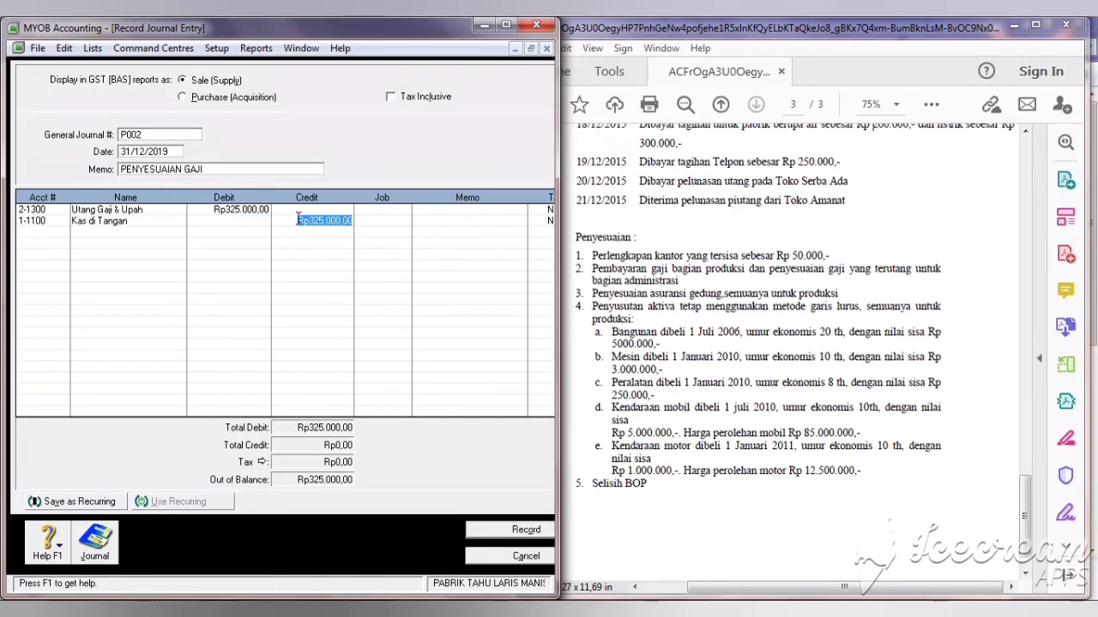
pyautogui.press('Return')
pyautogui.press('Return')
# Step: Add Beban Gaji Kantor on a third line with a Rp840.000 debit
pyautogui.click(263, 385)
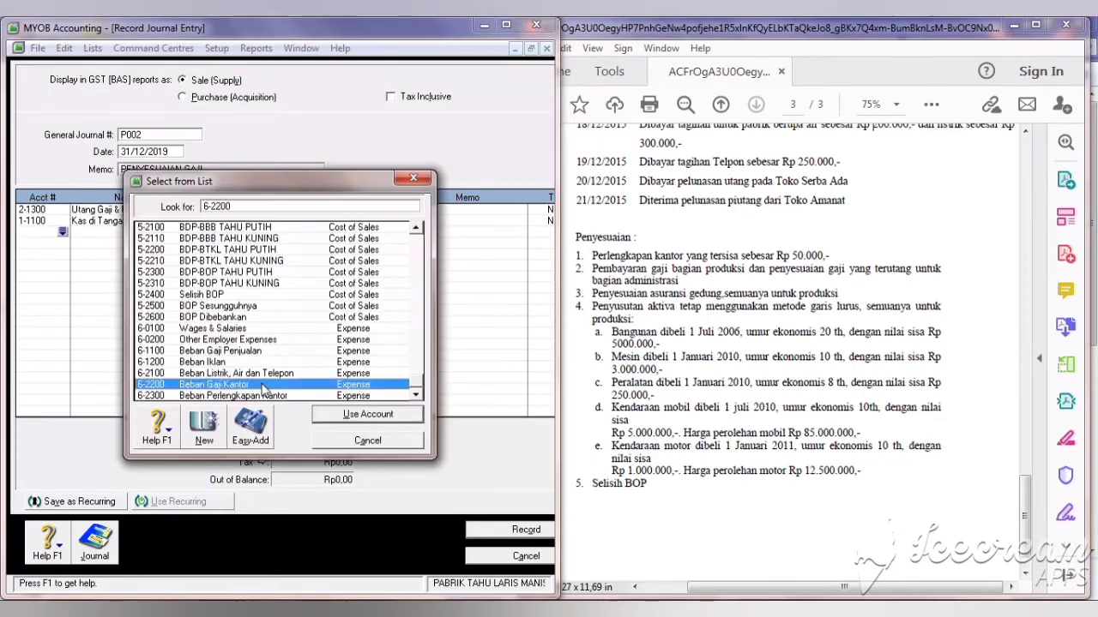
pyautogui.click(343, 416)
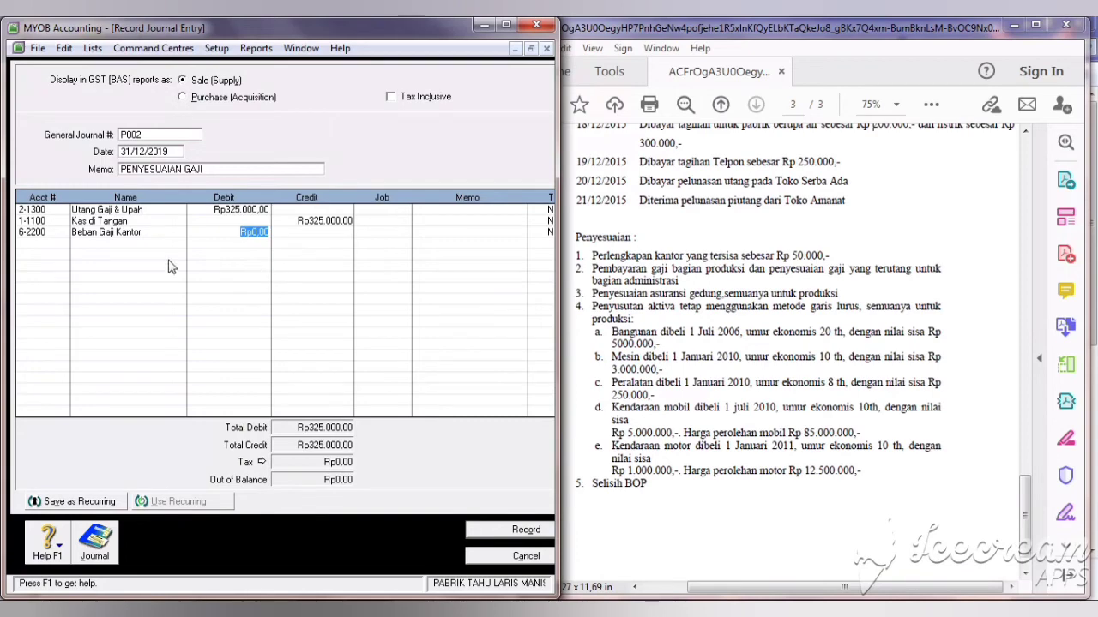
pyautogui.click(54, 232)
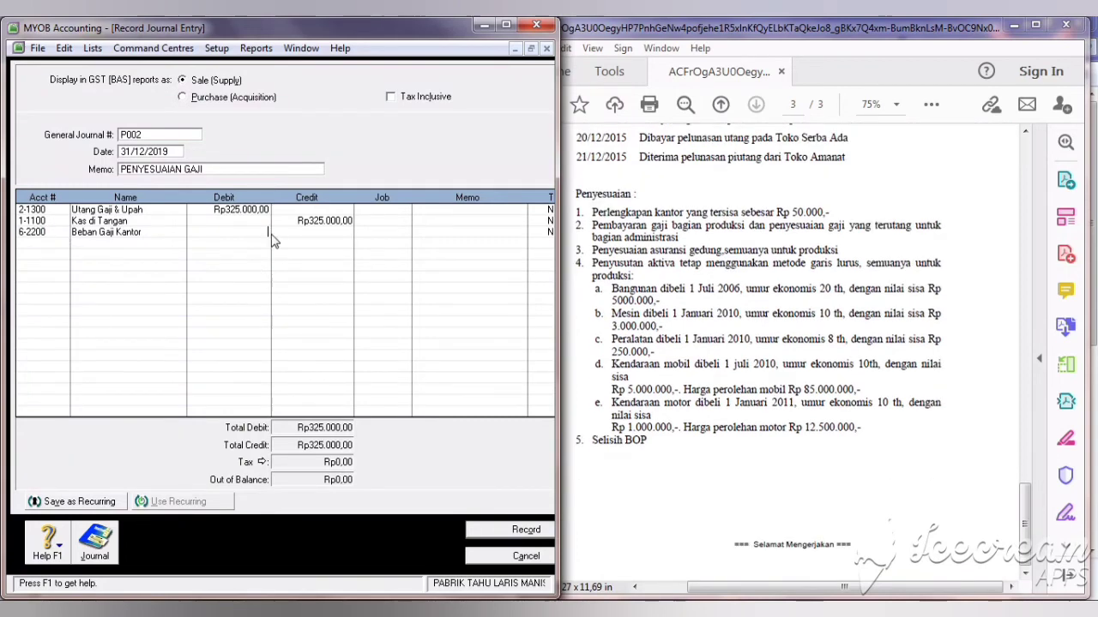
pyautogui.write('840.000')
pyautogui.press('Return')
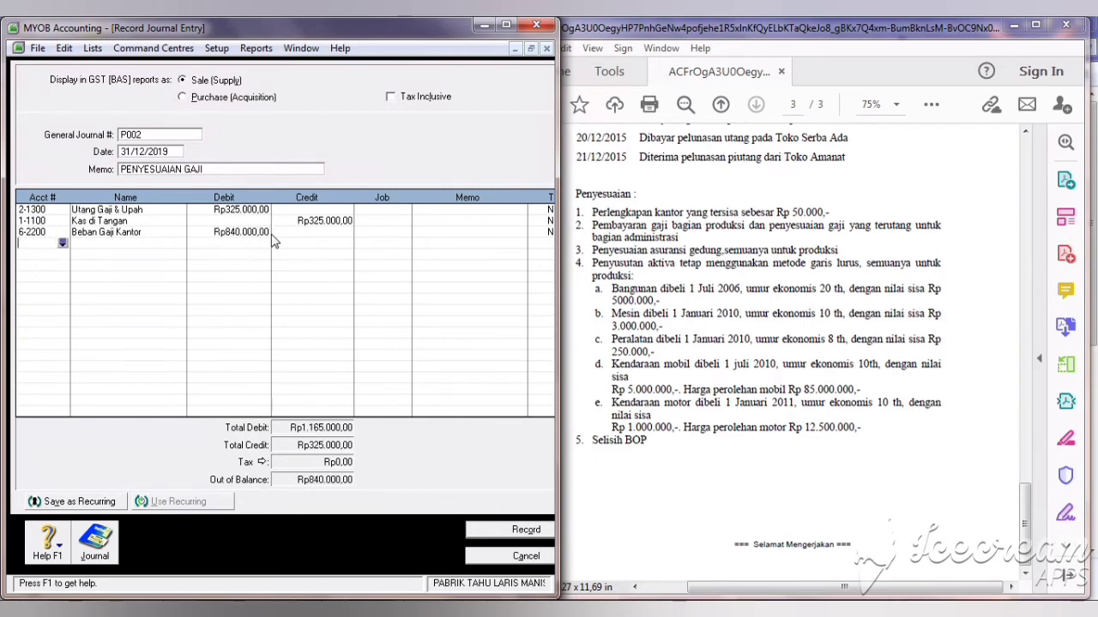
# Step: Credit 2-1300 Utang Gaji & Upah Rp840.000 on a new line and record journal P002
pyautogui.click(61, 243)
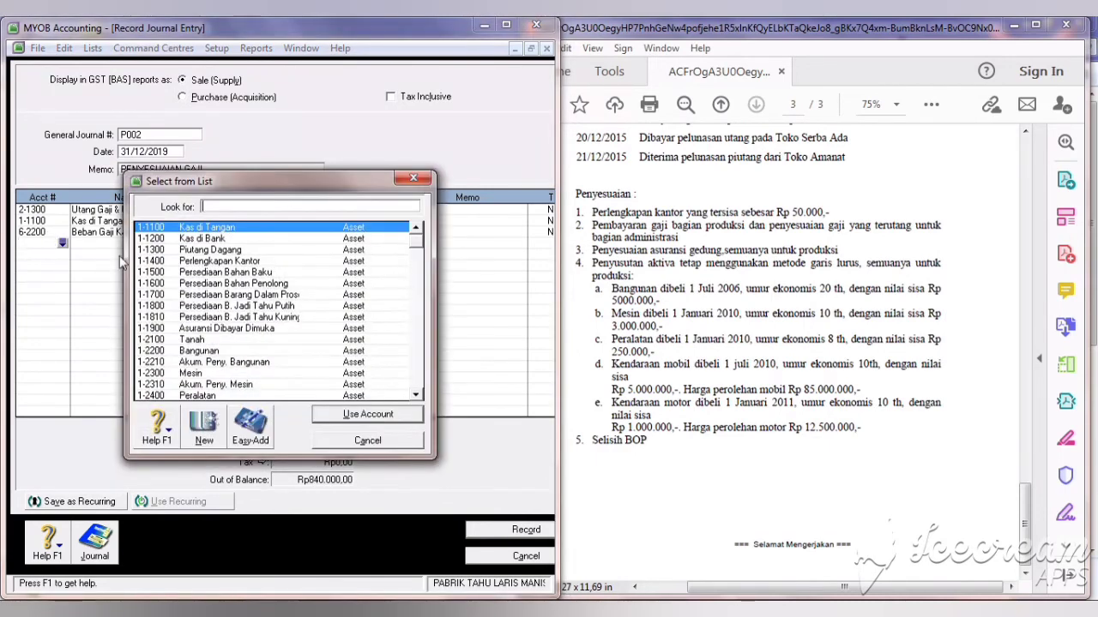
pyautogui.click(419, 381)
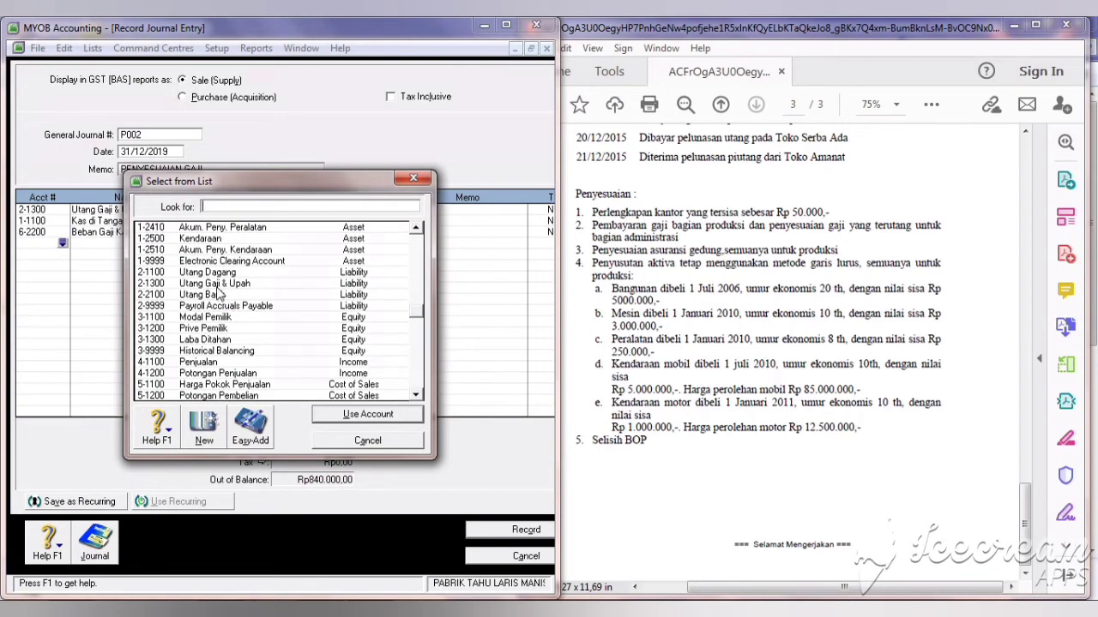
pyautogui.write('2-1300')
pyautogui.click(362, 414)
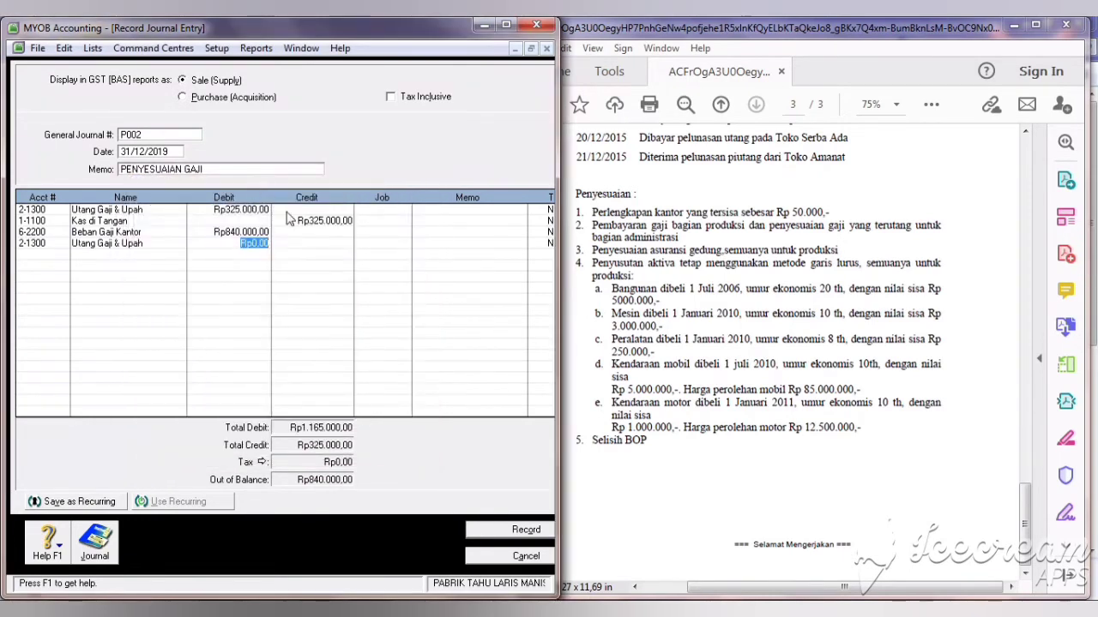
pyautogui.click(302, 245)
pyautogui.click(248, 233)
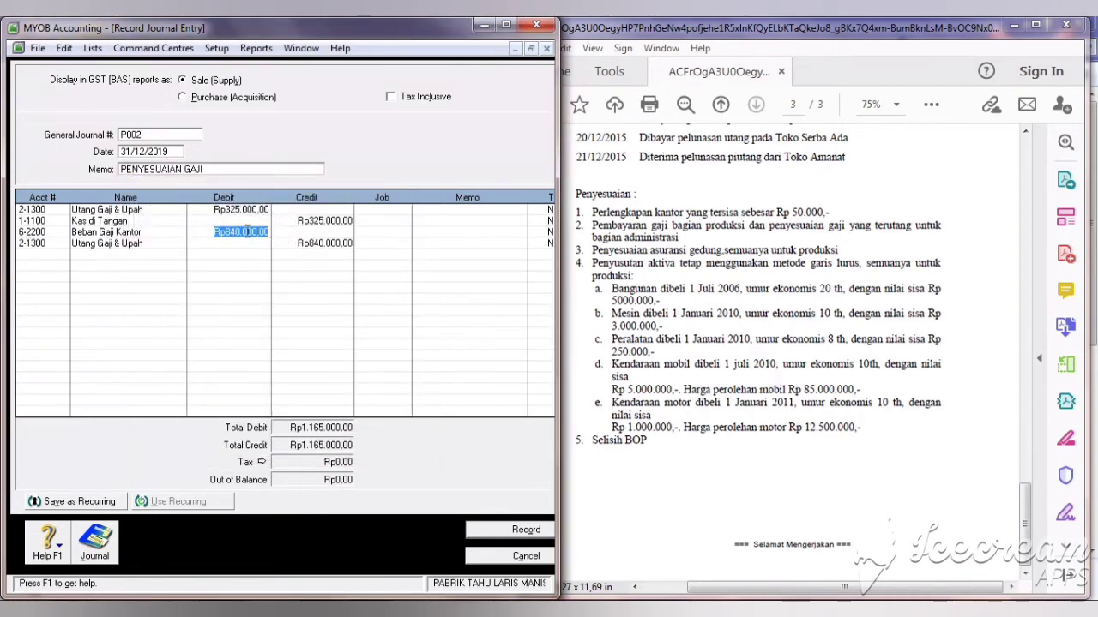
pyautogui.click(535, 537)
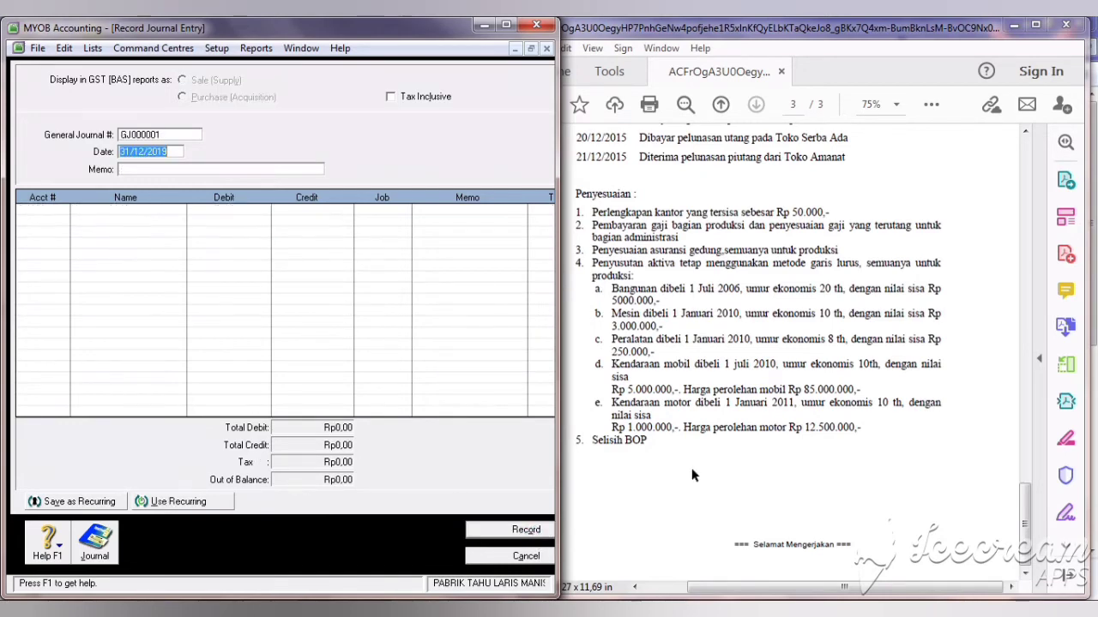
# Step: After checking the exercise PDF, number the journal P003 with memo PENYESUAIAN ASURANSI DAN PENYUSUTAN
pyautogui.click(714, 268)
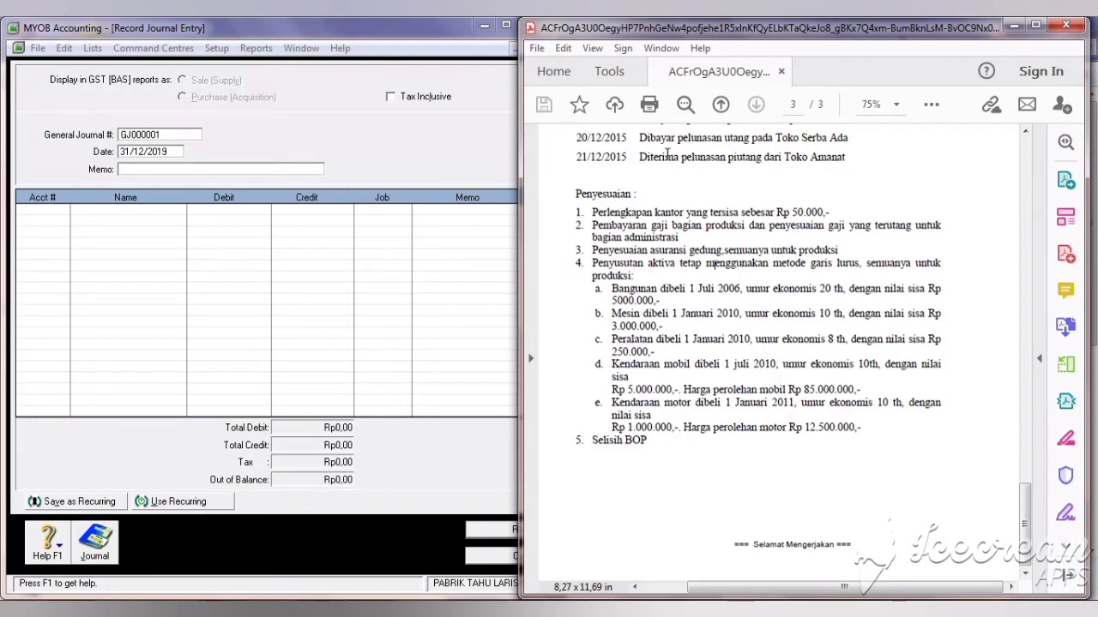
pyautogui.click(167, 137)
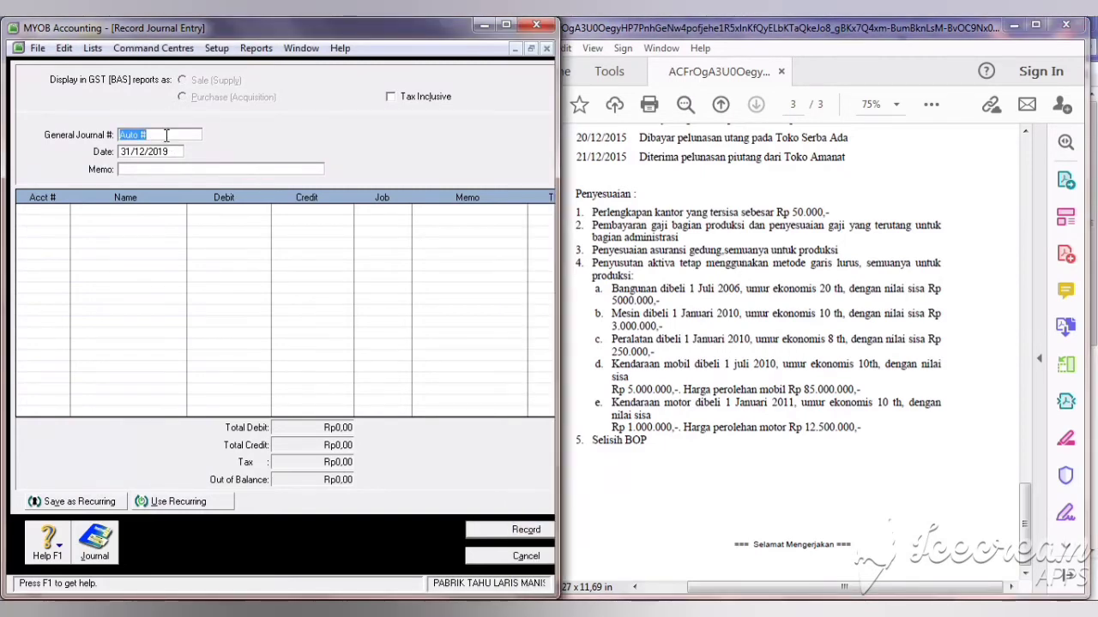
pyautogui.write('P003')
pyautogui.click(158, 170)
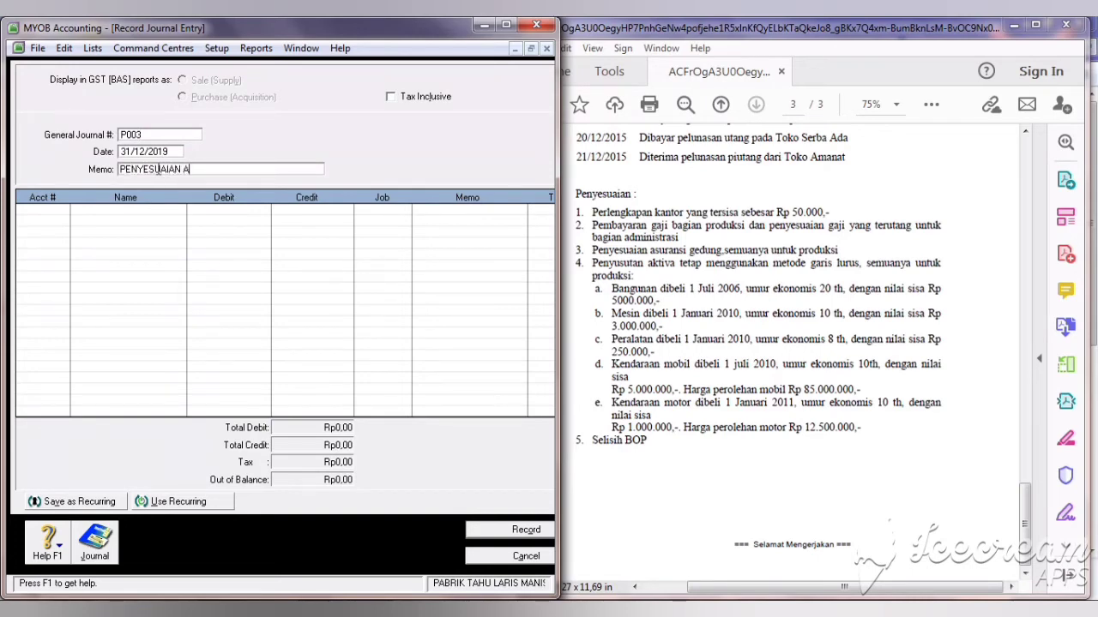
pyautogui.write('PENYESUAIAN ASURANSI DAN PENYUSUTAN')
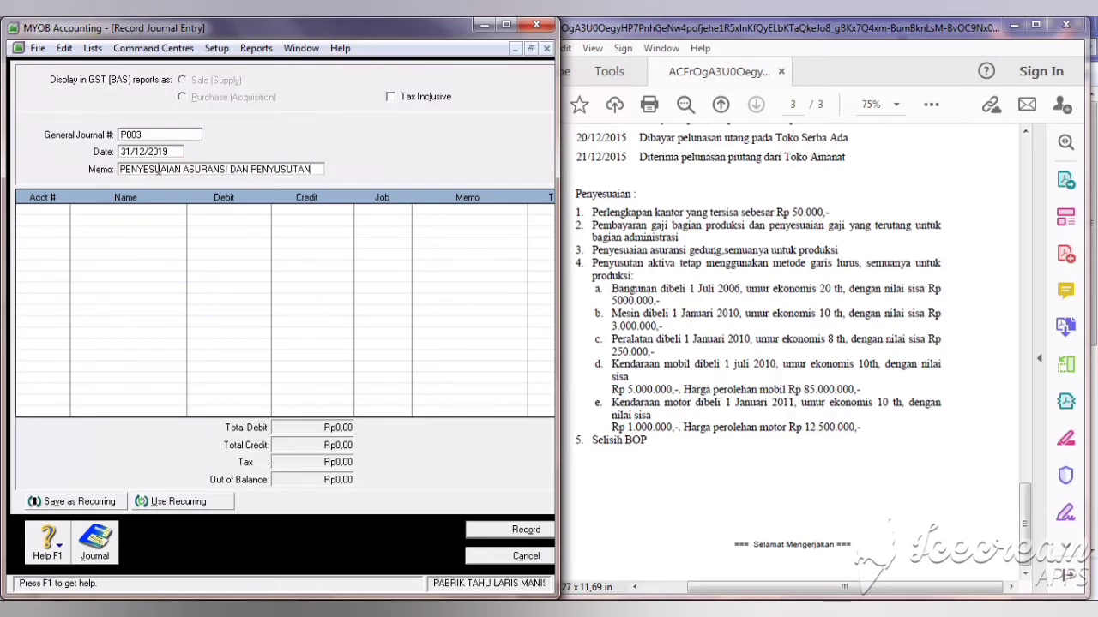
# Step: Put 5-2500 BOP Sesungguhnya and 1-1900 Asuransi Dibayar Dimuka on the first two journal lines
pyautogui.click(48, 213)
pyautogui.press('Return')
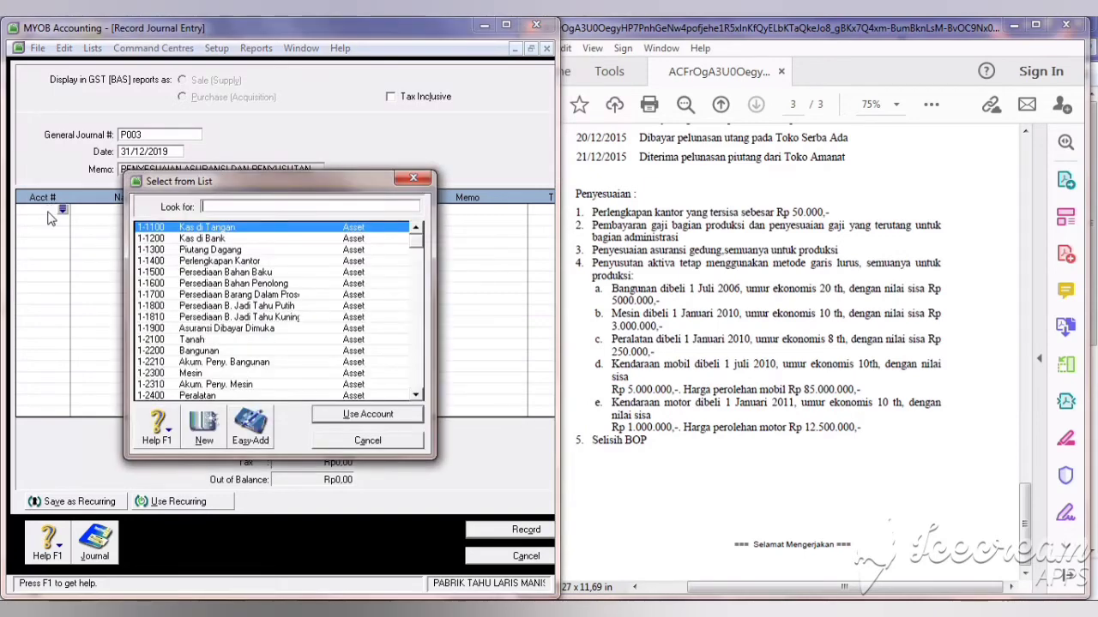
pyautogui.click(419, 368)
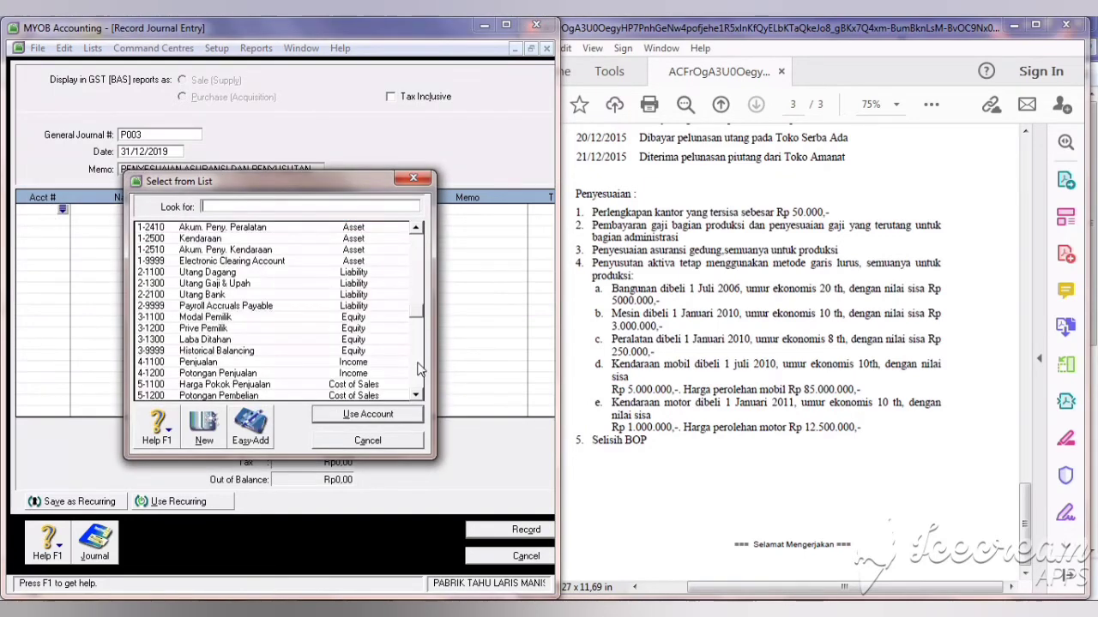
pyautogui.click(244, 307)
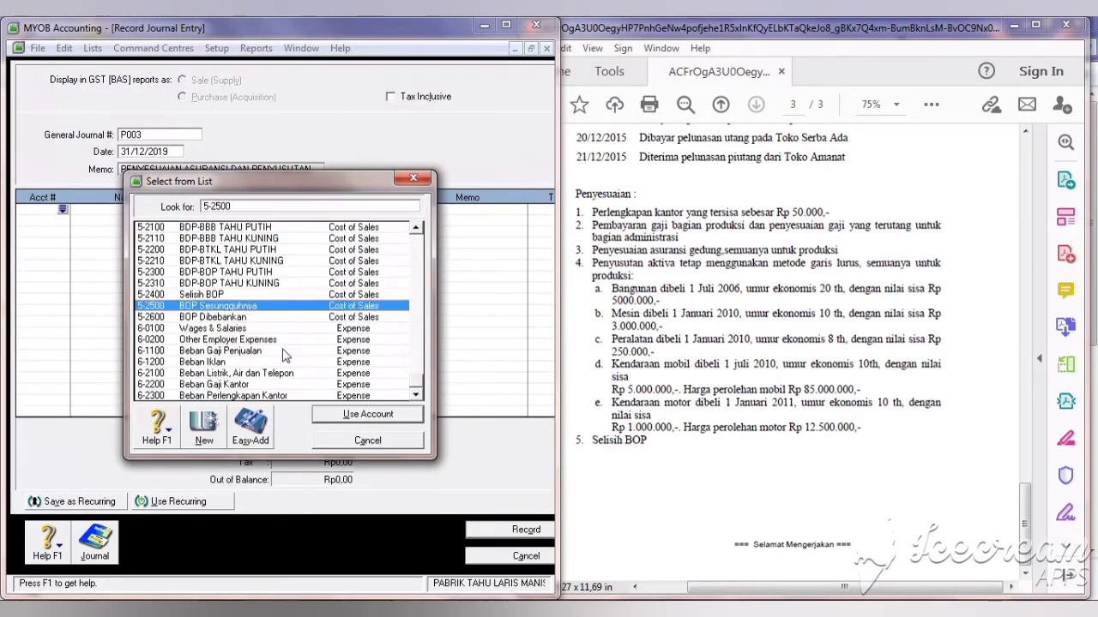
pyautogui.click(341, 417)
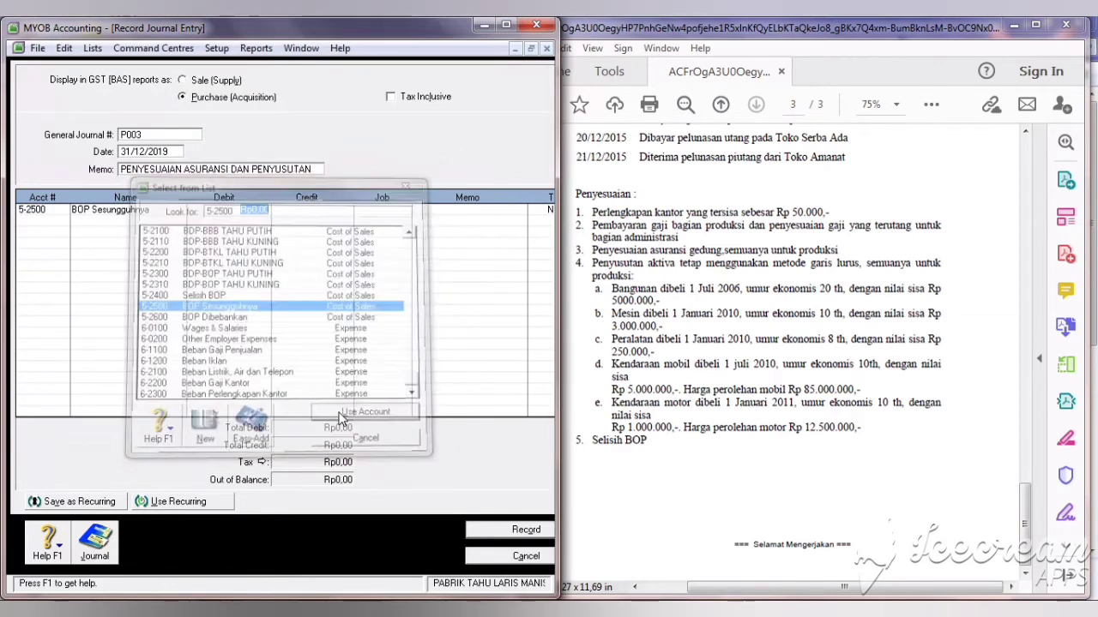
pyautogui.click(35, 218)
pyautogui.press('Return')
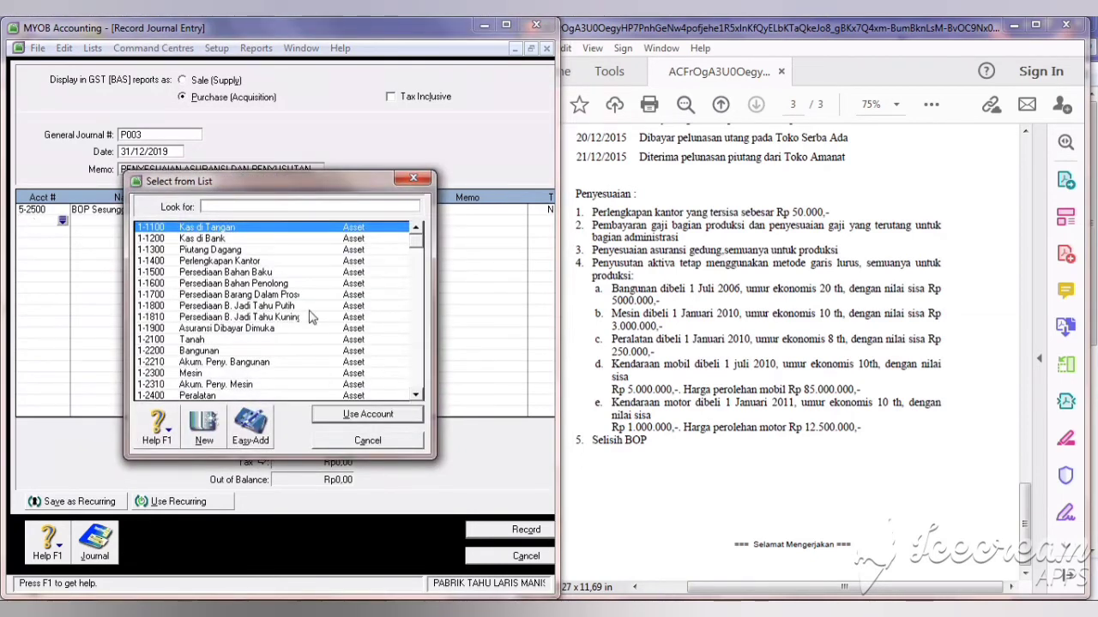
pyautogui.click(270, 327)
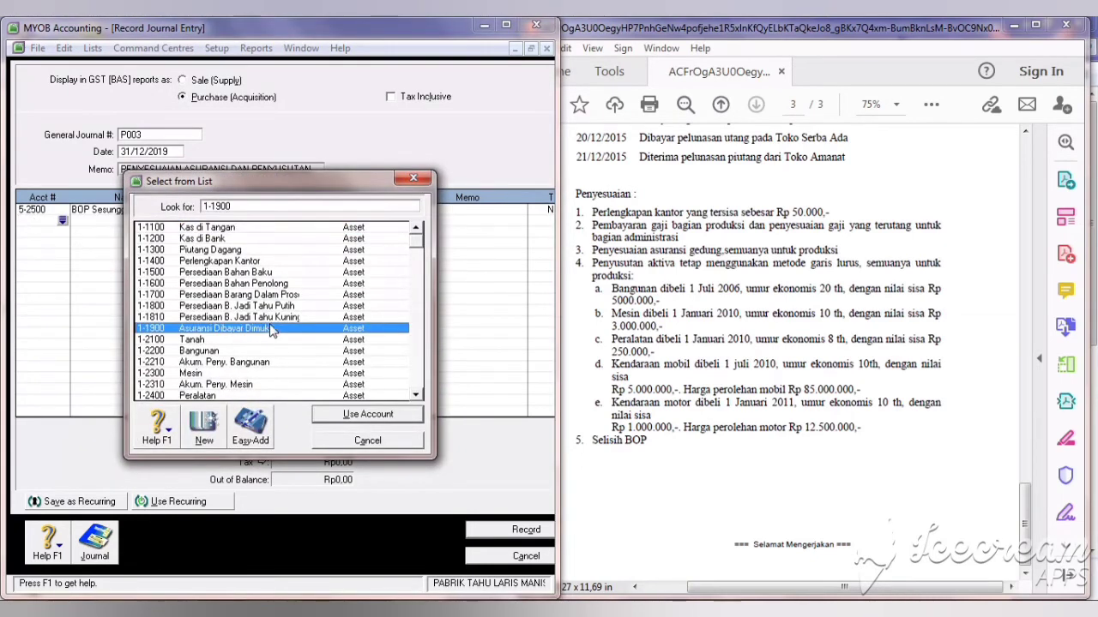
pyautogui.click(341, 416)
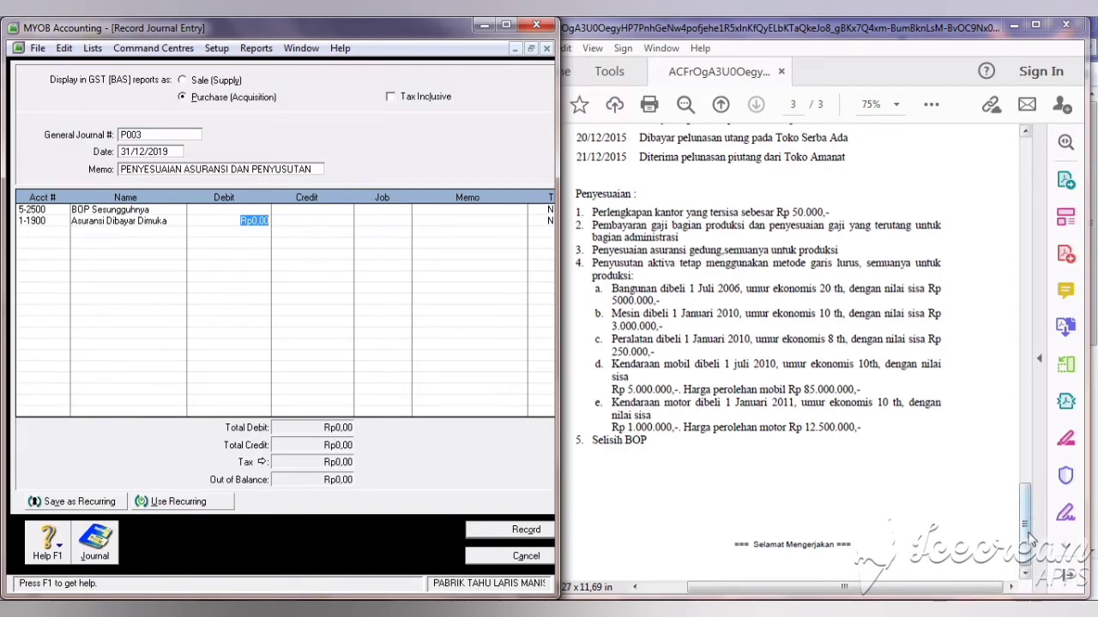
# Step: Enter a Rp100.000 debit and matching credit, then launch the Calculator
pyautogui.moveTo(1026, 536); pyautogui.dragTo(1029, 476)
pyautogui.click(221, 211)
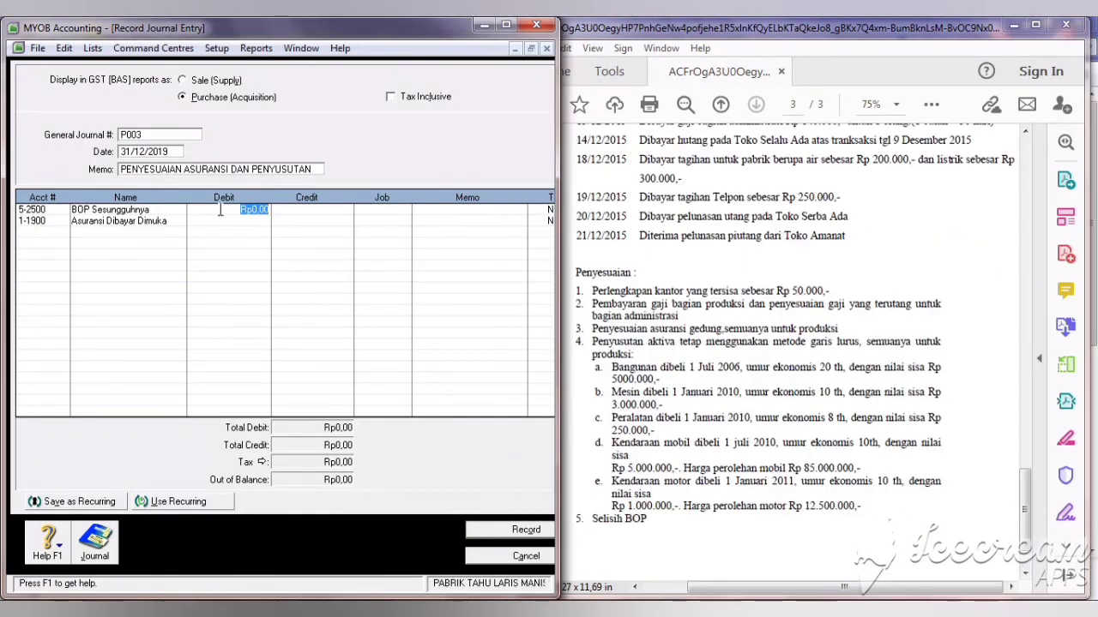
pyautogui.write('100.000')
pyautogui.press('Return')
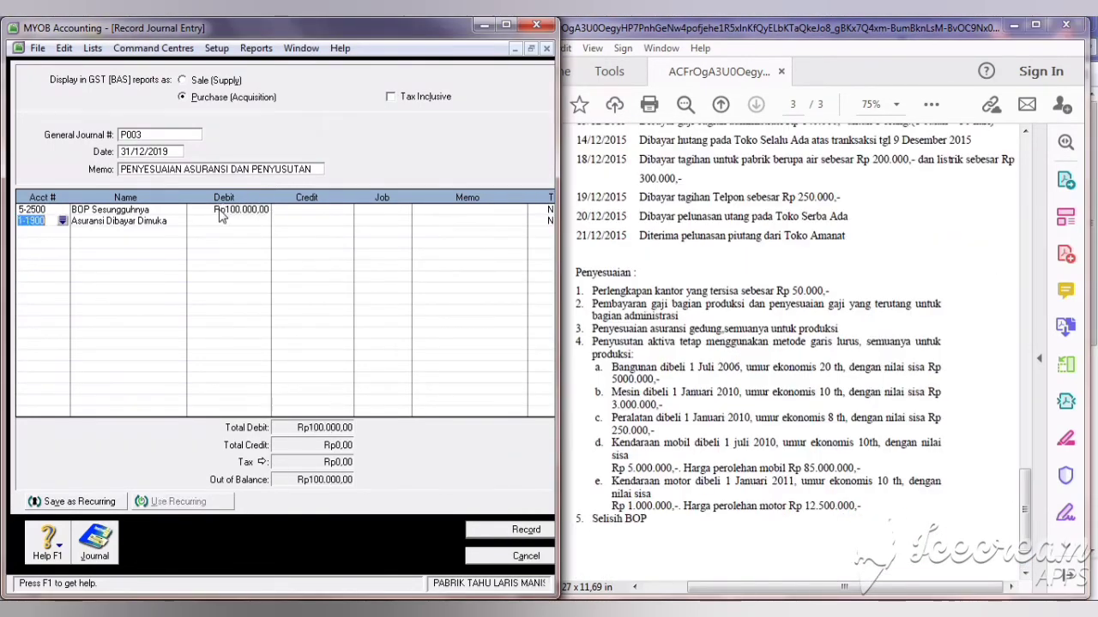
pyautogui.click(312, 221)
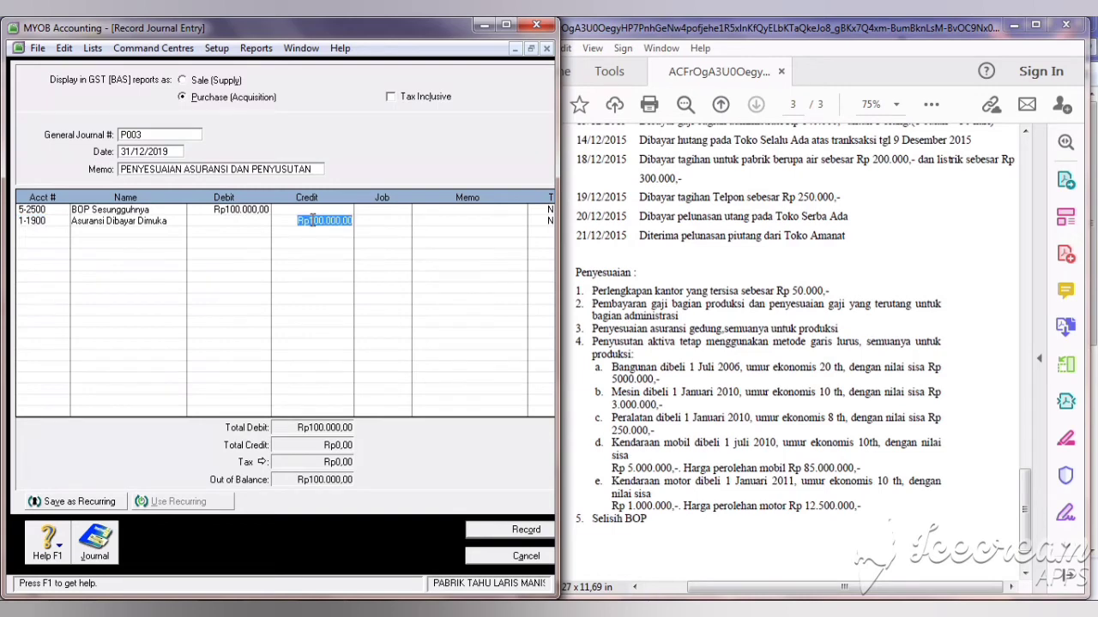
pyautogui.click(43, 232)
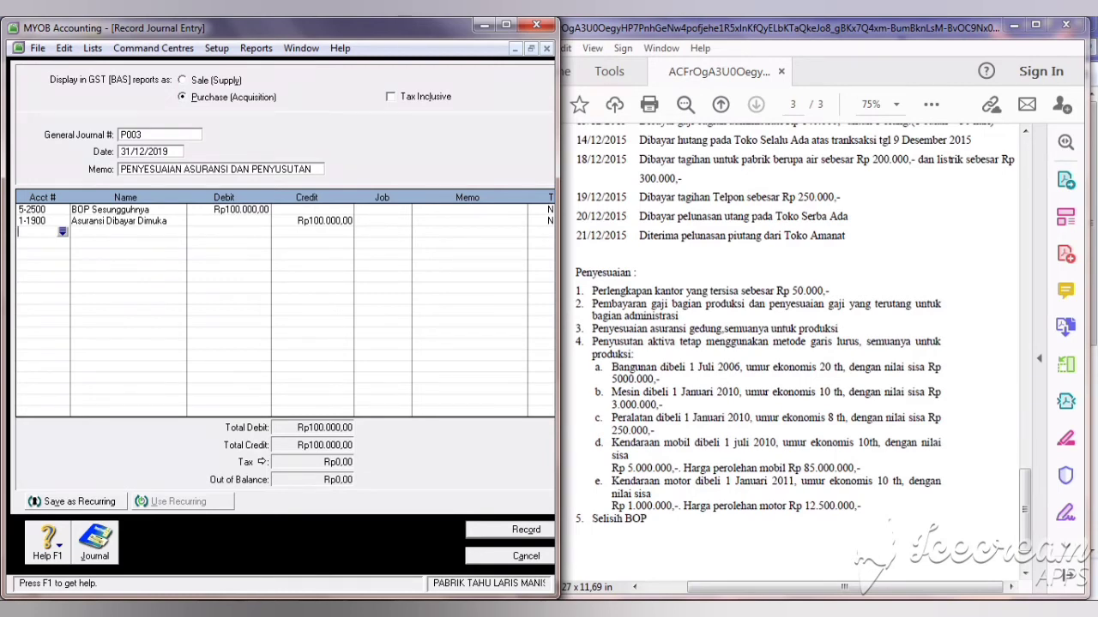
pyautogui.click(601, 614)
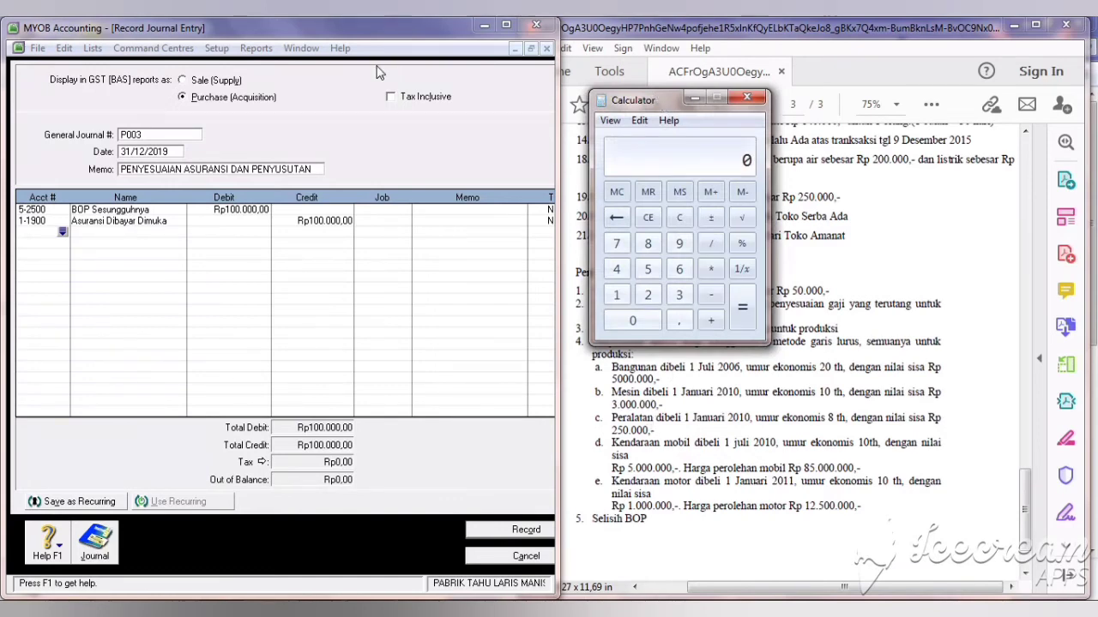
# Step: Display the Standard Balance Sheet with the Calculator placed beside it
pyautogui.click(302, 88)
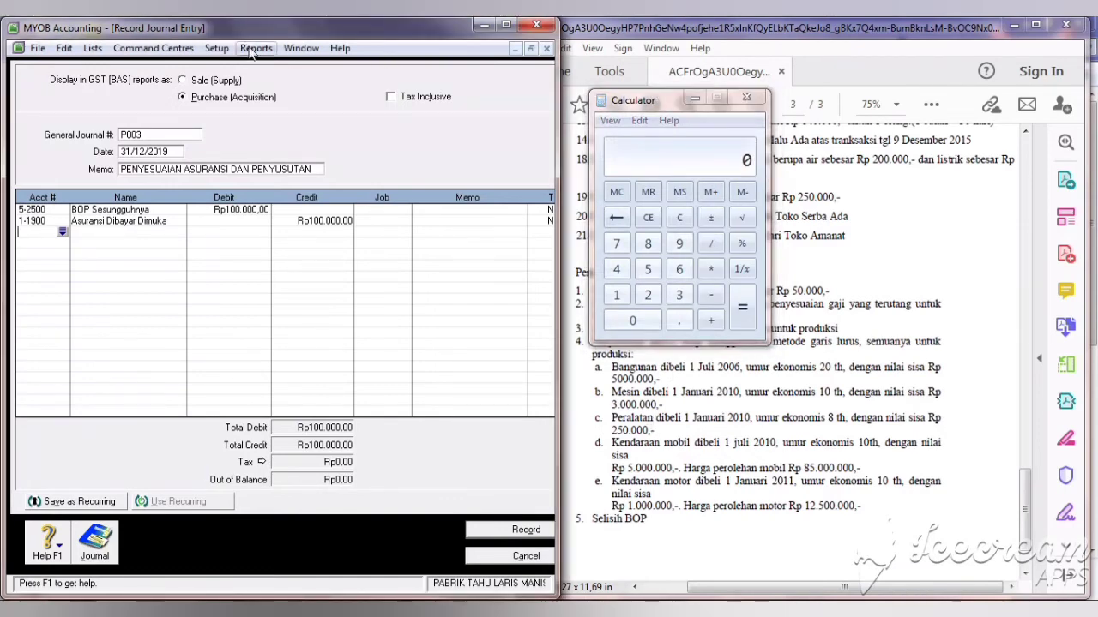
pyautogui.click(251, 49)
pyautogui.click(291, 67)
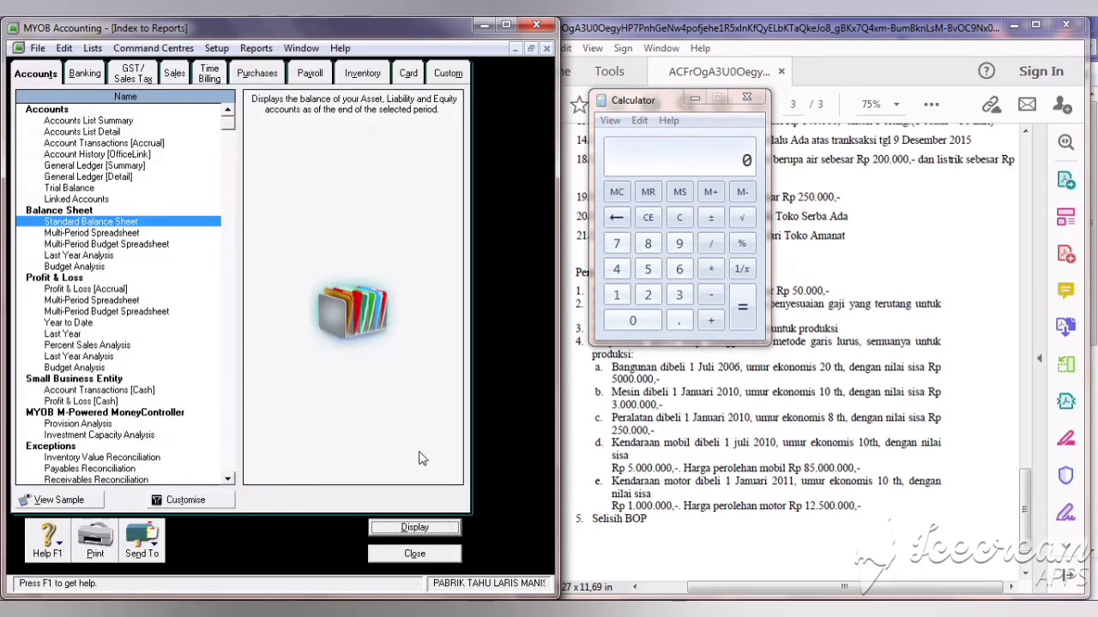
pyautogui.click(436, 530)
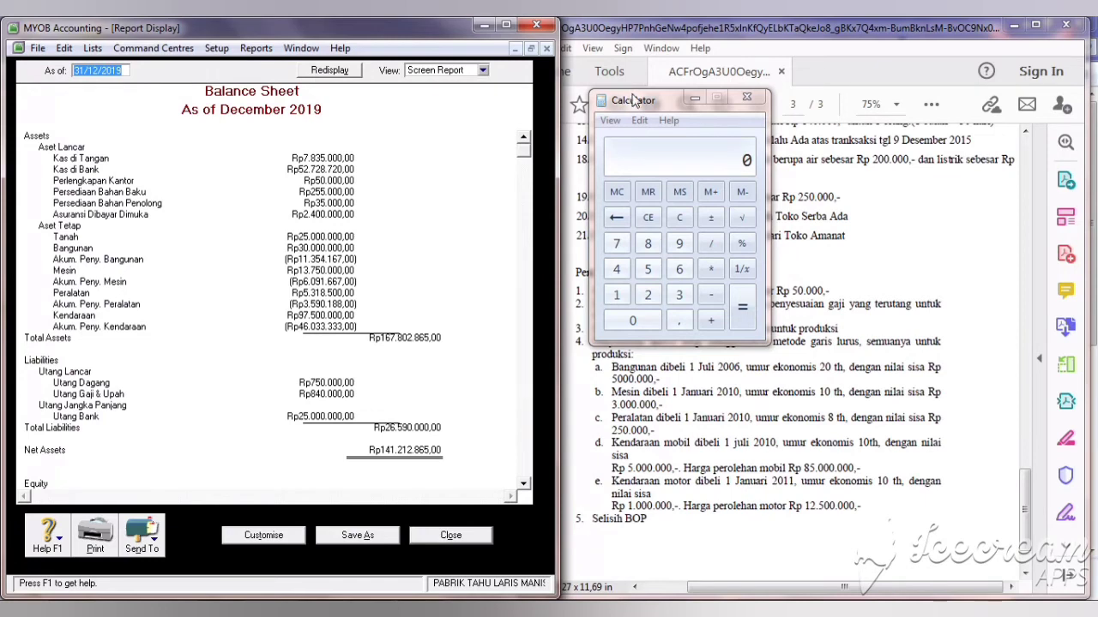
pyautogui.moveTo(633, 102); pyautogui.dragTo(448, 170)
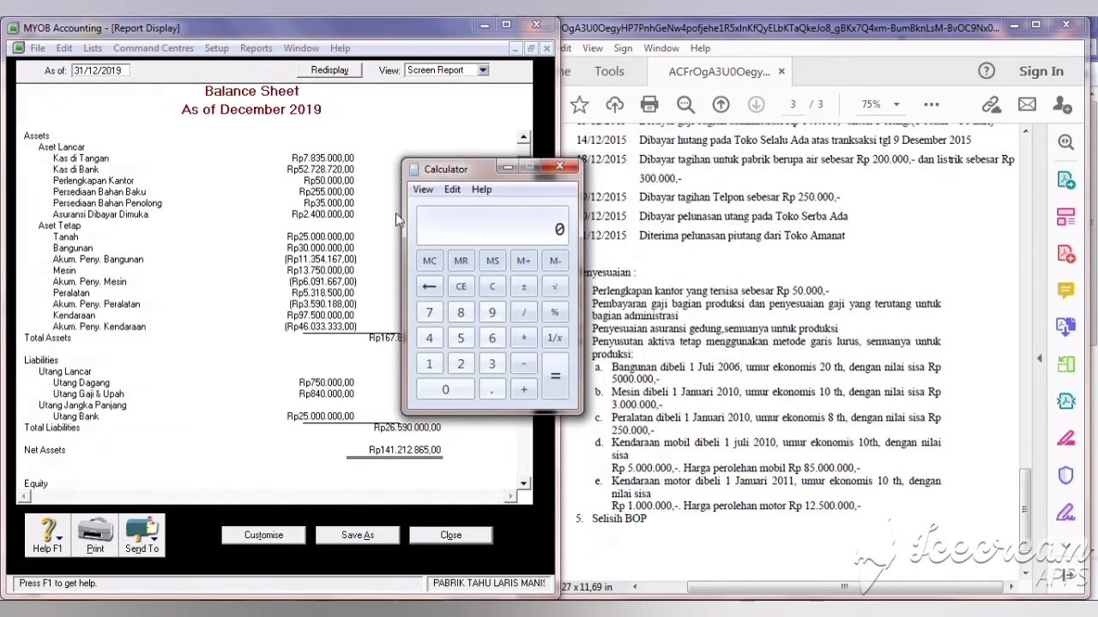
# Step: Subtract the 5000000 residual value from the 30000000 building cost in Calculator
pyautogui.click(495, 365)
pyautogui.click(444, 390)
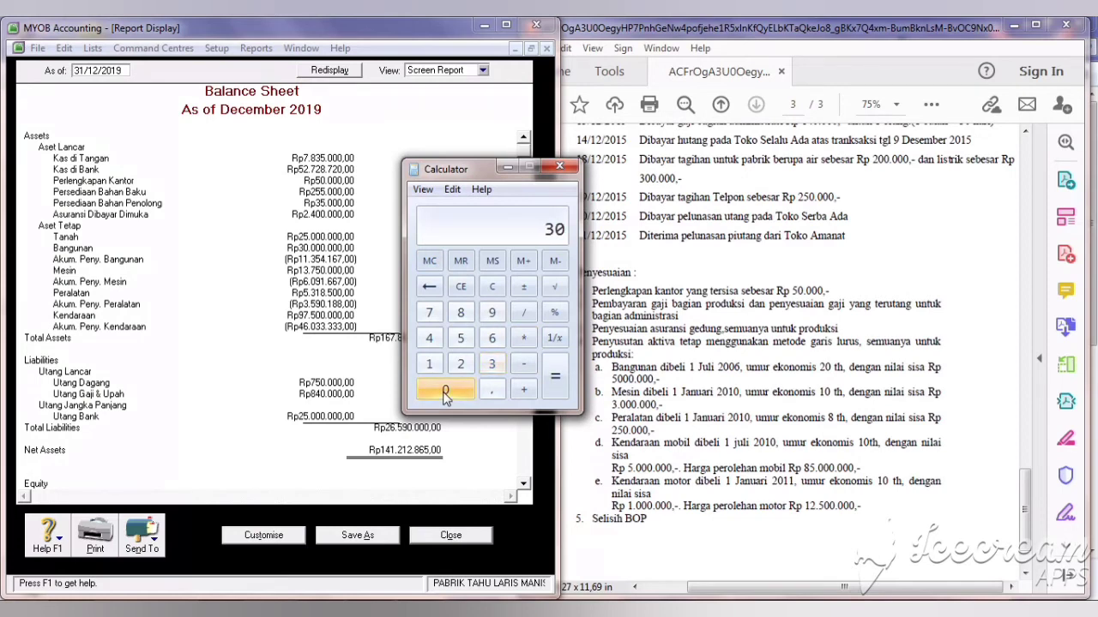
pyautogui.click(444, 391)
pyautogui.click(444, 391)
pyautogui.click(445, 392)
pyautogui.click(445, 392)
pyautogui.click(446, 392)
pyautogui.click(445, 392)
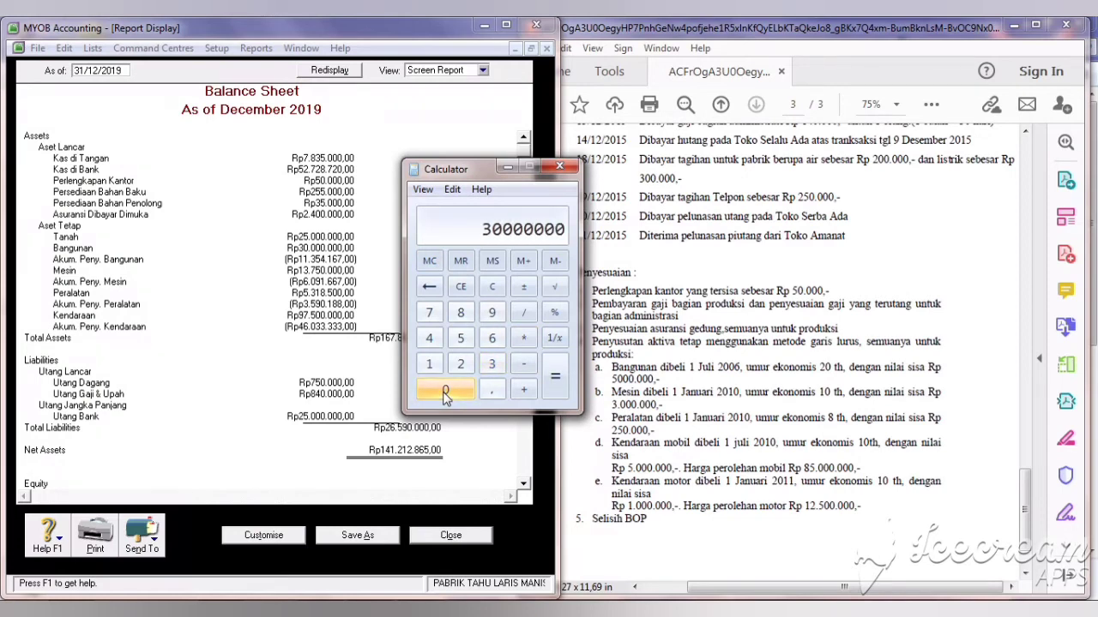
pyautogui.click(524, 364)
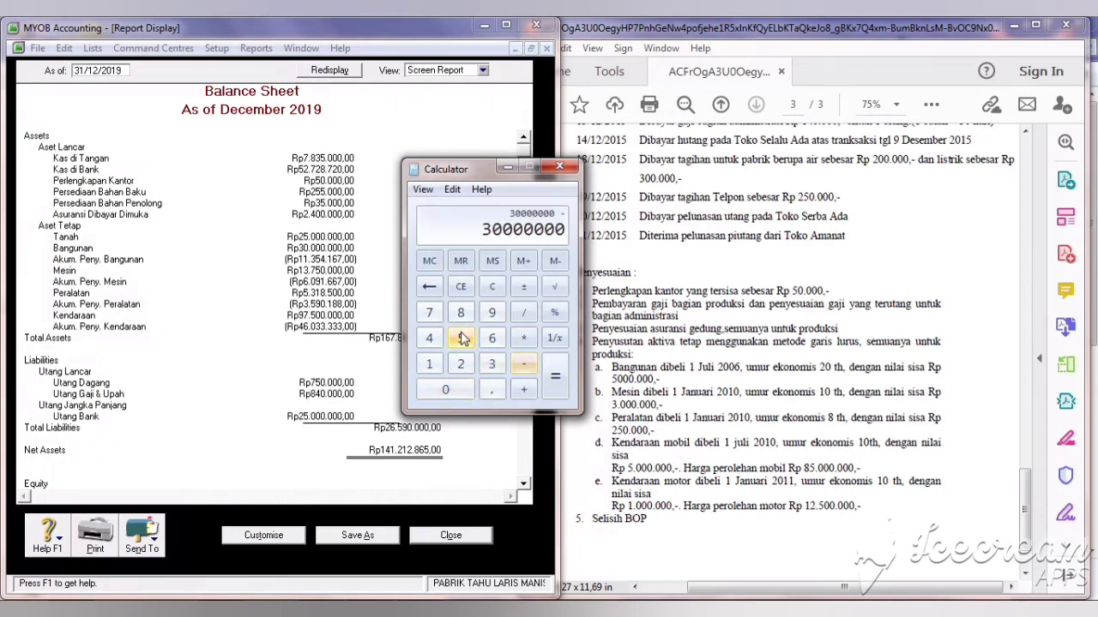
pyautogui.click(462, 337)
pyautogui.click(464, 391)
pyautogui.click(464, 392)
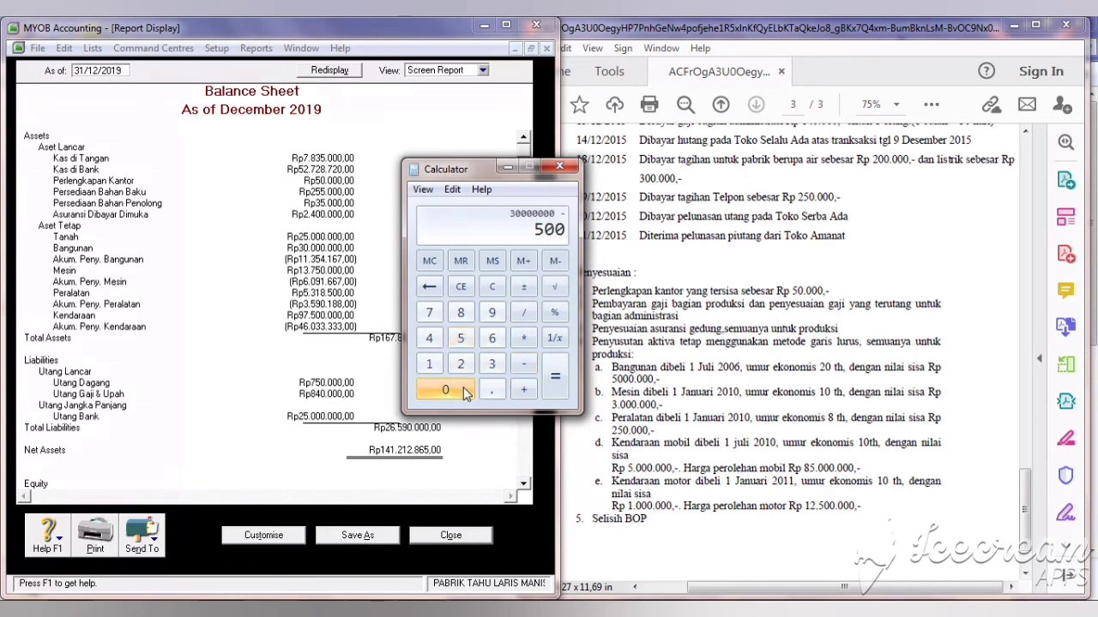
pyautogui.click(463, 391)
pyautogui.click(445, 391)
pyautogui.click(445, 391)
pyautogui.click(445, 391)
pyautogui.click(445, 391)
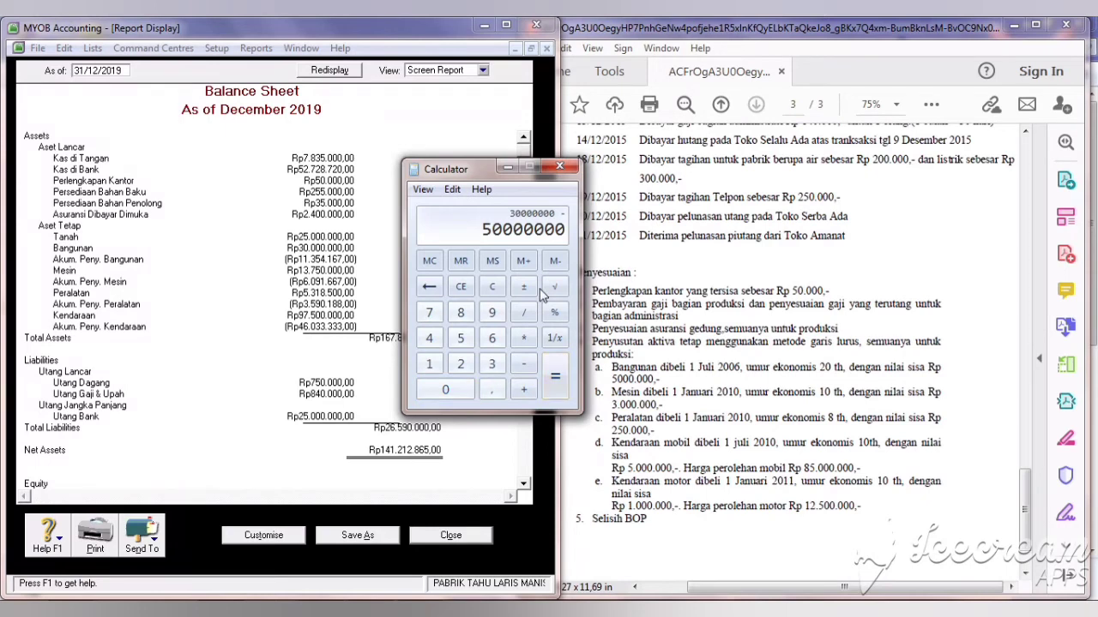
pyautogui.click(428, 289)
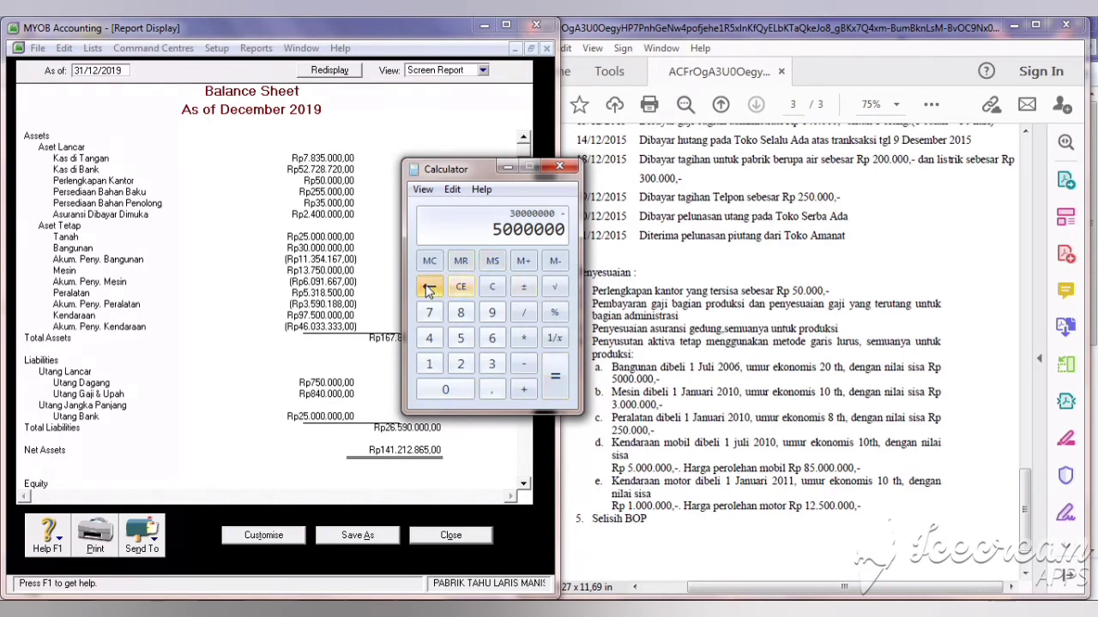
pyautogui.click(564, 372)
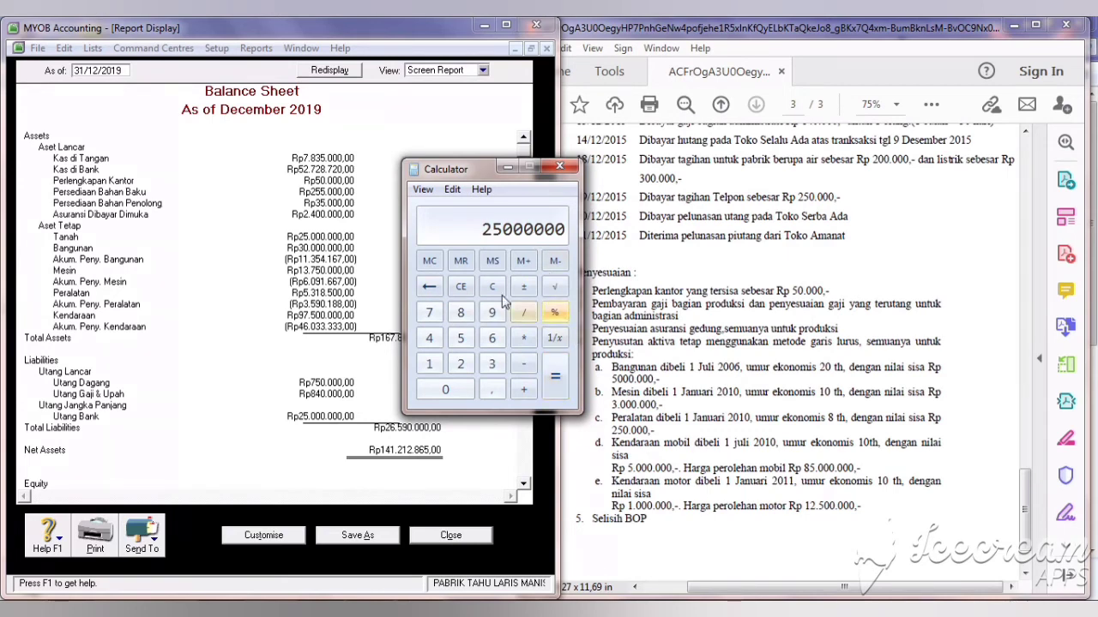
# Step: Divide by 20 years and 12 months to get 104166,67 monthly depreciation, then move the Calculator aside
pyautogui.click(529, 316)
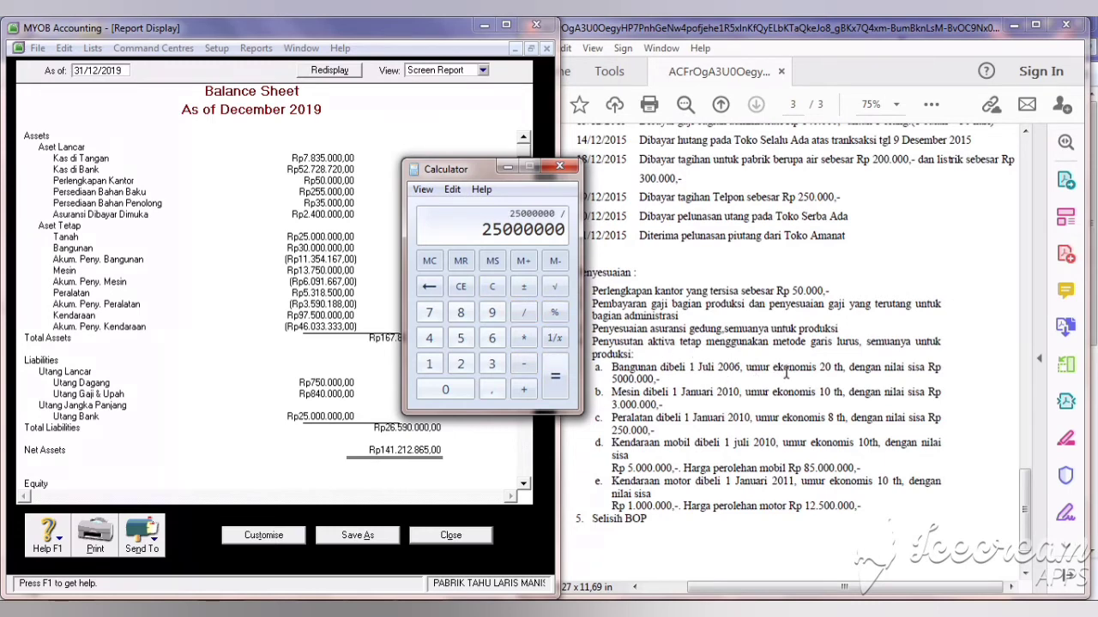
pyautogui.click(460, 364)
pyautogui.click(456, 387)
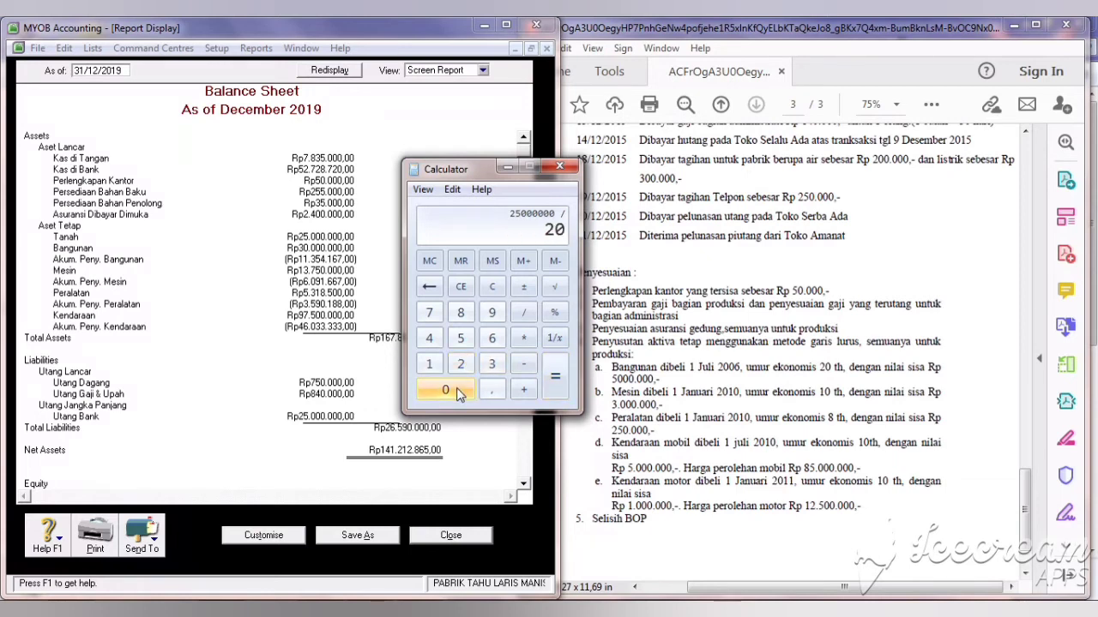
pyautogui.click(555, 386)
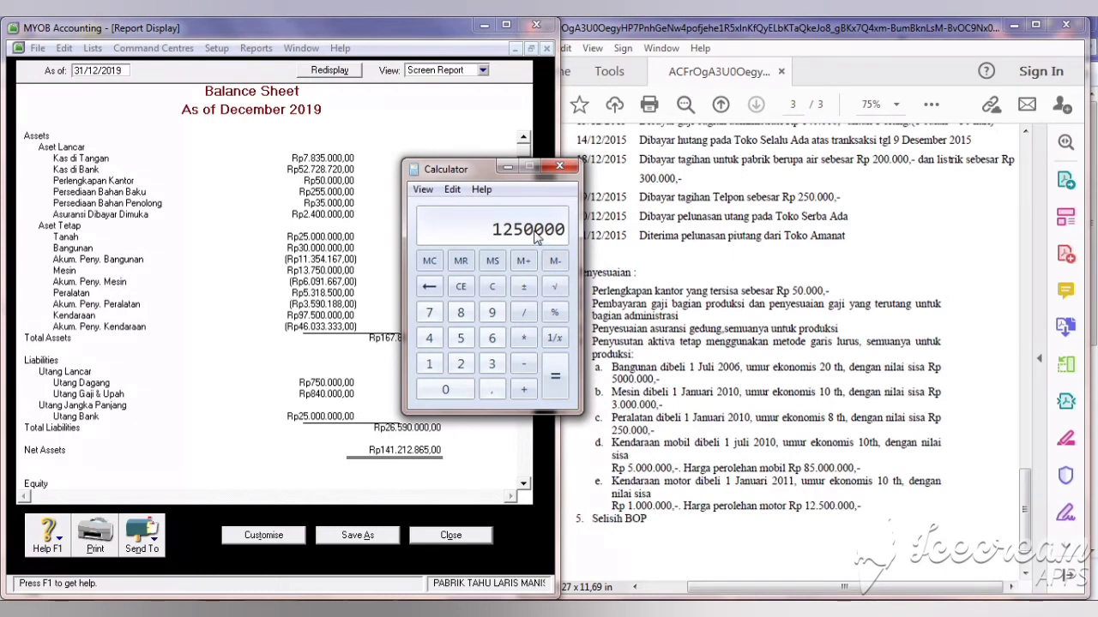
pyautogui.click(524, 312)
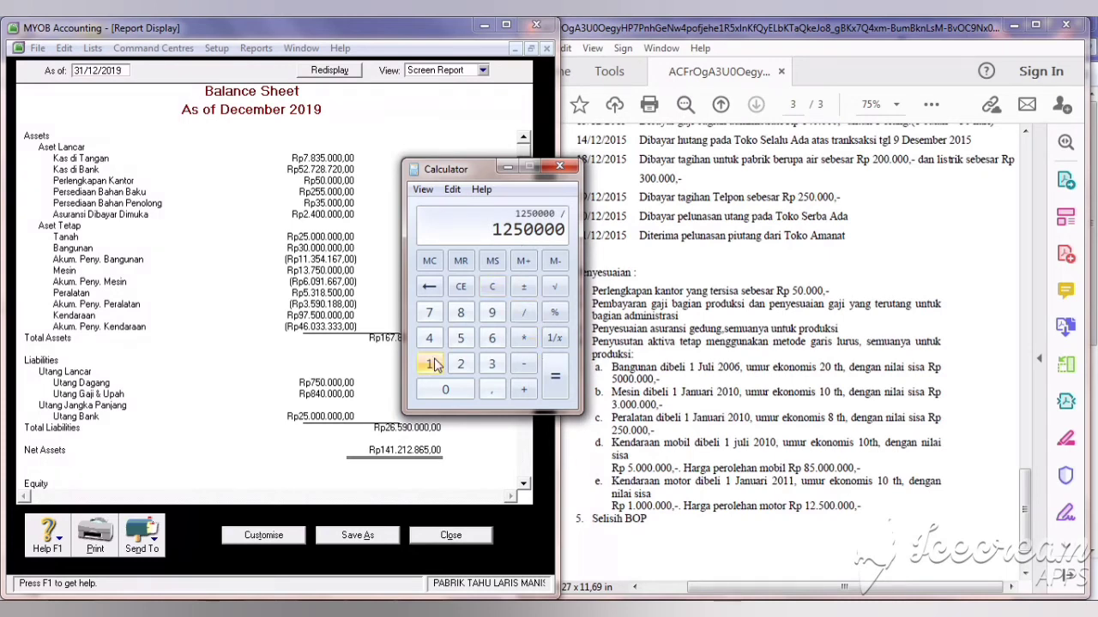
pyautogui.click(431, 365)
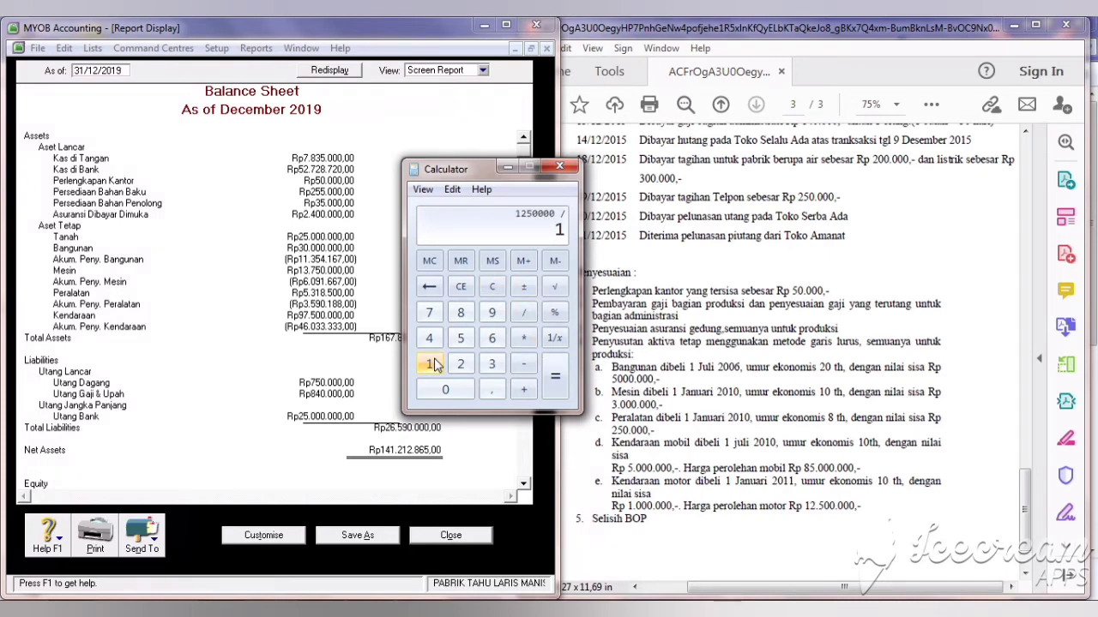
pyautogui.click(460, 364)
pyautogui.click(555, 386)
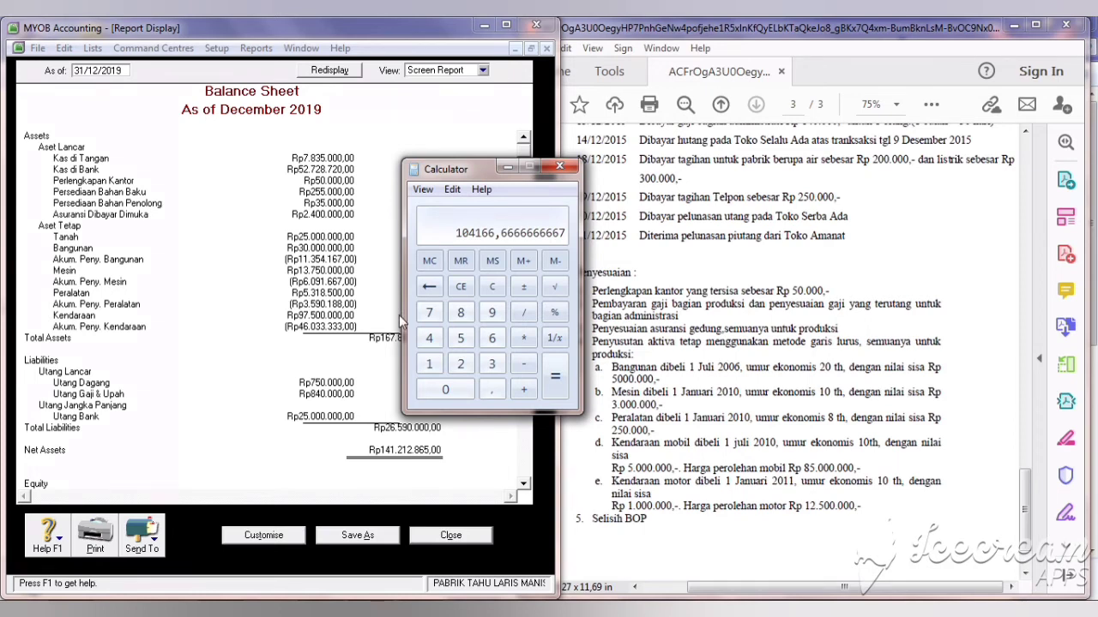
pyautogui.moveTo(446, 169); pyautogui.dragTo(604, 207)
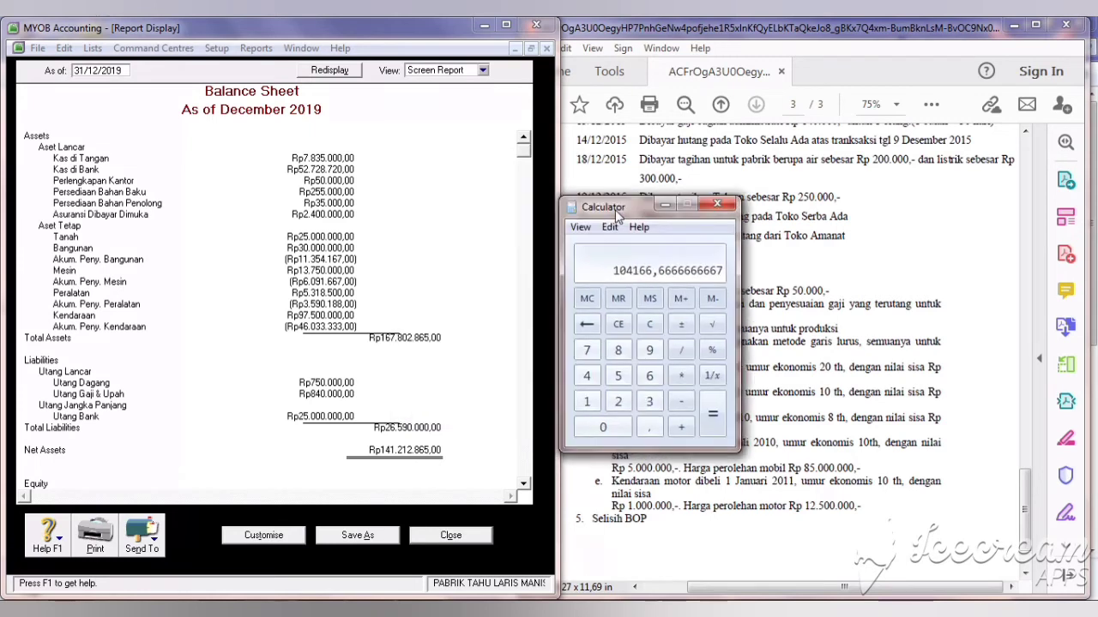
# Step: Add Akum. Peny. Bangunan (1-2210) to journal P003 with a Rp104.167,00 credit
pyautogui.click(448, 536)
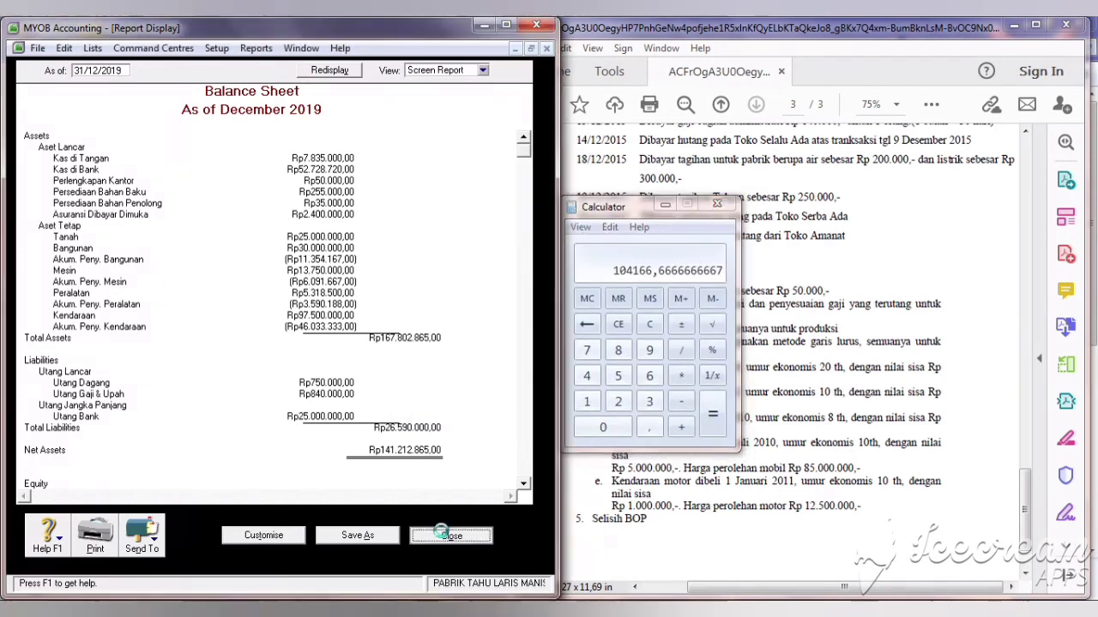
pyautogui.click(444, 556)
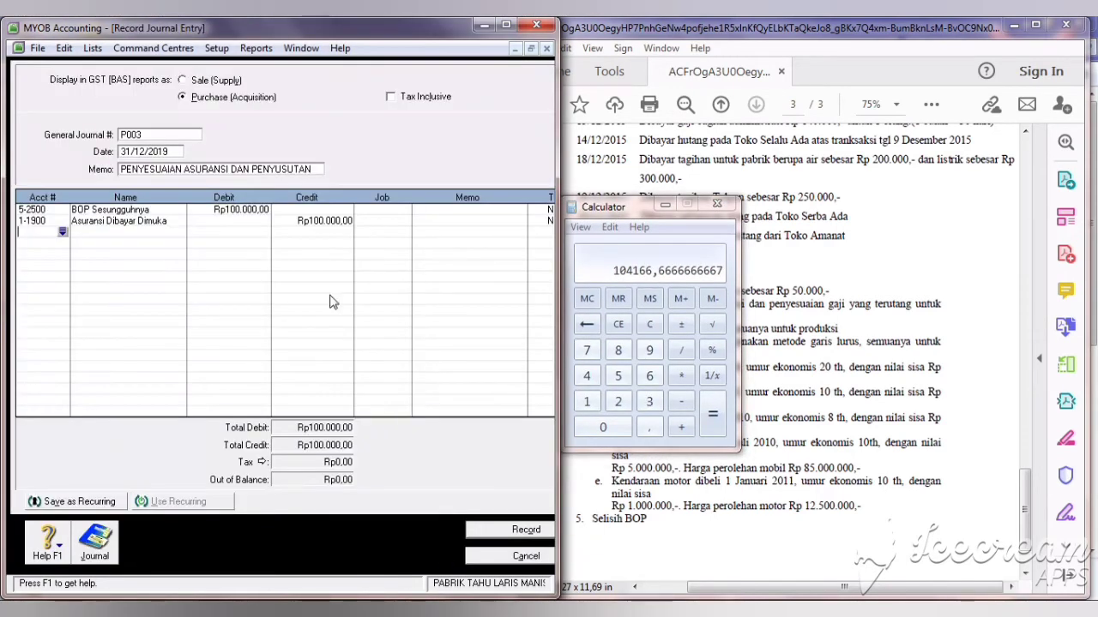
pyautogui.press('Return')
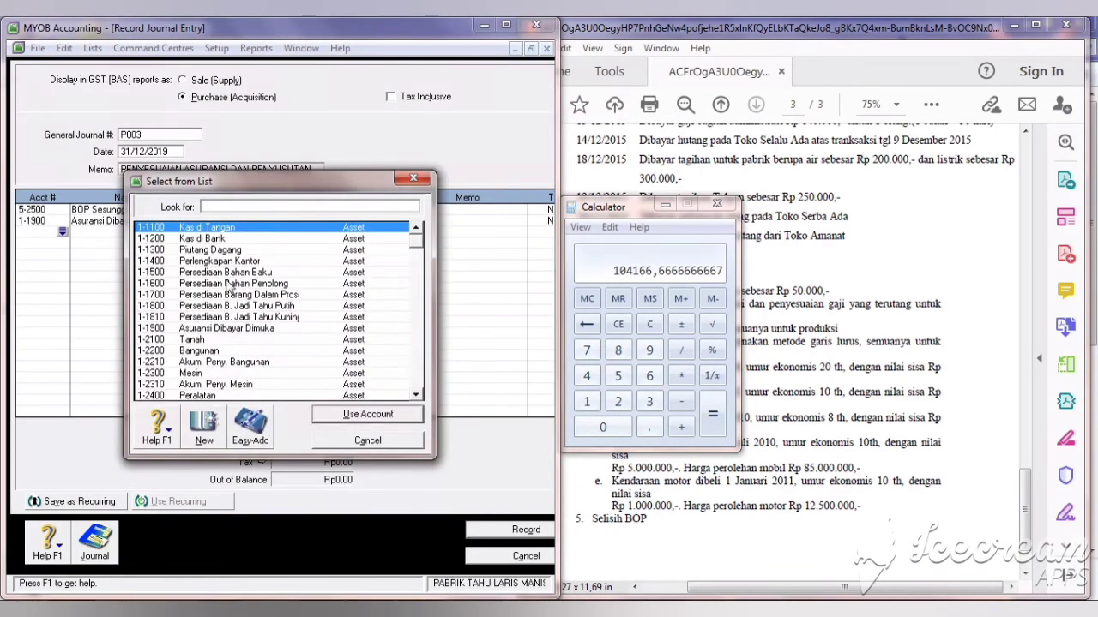
pyautogui.click(247, 362)
pyautogui.click(332, 419)
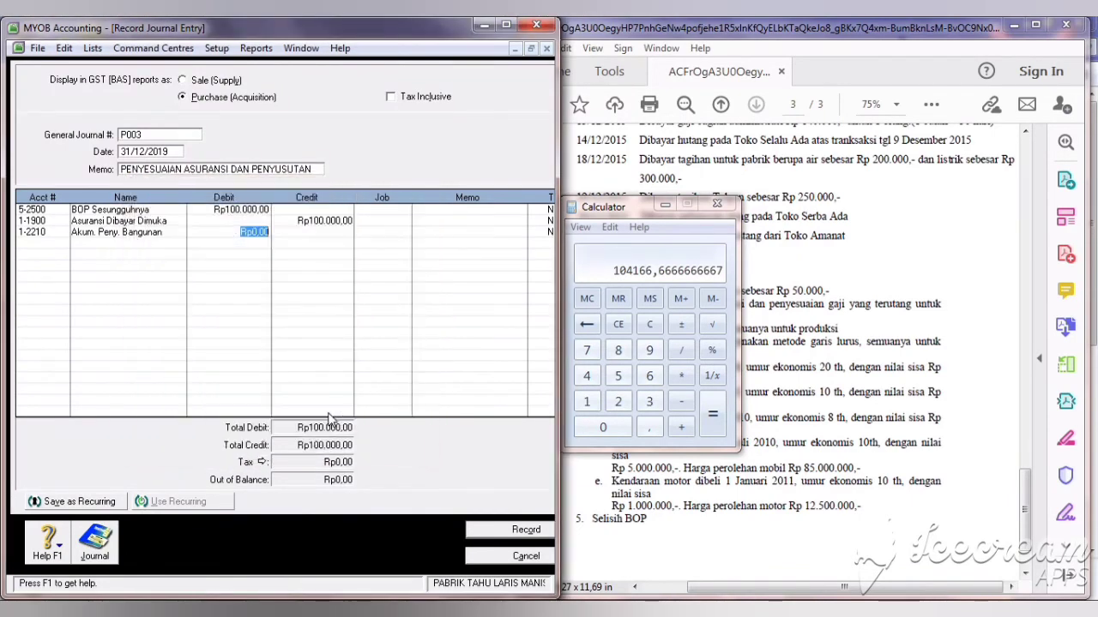
pyautogui.click(292, 231)
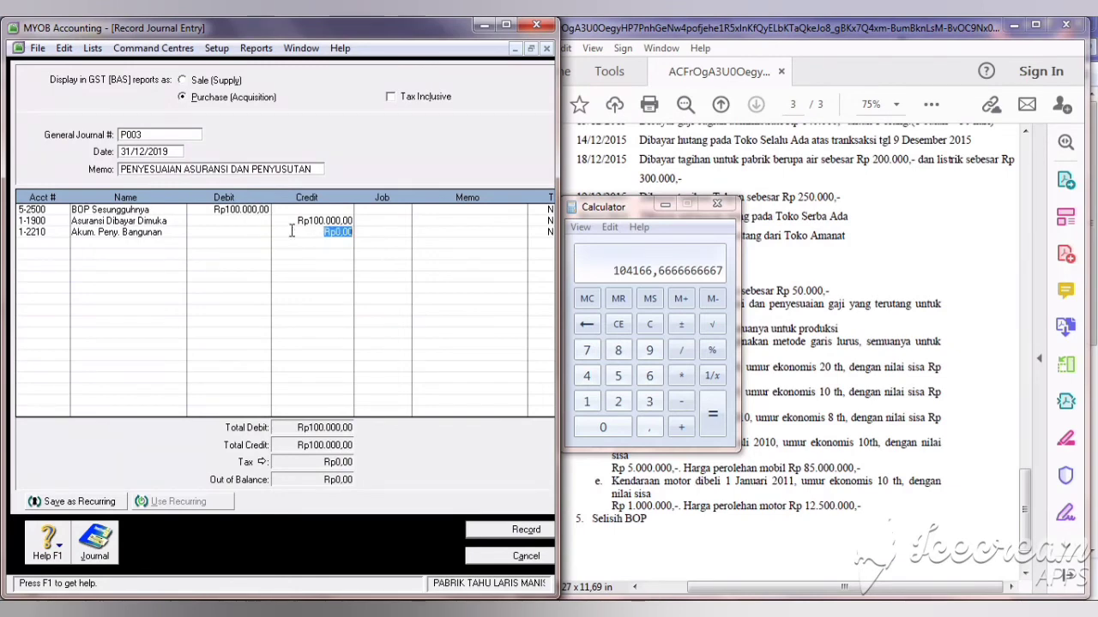
pyautogui.write('104167')
pyautogui.press('Return')
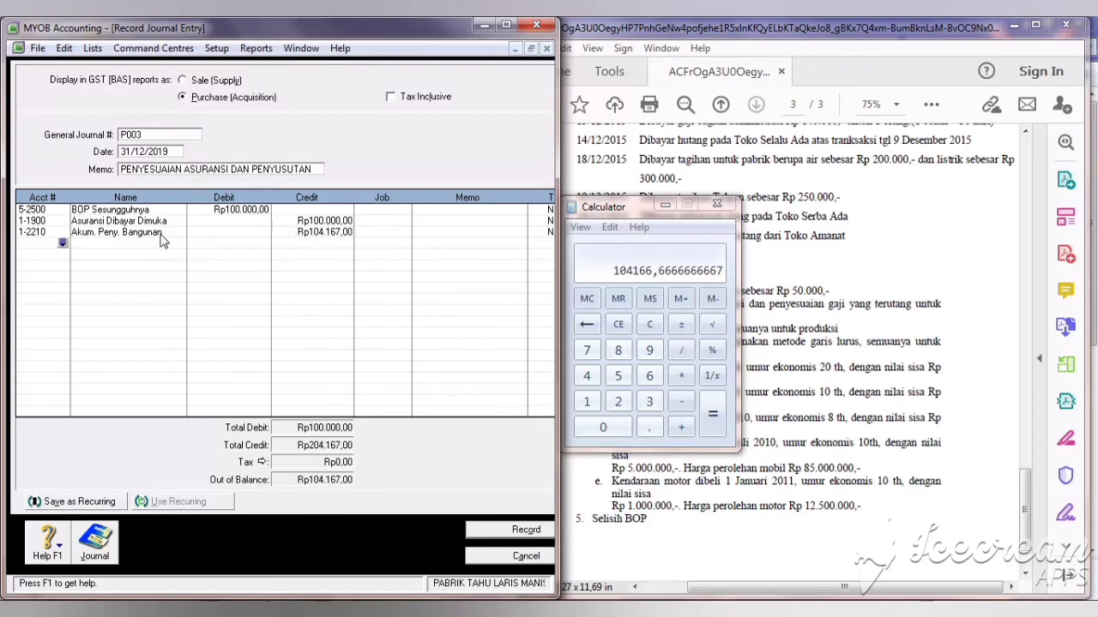
# Step: Clear the BOP Sesungguhnya debit amount in journal P003
pyautogui.click(247, 210)
pyautogui.press('Delete')
pyautogui.press('Return')
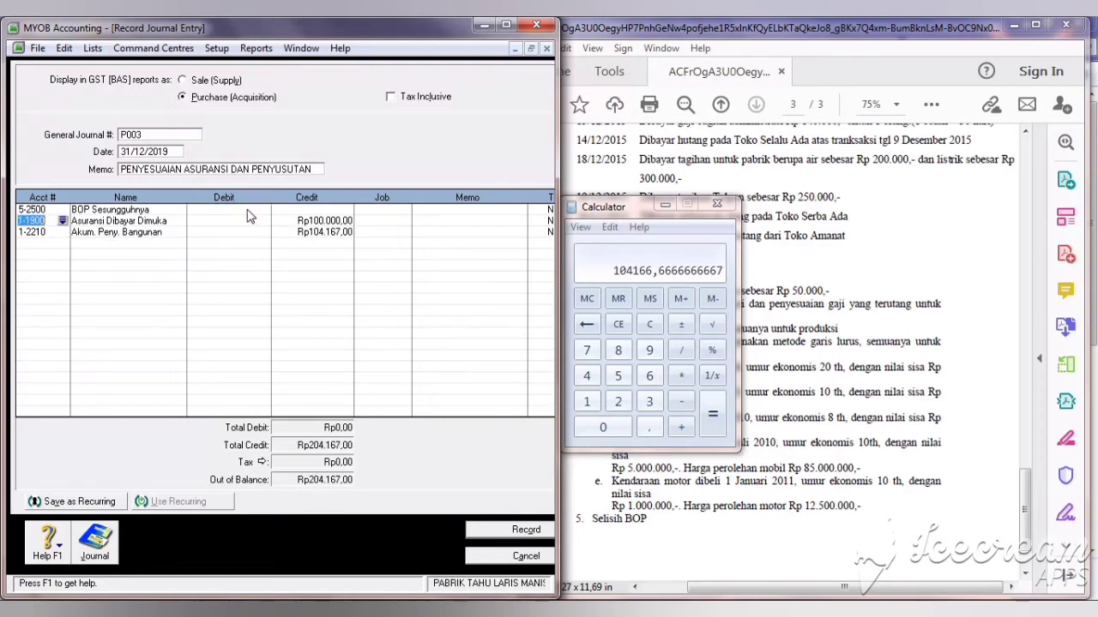
# Step: Display the standard Balance Sheet report from the Index to Reports
pyautogui.click(170, 243)
pyautogui.click(256, 49)
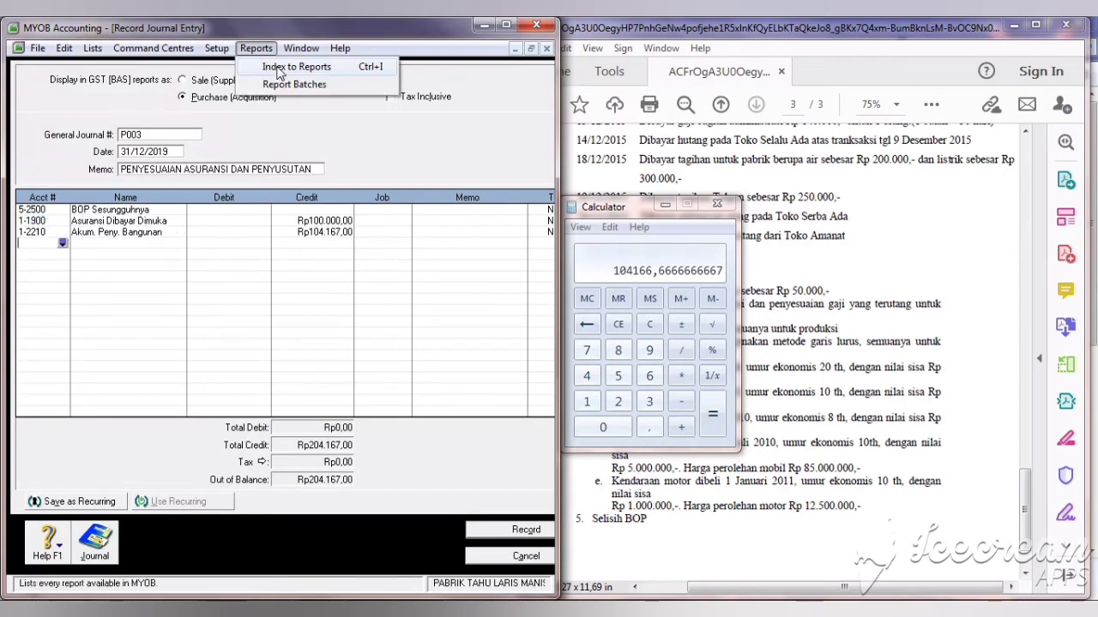
pyautogui.click(276, 67)
pyautogui.click(404, 525)
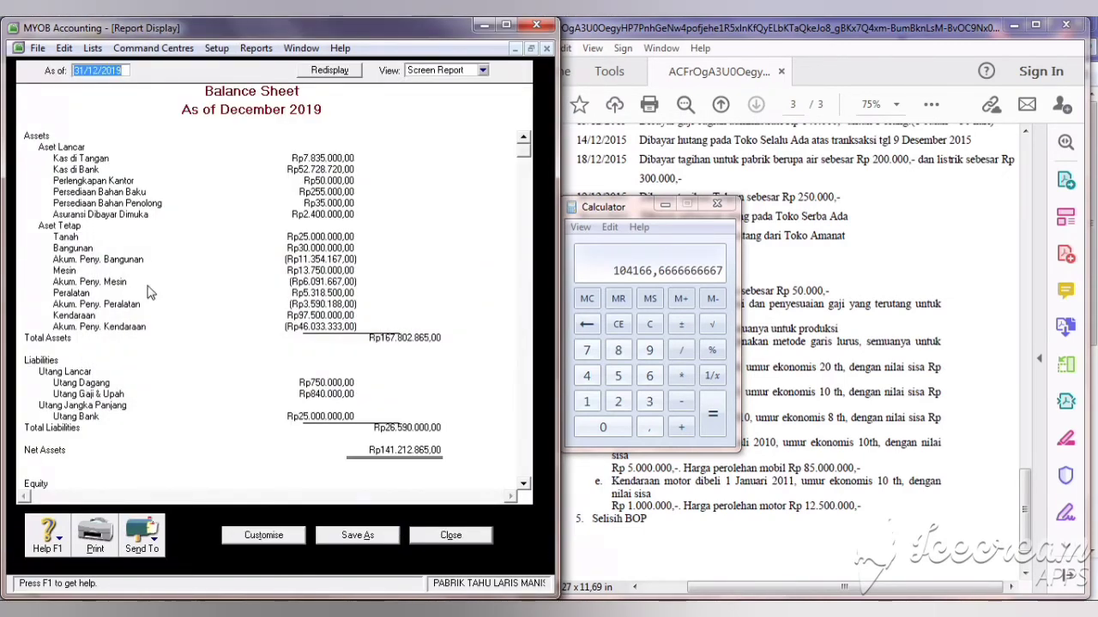
# Step: In Calculator, compute the machine's depreciable amount: 13750000 − 3000000 = 10750000
pyautogui.write('1')
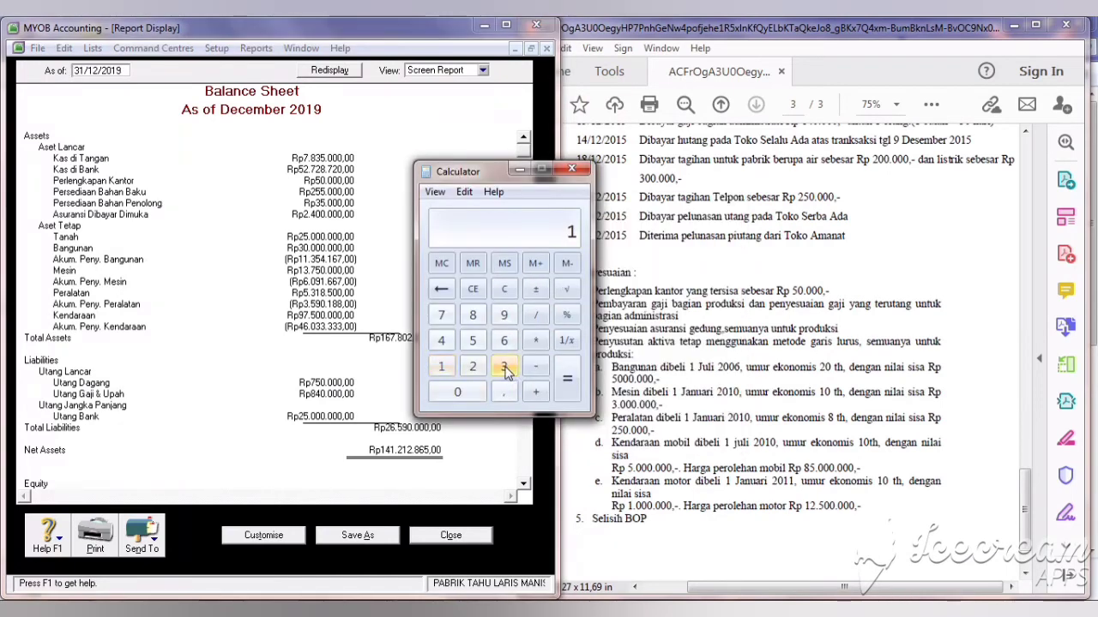
pyautogui.click(504, 366)
pyautogui.click(441, 316)
pyautogui.click(473, 340)
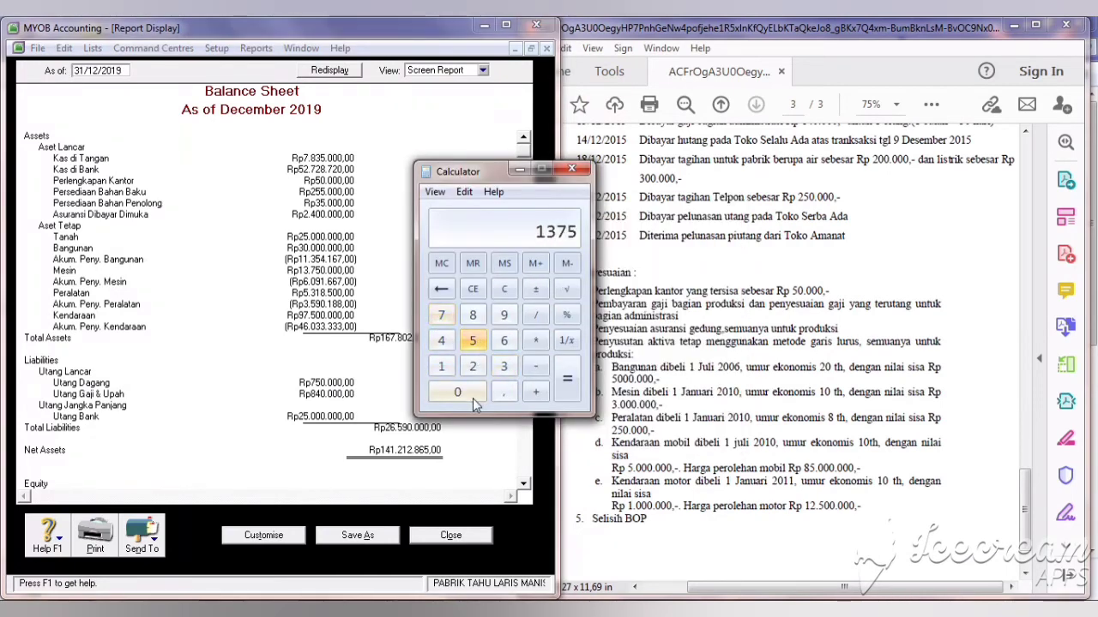
pyautogui.click(472, 398)
pyautogui.click(472, 397)
pyautogui.click(473, 398)
pyautogui.click(473, 398)
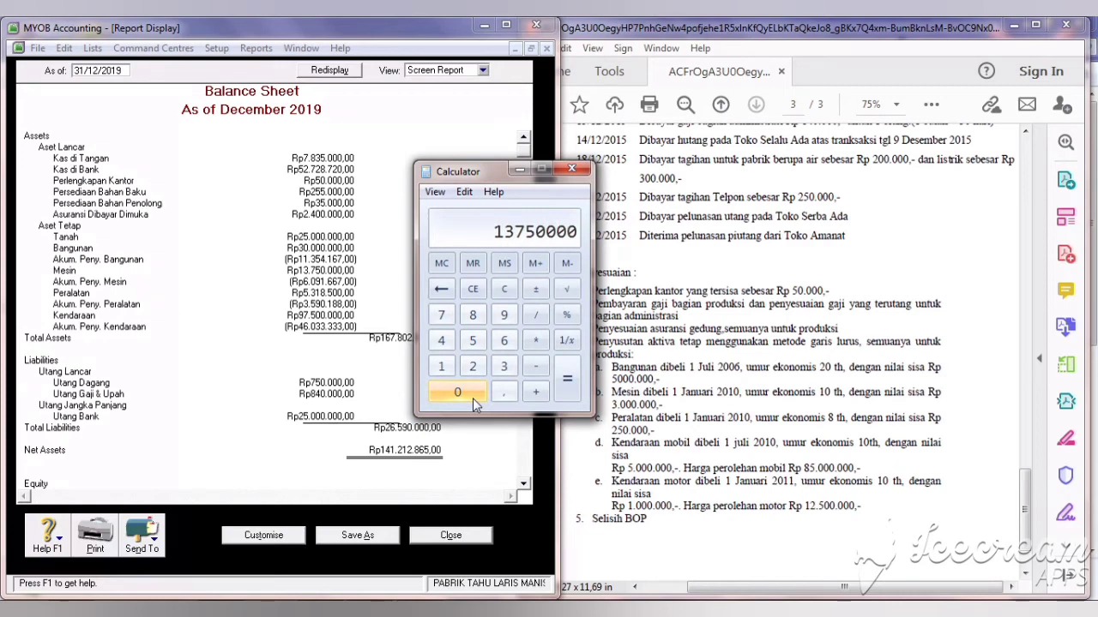
pyautogui.click(536, 371)
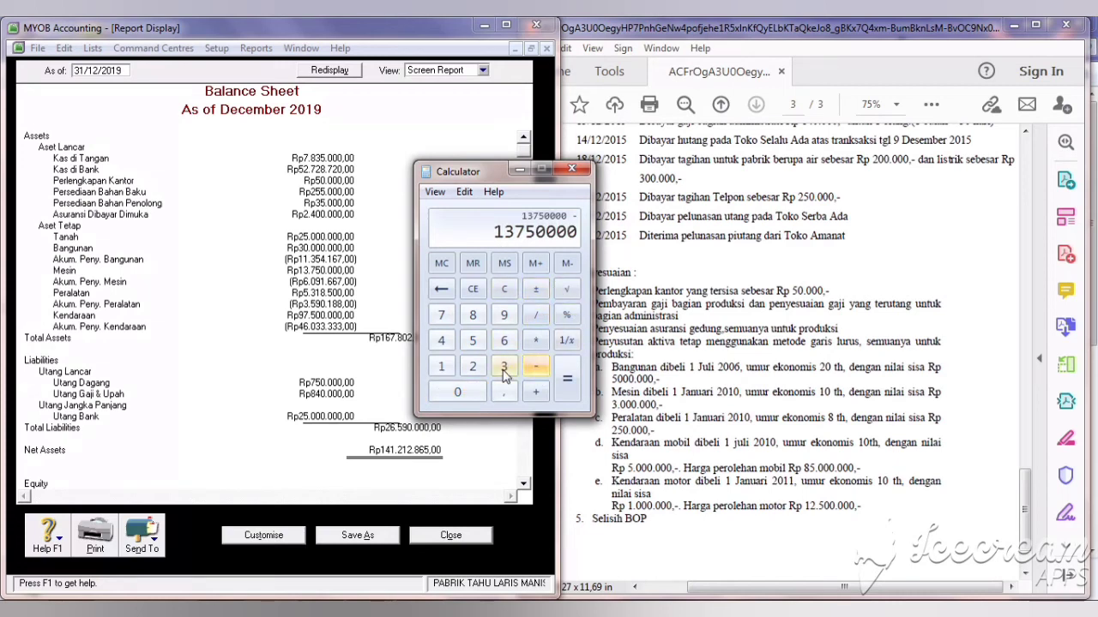
pyautogui.click(498, 373)
pyautogui.click(458, 395)
pyautogui.click(459, 395)
pyautogui.click(459, 394)
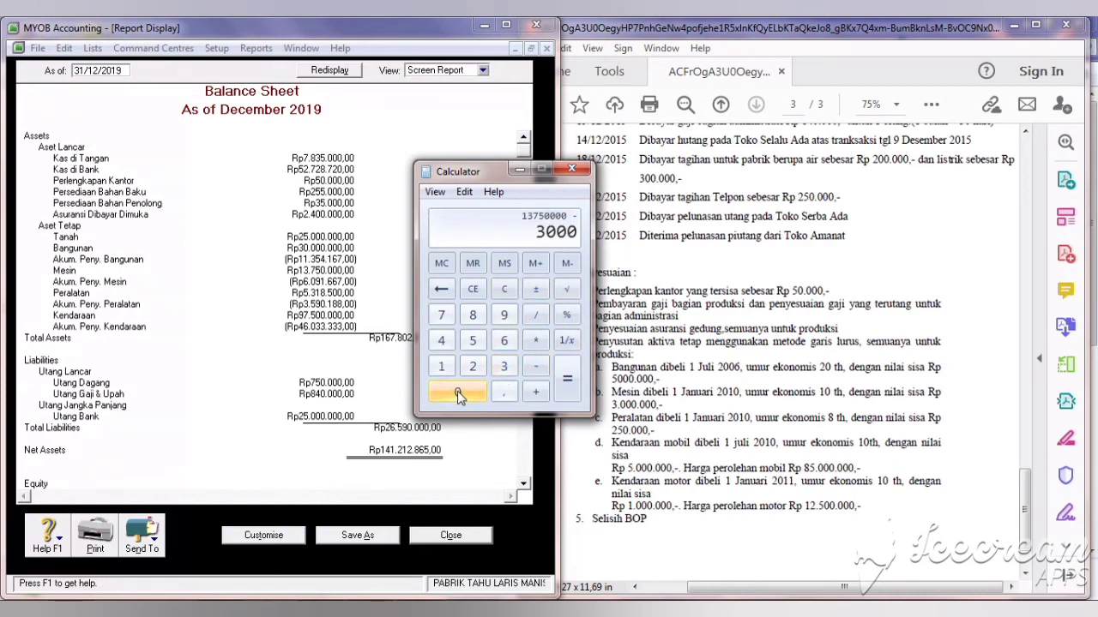
pyautogui.click(457, 391)
pyautogui.click(457, 391)
pyautogui.click(457, 391)
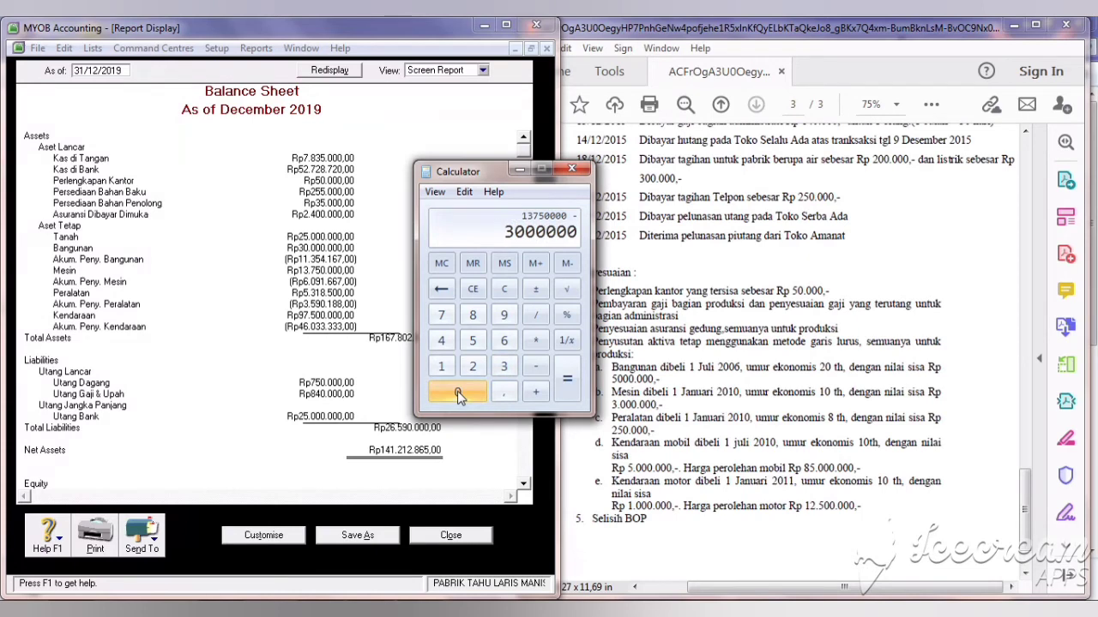
pyautogui.click(565, 392)
# Step: Divide by the 10-year life and 12 months for monthly machine depreciation of 89583,33
pyautogui.click(536, 314)
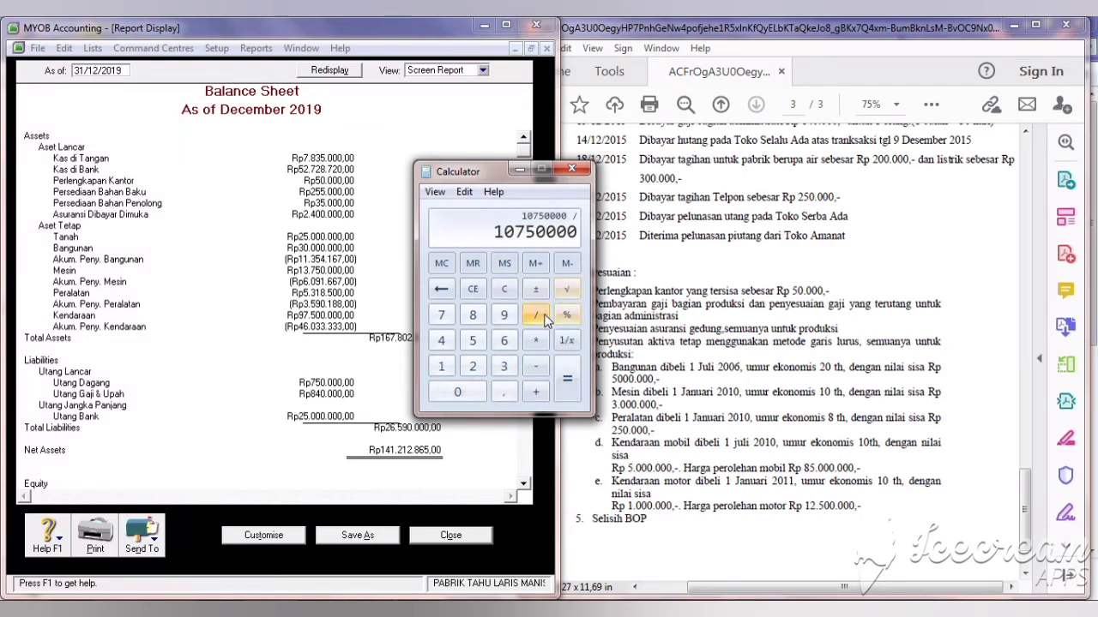
pyautogui.click(441, 368)
pyautogui.click(458, 392)
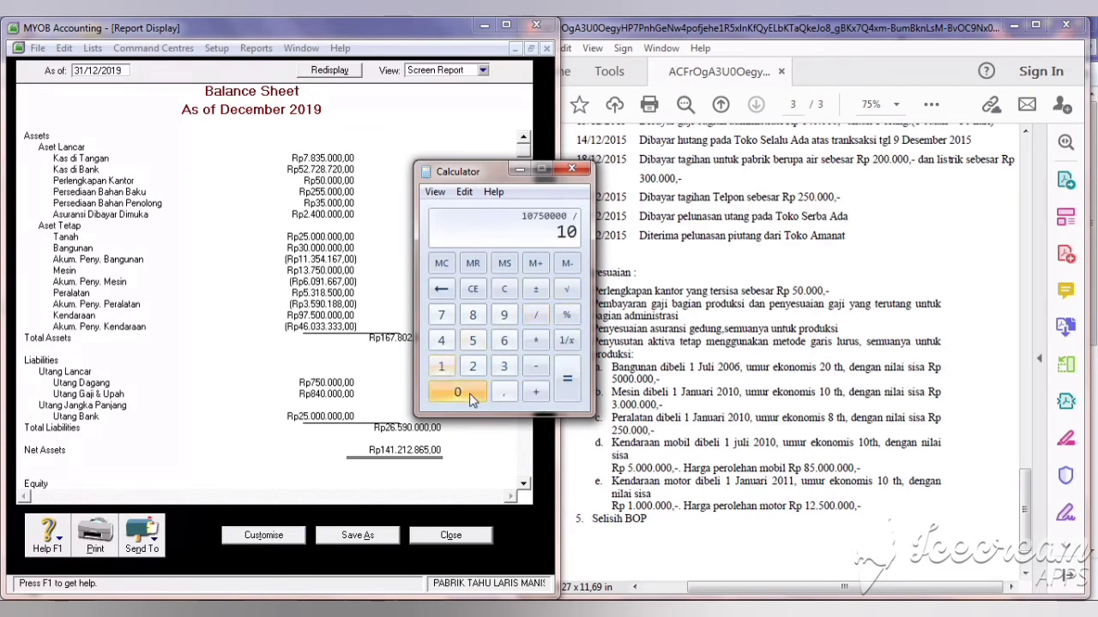
pyautogui.click(566, 386)
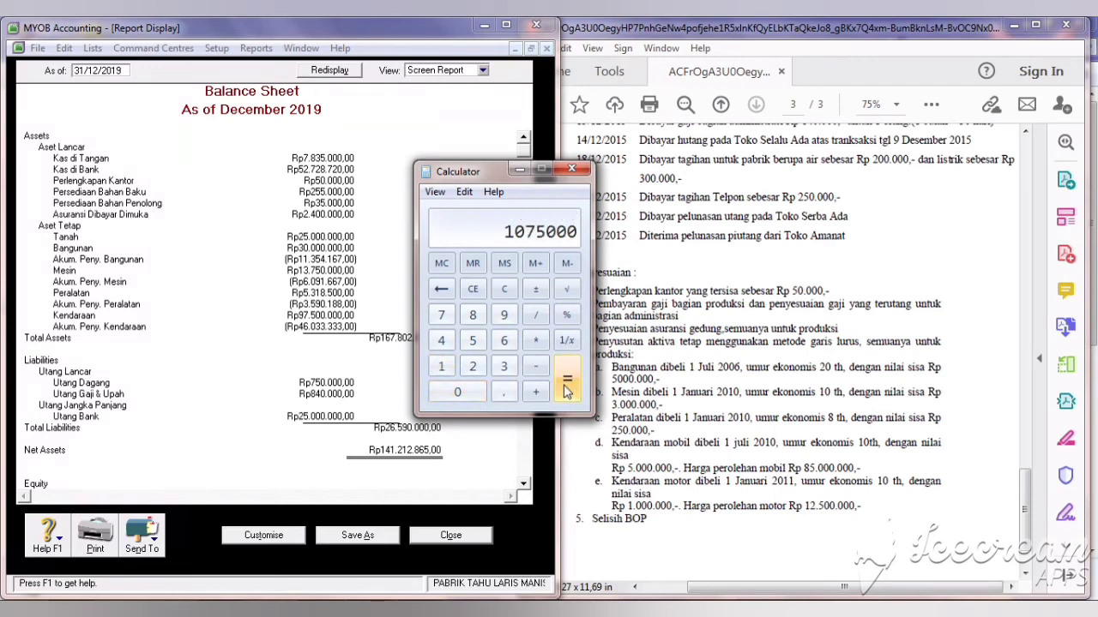
pyautogui.click(540, 318)
pyautogui.click(441, 366)
pyautogui.click(473, 367)
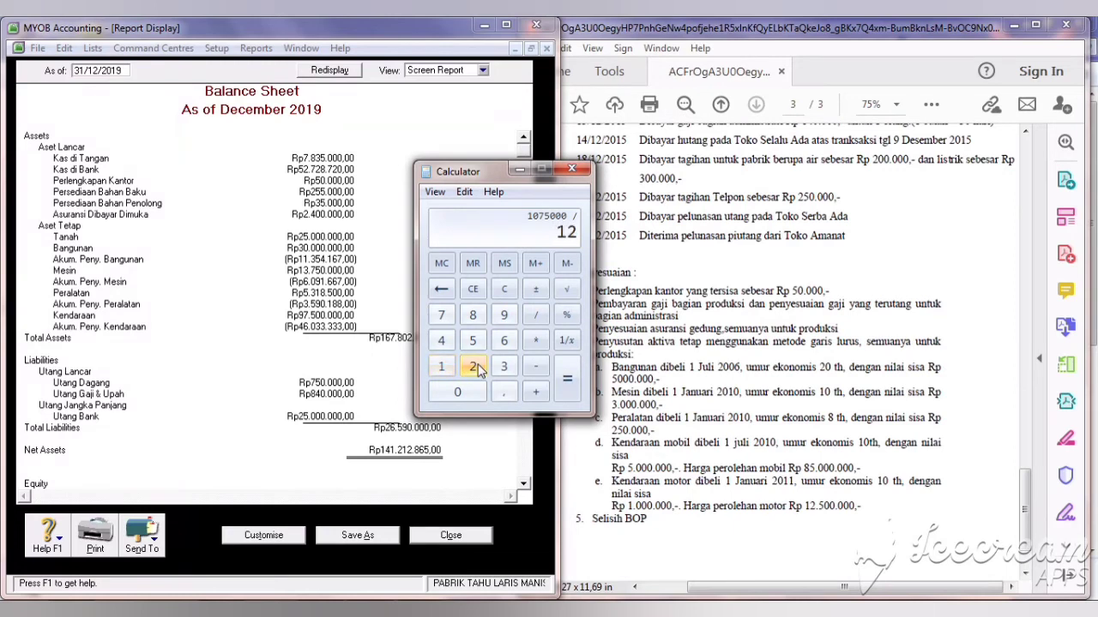
pyautogui.click(566, 379)
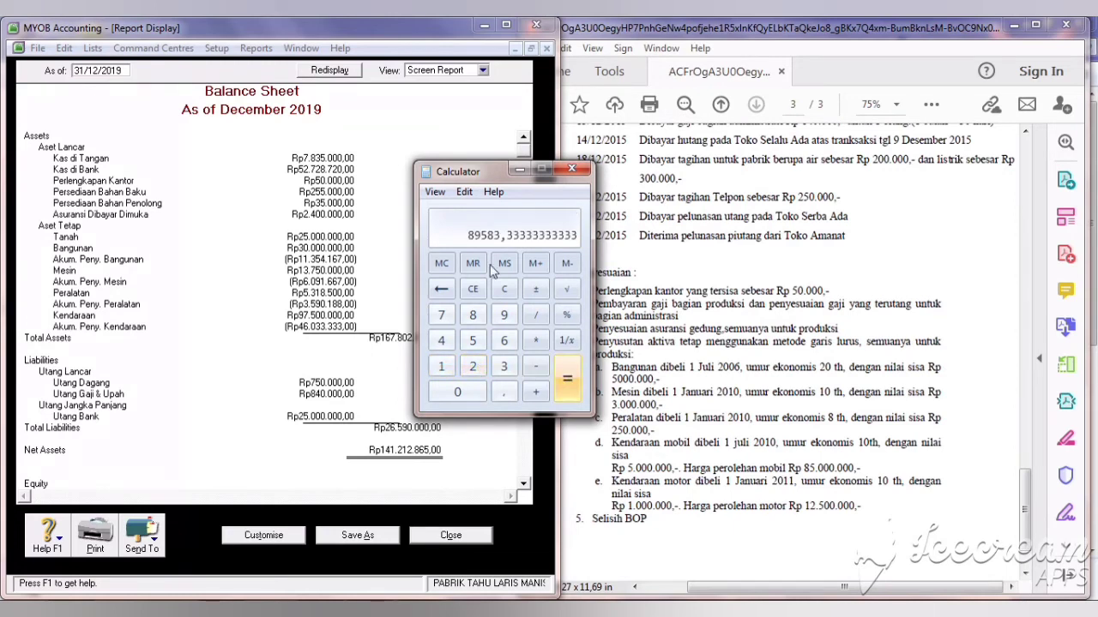
# Step: Move the Calculator aside and close the Balance Sheet report
pyautogui.click(490, 194)
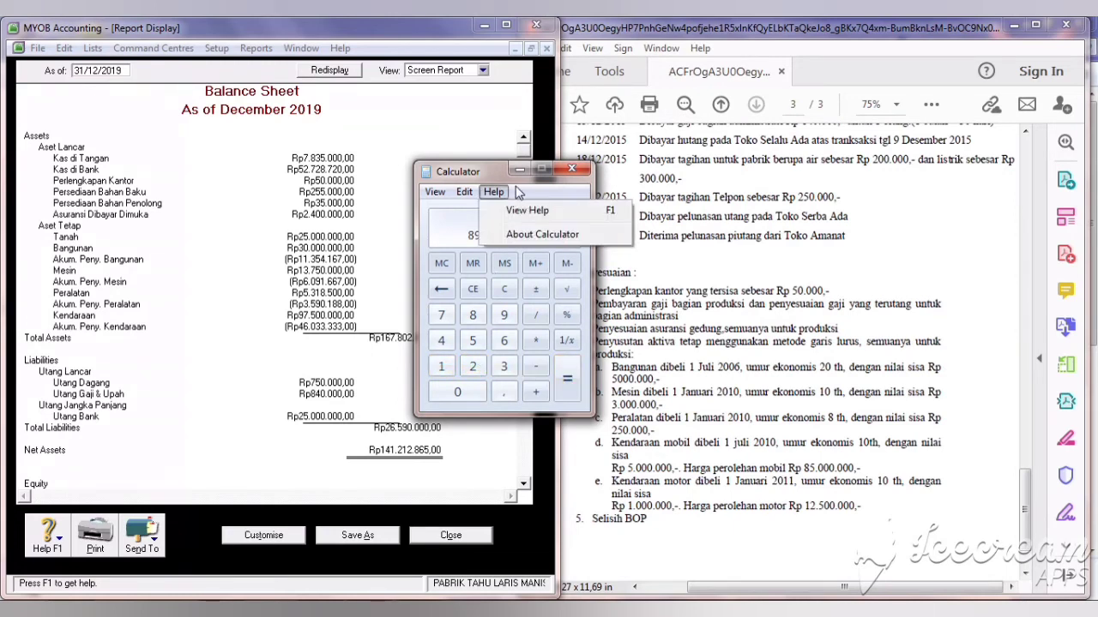
pyautogui.click(457, 176)
pyautogui.moveTo(457, 176); pyautogui.dragTo(518, 174)
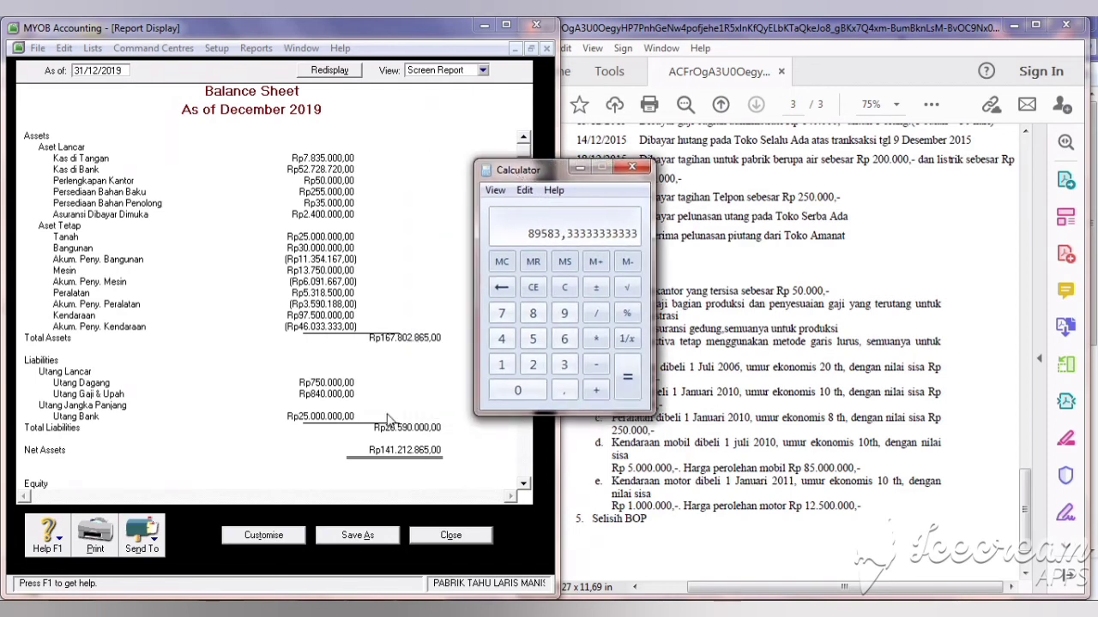
pyautogui.click(432, 538)
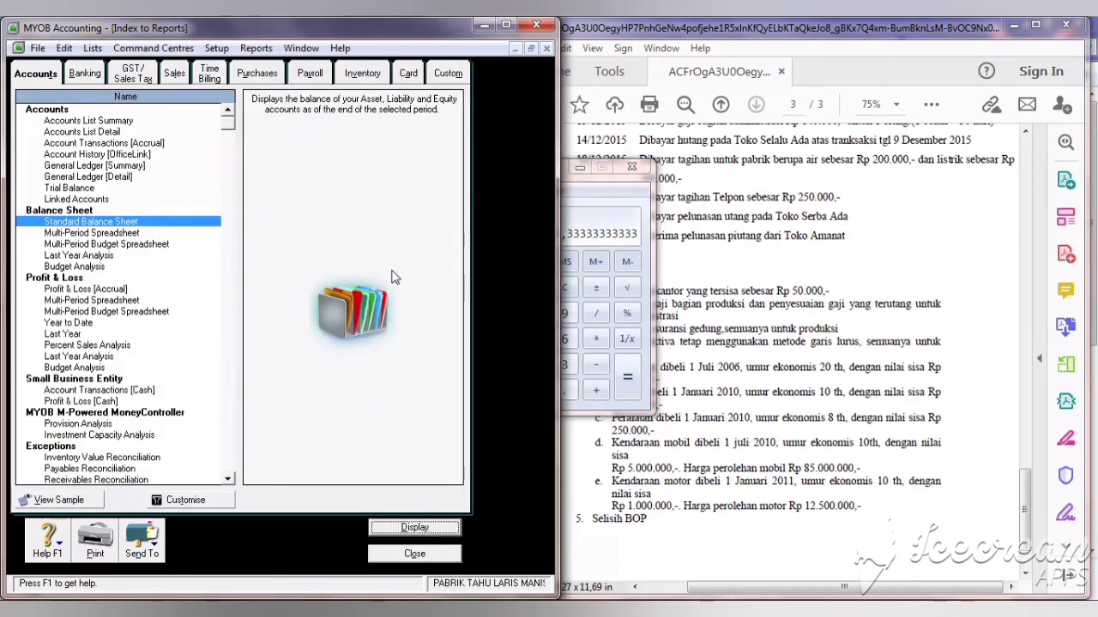
# Step: Back in journal P003, add account 1-2310 Akum. Peny. Mesin on the next line
pyautogui.click(415, 554)
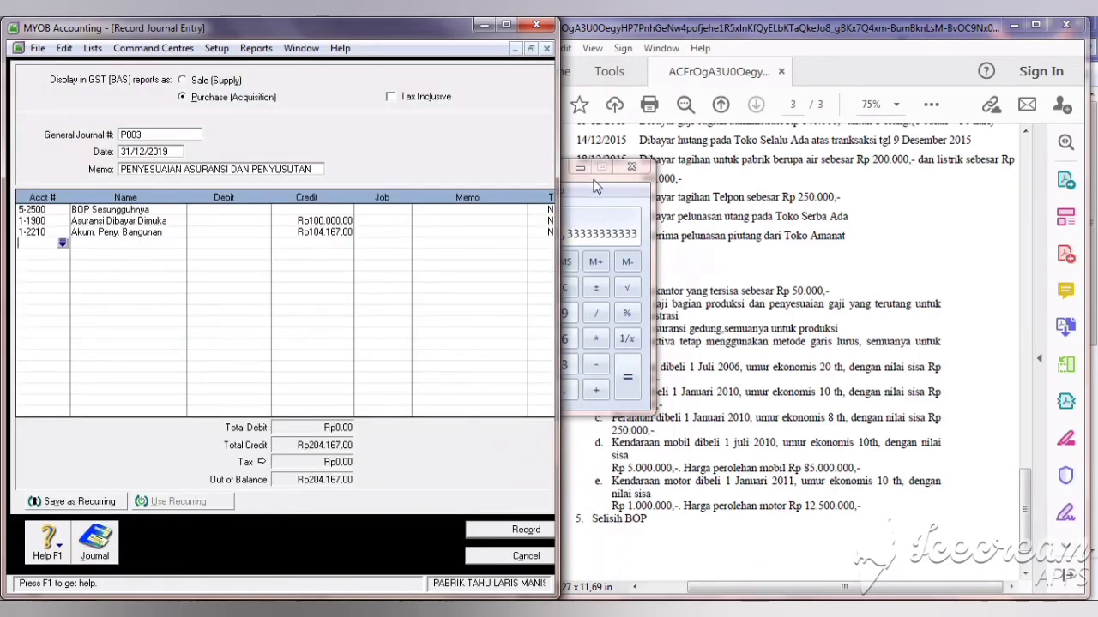
pyautogui.moveTo(596, 185); pyautogui.dragTo(678, 160)
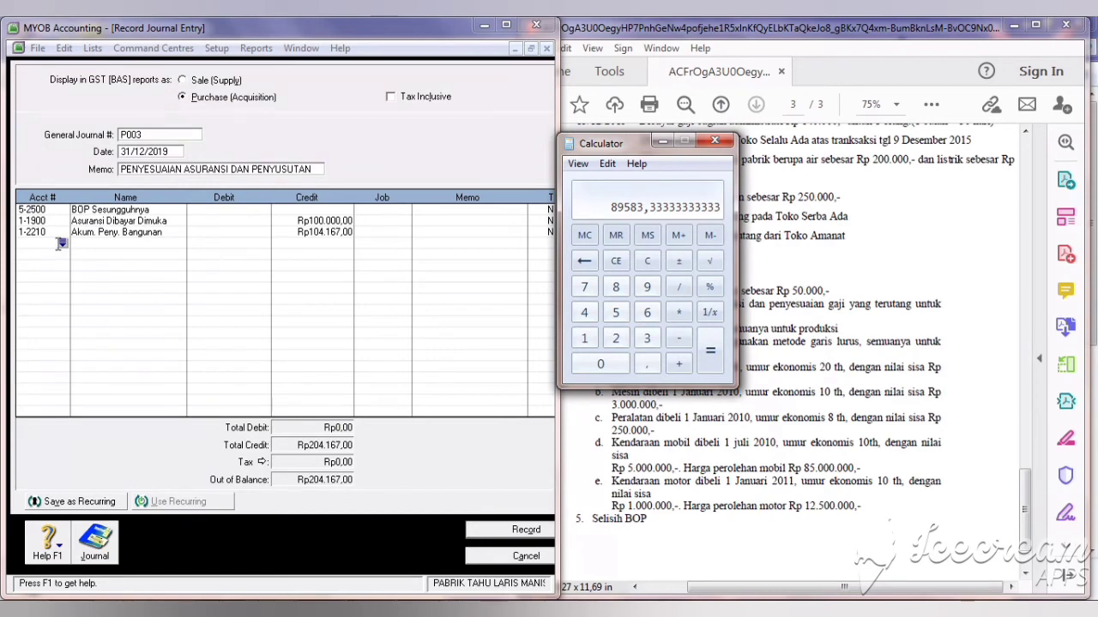
pyautogui.click(61, 245)
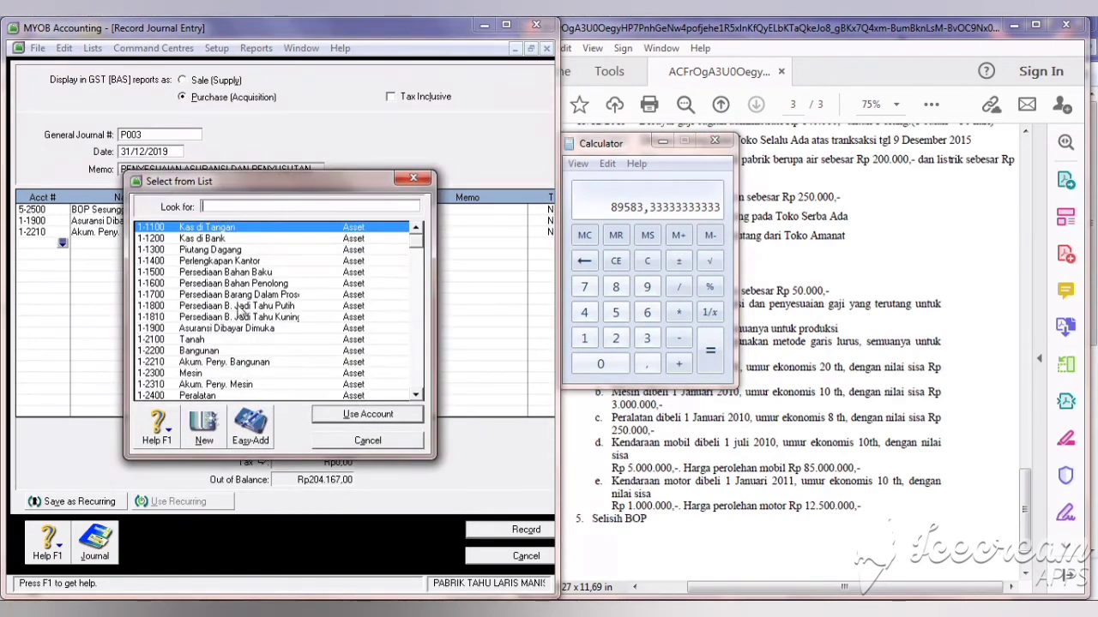
pyautogui.click(240, 385)
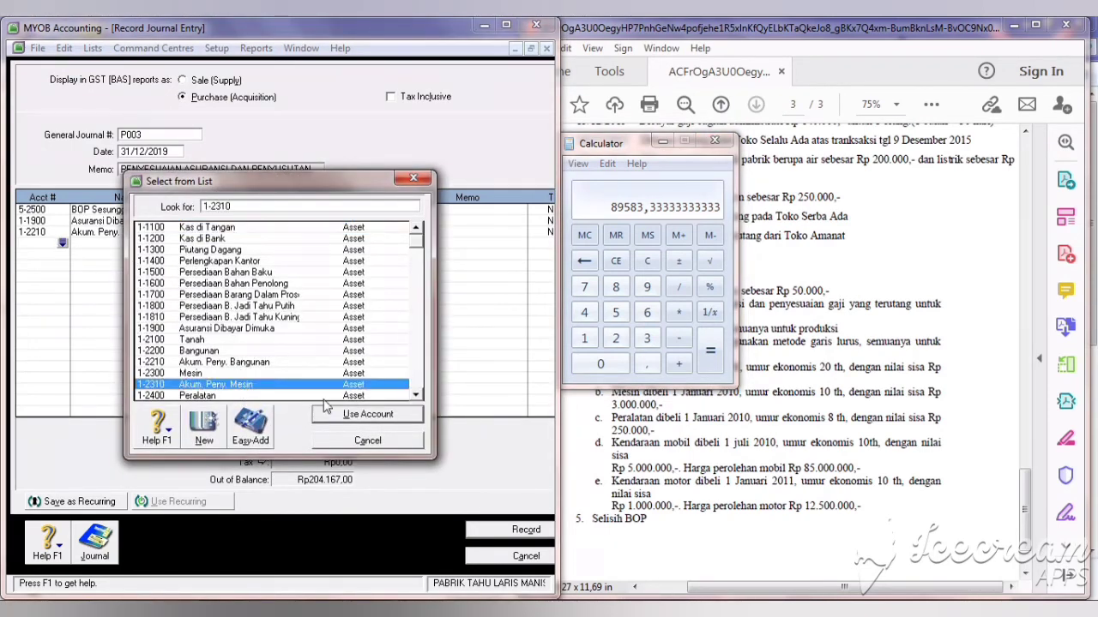
pyautogui.click(335, 418)
# Step: Confirm the journal line's account, then display the standard Balance Sheet report
pyautogui.click(53, 255)
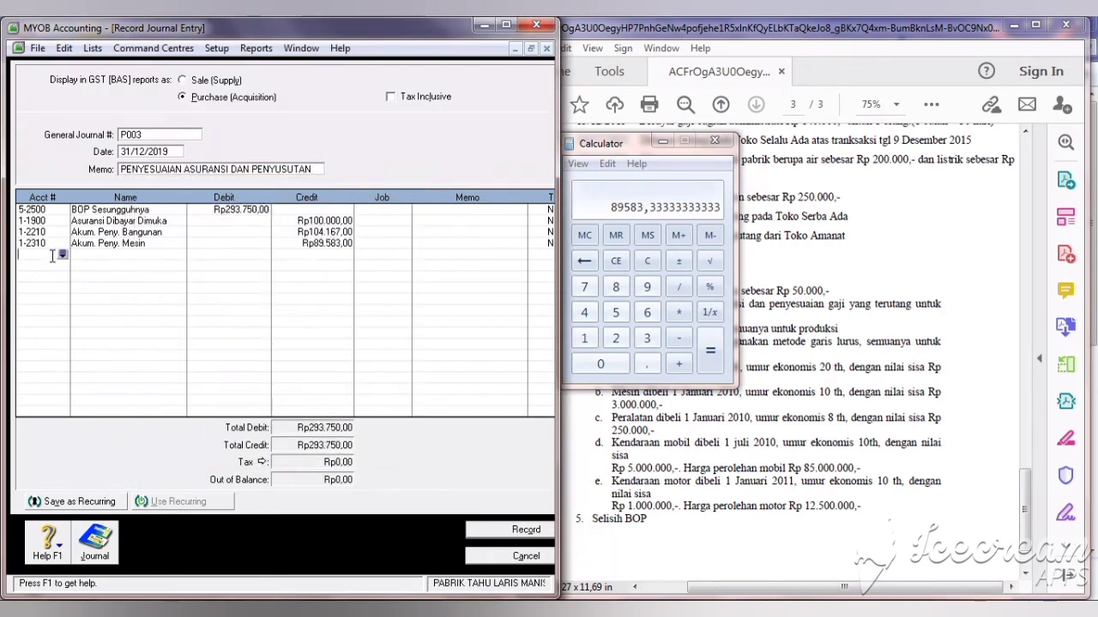
pyautogui.click(247, 52)
pyautogui.click(248, 50)
pyautogui.click(248, 50)
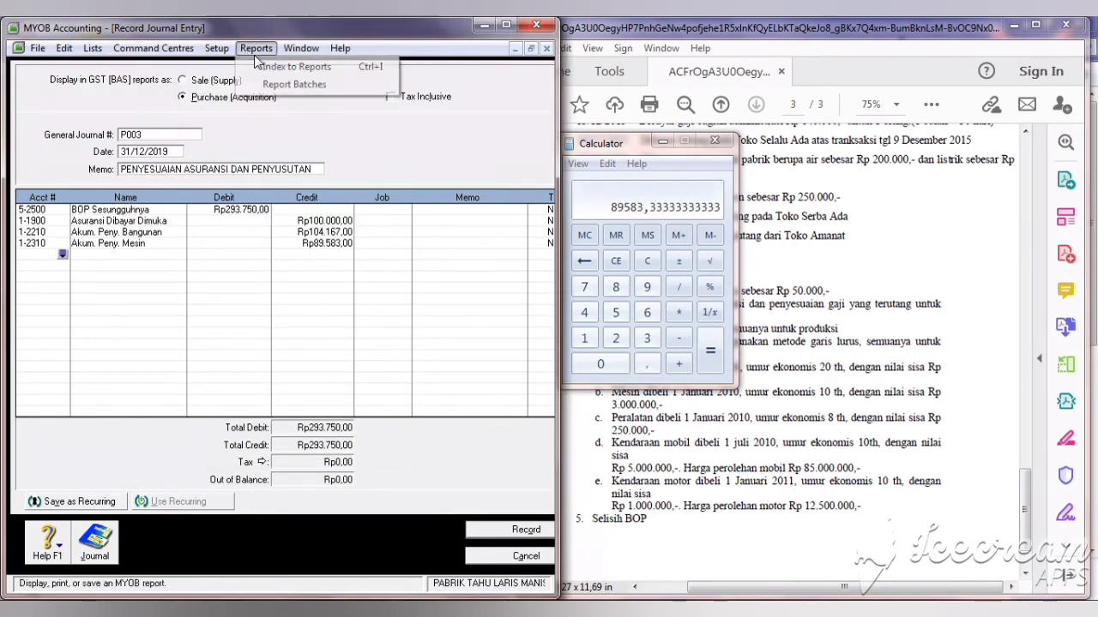
pyautogui.click(296, 66)
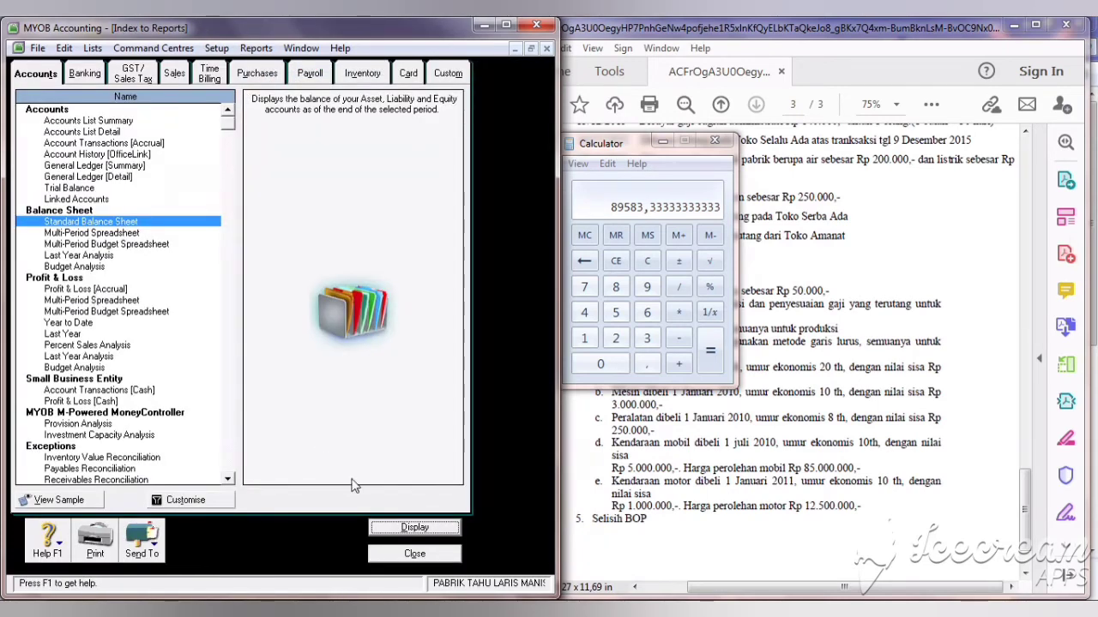
pyautogui.click(391, 530)
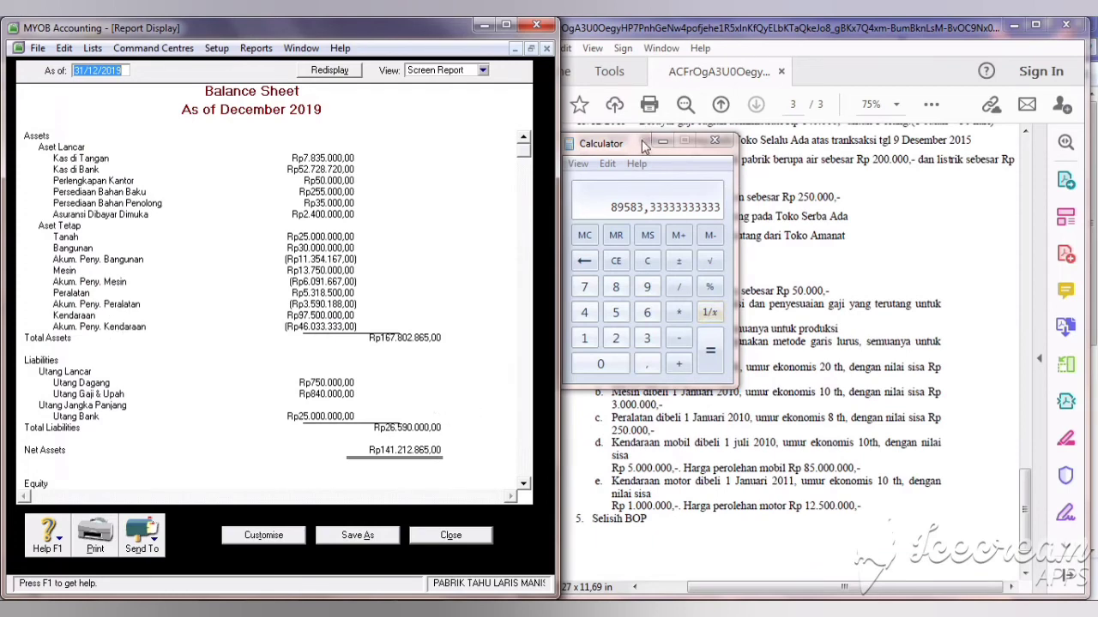
# Step: In Calculator, compute the equipment's depreciable amount: 5318500 − 250000 = 5068500
pyautogui.moveTo(645, 146); pyautogui.dragTo(760, 72)
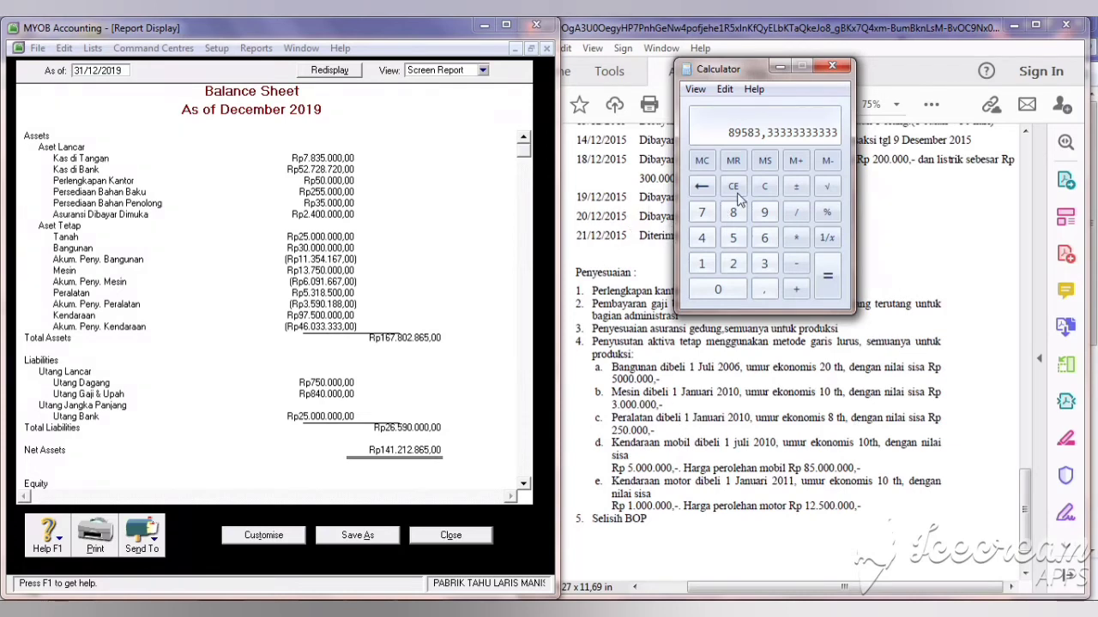
pyautogui.click(766, 186)
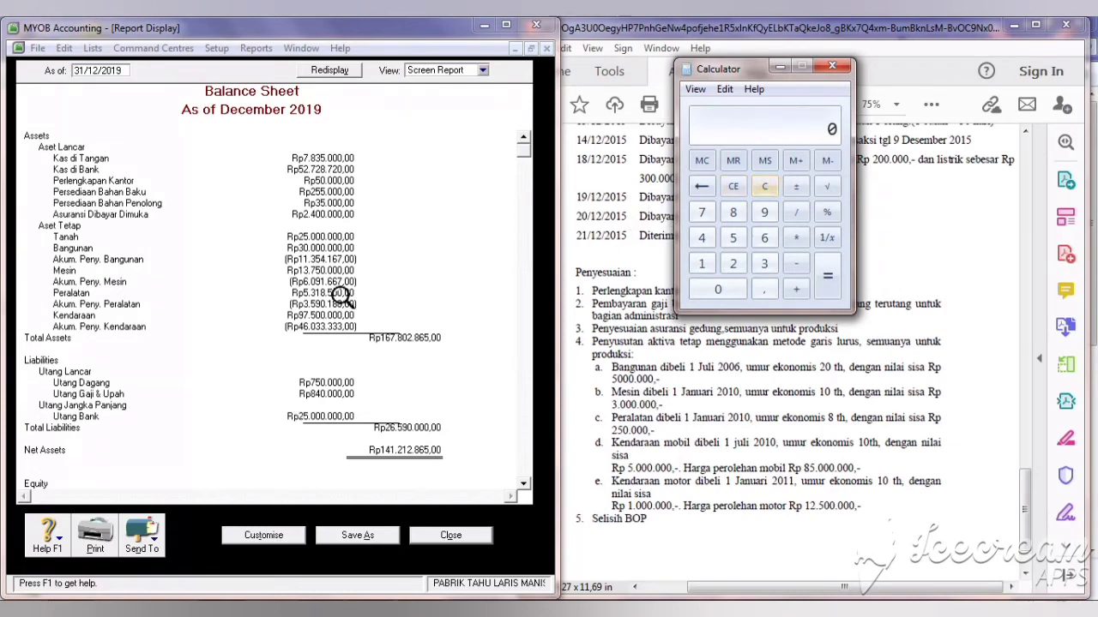
pyautogui.click(733, 238)
pyautogui.click(762, 264)
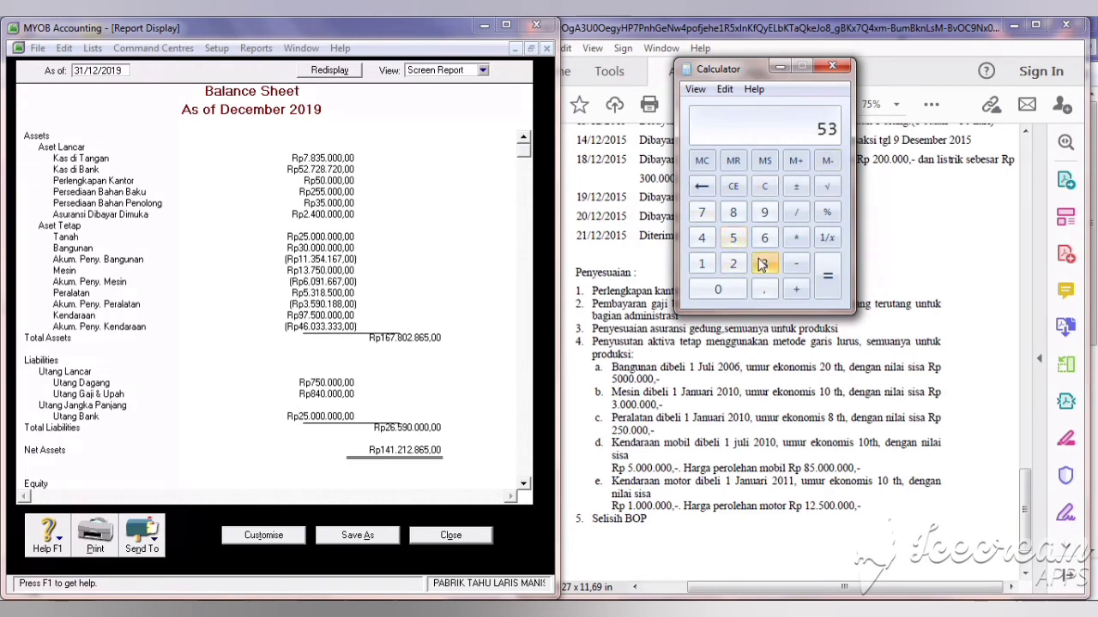
pyautogui.click(701, 264)
pyautogui.click(733, 213)
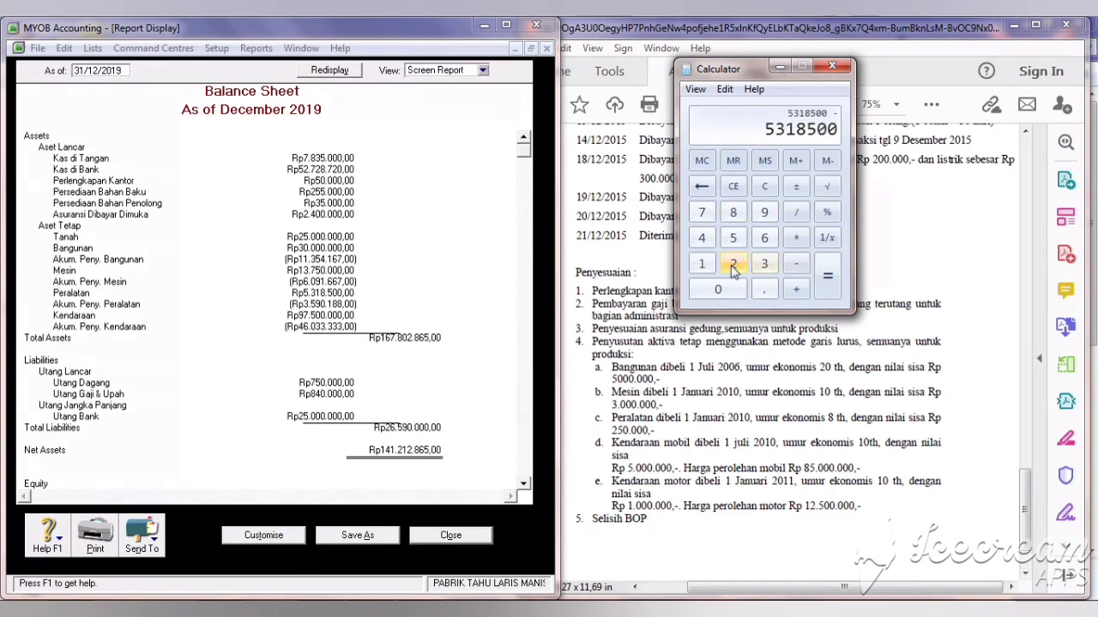
pyautogui.click(731, 262)
pyautogui.click(731, 237)
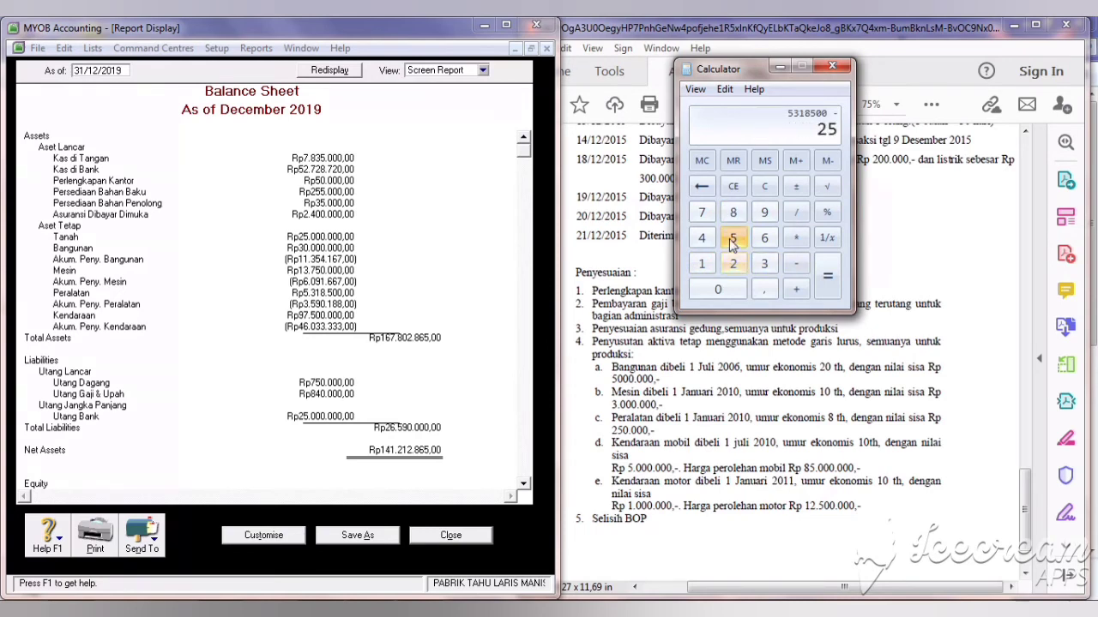
pyautogui.click(730, 290)
pyautogui.click(729, 290)
pyautogui.click(729, 290)
pyautogui.click(730, 290)
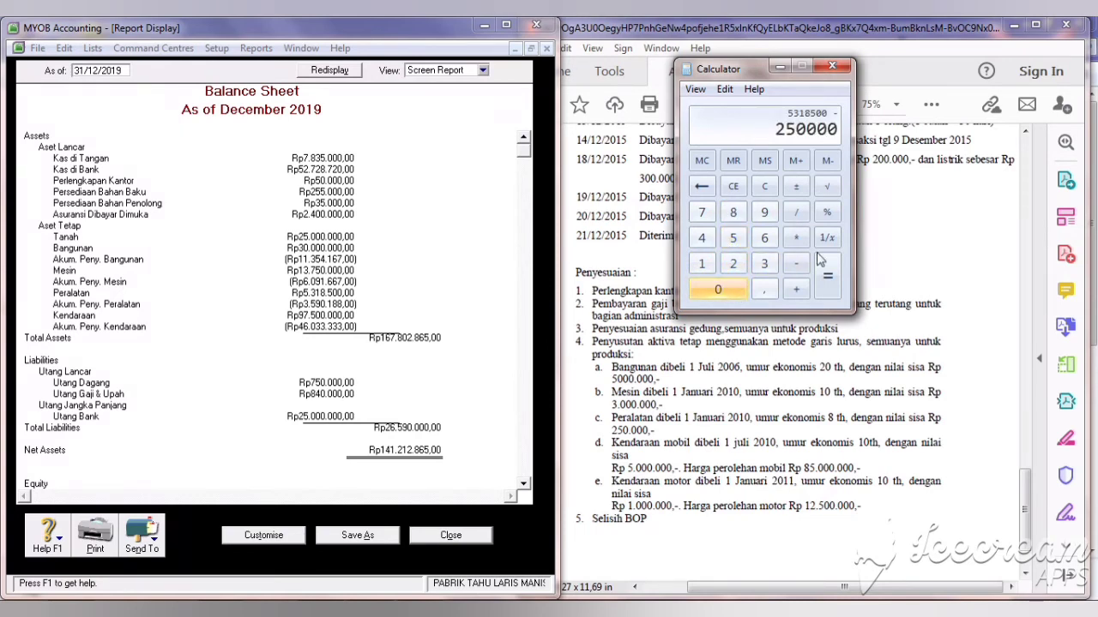
pyautogui.click(825, 270)
# Step: Divide 5068500 by 8 years and 12 months for monthly depreciation of 52796,875
pyautogui.click(799, 214)
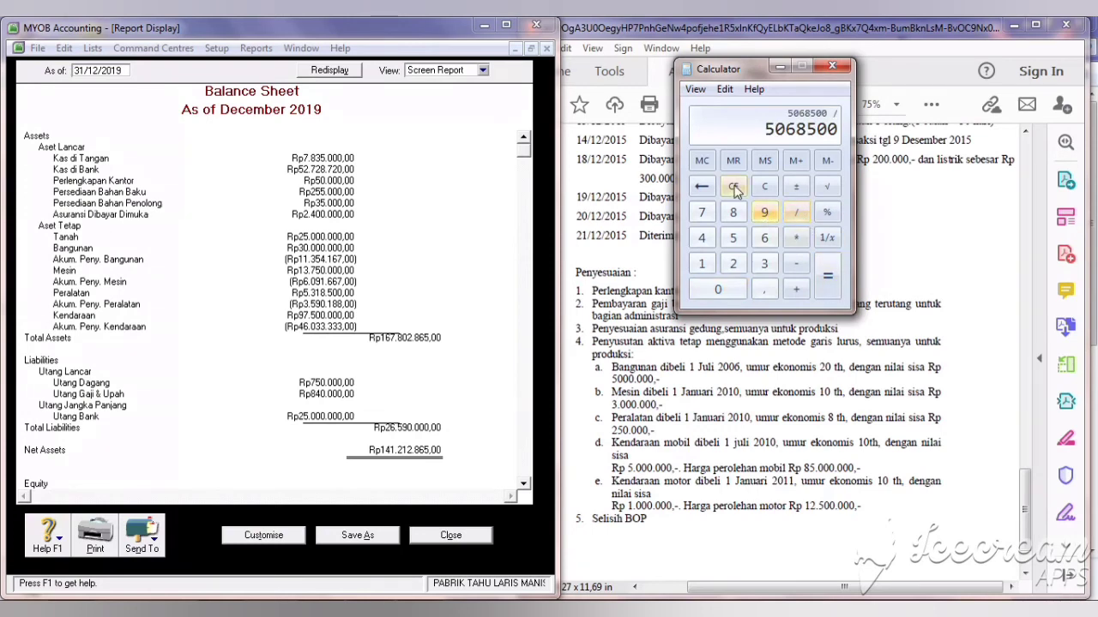
pyautogui.click(733, 213)
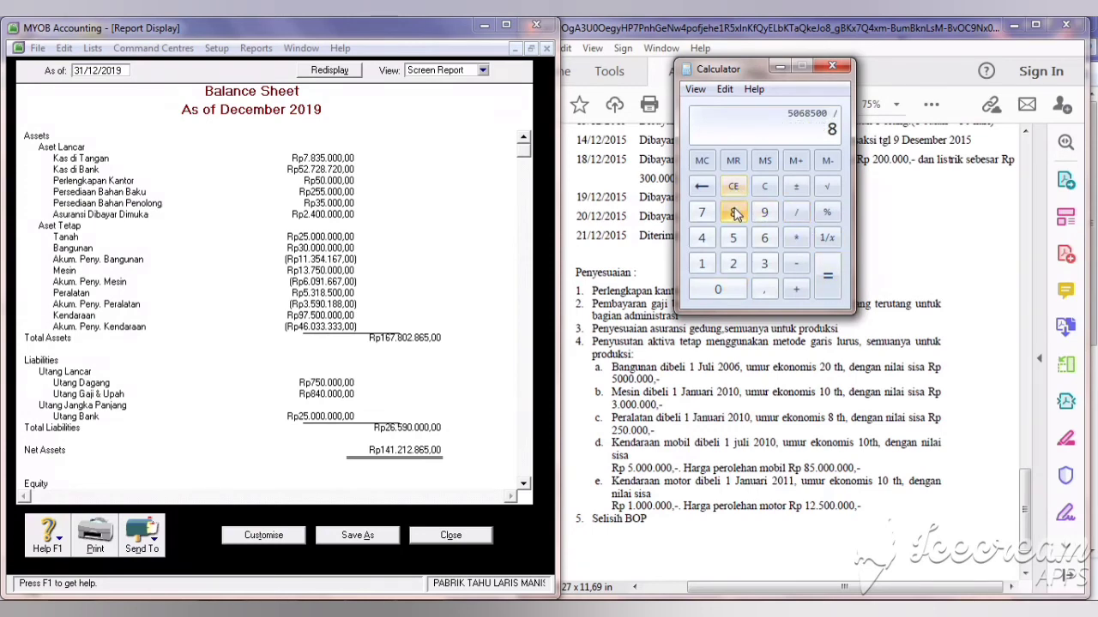
pyautogui.click(823, 283)
pyautogui.click(796, 212)
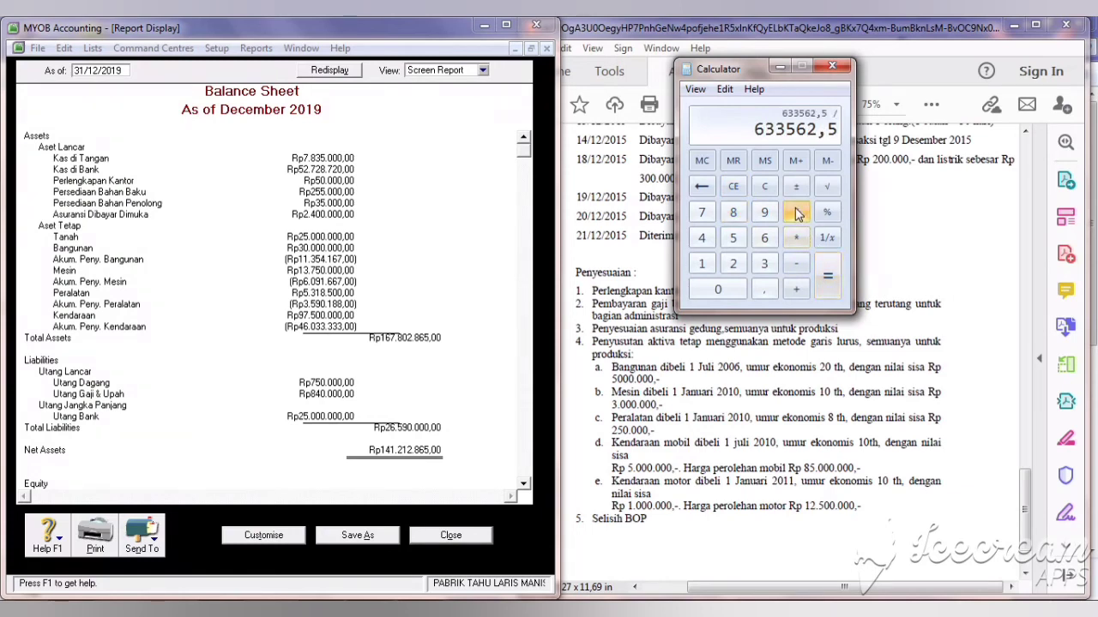
pyautogui.click(705, 262)
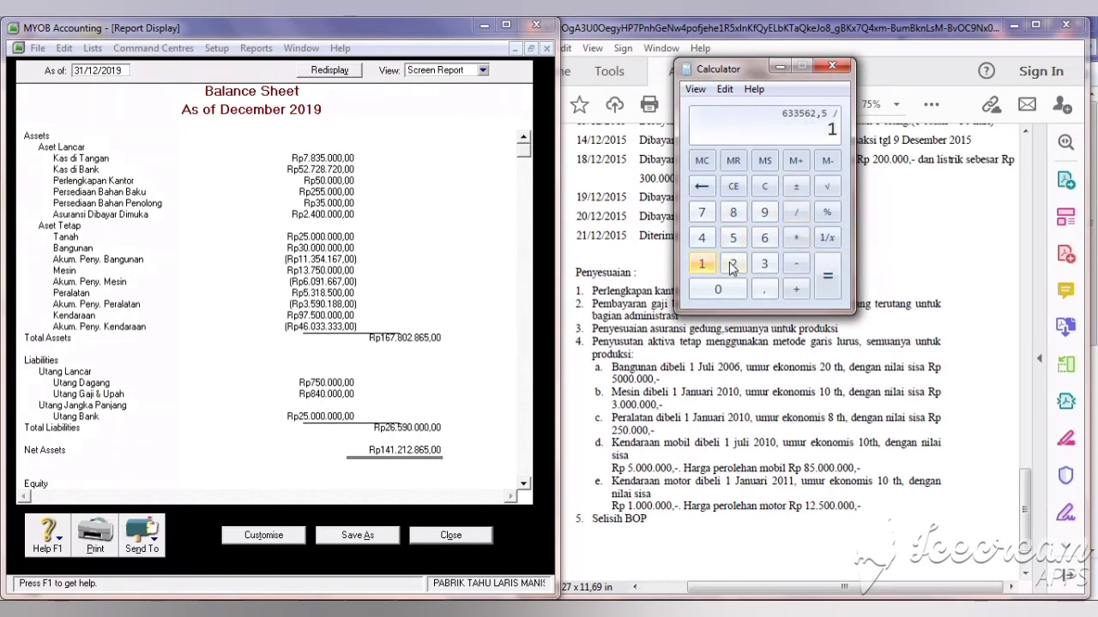
pyautogui.click(733, 264)
pyautogui.click(828, 283)
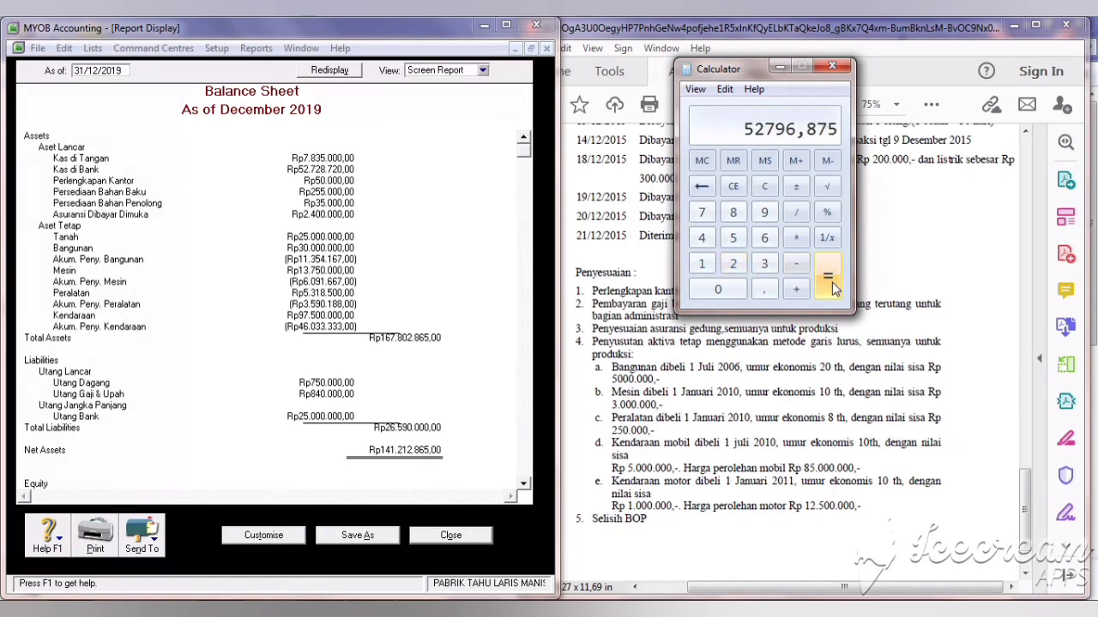
# Step: Add Akum. Peny. Peralatan (1-2410) to journal P003 with a Rp52.797,00 credit
pyautogui.click(451, 535)
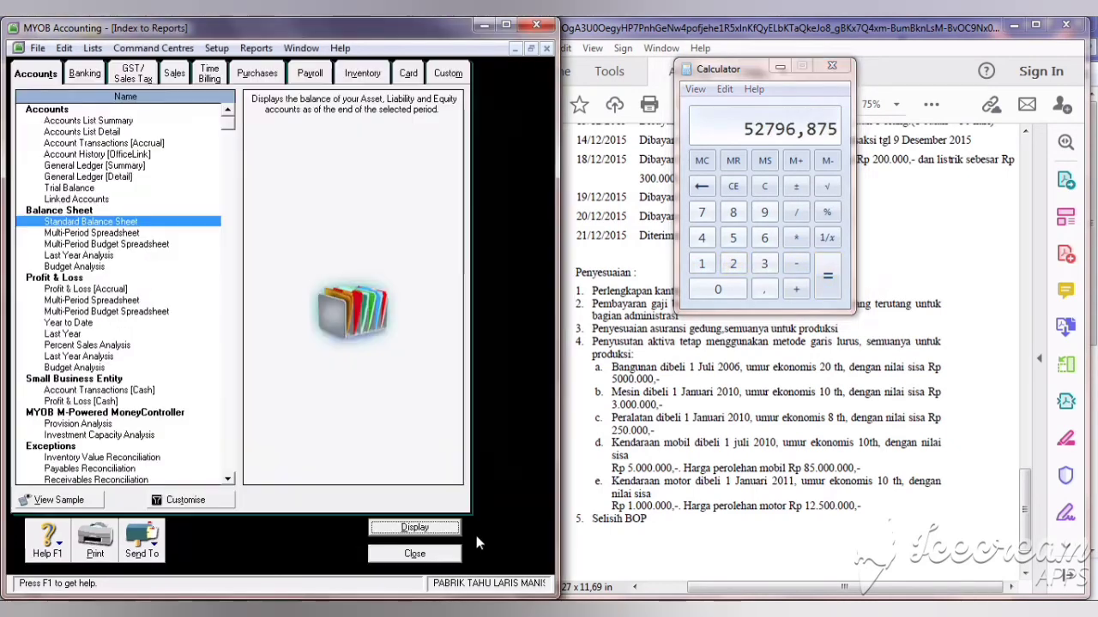
pyautogui.click(424, 559)
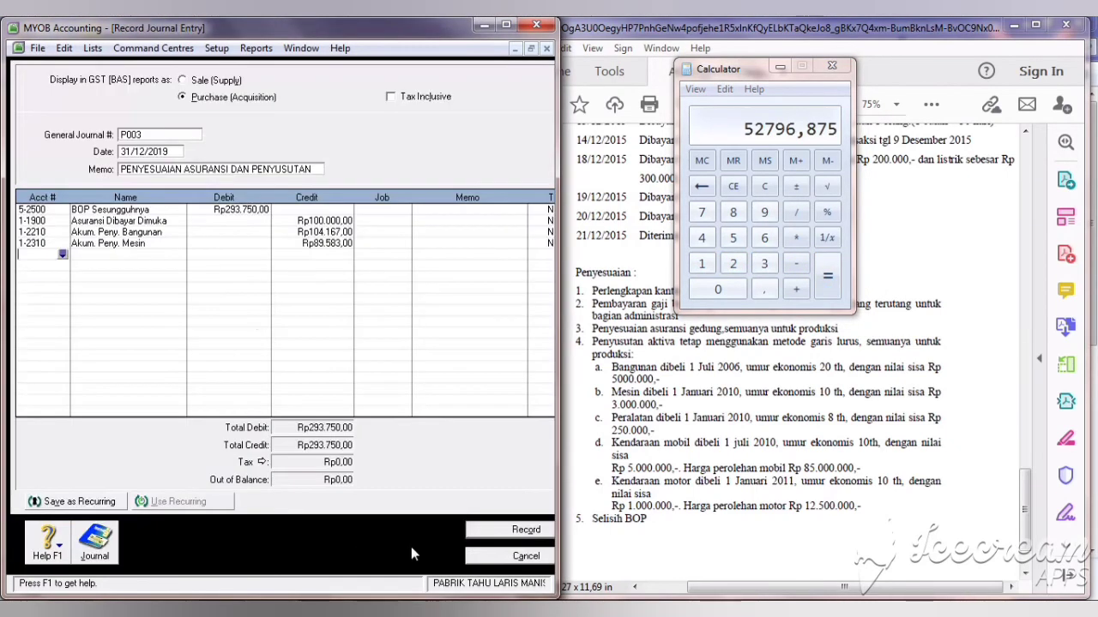
pyautogui.press('Return')
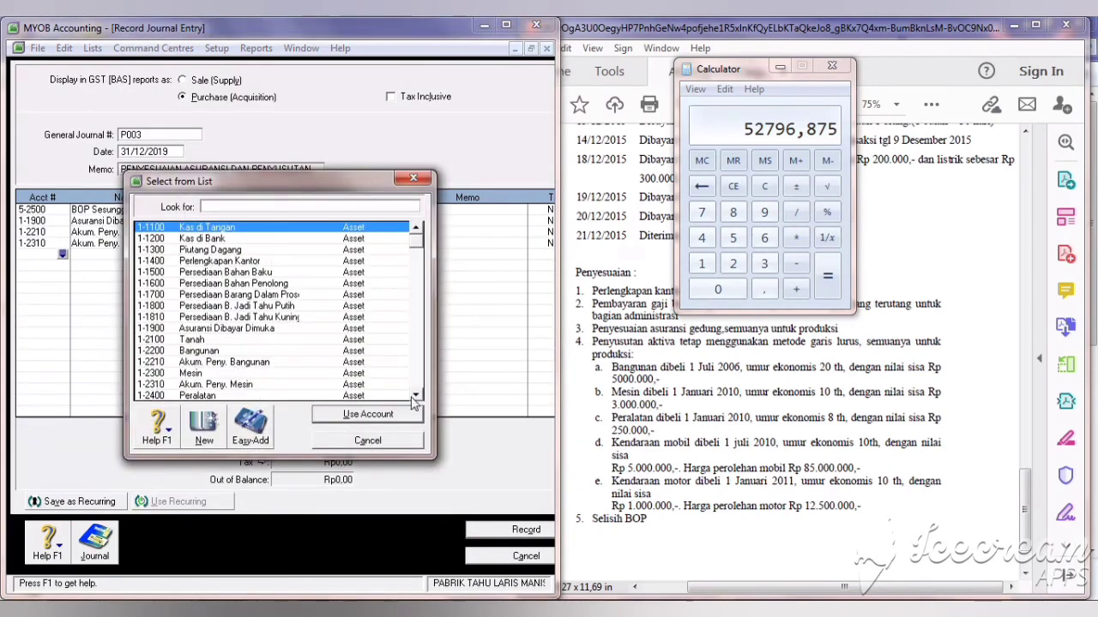
pyautogui.scroll(-1, 321, 396)
pyautogui.click(309, 376)
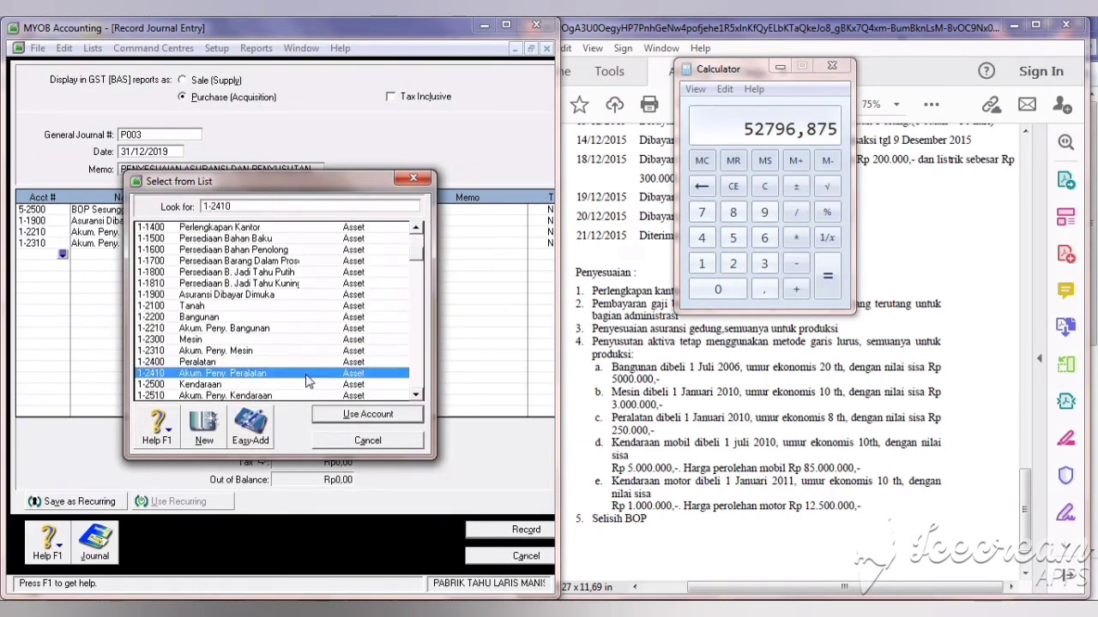
pyautogui.click(350, 417)
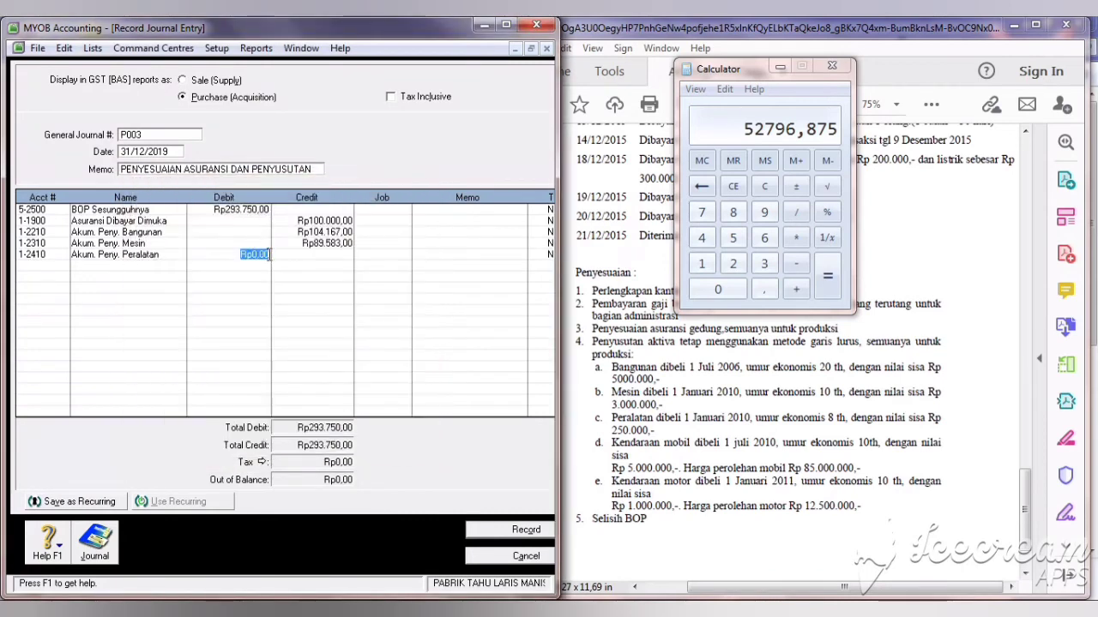
pyautogui.click(324, 255)
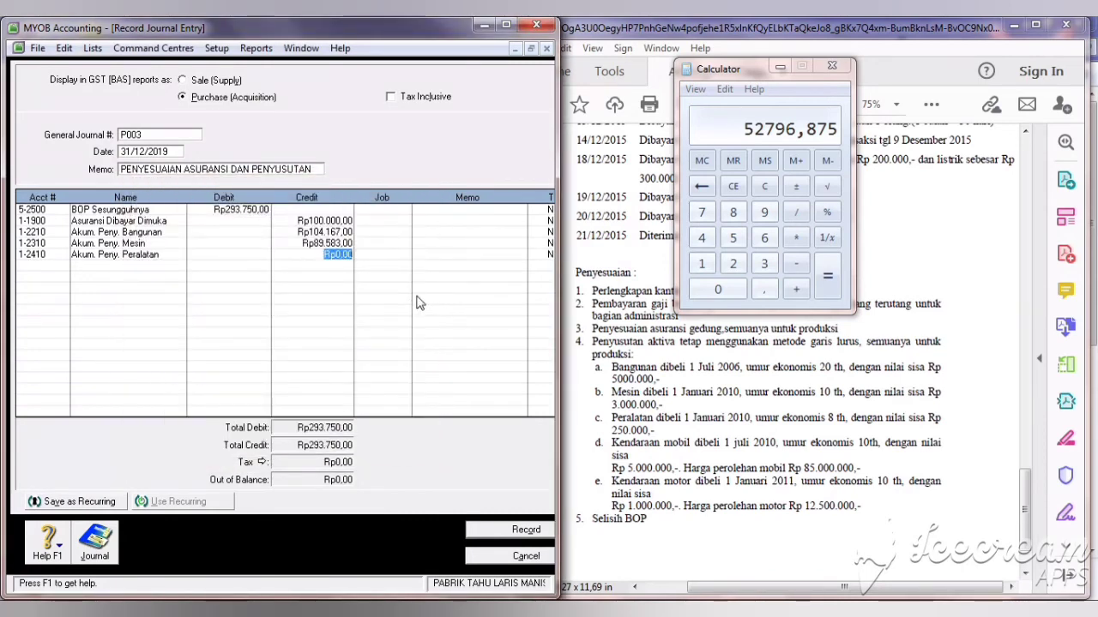
pyautogui.write('5279')
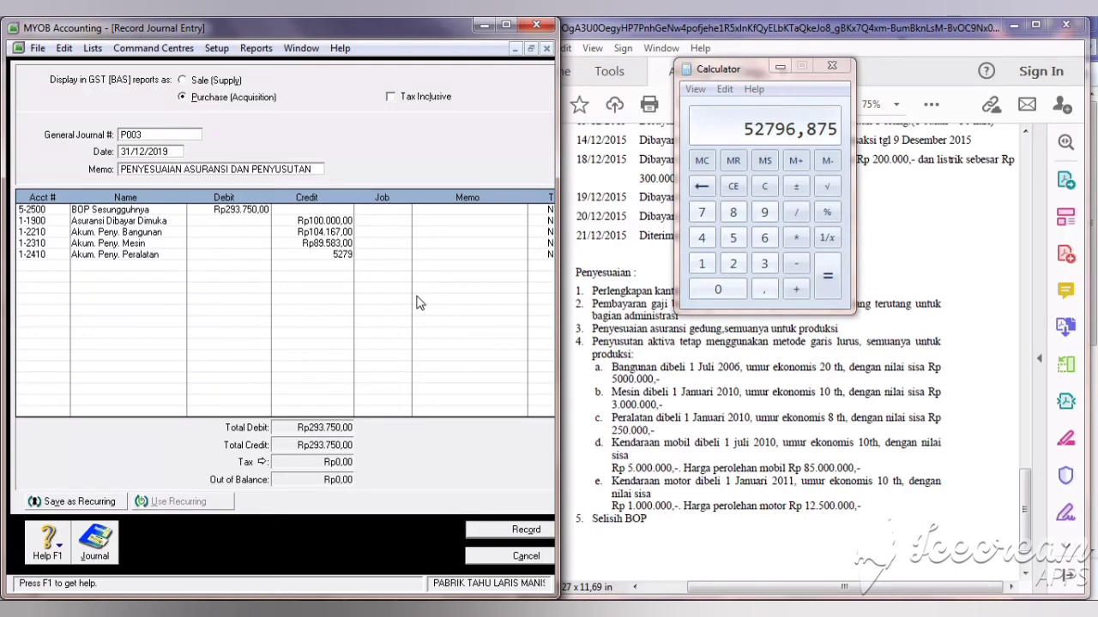
pyautogui.write('7')
pyautogui.click(35, 266)
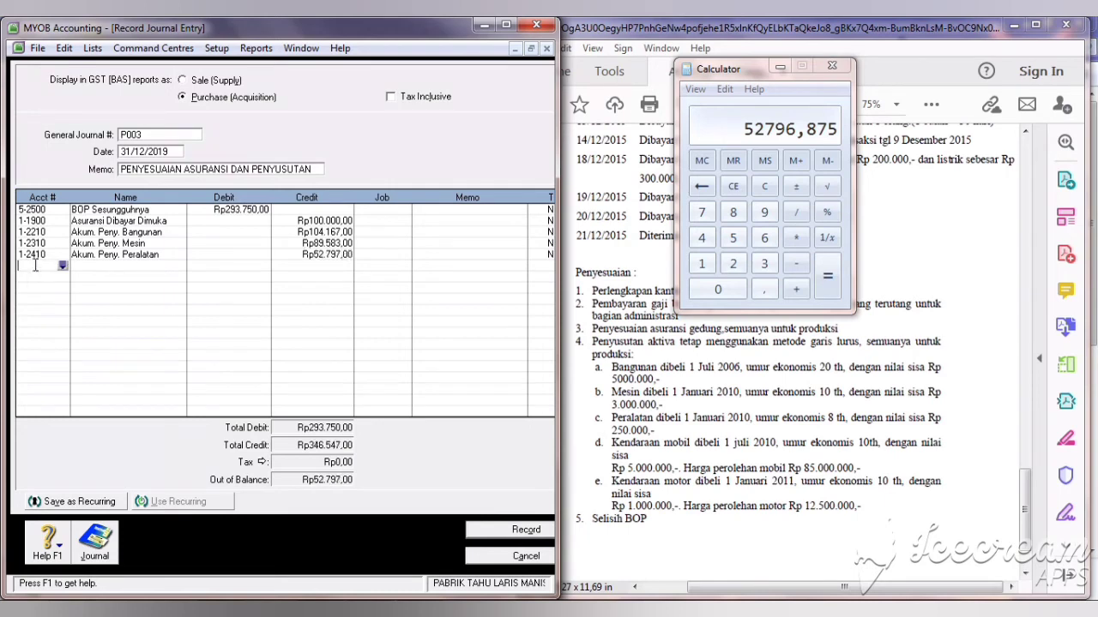
# Step: Clear and refill the BOP Sesungguhnya debit with the balancing Rp346.547,00
pyautogui.click(250, 210)
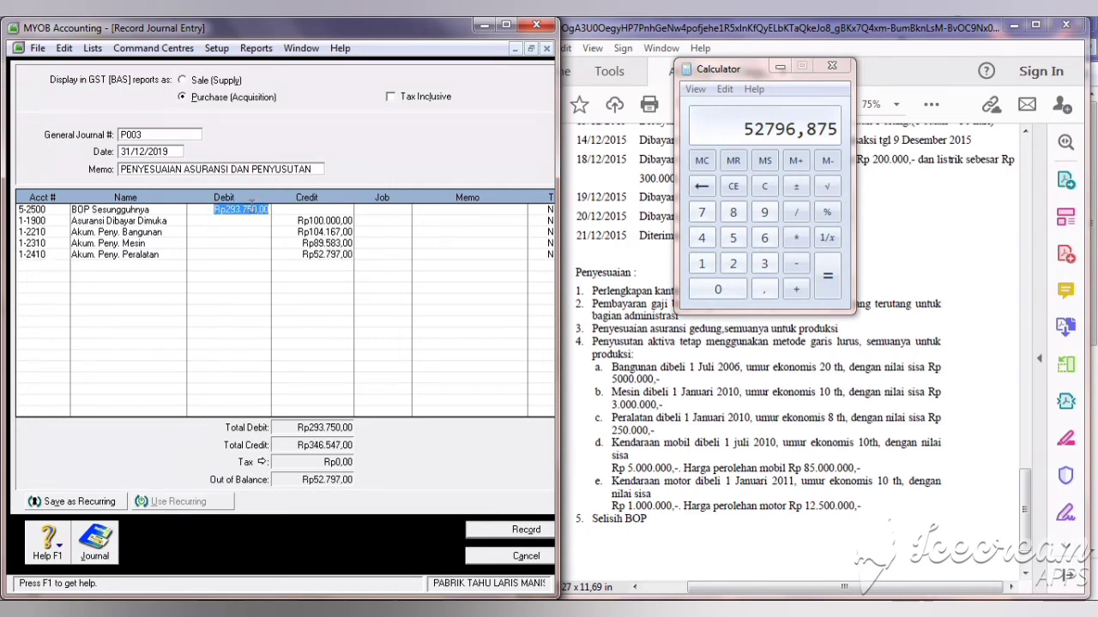
pyautogui.press('BackSpace')
pyautogui.press('Return')
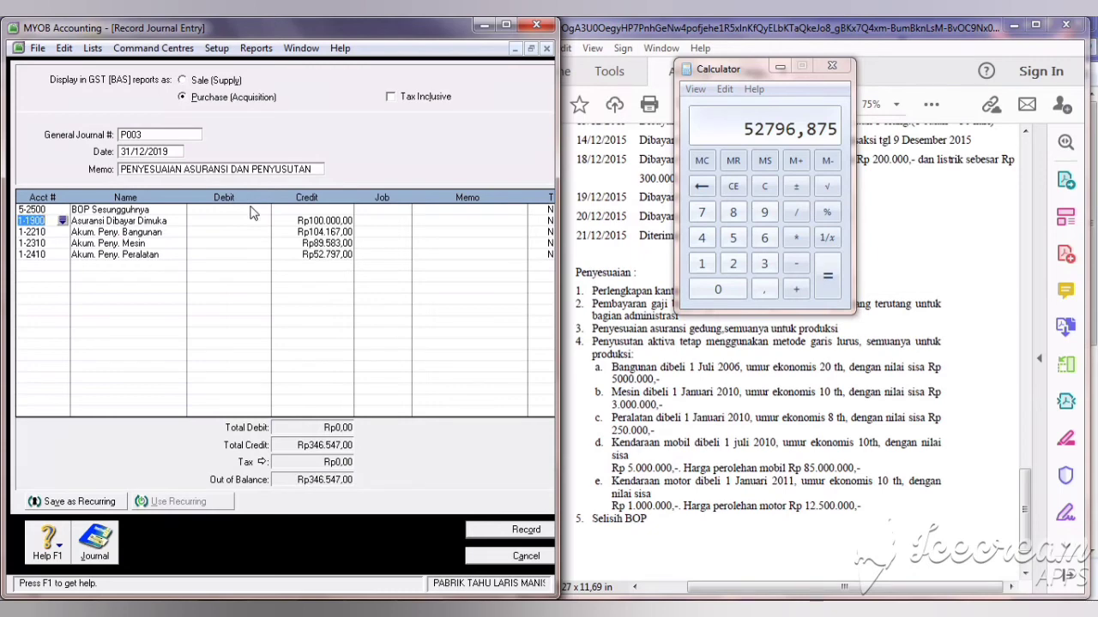
pyautogui.click(251, 212)
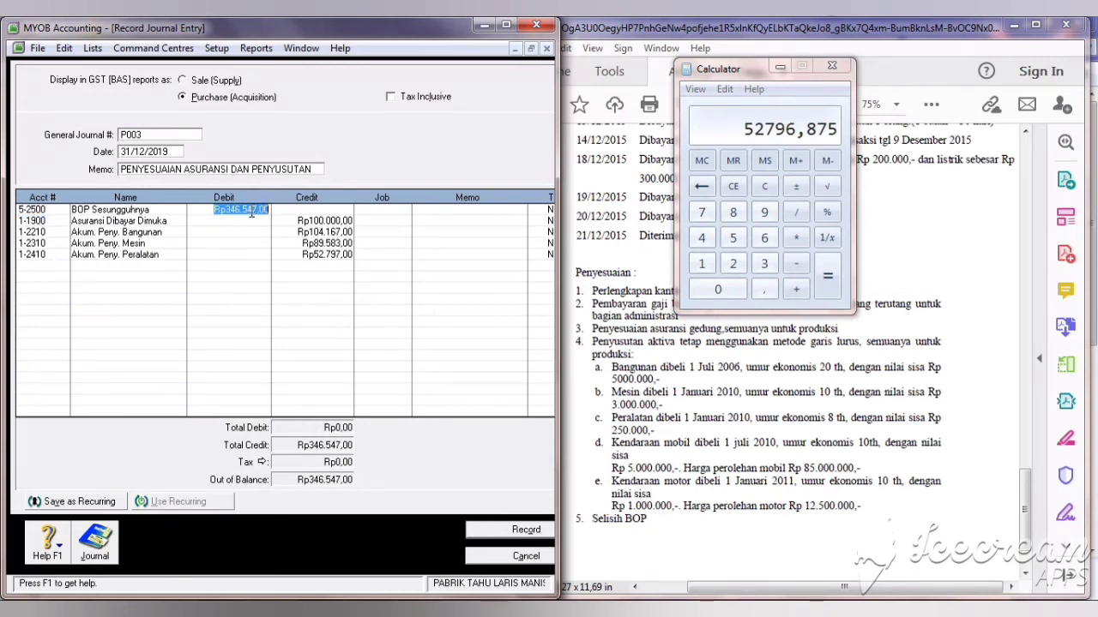
pyautogui.click(49, 264)
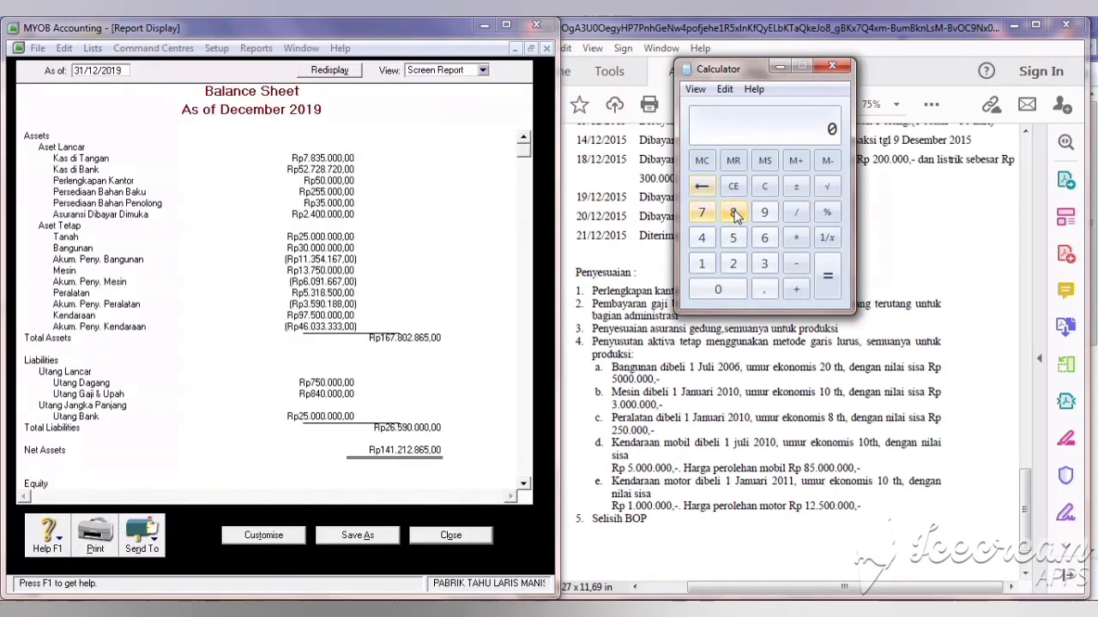
# Step: In Calculator, compute the car's depreciable amount: 85000000 − 5000000 = 80000000
pyautogui.click(733, 212)
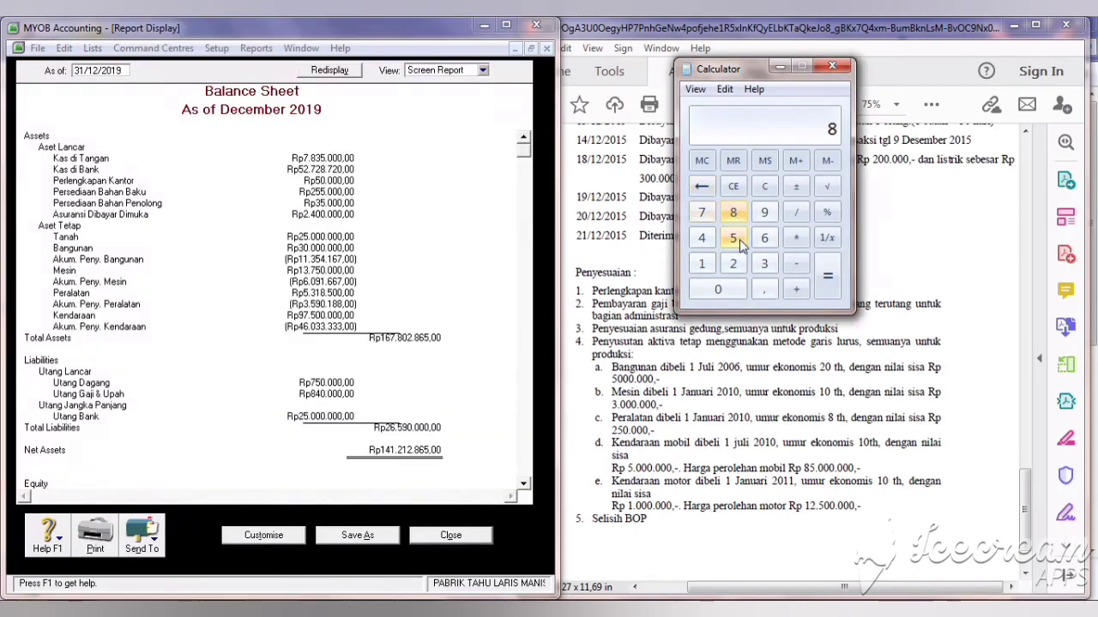
pyautogui.click(739, 244)
pyautogui.click(741, 291)
pyautogui.click(741, 291)
pyautogui.click(741, 292)
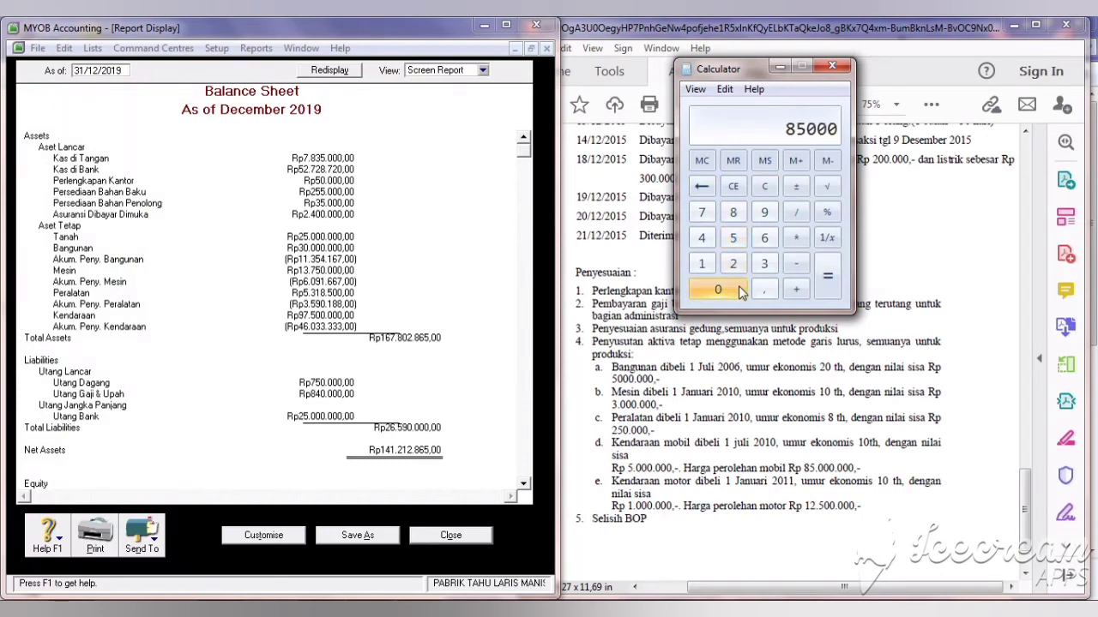
pyautogui.click(741, 292)
pyautogui.click(741, 291)
pyautogui.click(741, 292)
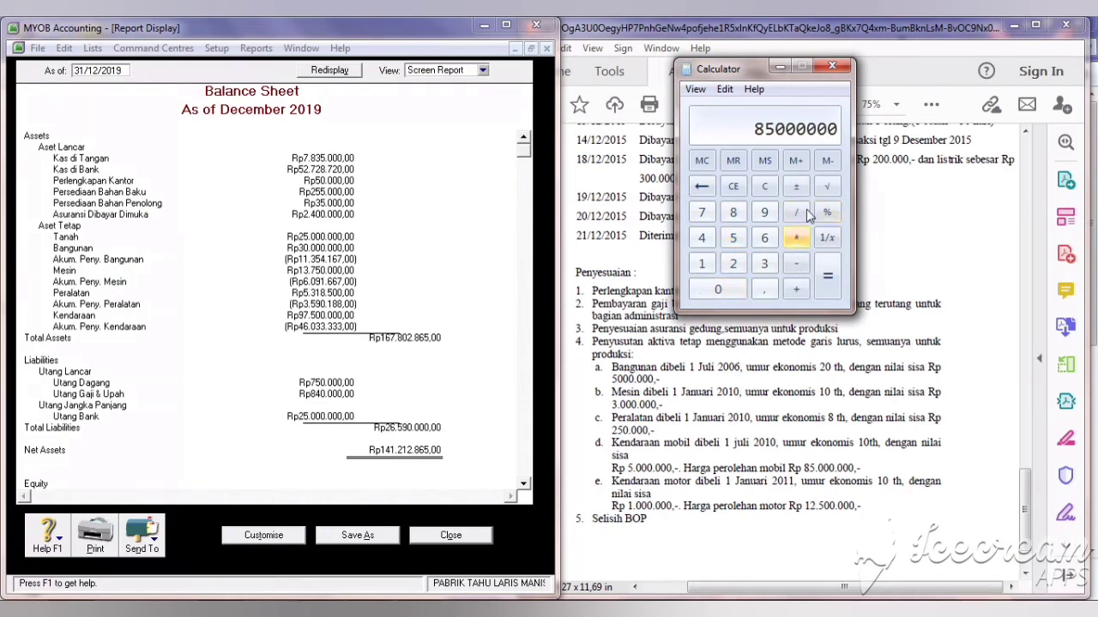
pyautogui.click(795, 264)
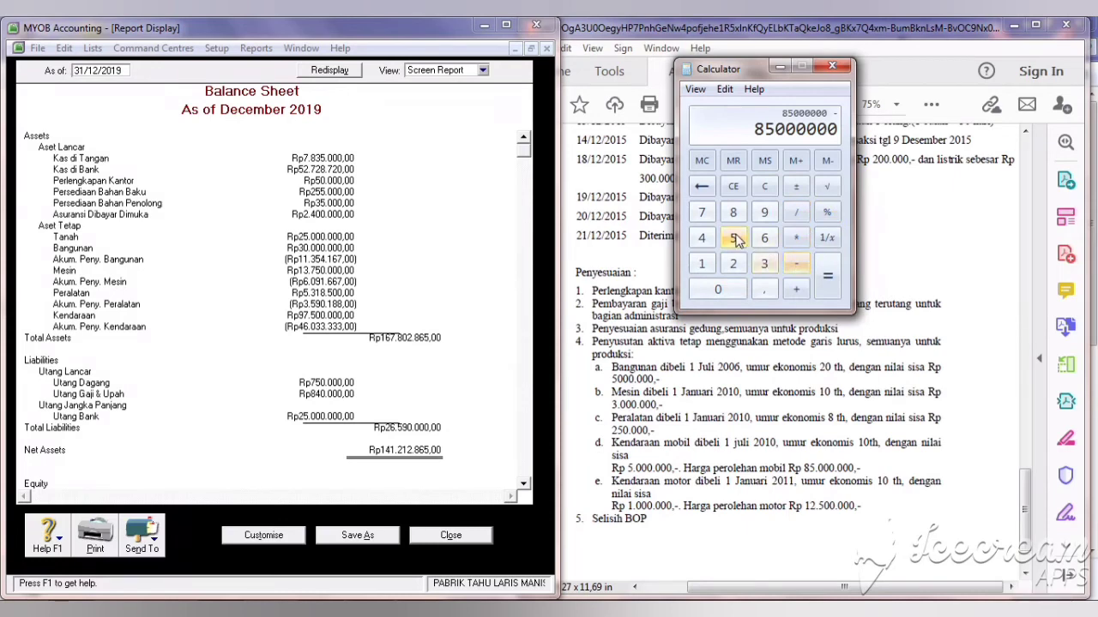
pyautogui.click(734, 239)
pyautogui.click(727, 293)
pyautogui.click(727, 294)
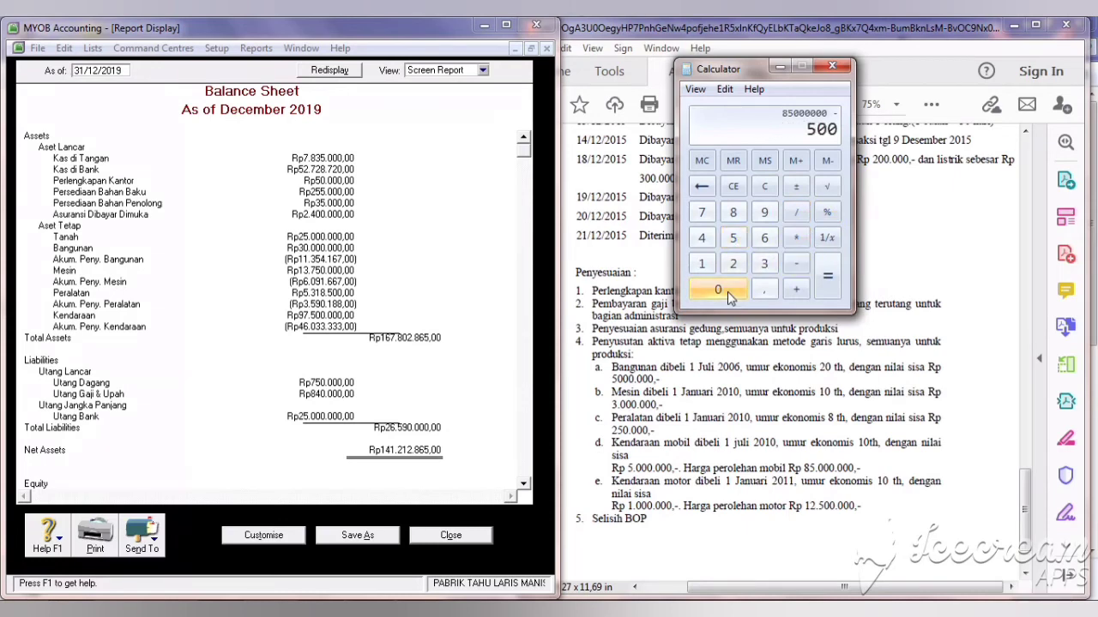
pyautogui.click(728, 294)
pyautogui.click(727, 293)
pyautogui.click(728, 292)
pyautogui.click(728, 292)
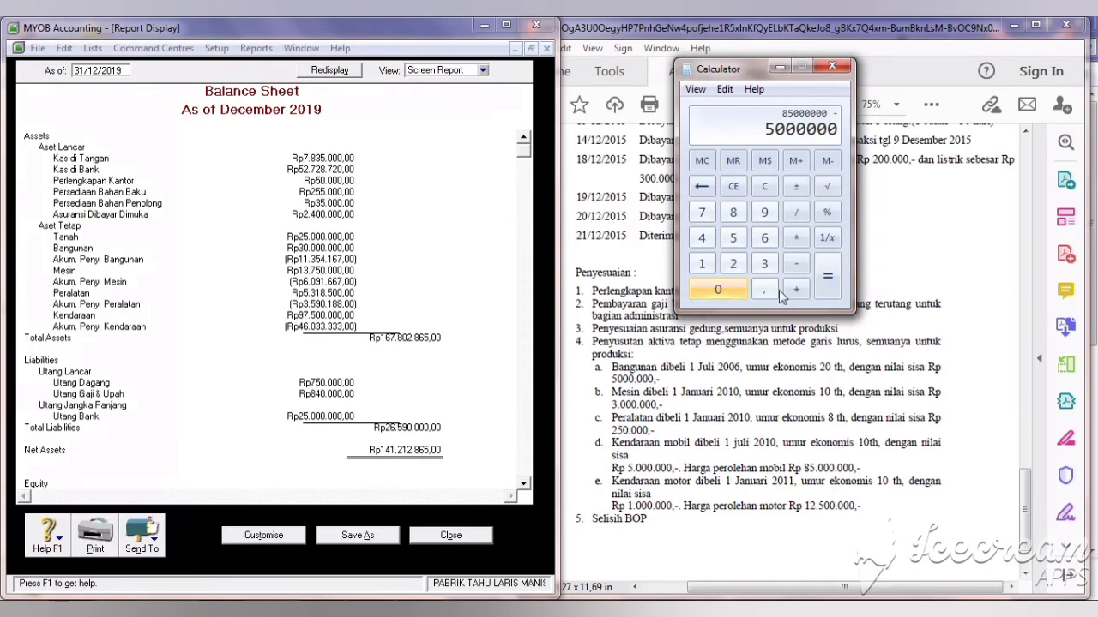
pyautogui.click(825, 283)
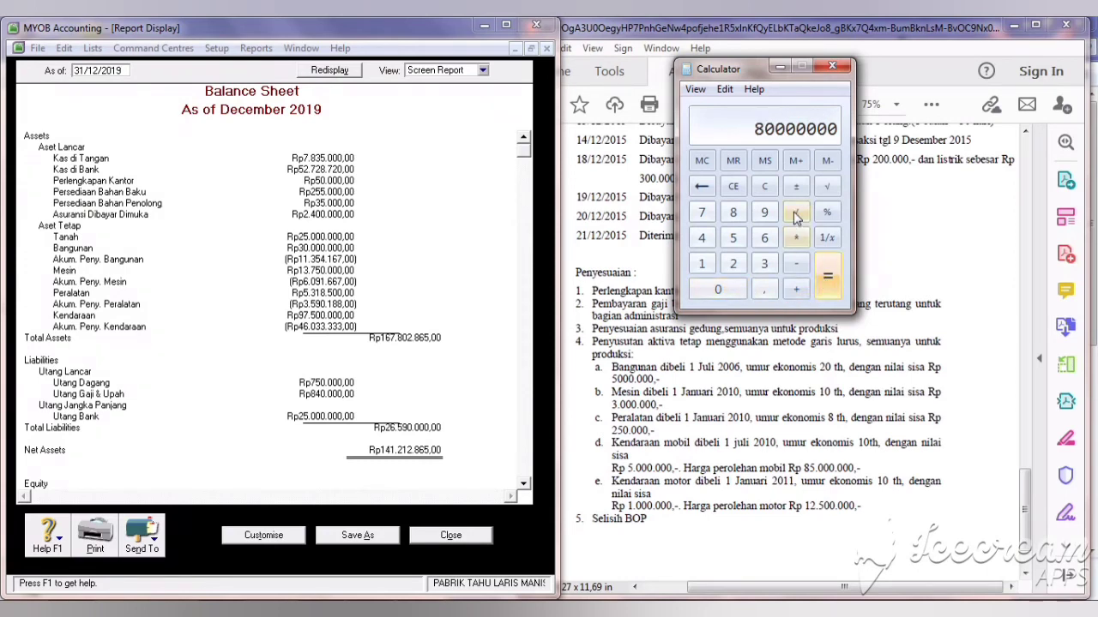
# Step: Divide 80000000 by the 10-year life and 12 months for the car's monthly depreciation
pyautogui.click(795, 215)
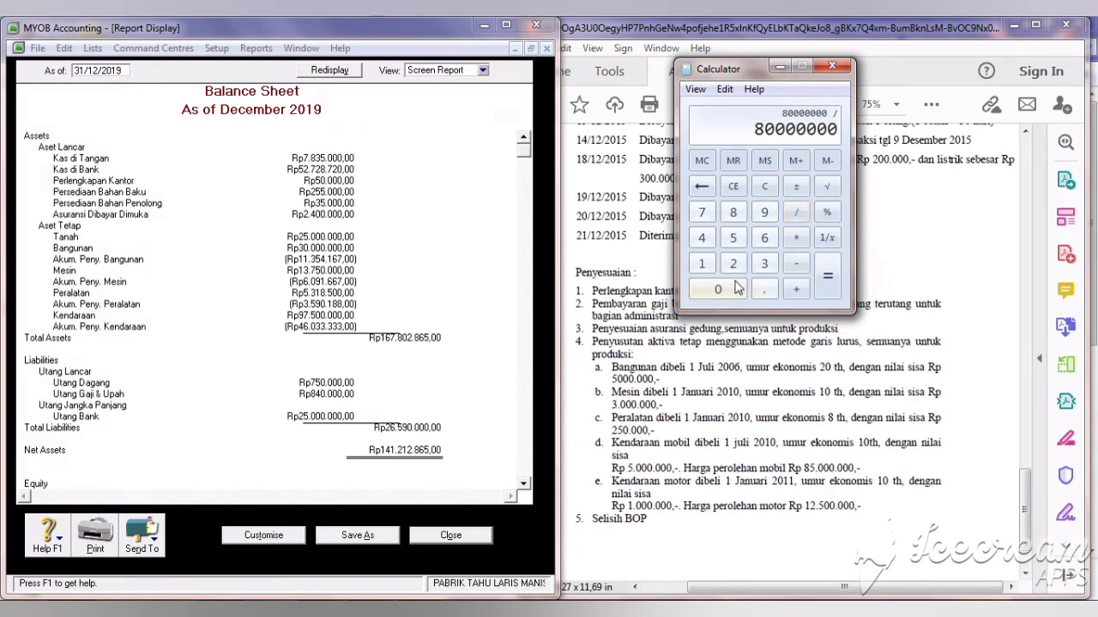
pyautogui.click(701, 263)
pyautogui.click(729, 299)
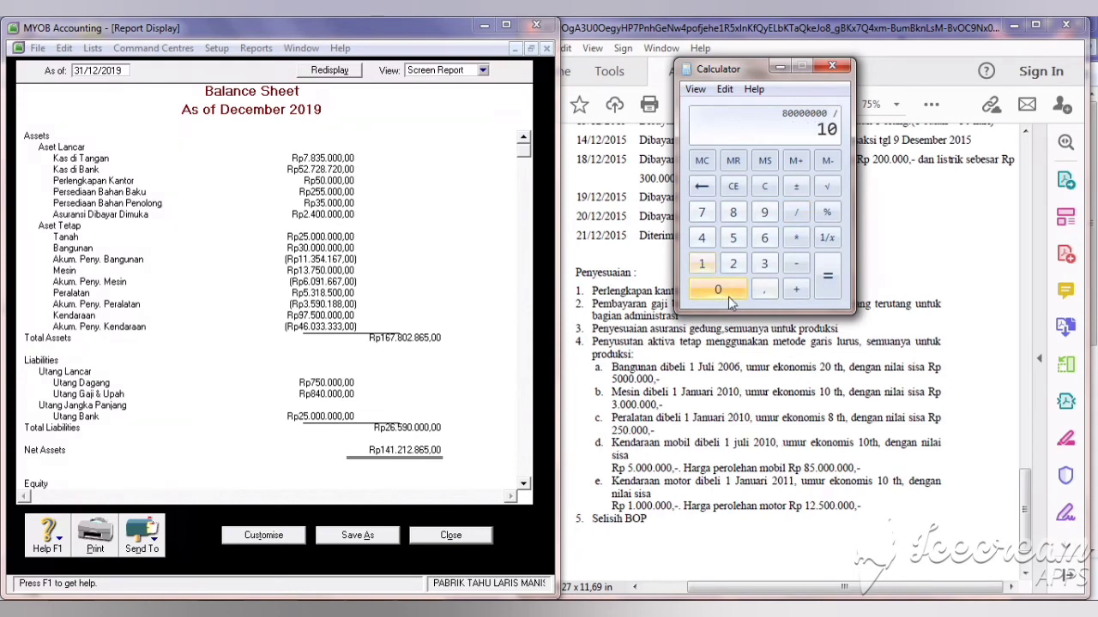
pyautogui.click(826, 276)
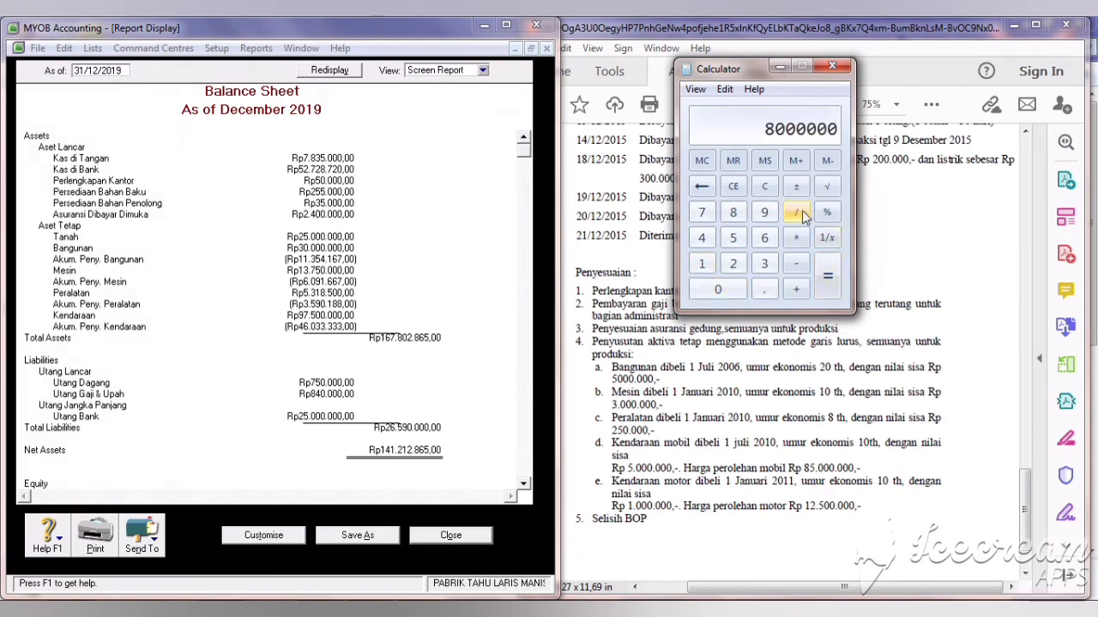
pyautogui.click(798, 214)
pyautogui.click(701, 263)
pyautogui.click(733, 263)
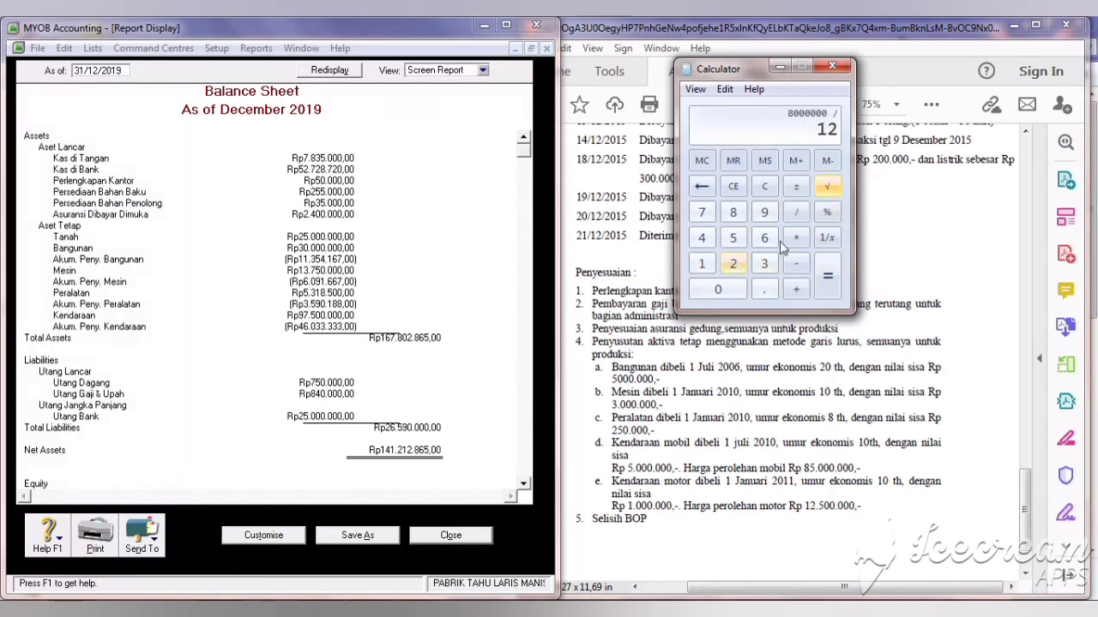
pyautogui.click(821, 290)
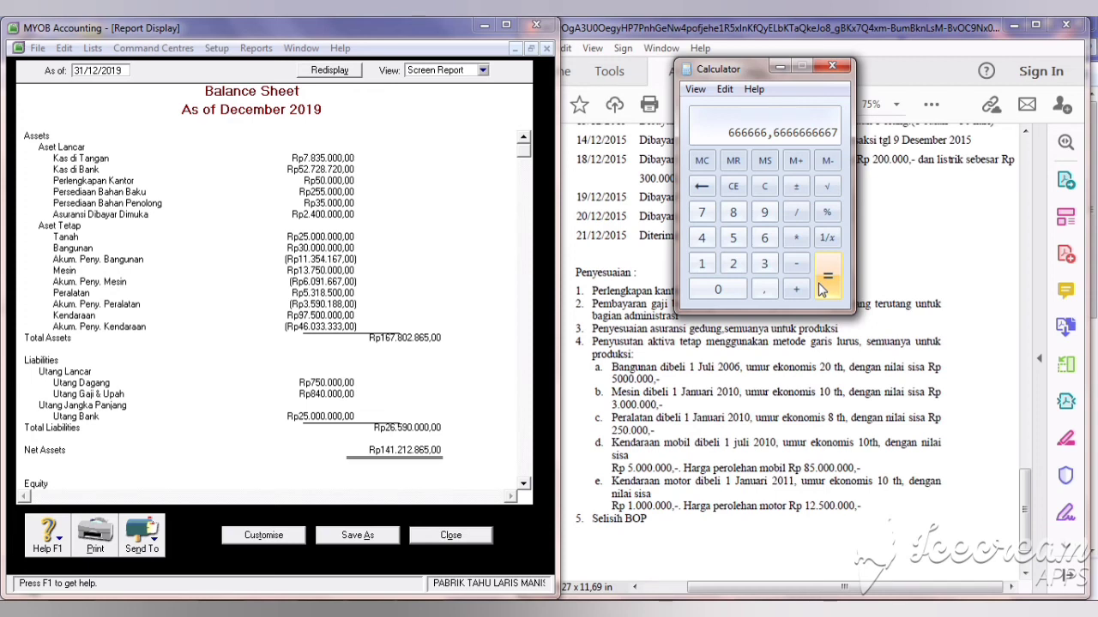
# Step: Compute the motorcycle's depreciable amount: 12500000 − 1000000 = 11500000
pyautogui.press('Escape')
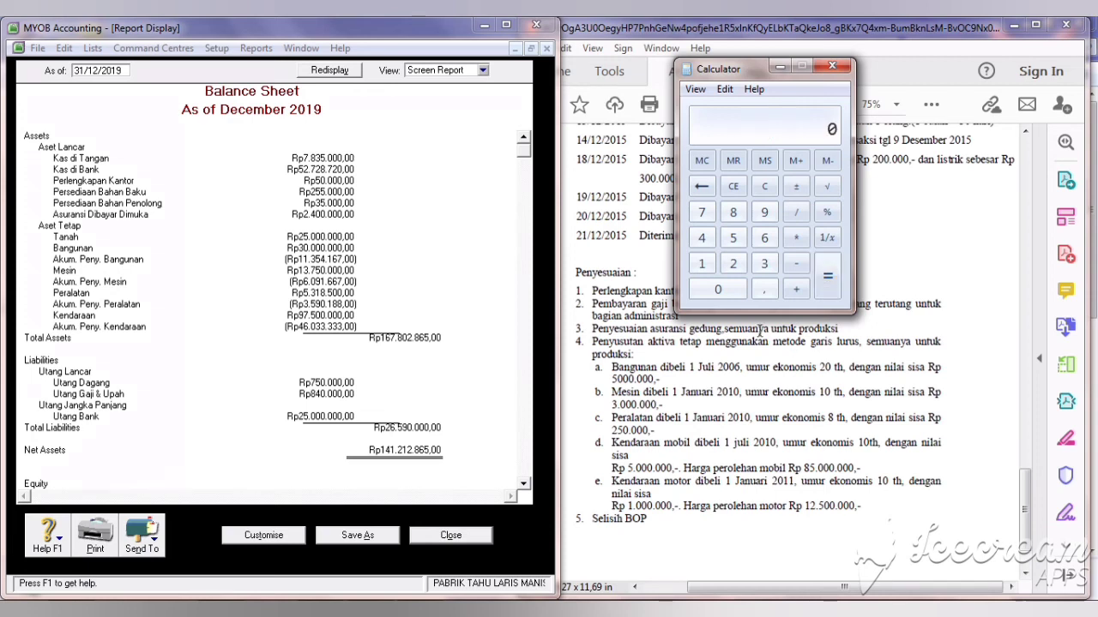
pyautogui.click(702, 263)
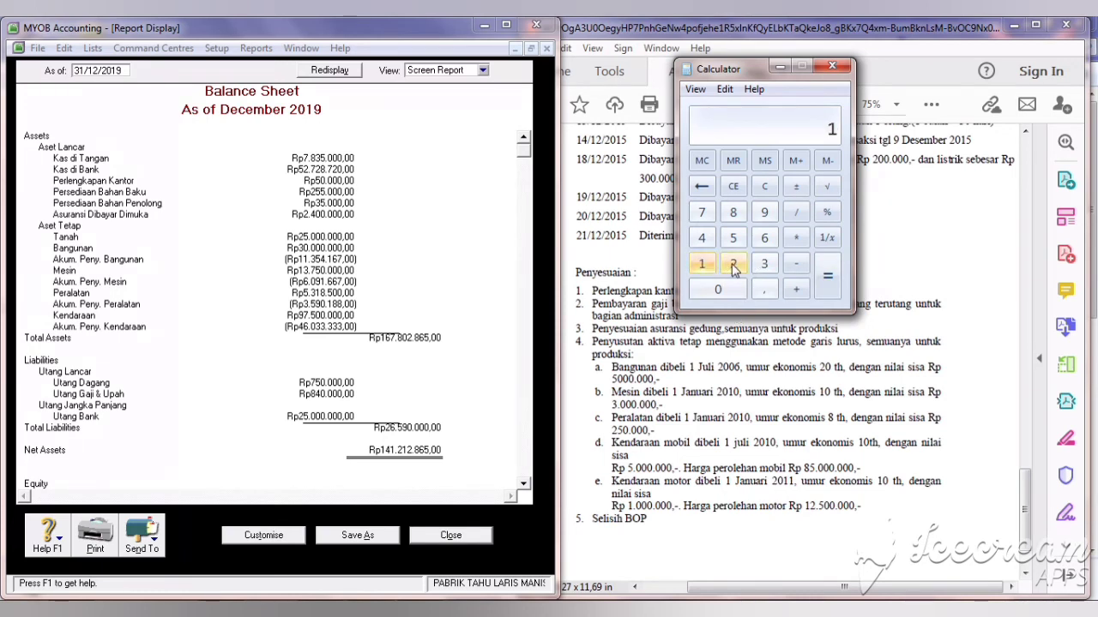
pyautogui.click(733, 264)
pyautogui.click(733, 240)
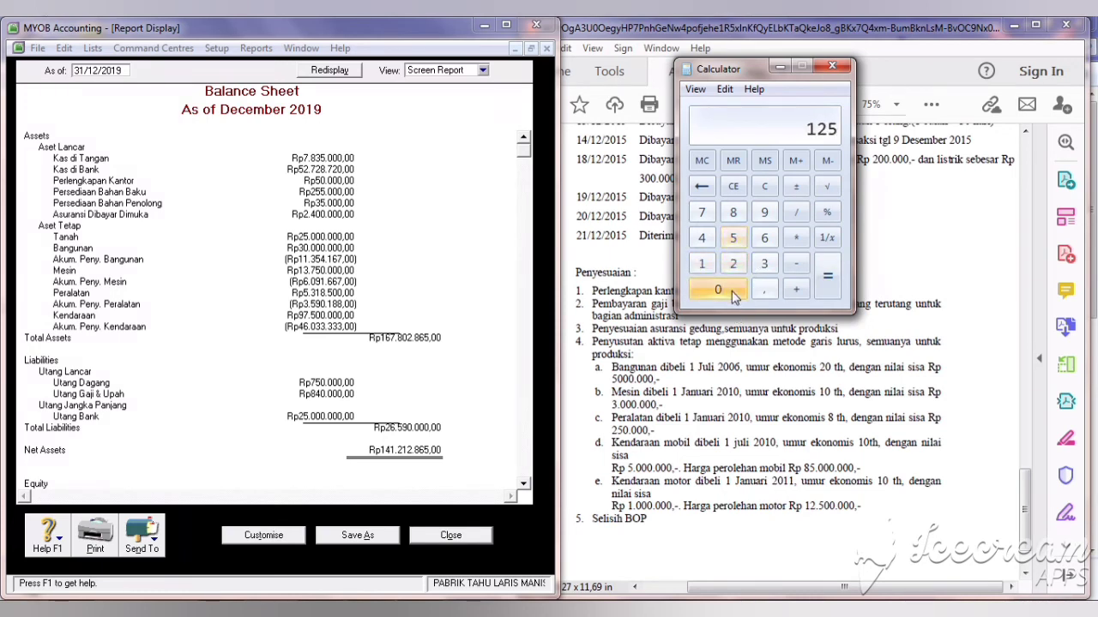
pyautogui.doubleClick(733, 294)
pyautogui.doubleClick(733, 294)
pyautogui.click(733, 294)
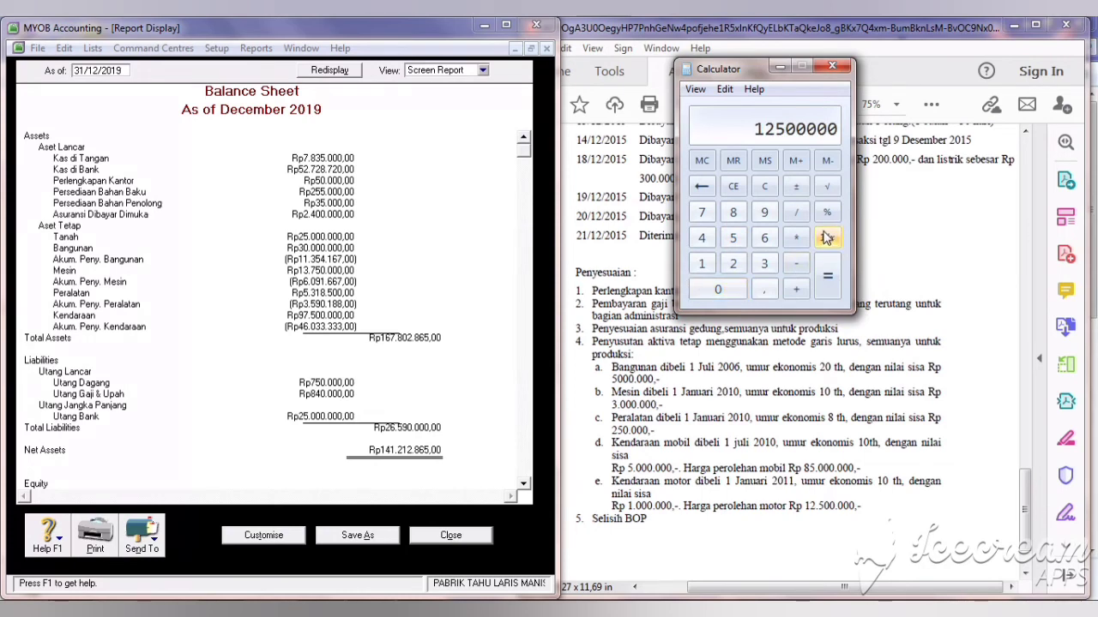
pyautogui.write('-1000000')
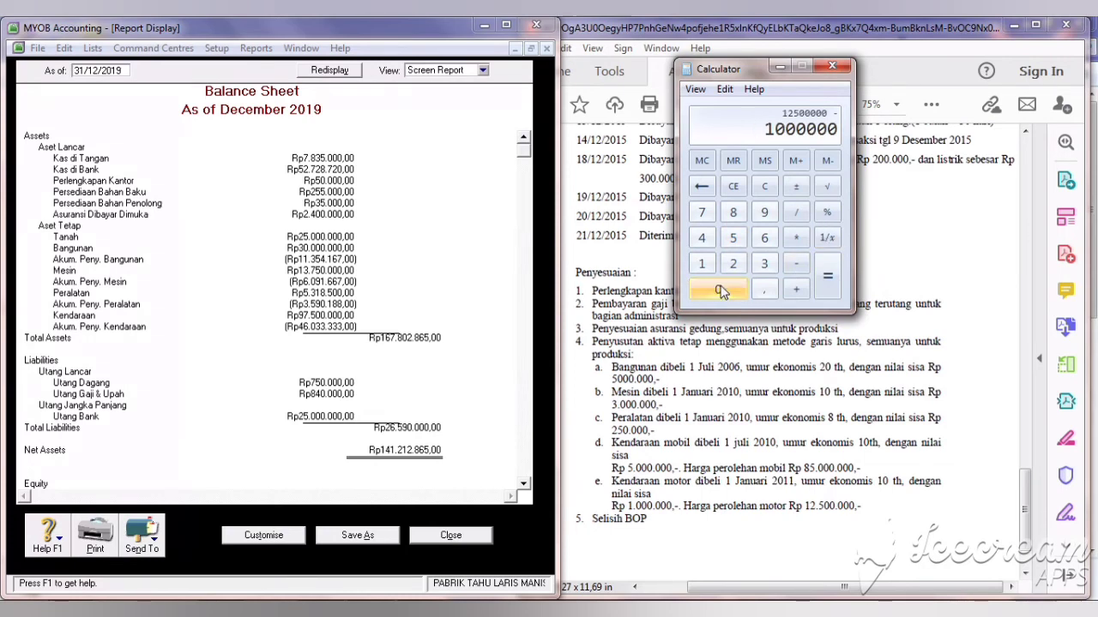
pyautogui.click(827, 283)
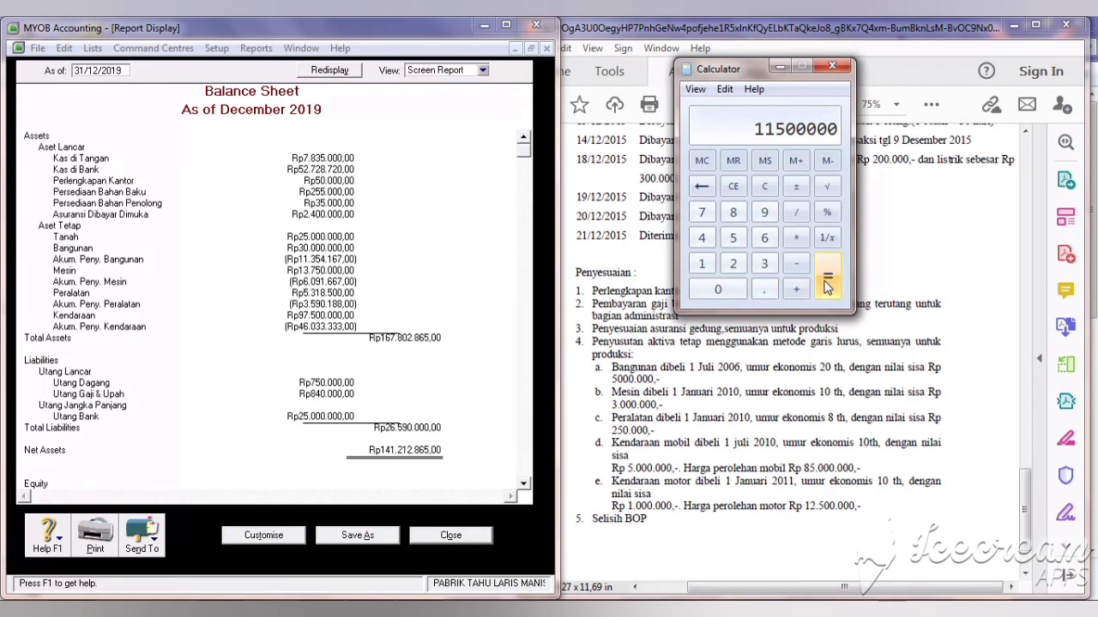
# Step: Divide by 10 years and 12 months, add the car's amount for 762500 total, and close the Balance Sheet
pyautogui.click(796, 212)
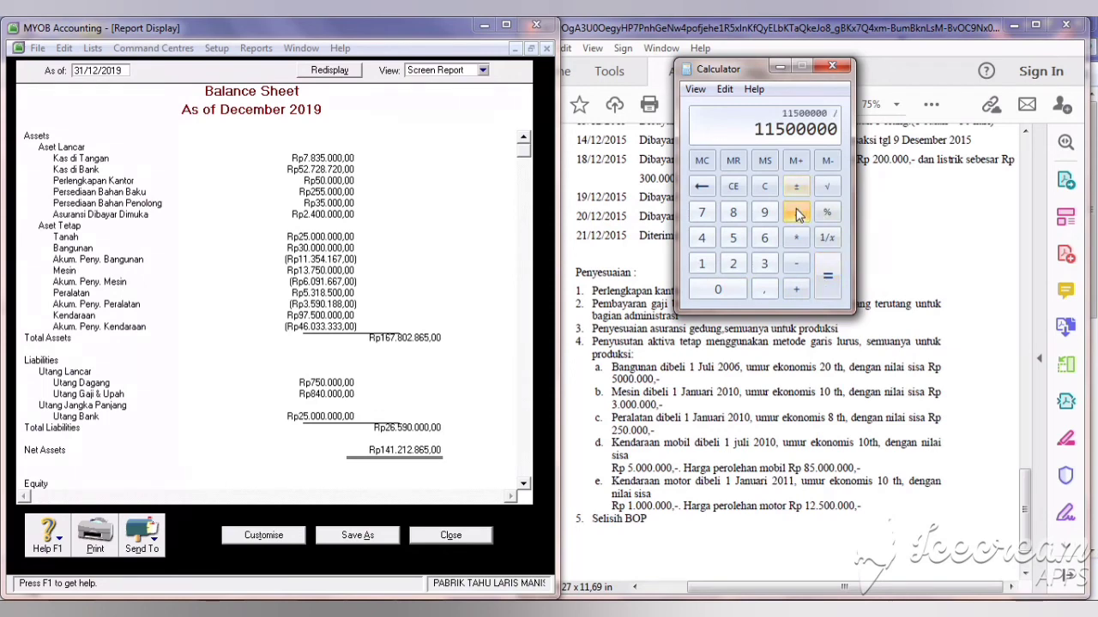
pyautogui.click(702, 263)
pyautogui.click(714, 289)
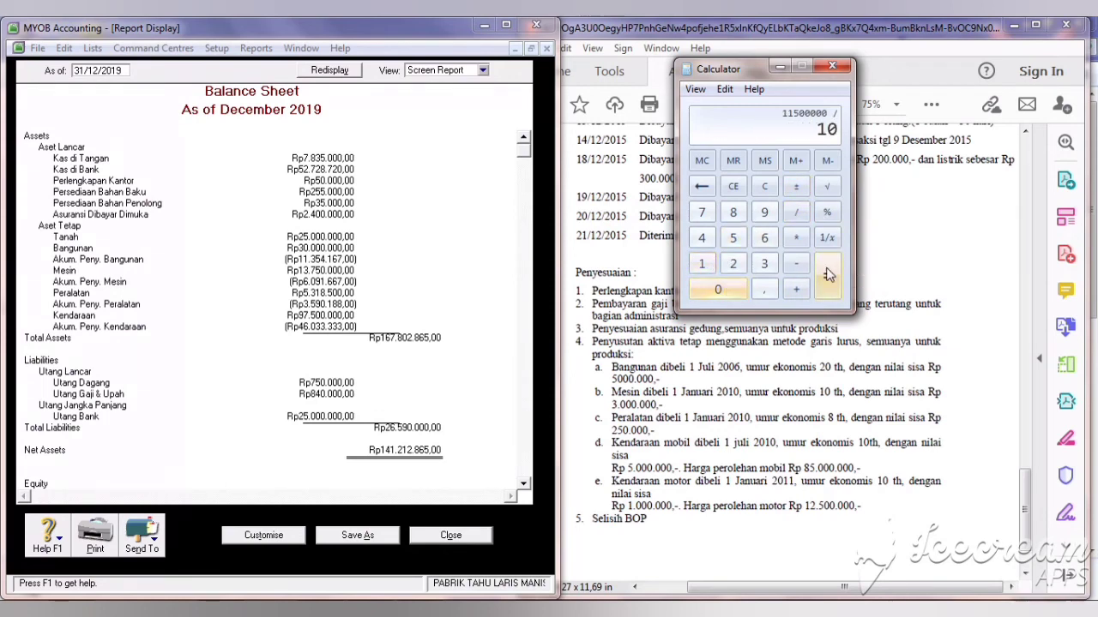
pyautogui.click(827, 274)
pyautogui.click(798, 214)
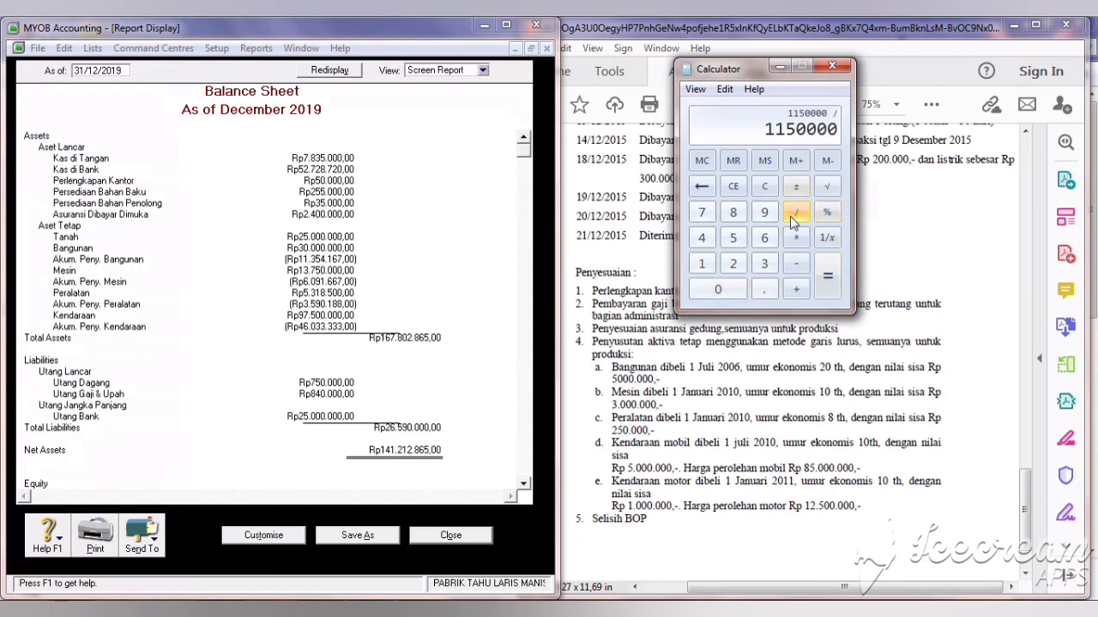
pyautogui.click(702, 263)
pyautogui.click(741, 264)
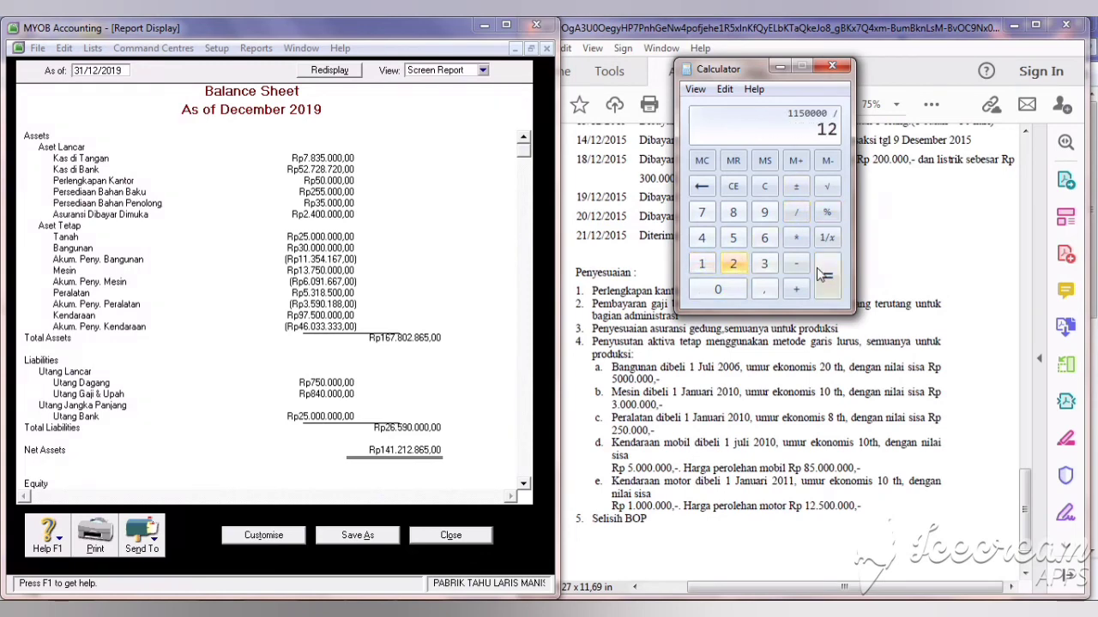
pyautogui.click(828, 272)
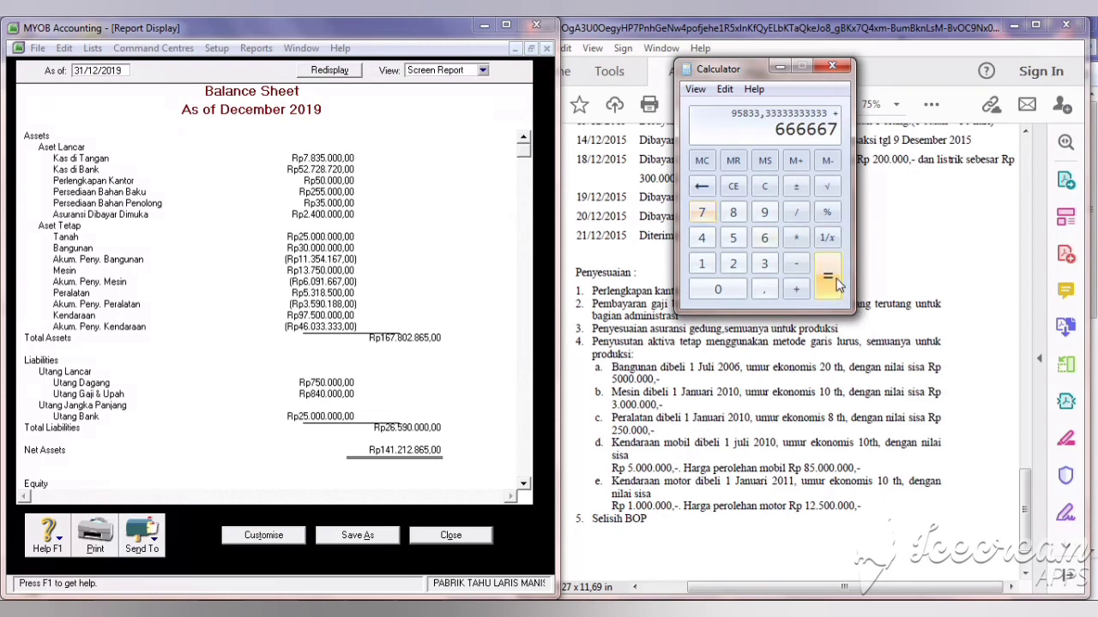
pyautogui.click(836, 284)
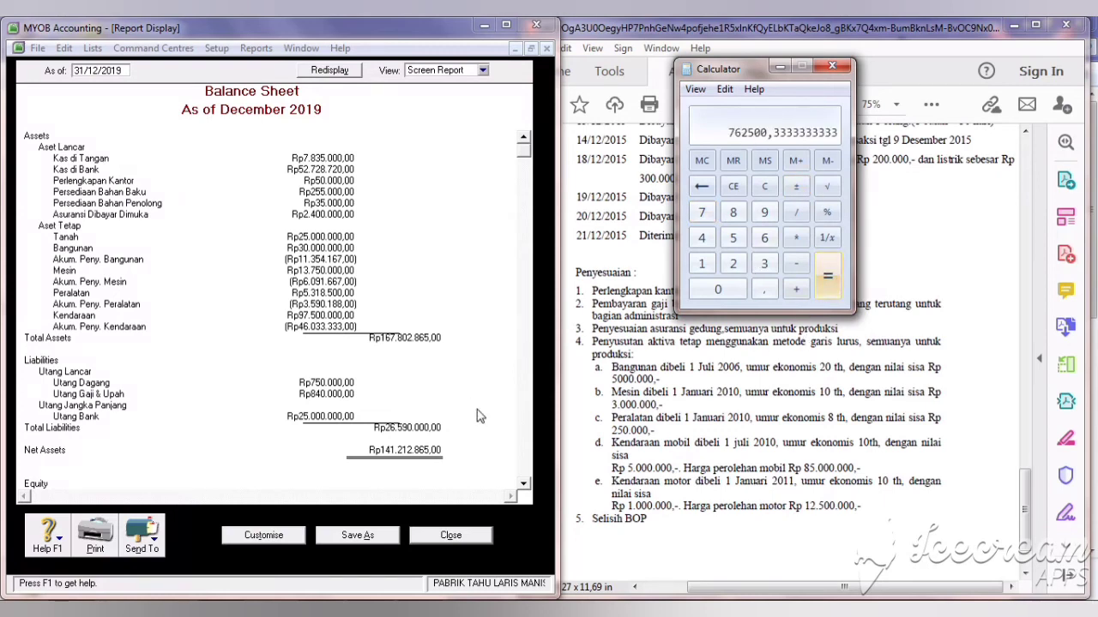
pyautogui.click(436, 540)
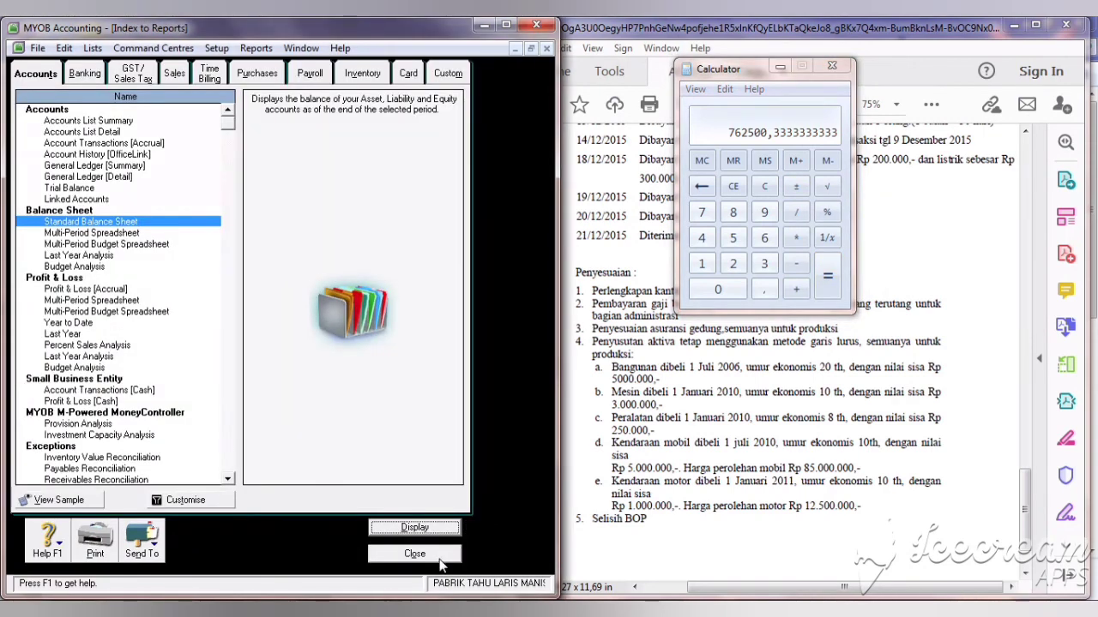
# Step: Enter a Rp762.500,00 credit on the vehicle depreciation line of journal P003
pyautogui.click(440, 563)
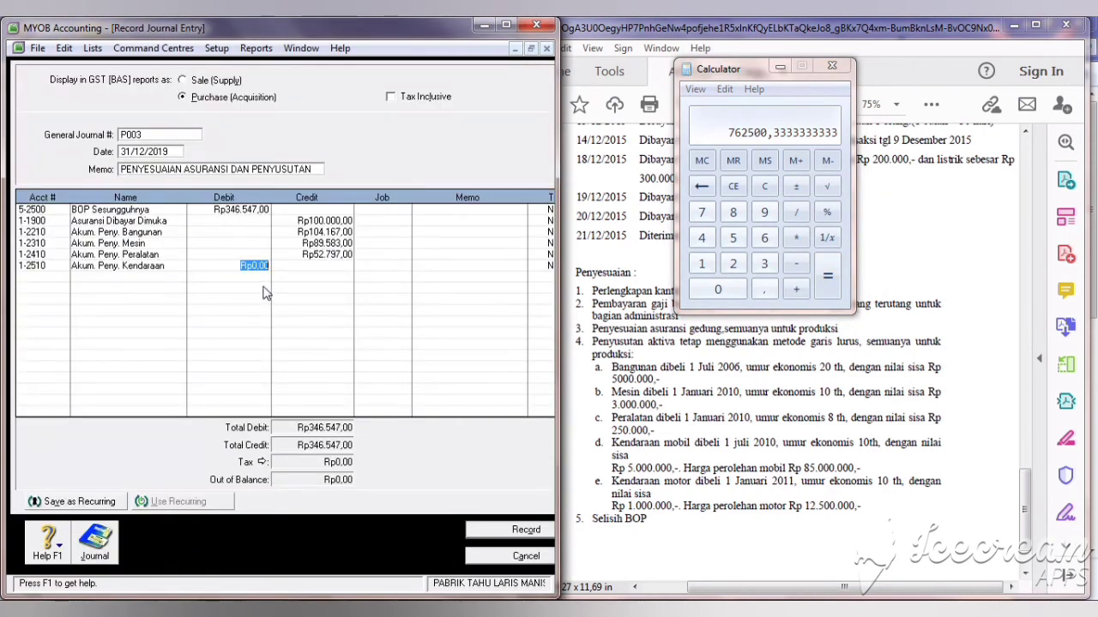
pyautogui.click(305, 268)
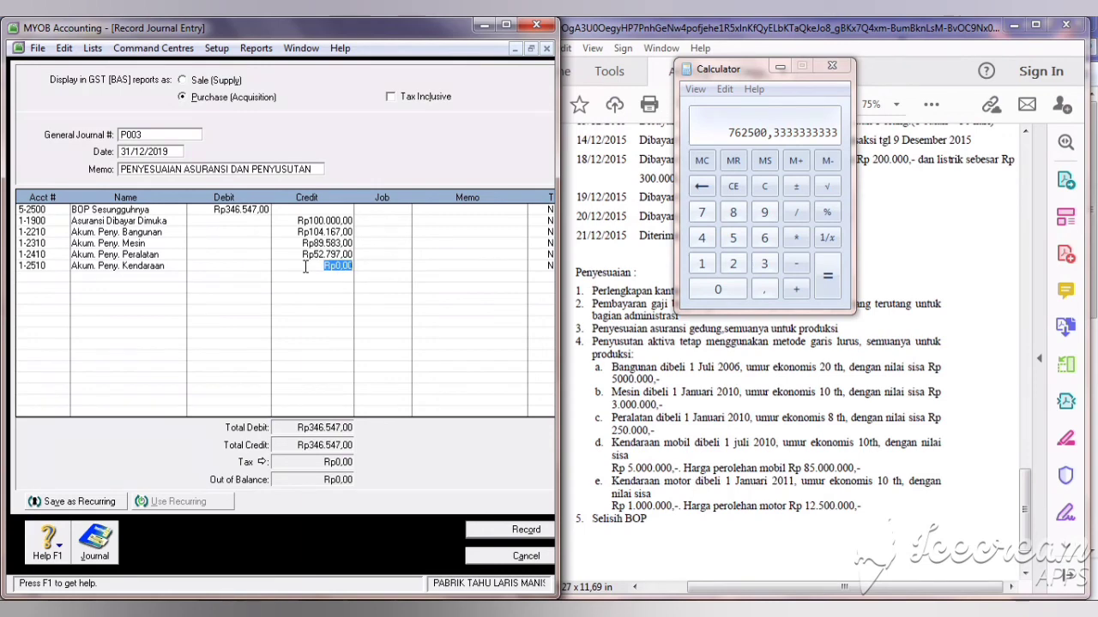
pyautogui.write('762500')
# Step: Reset the BOP Sesungguhnya debit to the balancing Rp1.109.047,00 and record journal P003
pyautogui.click(262, 211)
pyautogui.write('0')
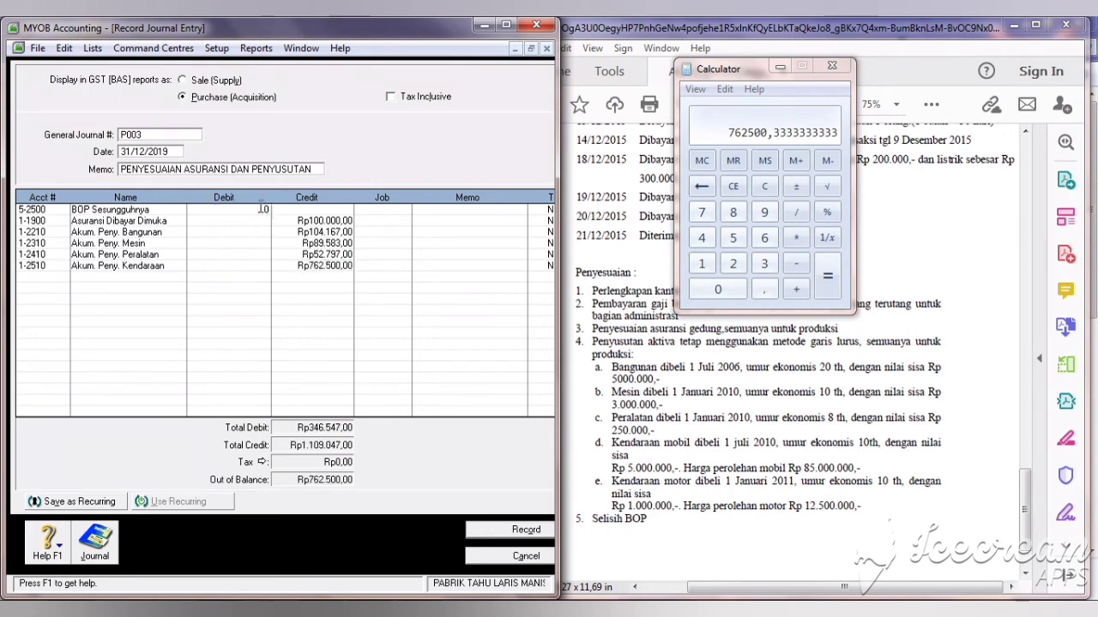
pyautogui.press('Return')
pyautogui.click(257, 210)
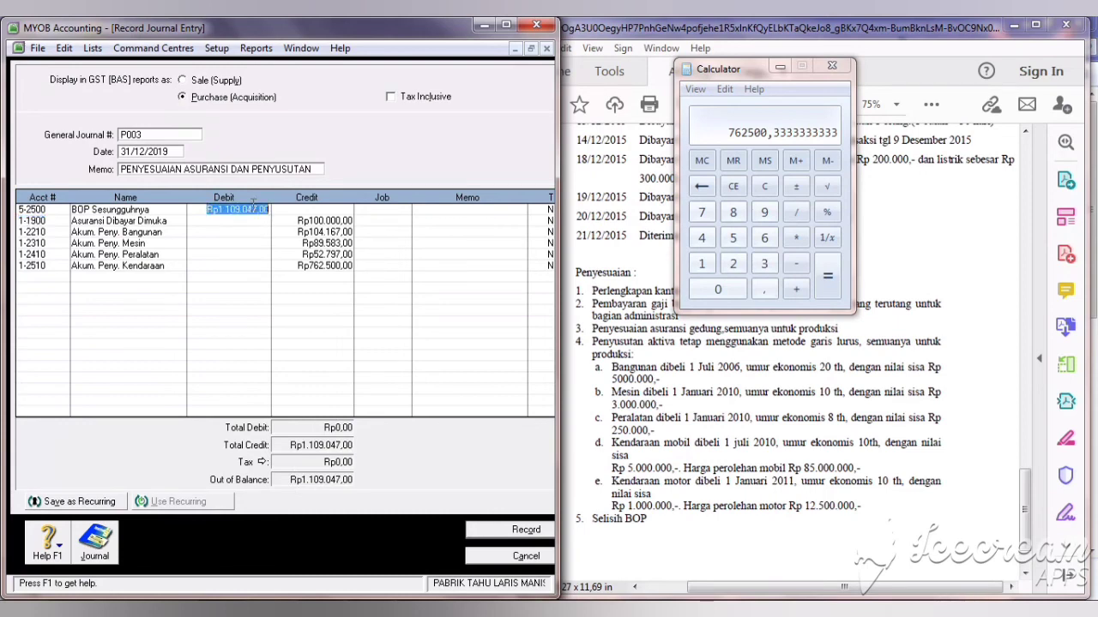
pyautogui.click(324, 269)
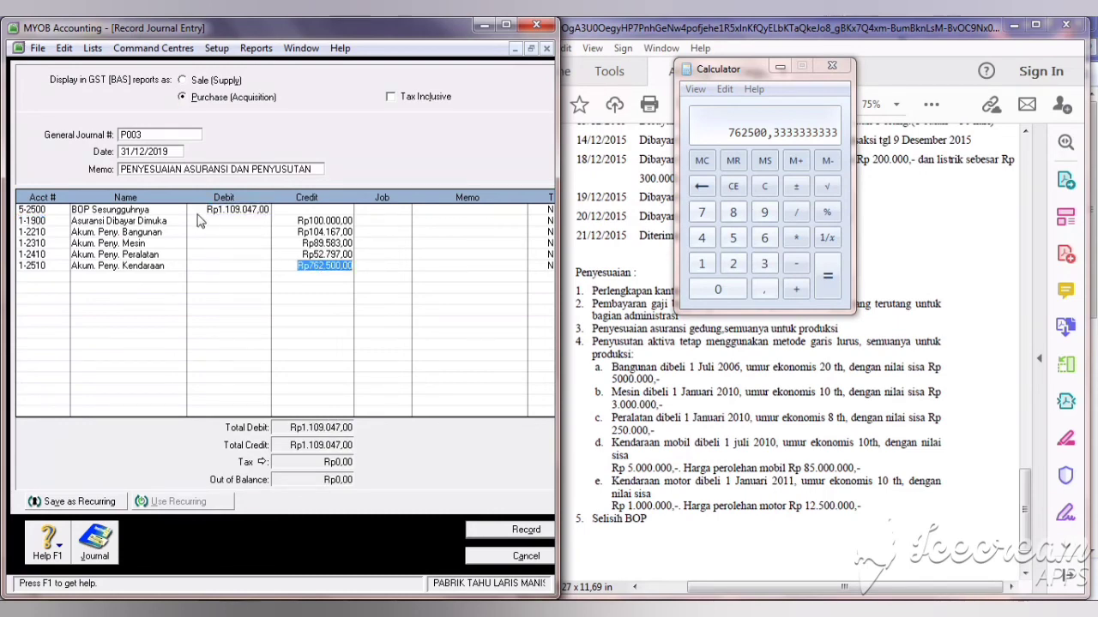
pyautogui.click(512, 531)
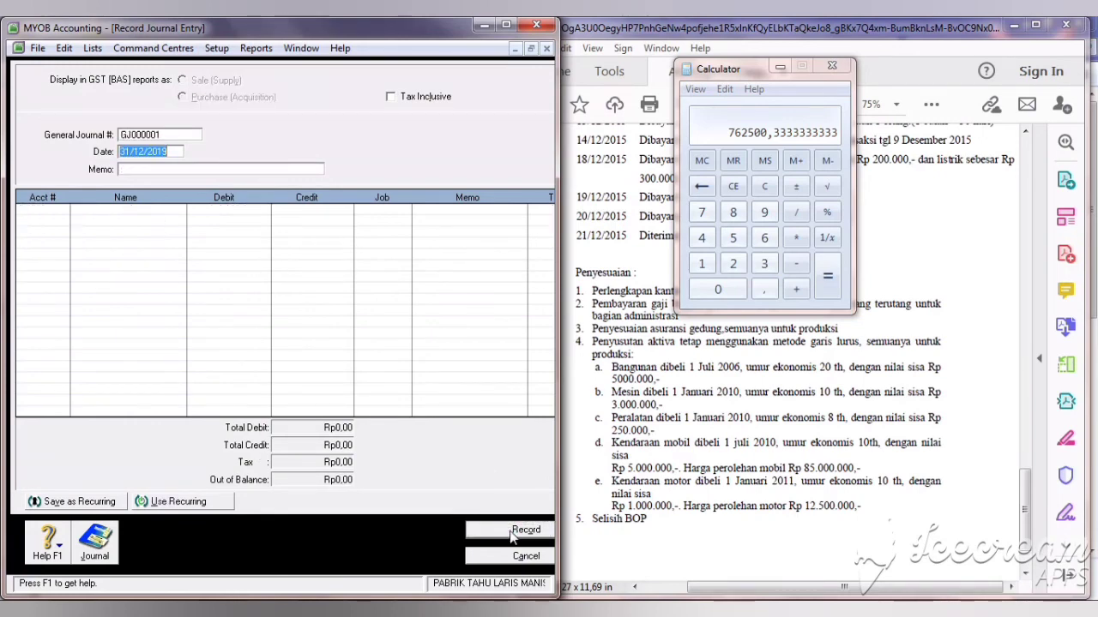
# Step: Number the new journal P004 and move on to its memo, PENYESUAIAN SELISIH BOP
pyautogui.click(159, 135)
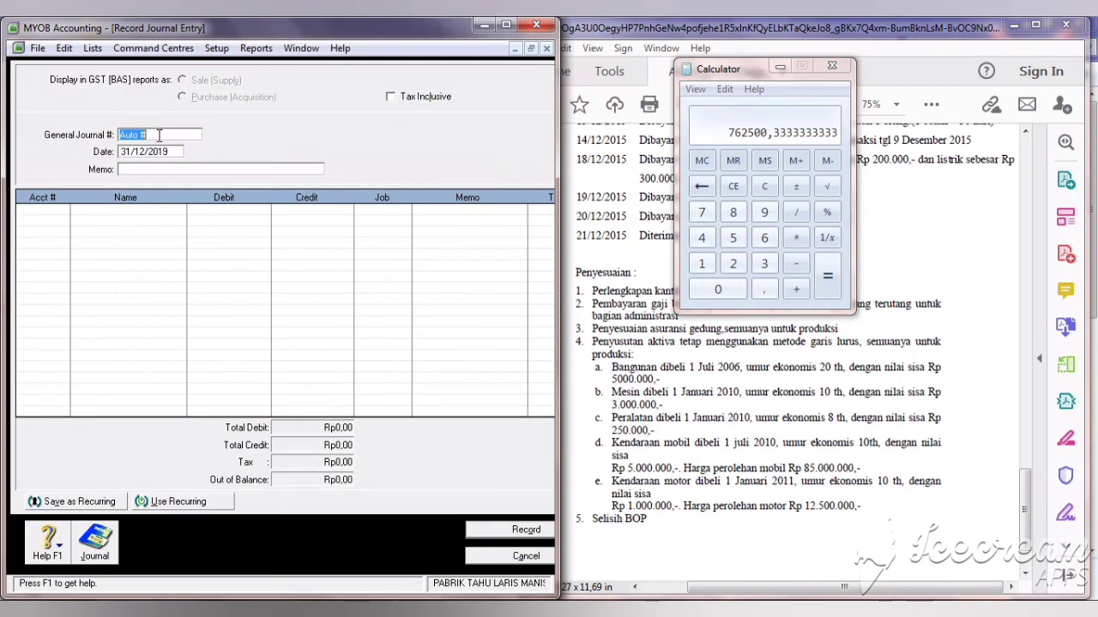
pyautogui.write('P004')
pyautogui.click(149, 169)
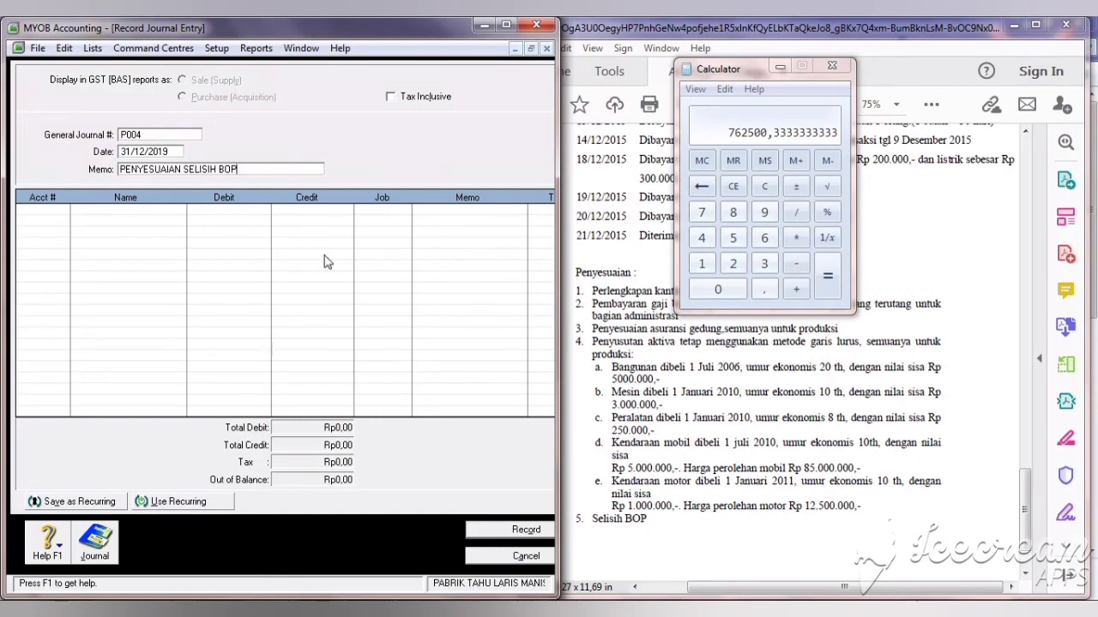
pyautogui.click(833, 66)
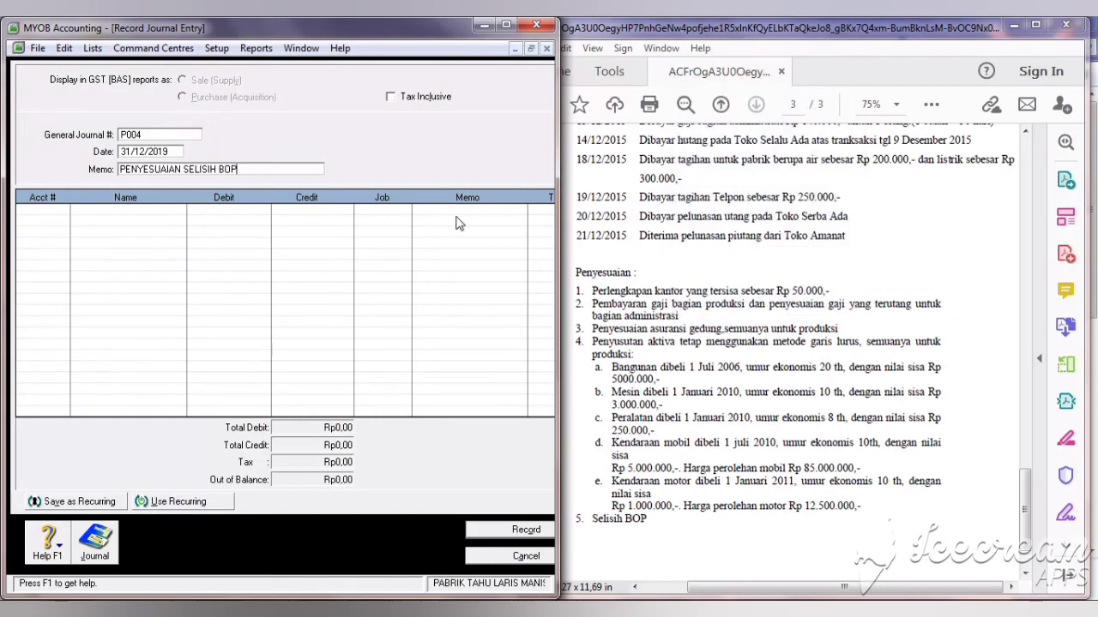
pyautogui.hotkey('ctrl', 'r')
pyautogui.click(407, 534)
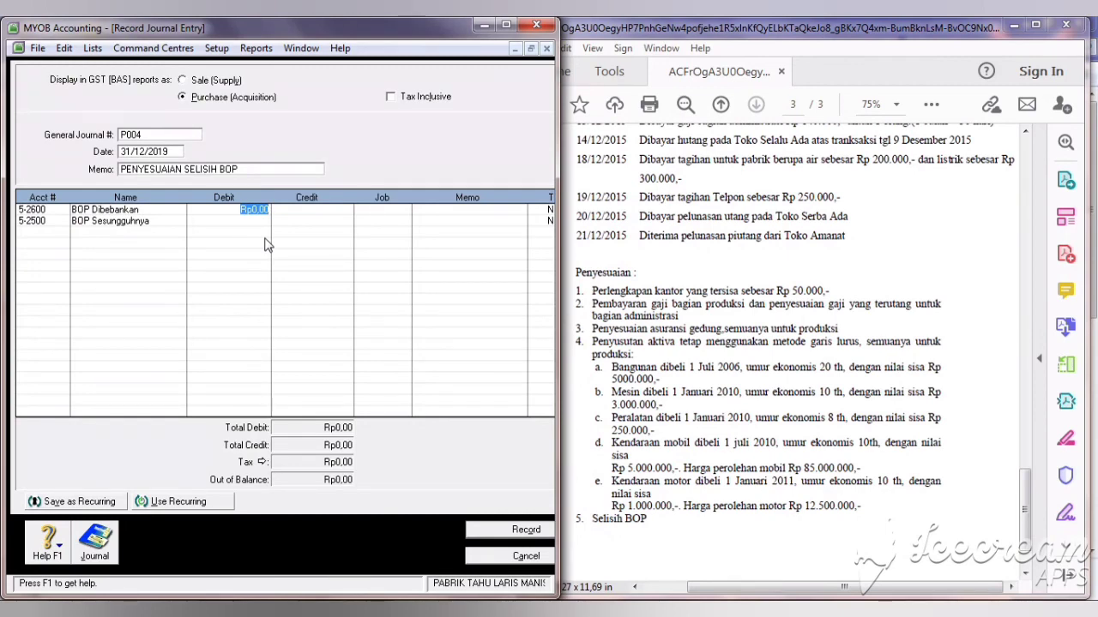
# Step: Enter the Rp162.500,00 debit line and the matching Rp162.500,00 credit to BOP Sesungguhnya
pyautogui.write('162.500')
pyautogui.click(332, 222)
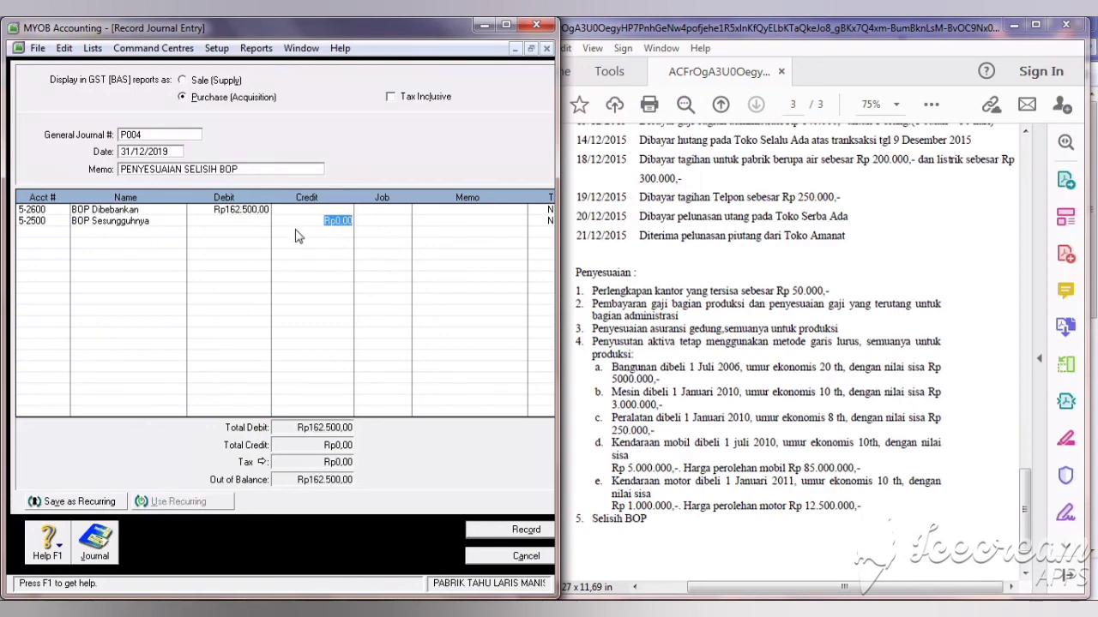
pyautogui.write('162.500')
pyautogui.press('Tab')
# Step: Add a Rp1.815.547,00 credit to 5-2400 Selisih BOP and record the journal balanced at Rp3.793.594,00
pyautogui.click(61, 231)
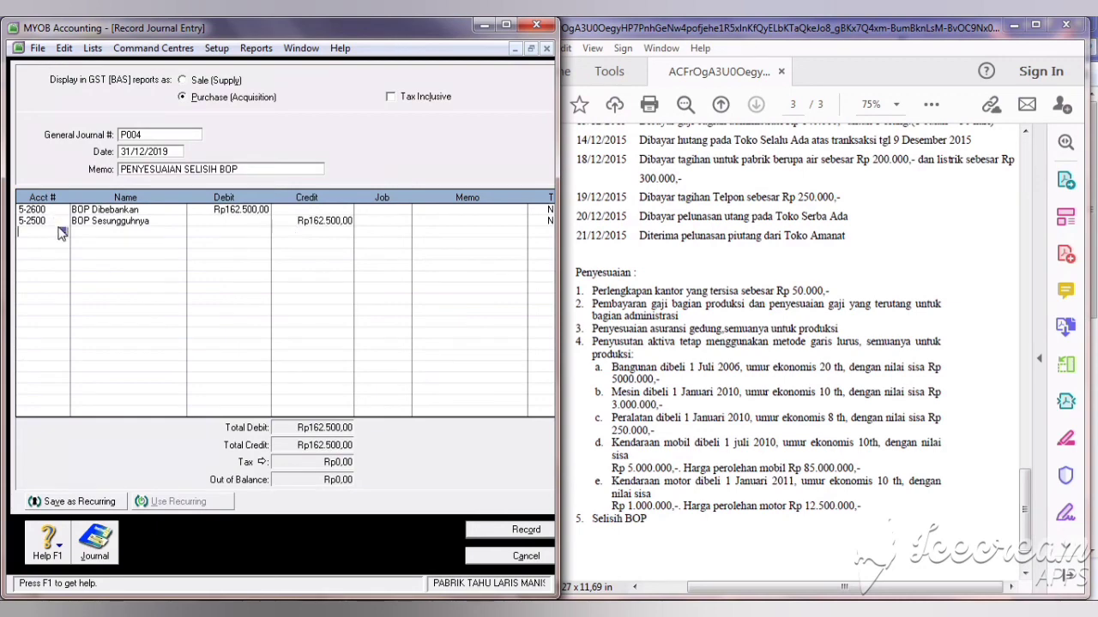
pyautogui.click(62, 233)
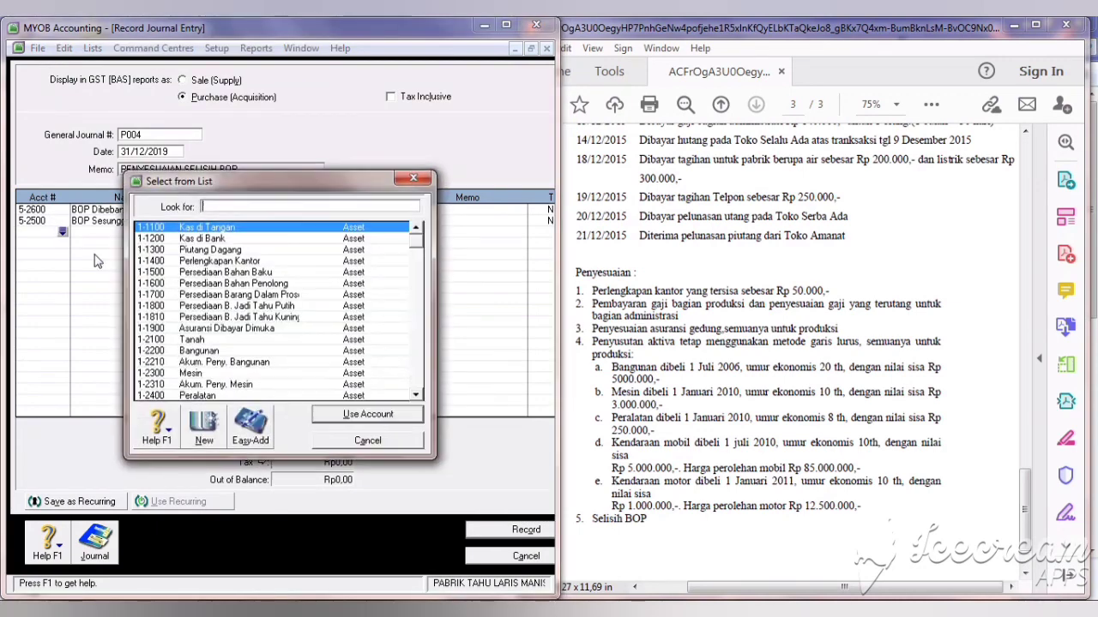
pyautogui.click(420, 380)
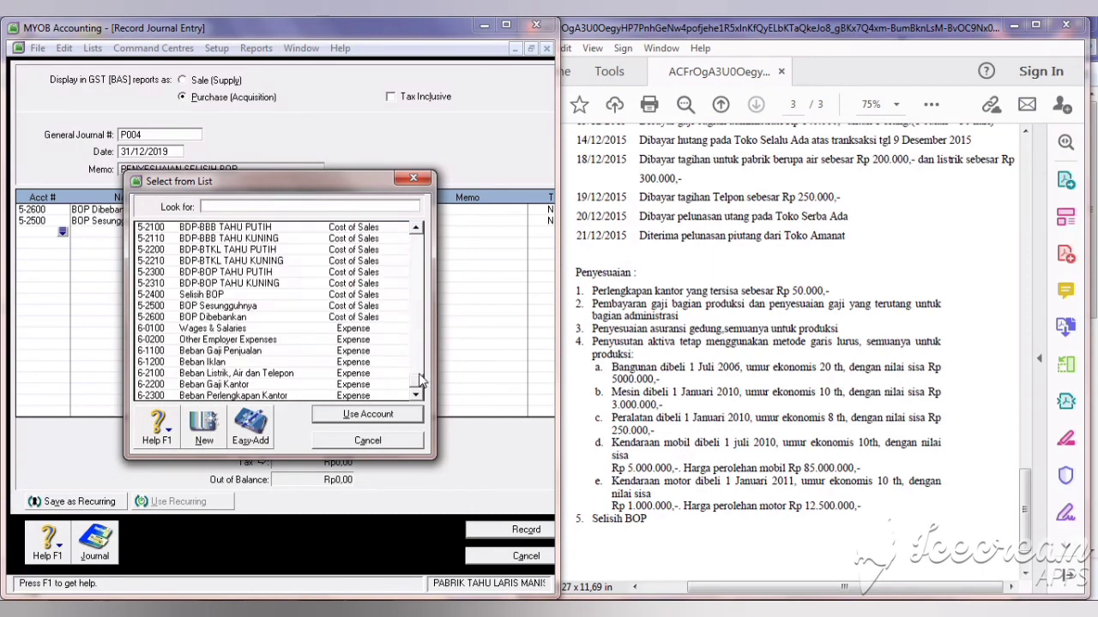
pyautogui.click(225, 296)
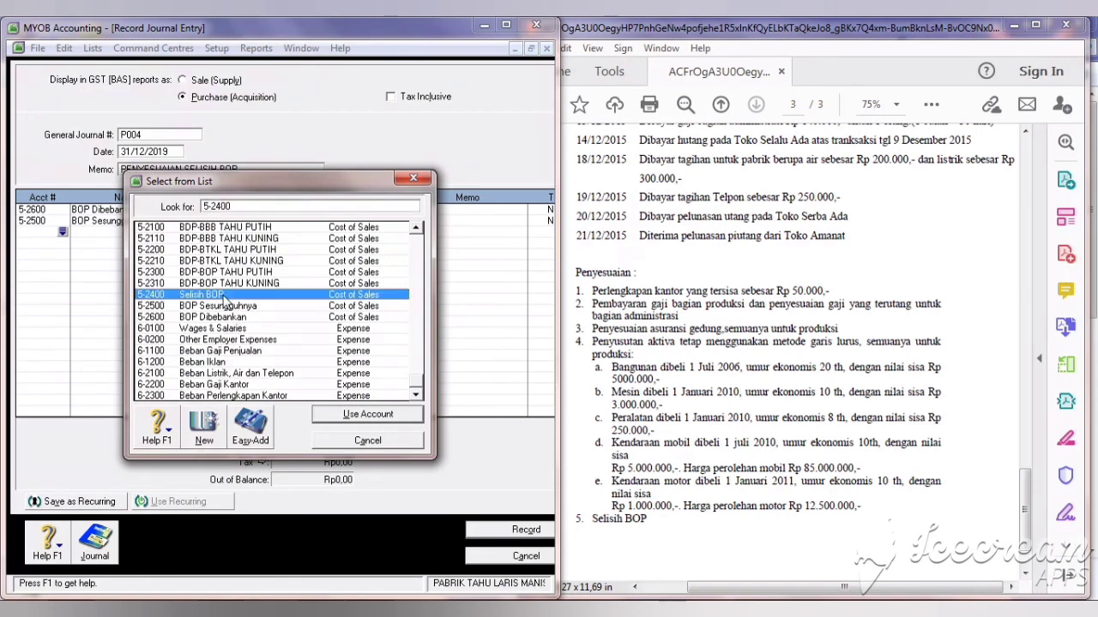
pyautogui.click(329, 418)
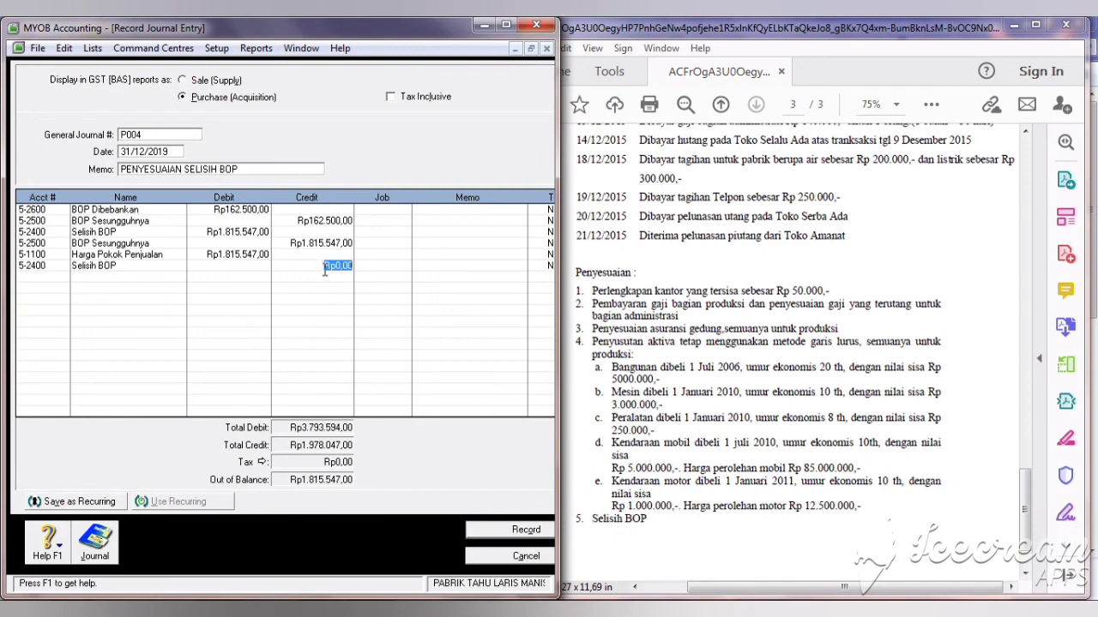
pyautogui.write('1.815.547')
pyautogui.press('Return')
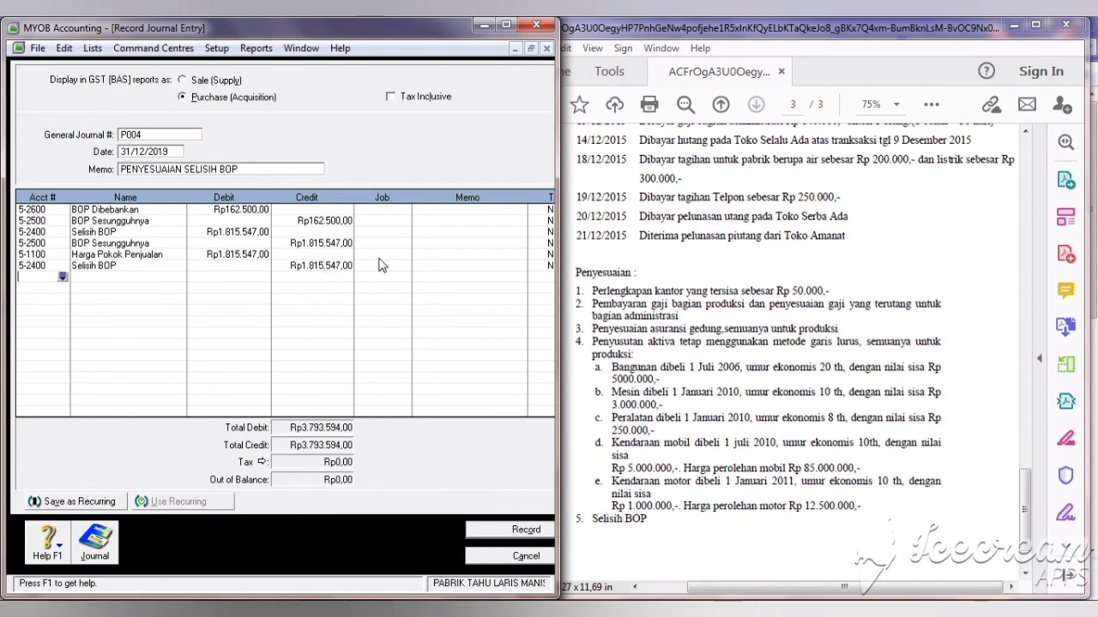
pyautogui.click(483, 533)
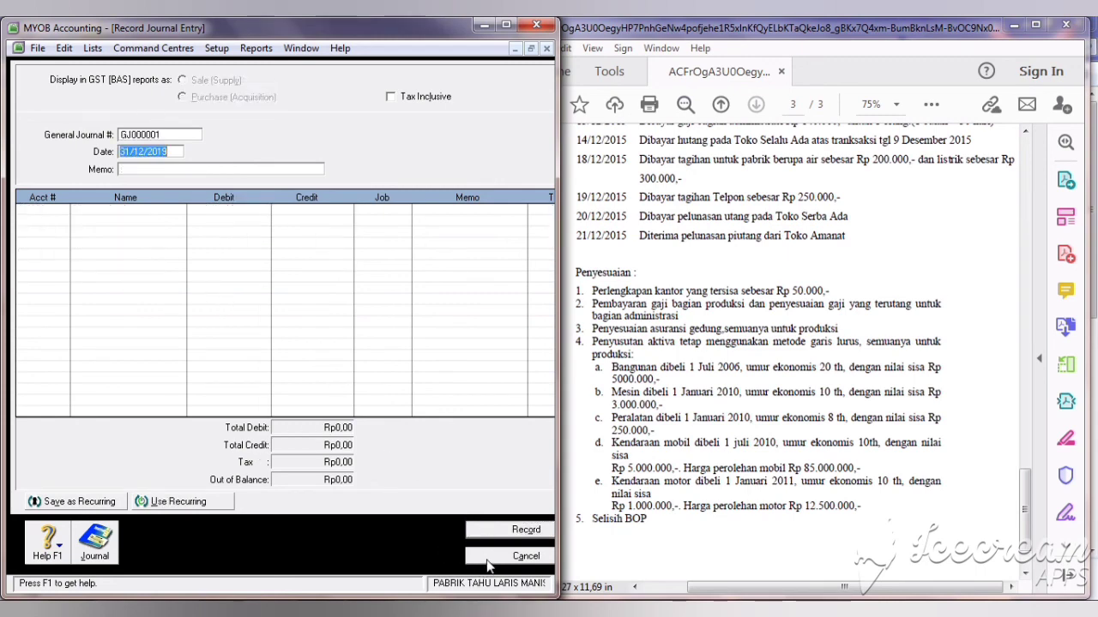
# Step: Check the All tab of the Transaction Journal down to adjustments P001–P004 dated 31/12/2019, then close it
pyautogui.click(486, 558)
pyautogui.click(275, 302)
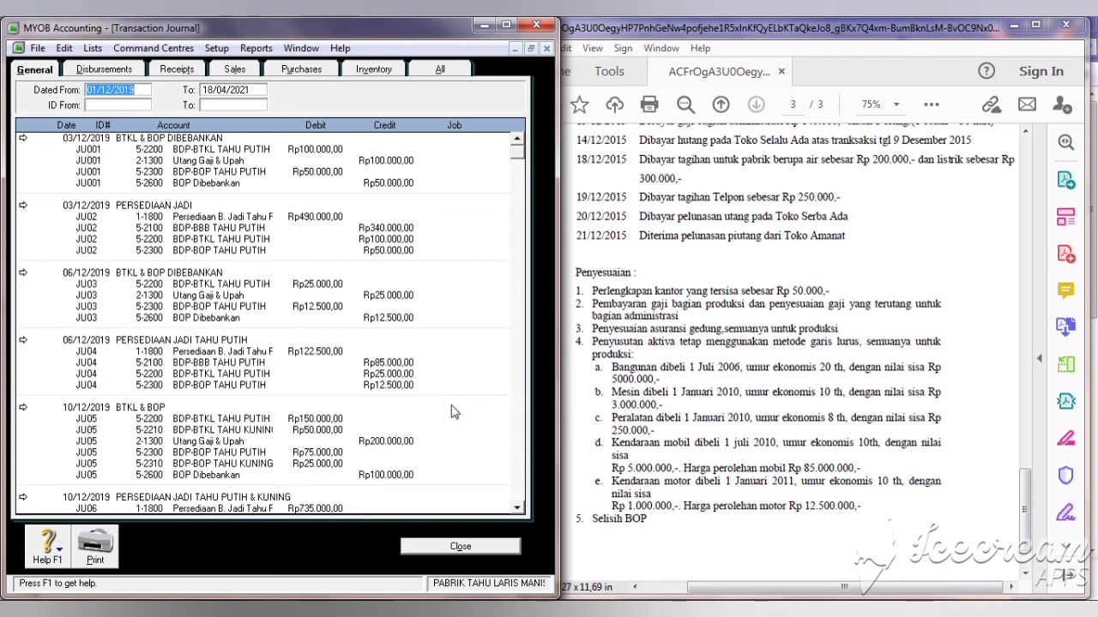
pyautogui.click(436, 72)
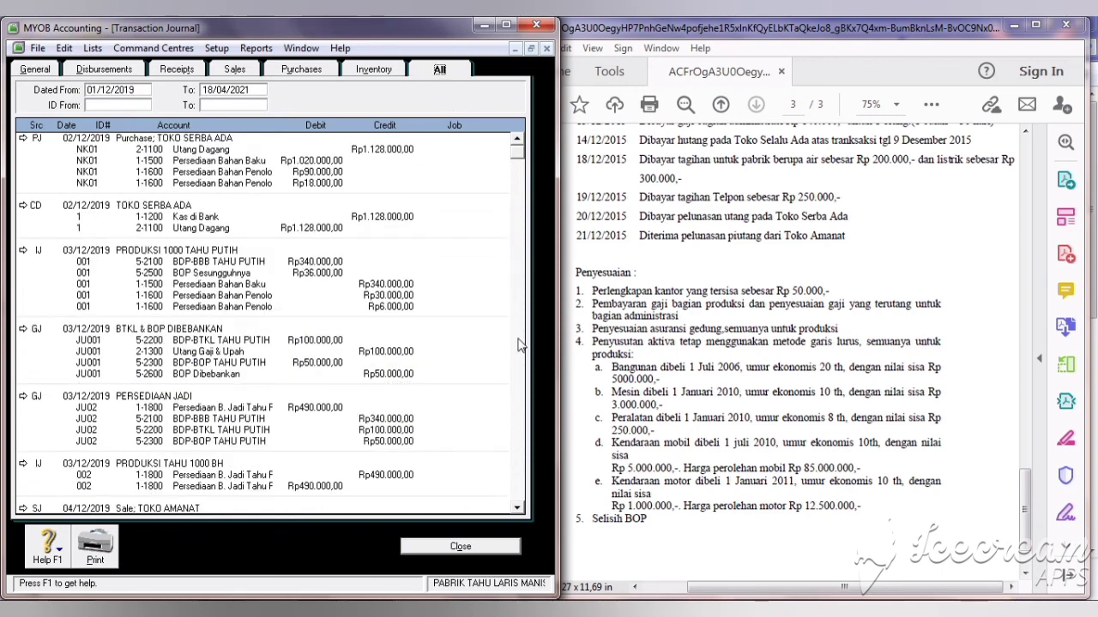
pyautogui.click(516, 401)
pyautogui.click(515, 401)
pyautogui.click(516, 407)
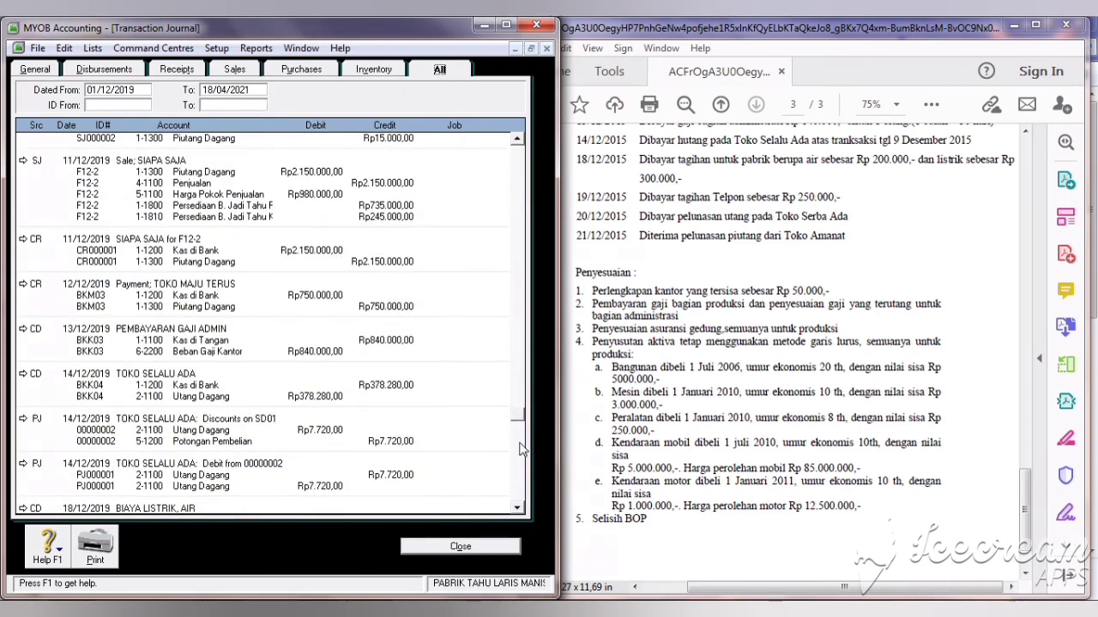
pyautogui.click(523, 451)
pyautogui.click(521, 502)
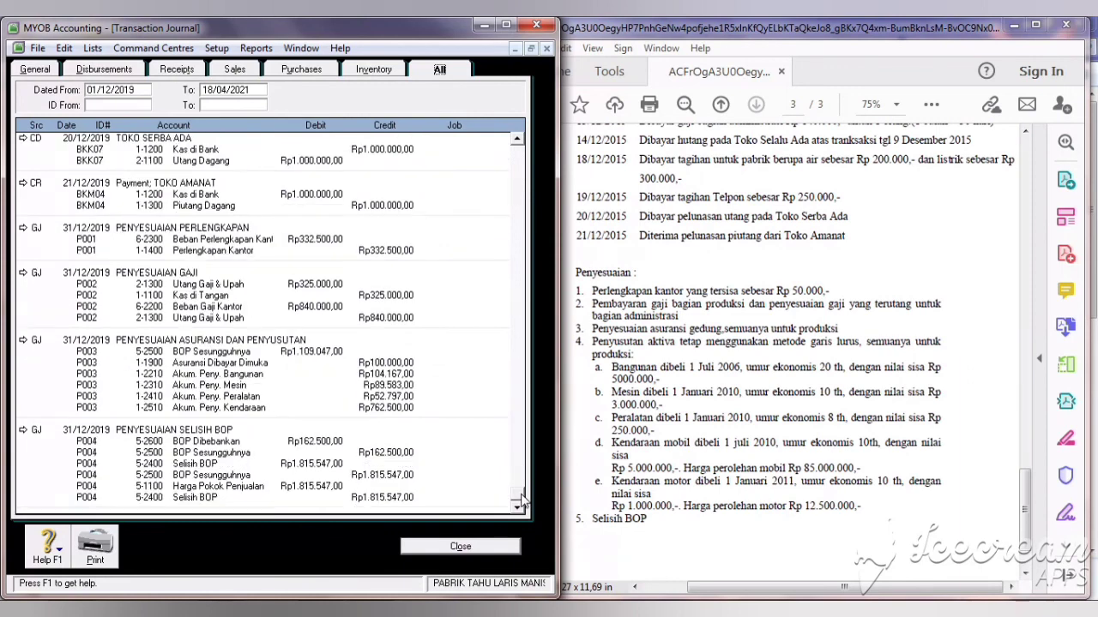
pyautogui.click(461, 548)
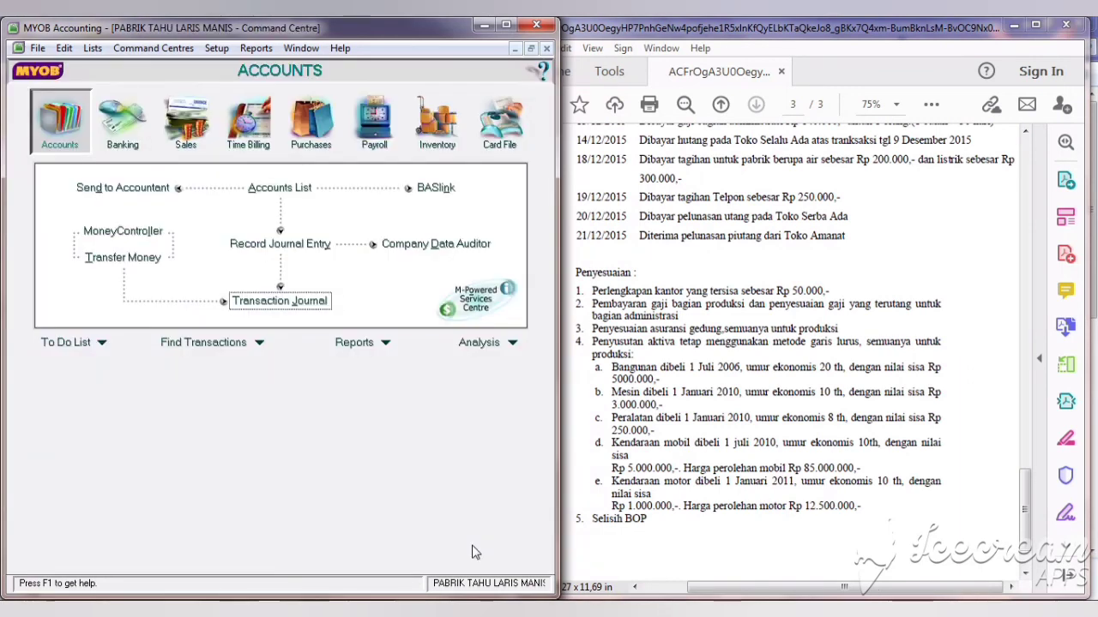
# Step: Display and review the December 2019 Standard Balance Sheet and Profit & Loss [Accrual] reports
pyautogui.click(255, 48)
pyautogui.click(274, 66)
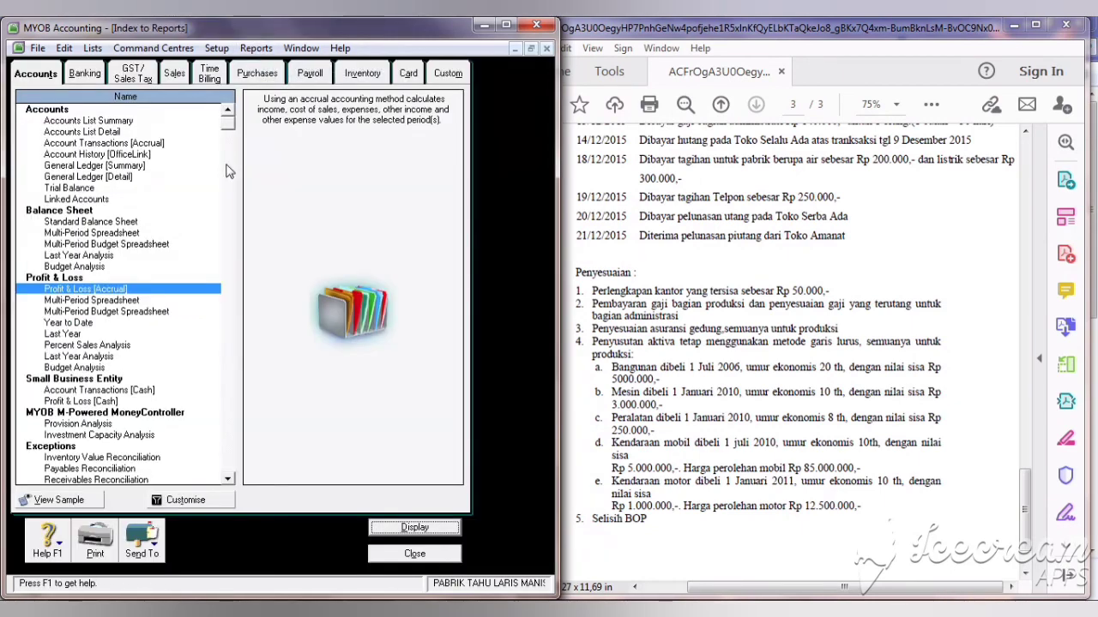
pyautogui.doubleClick(122, 224)
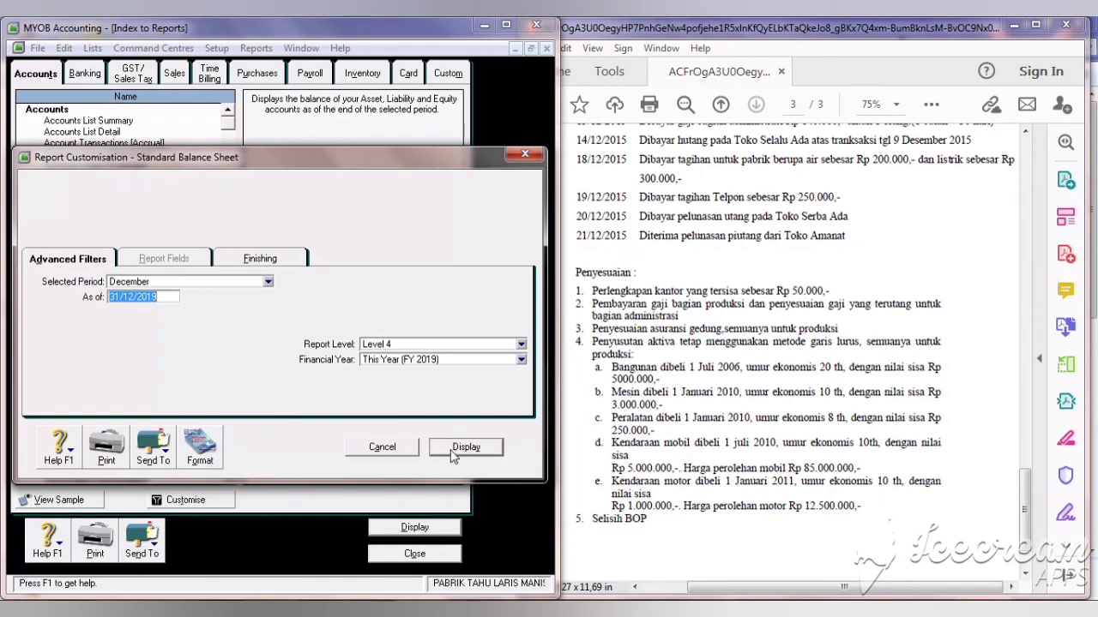
pyautogui.click(452, 448)
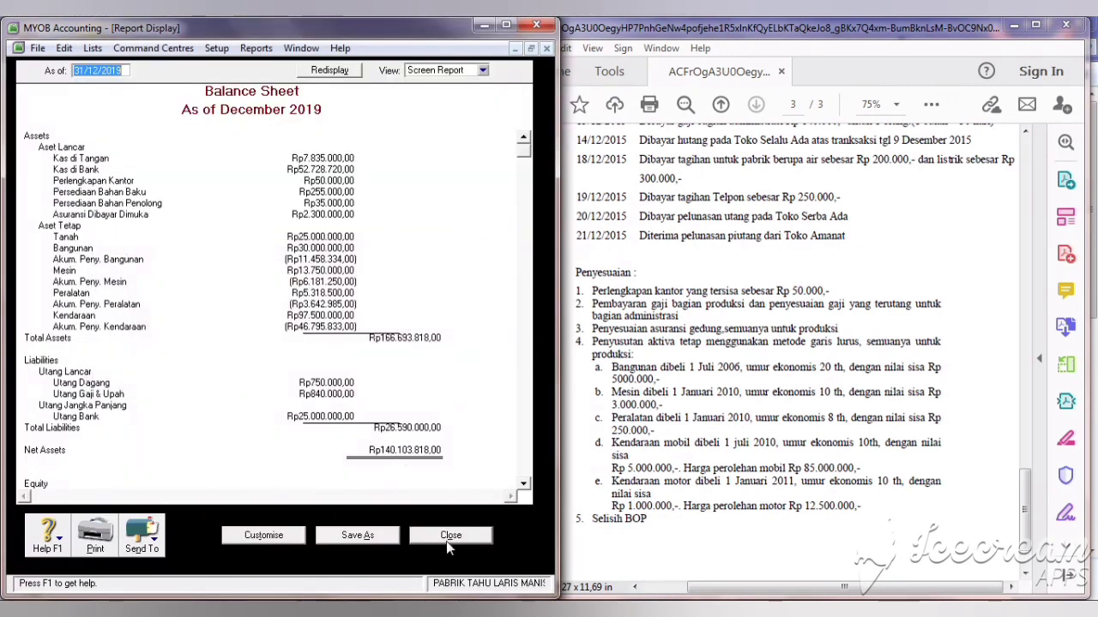
pyautogui.click(448, 535)
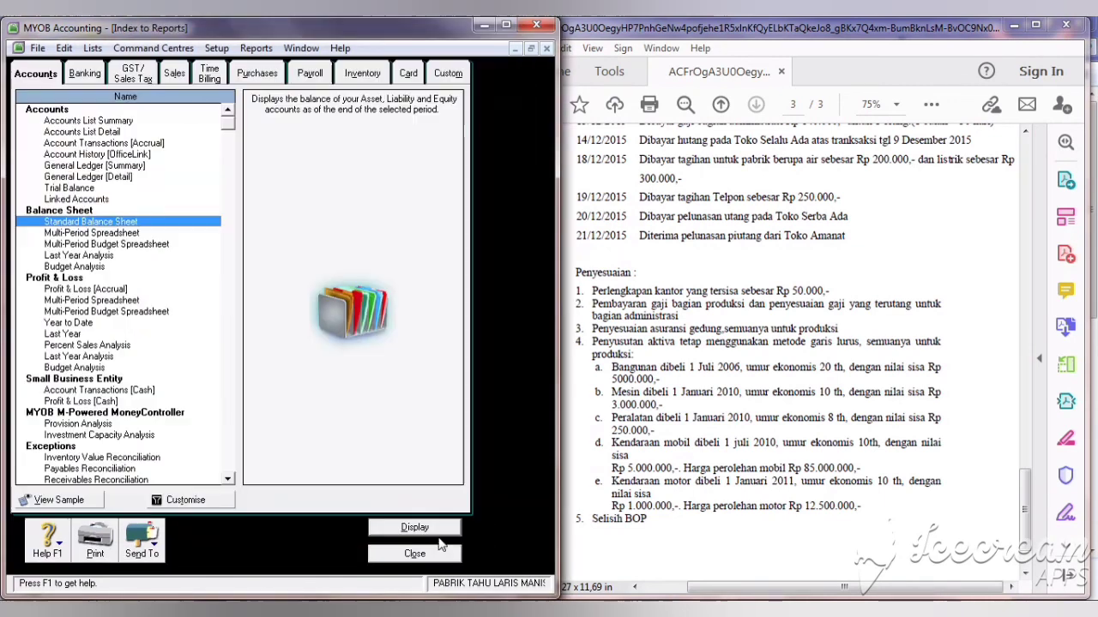
pyautogui.doubleClick(95, 290)
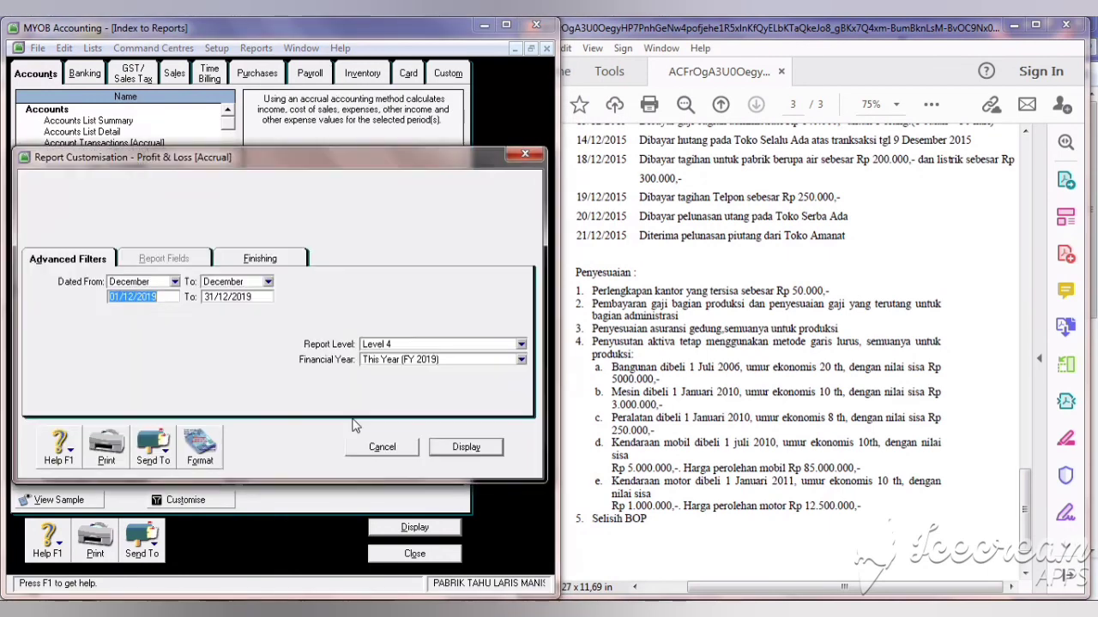
pyautogui.click(462, 448)
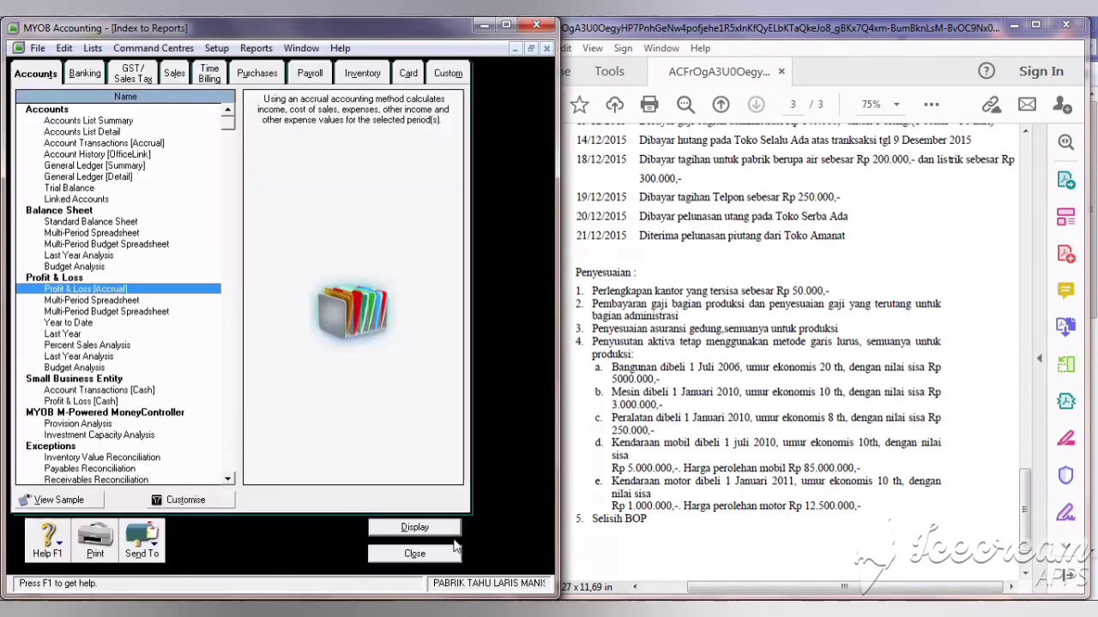
pyautogui.click(450, 536)
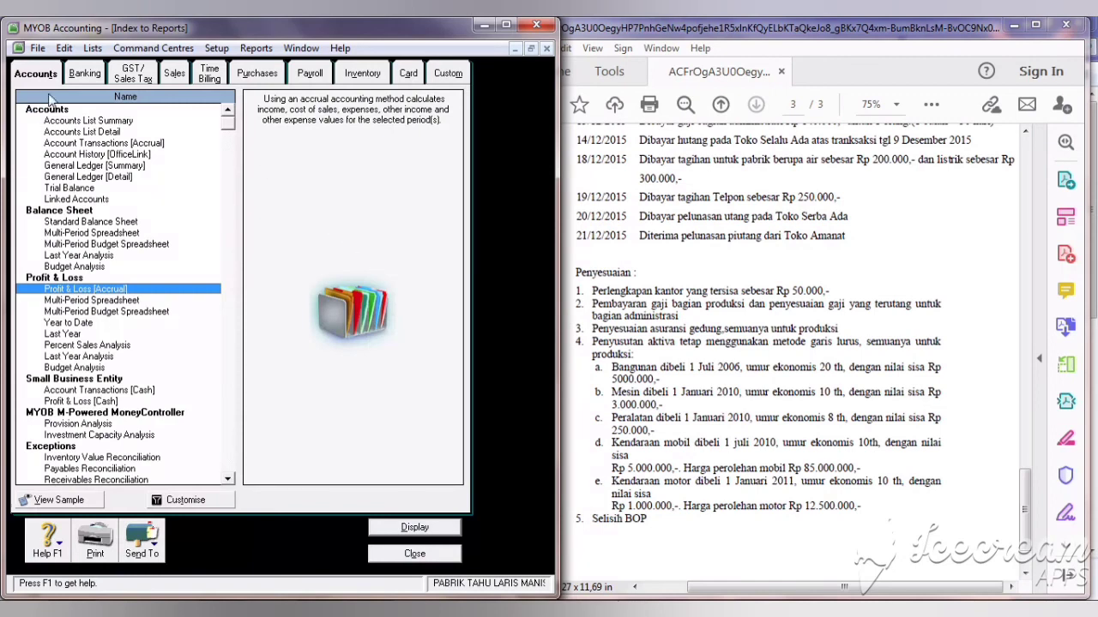
# Step: Display the December 2019 Statement of Cash Flow from the Banking reports
pyautogui.click(76, 77)
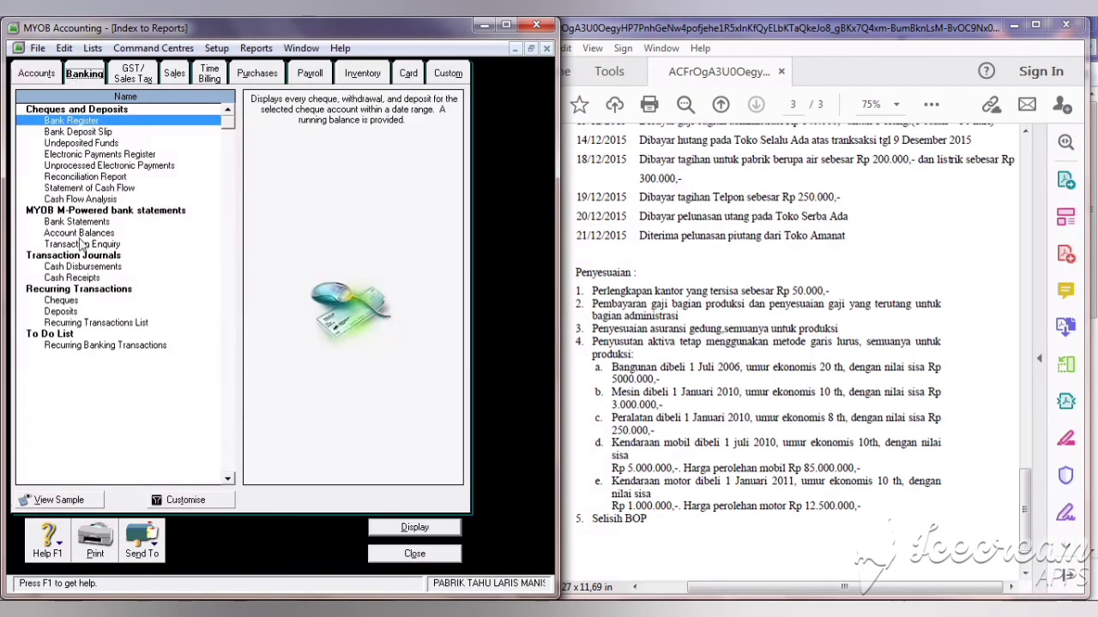
pyautogui.doubleClick(74, 188)
pyautogui.click(468, 452)
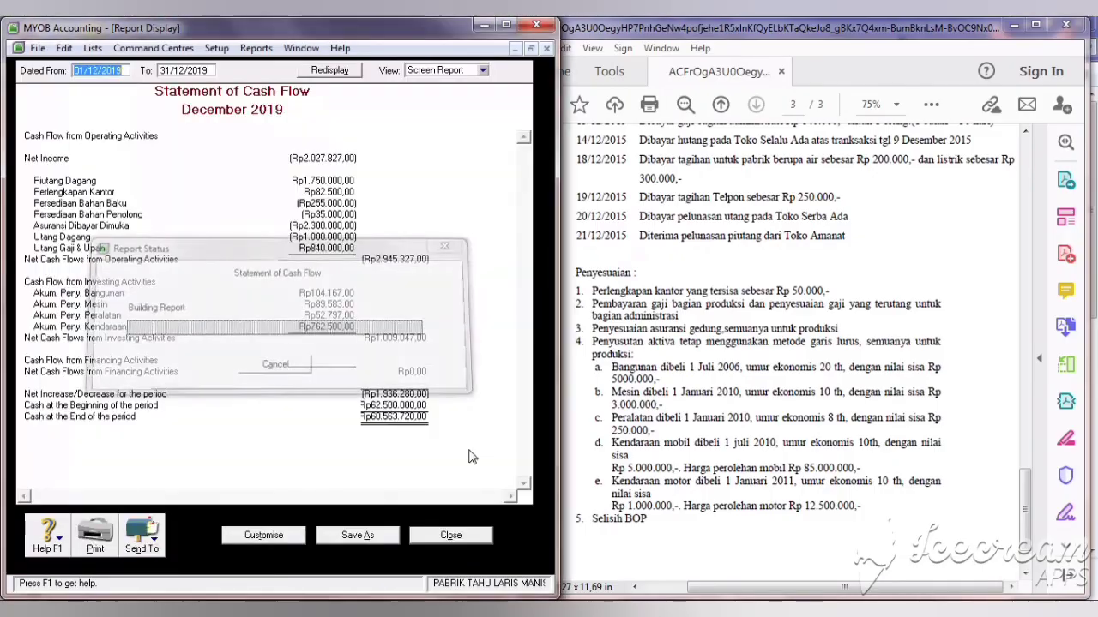